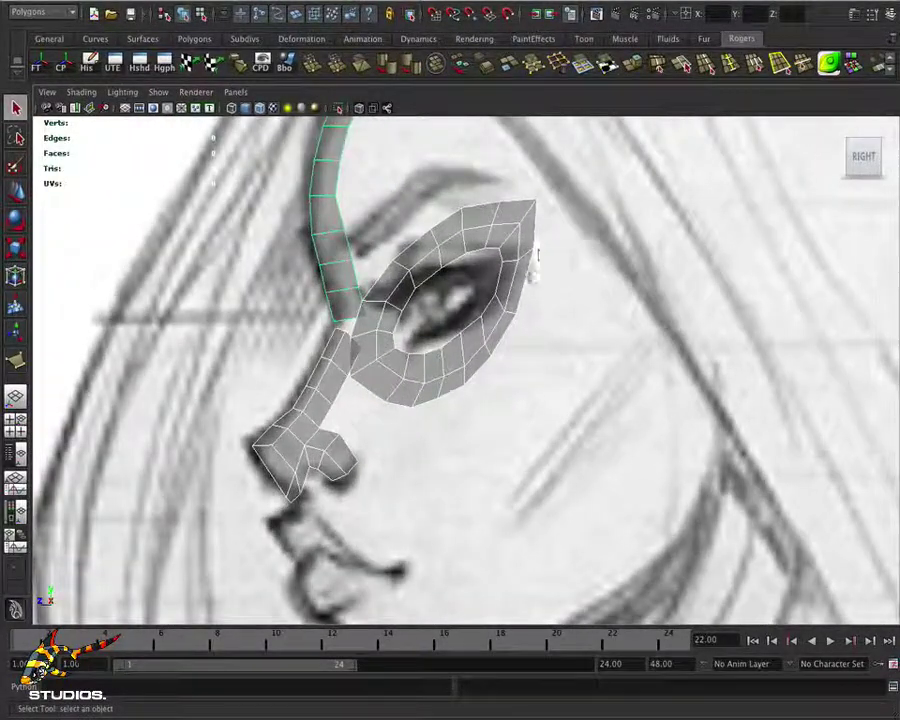
Move the vertices along the outer side of the eye mesh's border slightly outward to smooth its outline in the side view
left_click(527, 277)
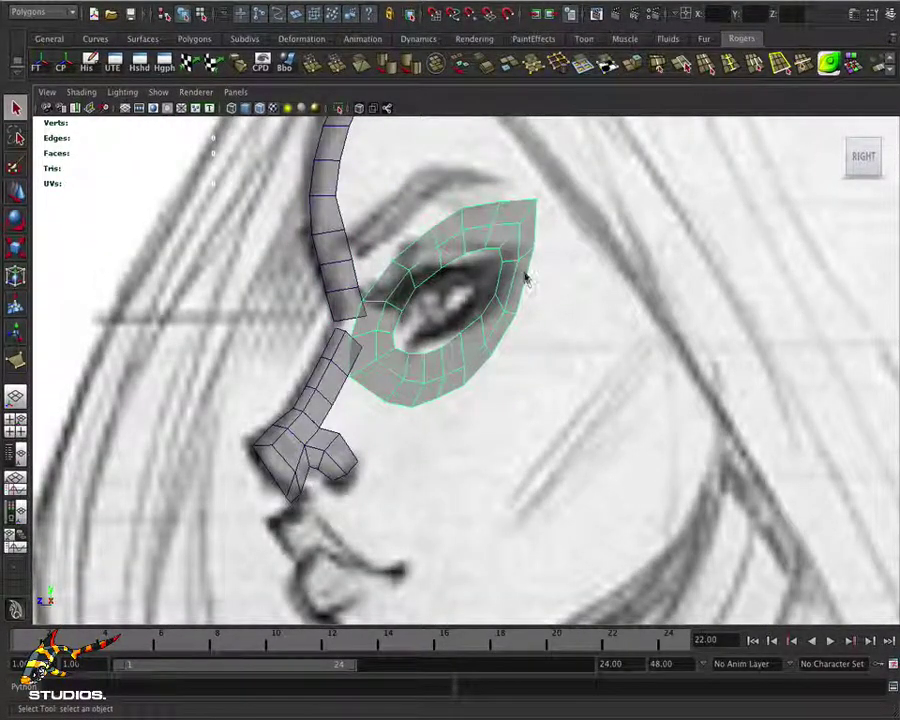
right_click(527, 277)
left_click(467, 272)
key("w")
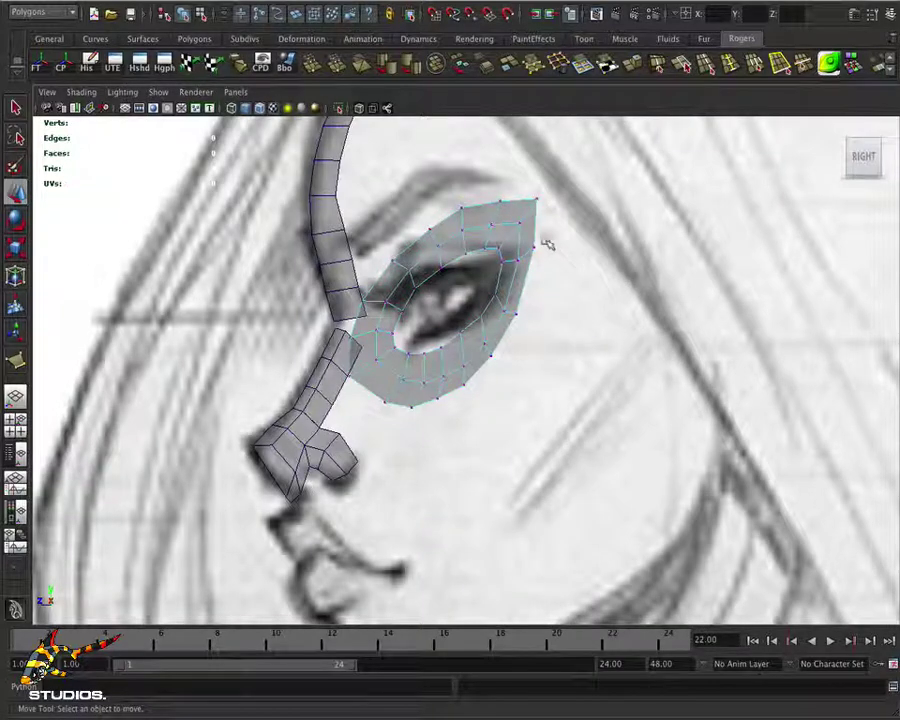
left_click(537, 256)
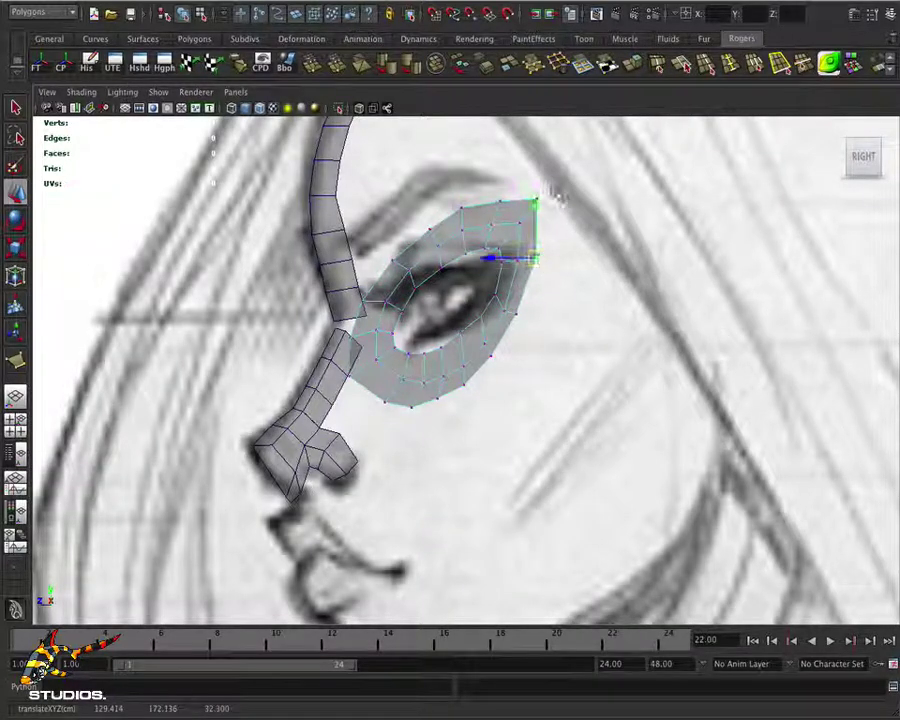
left_click(530, 313)
left_click(517, 315)
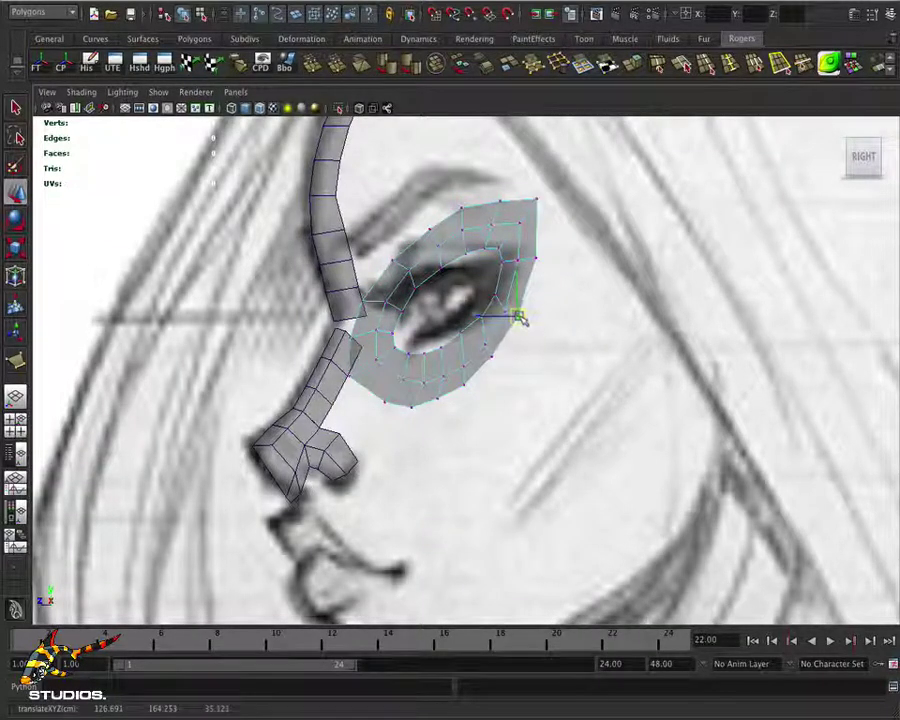
left_click_drag(492, 364, 490, 366)
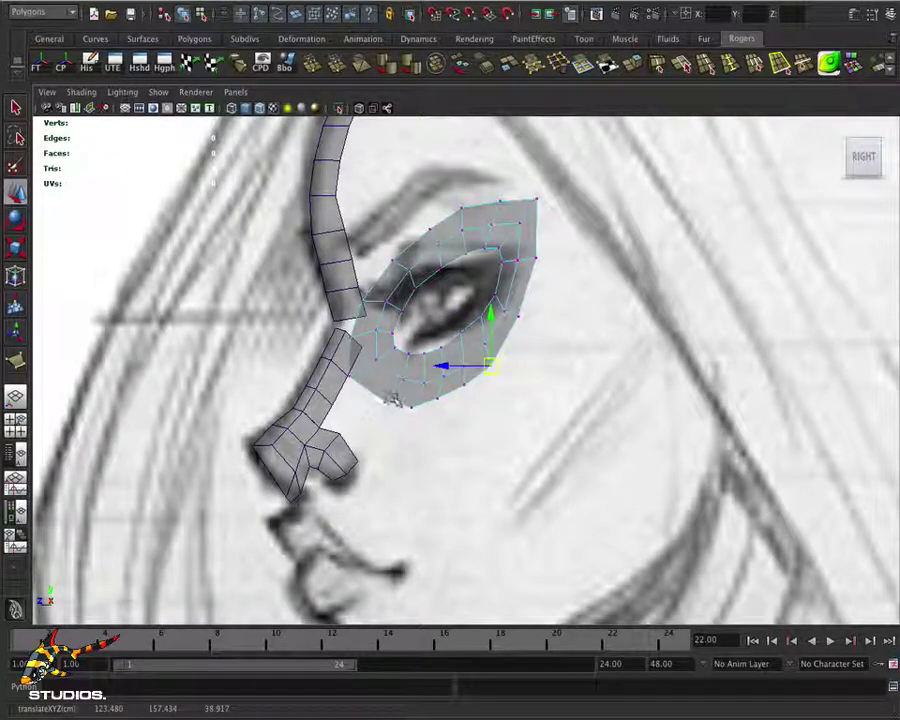
Extrude the eye mesh's border edges along its lower and outer sides
key("space")
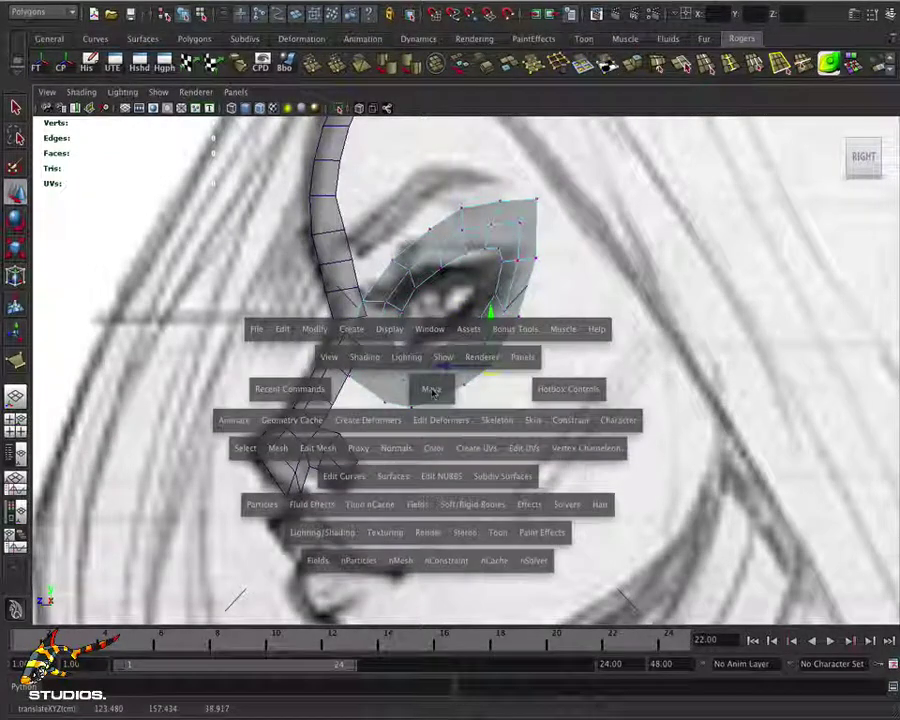
scroll(605, 303, "up", 5)
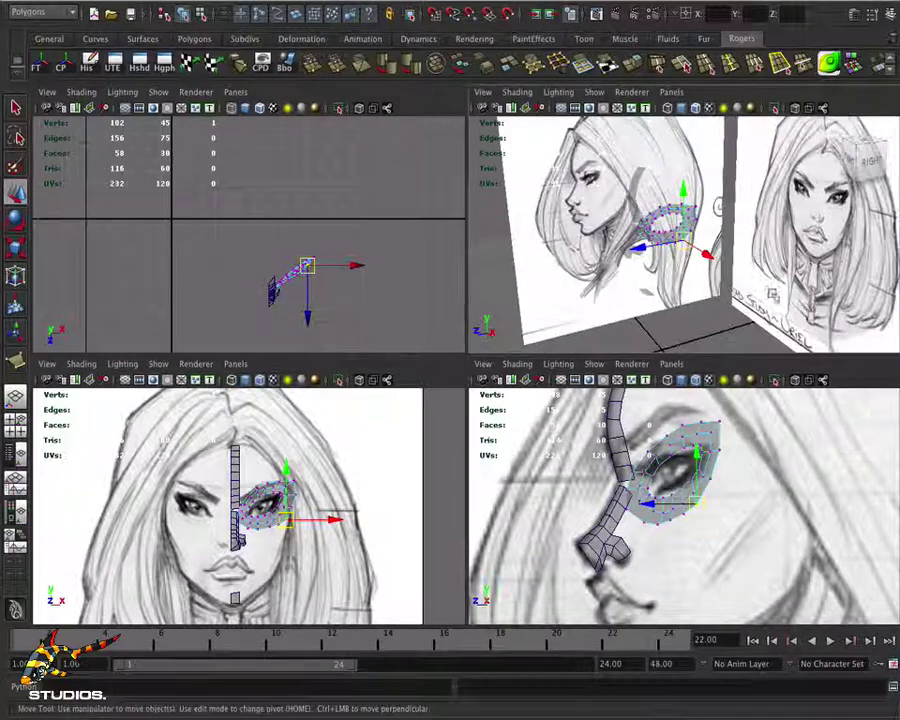
left_click_drag(605, 300, 690, 292, "alt")
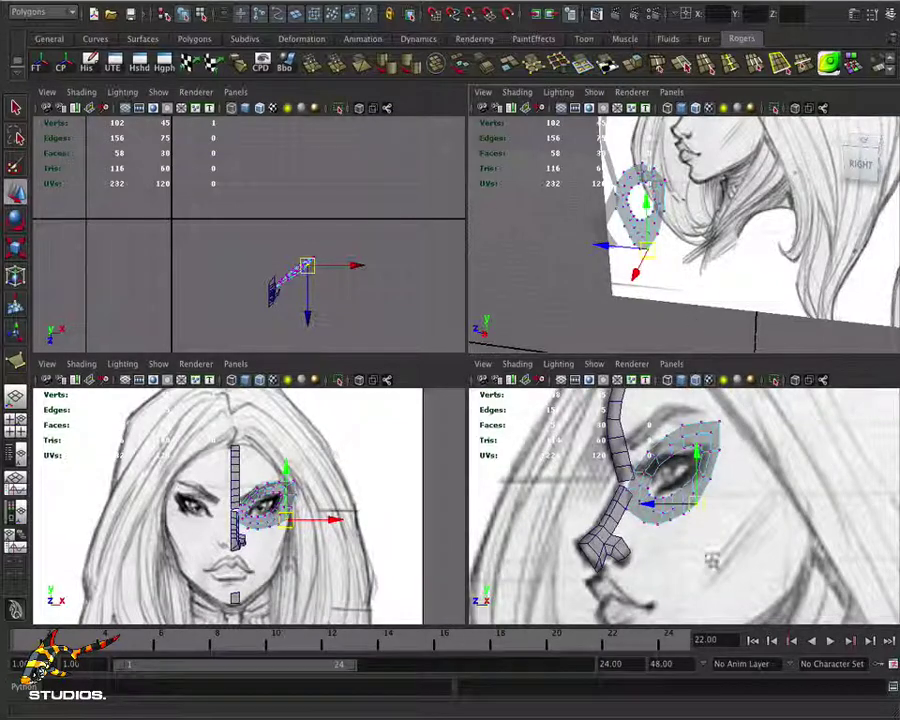
key("space")
scroll(540, 440, "up", 2)
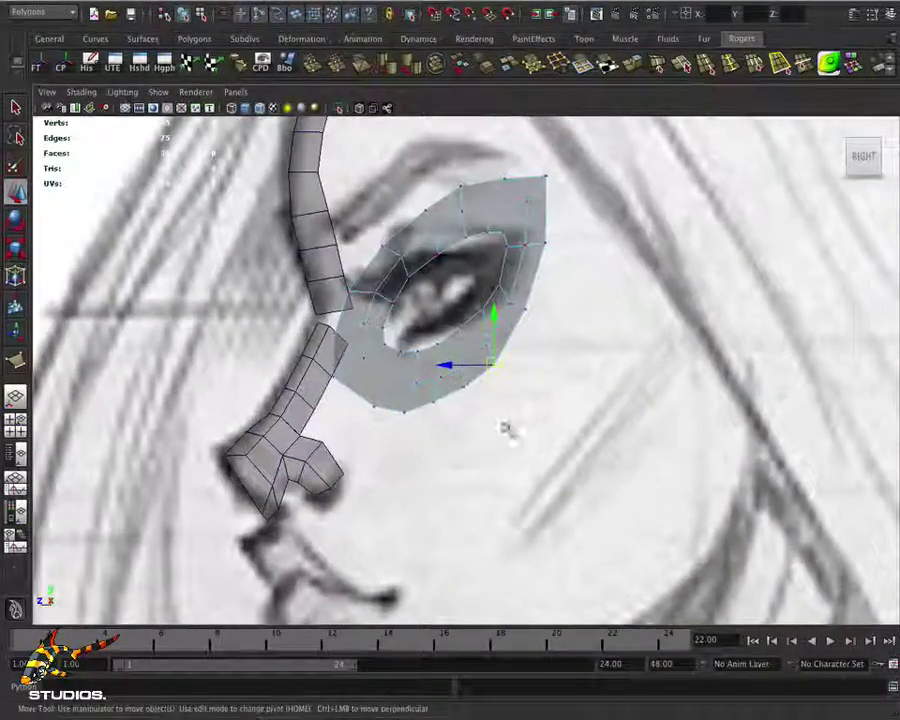
right_click(452, 394)
right_click_drag(444, 392, 428, 412)
left_click(451, 407)
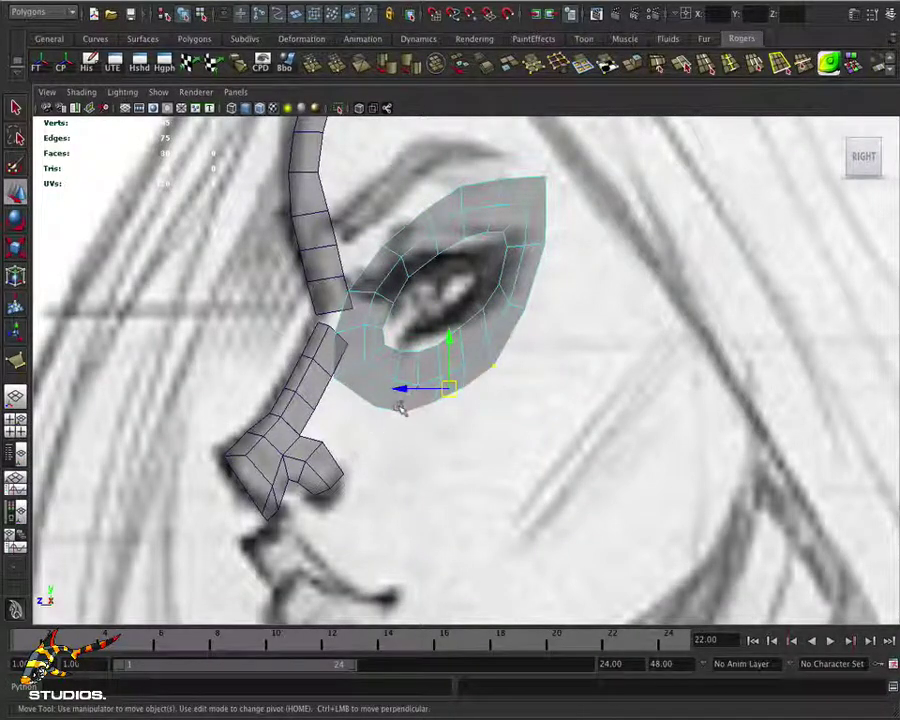
middle_click_drag(395, 411, 438, 412)
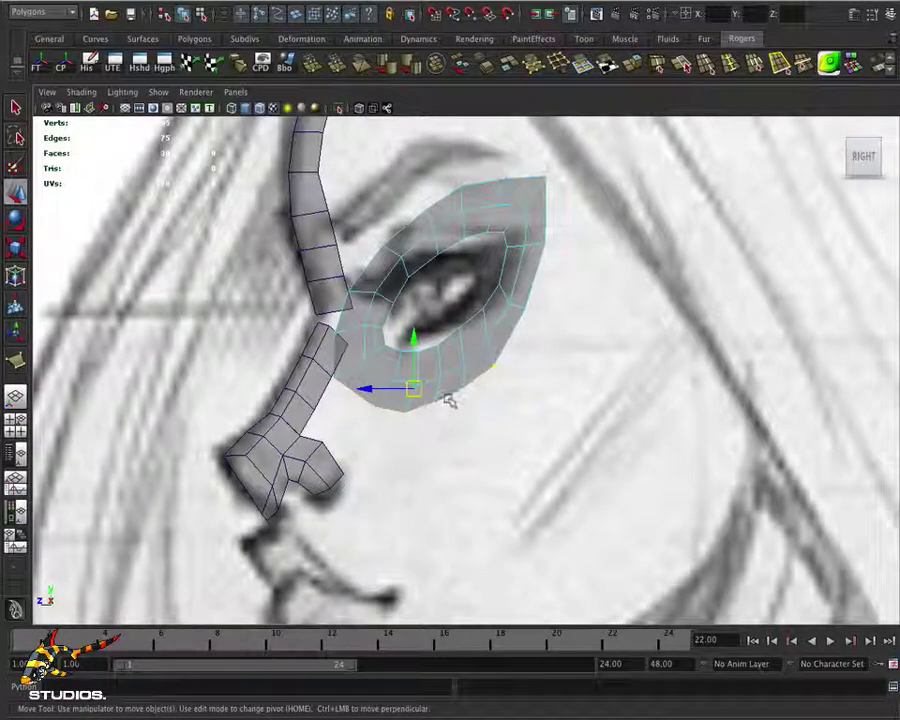
middle_click_drag(512, 342, 472, 449)
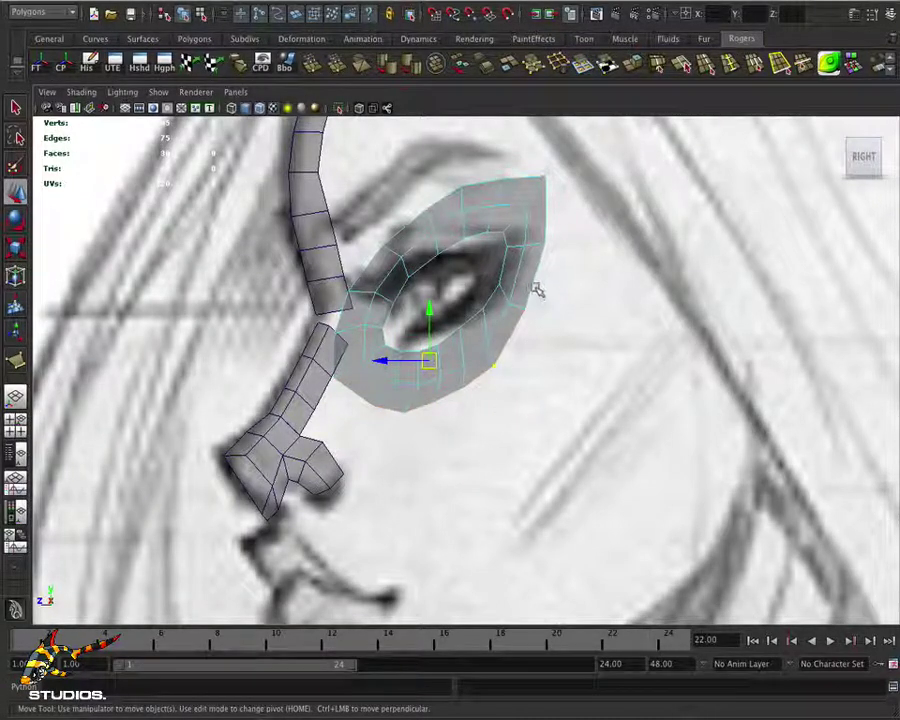
middle_click_drag(536, 284, 410, 117)
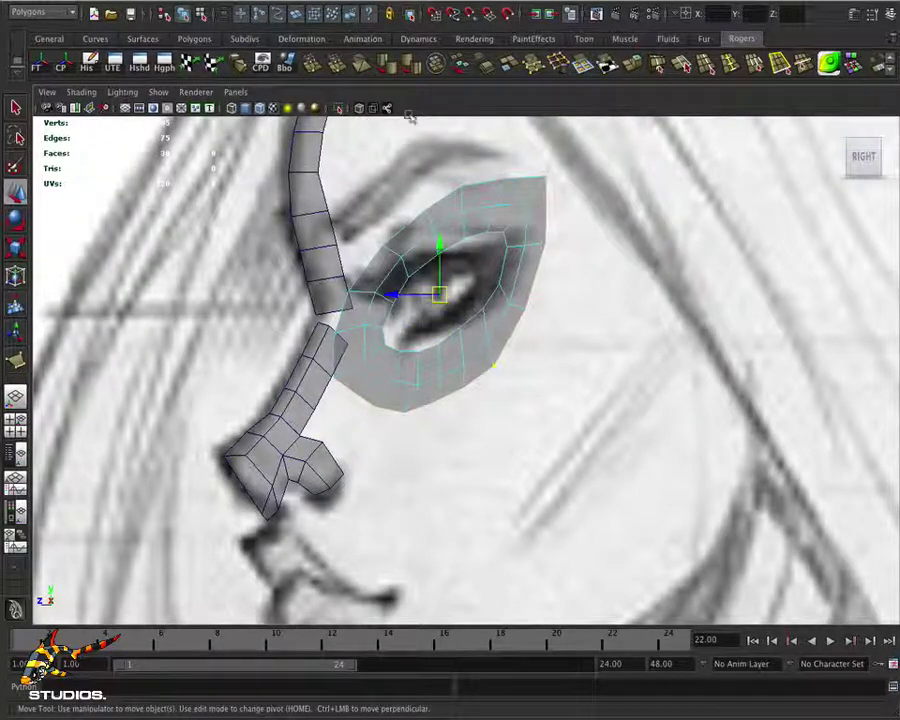
left_click(657, 66)
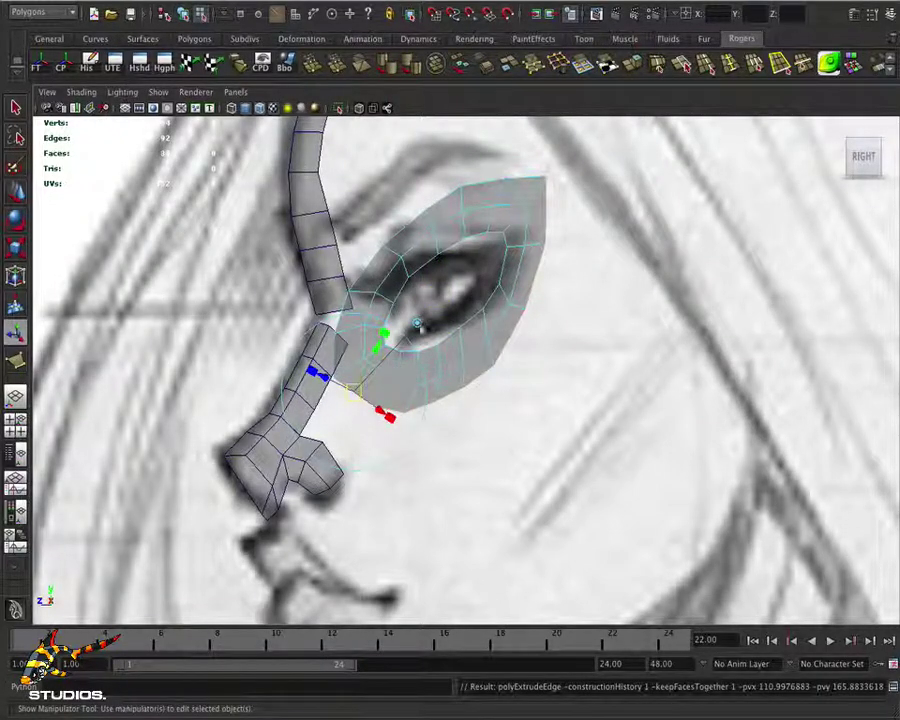
Scale and move the extruded edges outward and down to form a new strip of faces below and beside the eye
key("w")
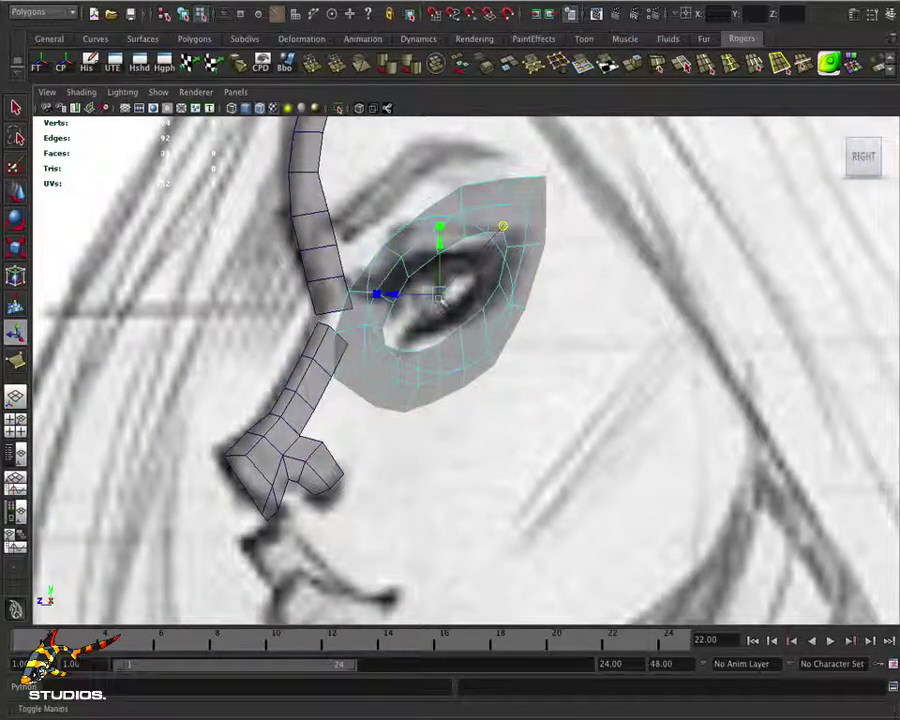
mouse_move(440, 293)
left_mouse_down()
mouse_move(438, 320)
mouse_move(452, 340)
mouse_move(445, 276)
left_mouse_up()
key("r")
key("w")
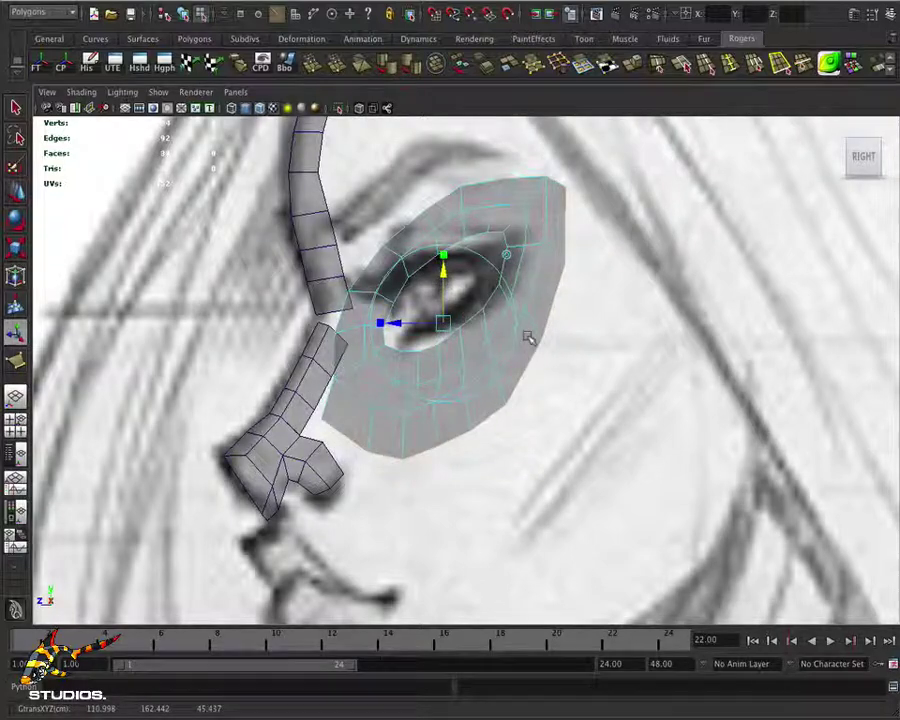
Reposition the new strip's border vertices at the outer eye corner in the side view, extending the top one up and back
key("space")
left_click_drag(528, 258, 556, 292, "alt")
scroll(442, 468, "up", 4)
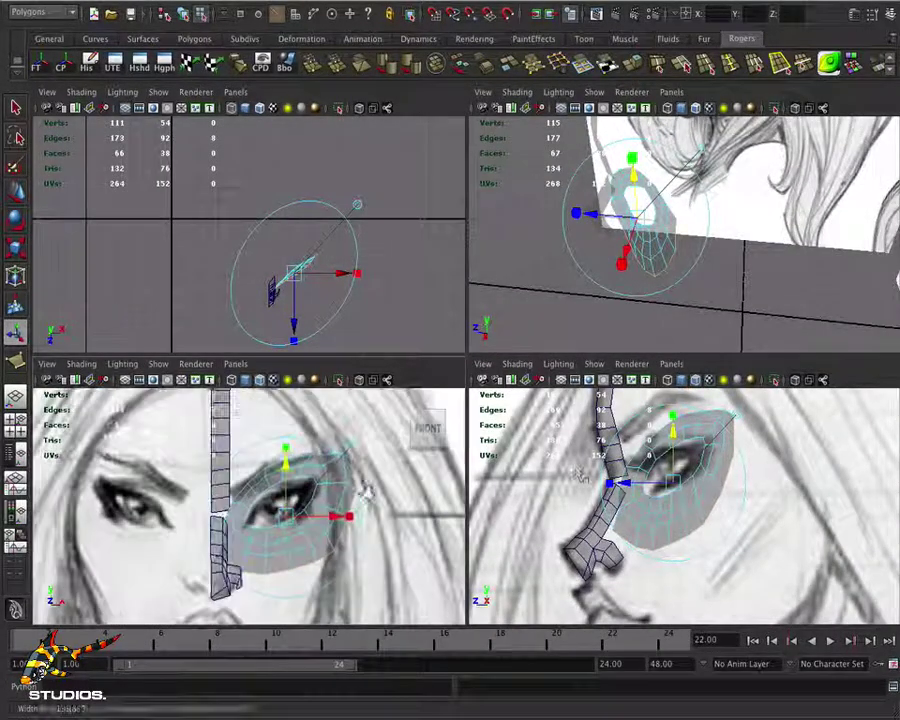
scroll(418, 496, "up", 3)
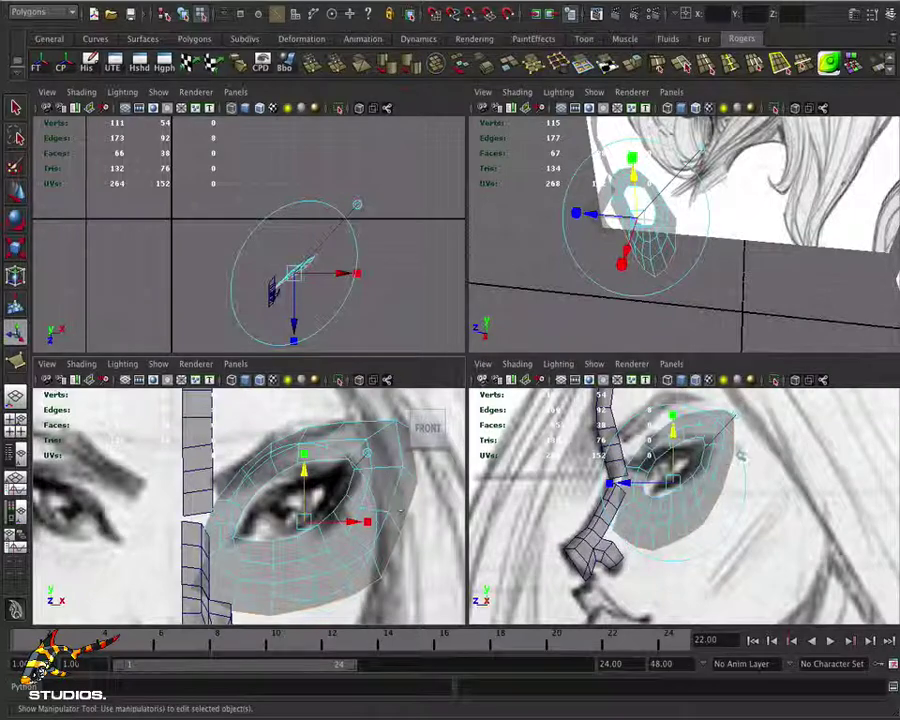
left_click_drag(834, 503, 726, 520, "alt")
right_click(692, 442)
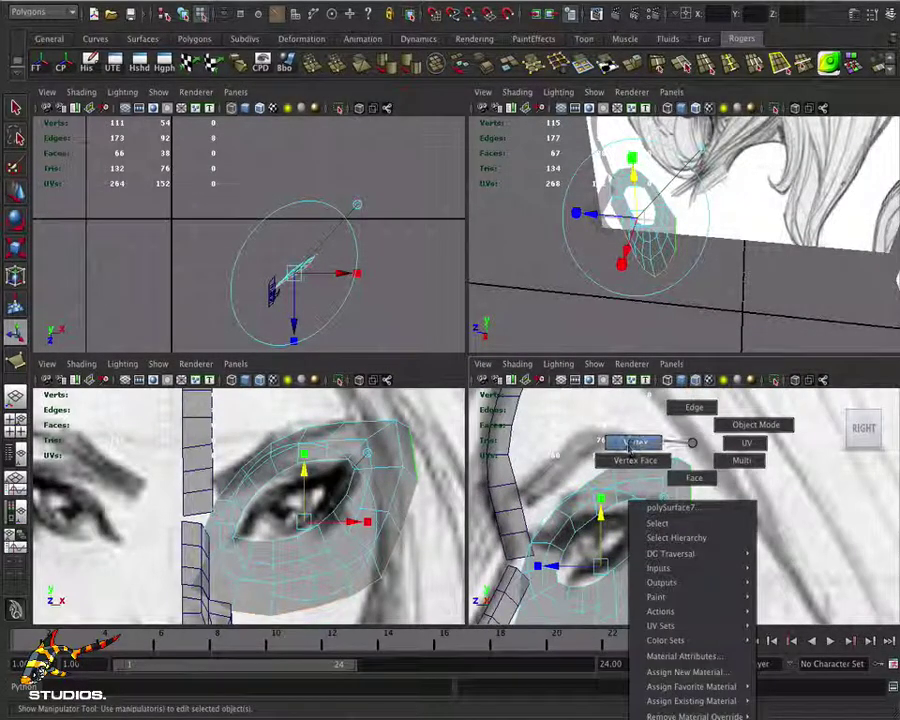
left_click(635, 442)
key("w")
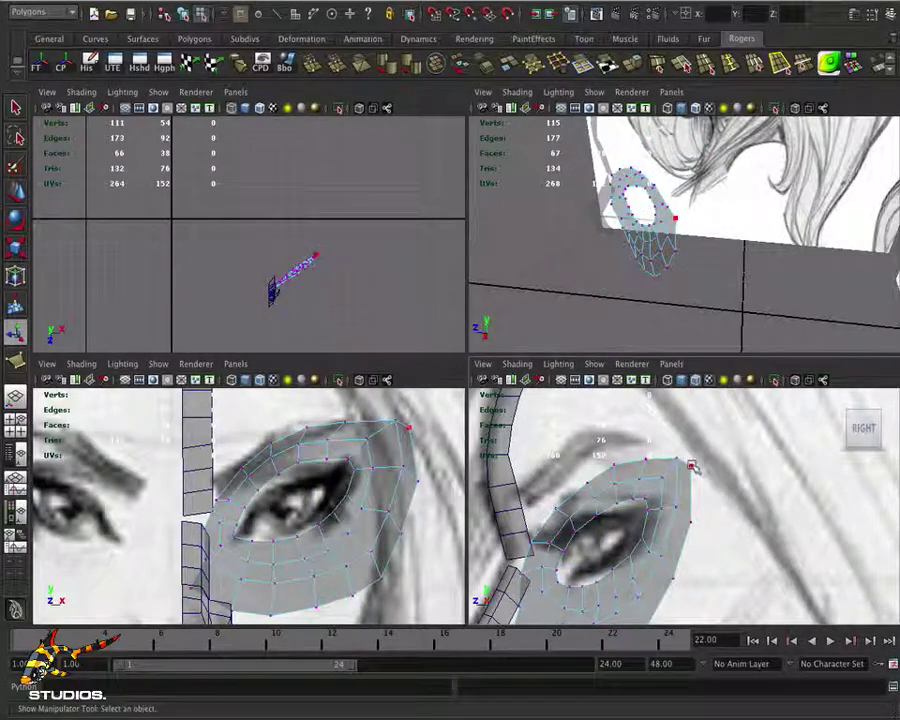
left_click(691, 466)
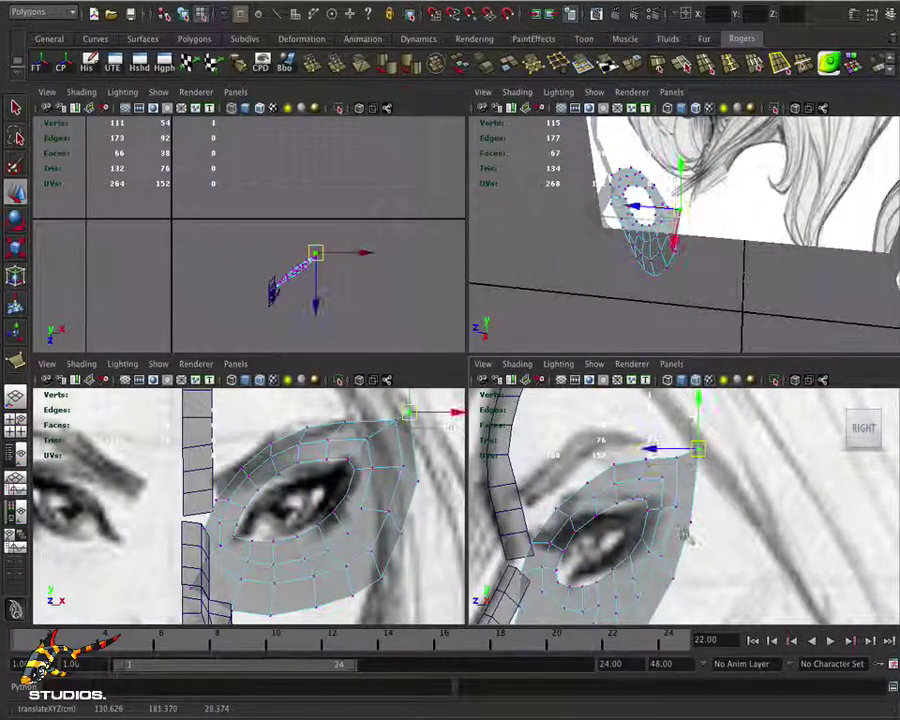
left_click_drag(692, 466, 676, 572)
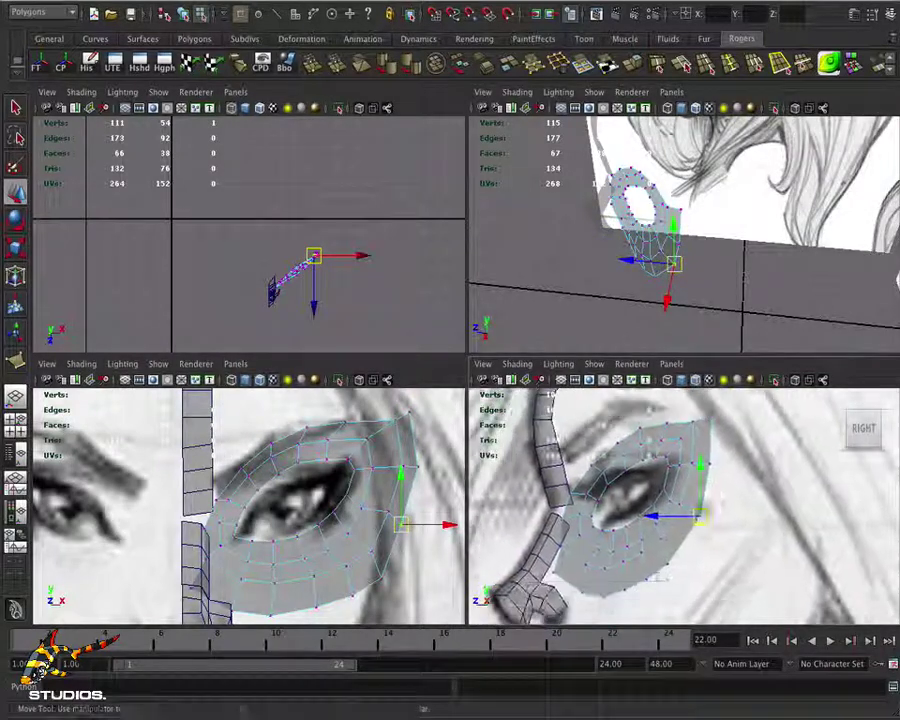
Adjust the vertices along the new strip's lower border in the side view to form an even curve toward the nose
left_click(668, 563)
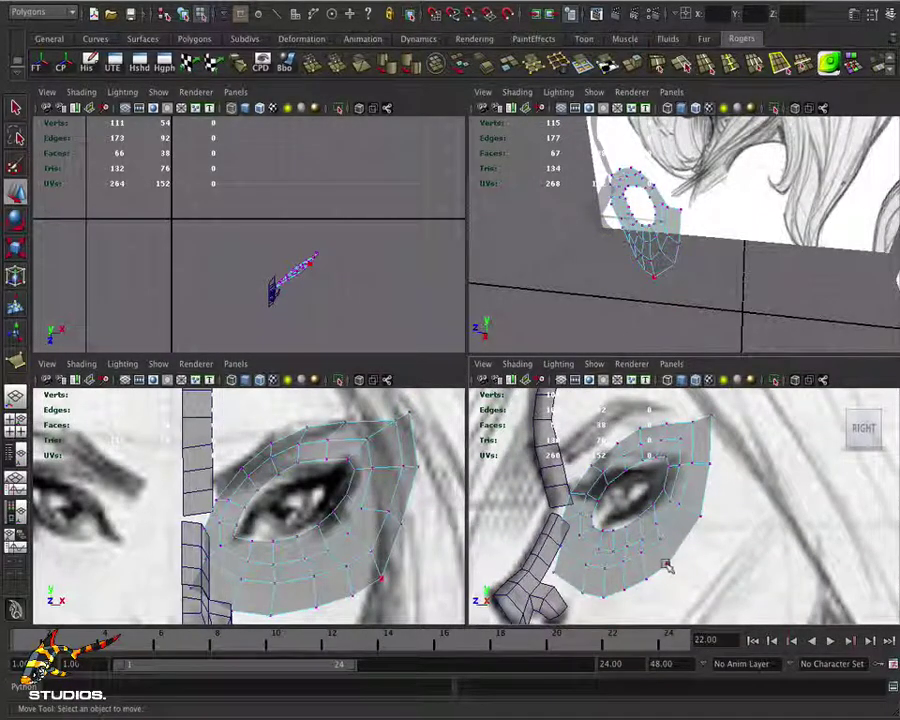
left_click(635, 575)
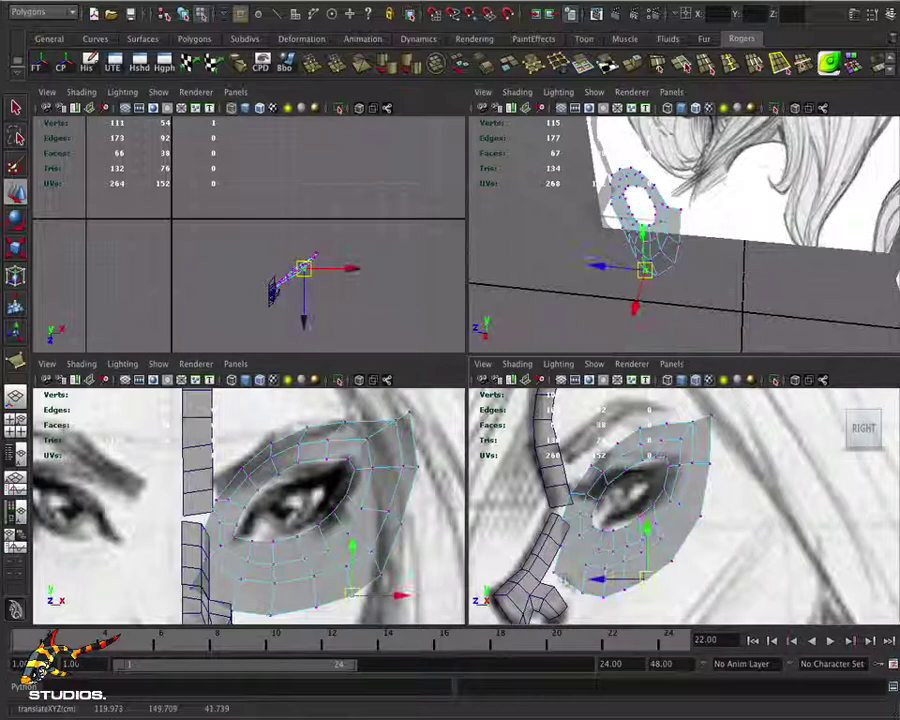
left_click(549, 569)
left_click(576, 588)
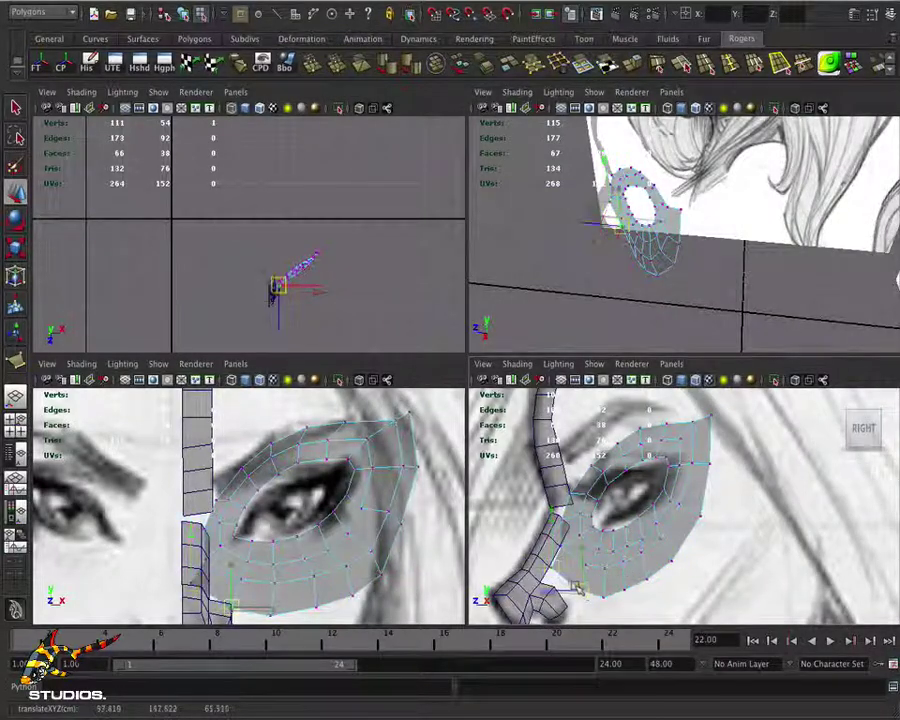
left_click(600, 594)
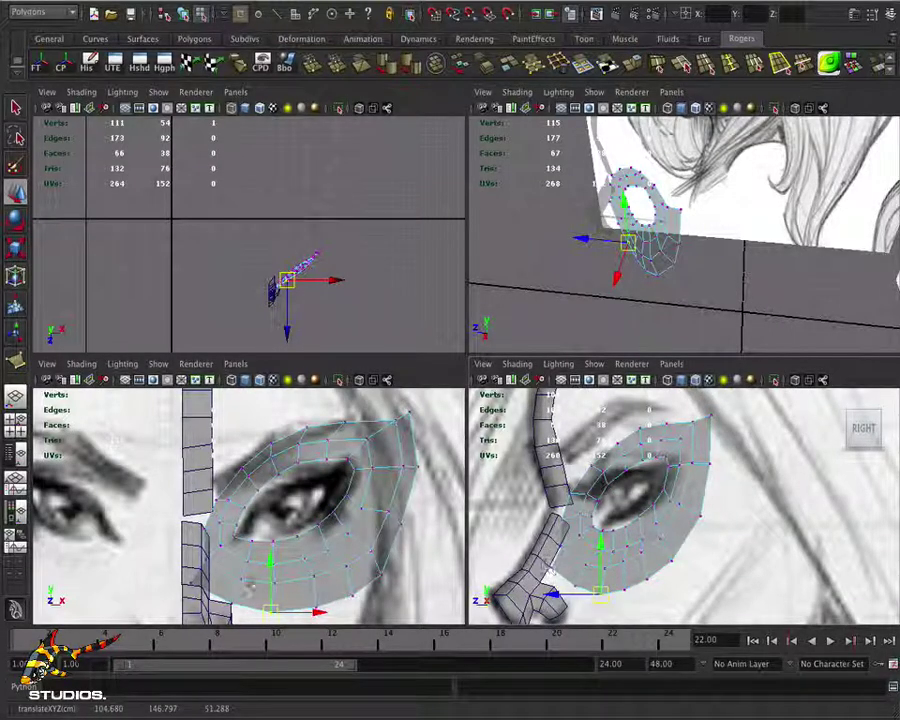
Align the strip's innermost vertex with the side of the nose bridge and raise three vertices on the lower border
left_click(197, 585)
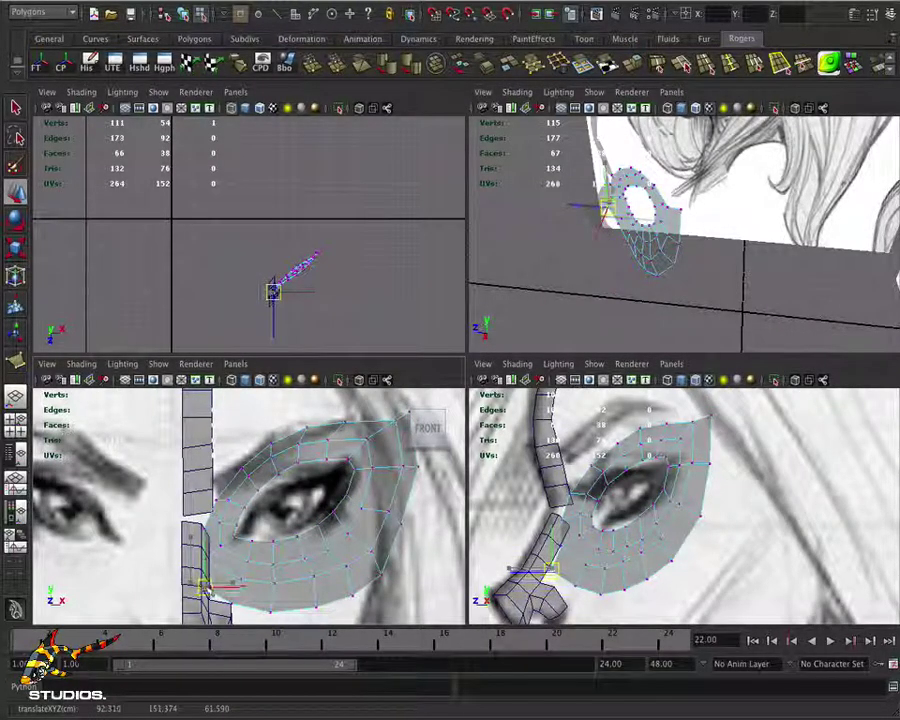
left_click(205, 582)
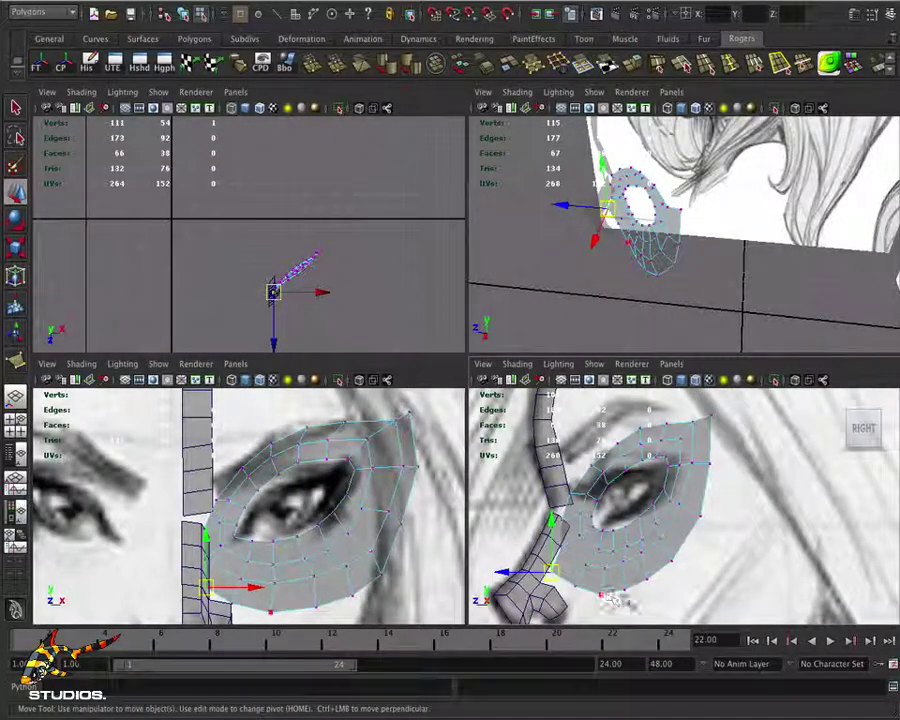
left_click_drag(258, 536, 286, 562)
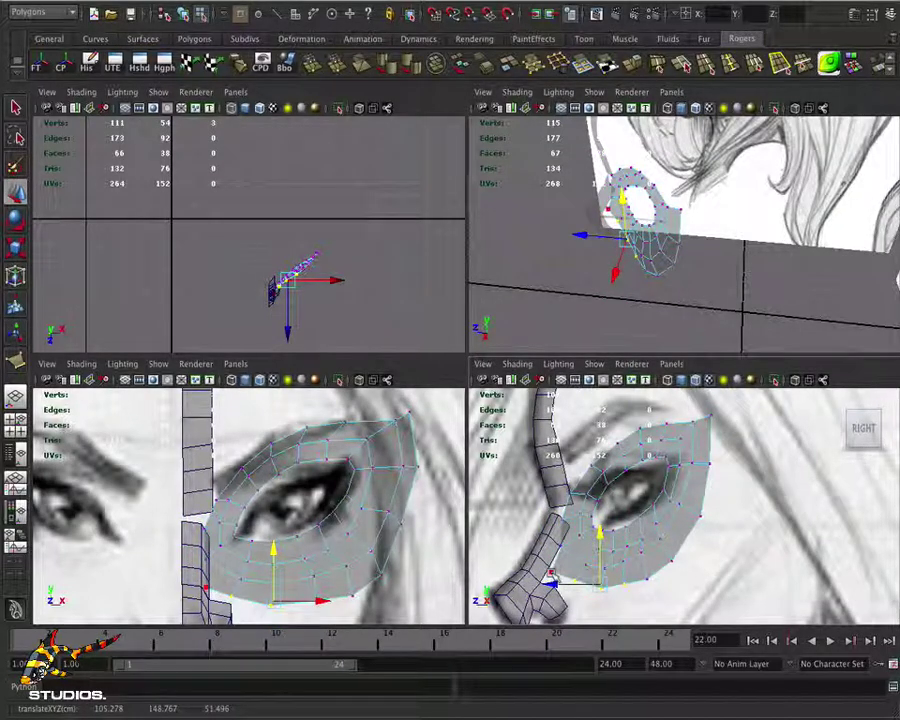
left_click(550, 575)
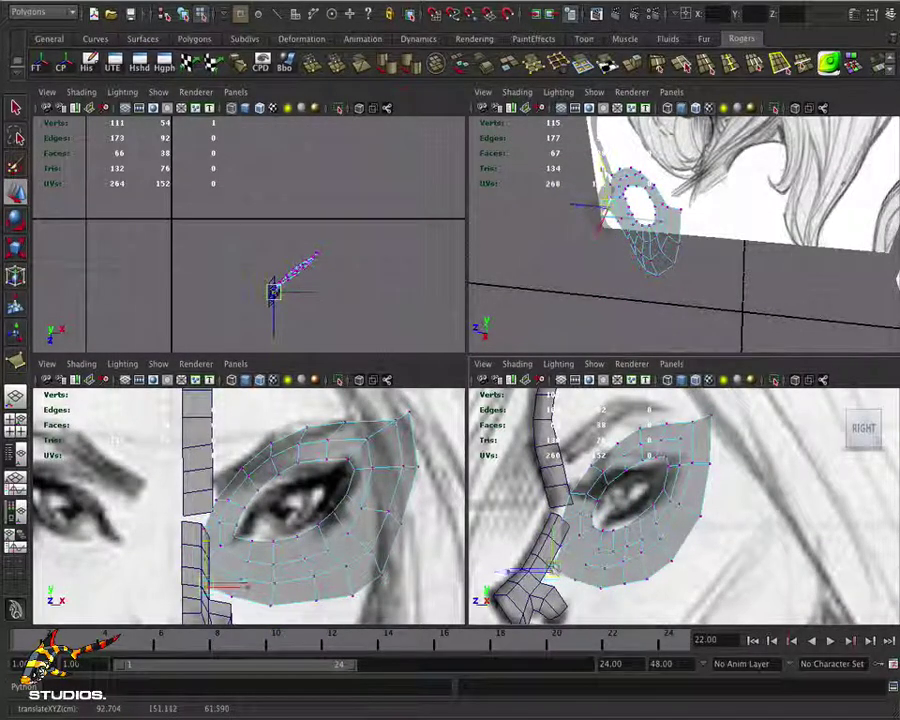
left_click_drag(205, 588, 205, 581)
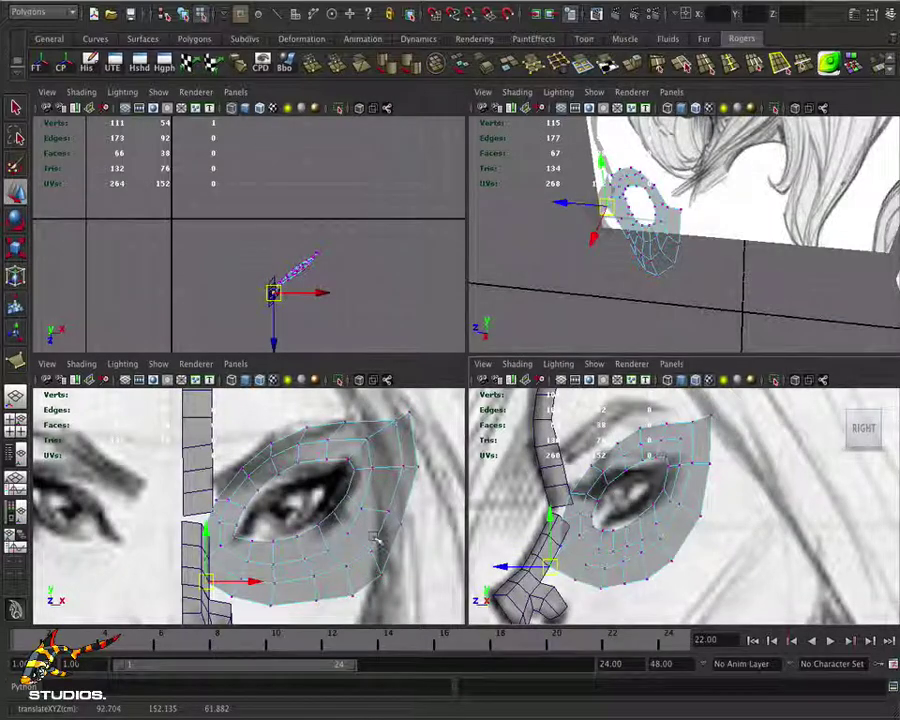
Move the six vertices beyond the outer eye corner inward in the top view and rotate them to wrap backward around the head
left_click_drag(376, 540, 408, 488, "alt")
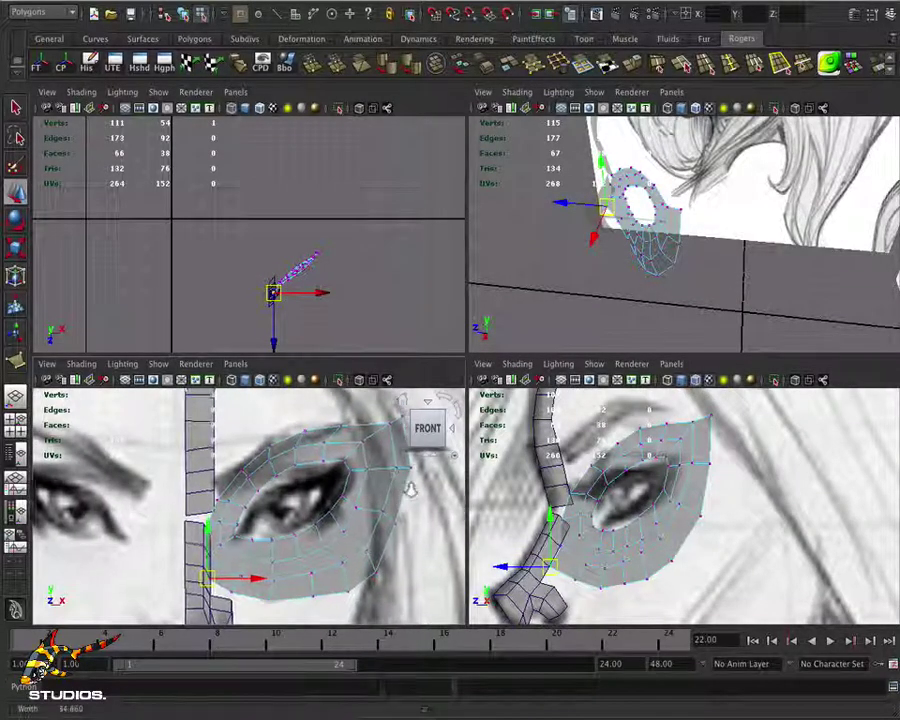
left_click_drag(330, 320, 290, 305, "alt")
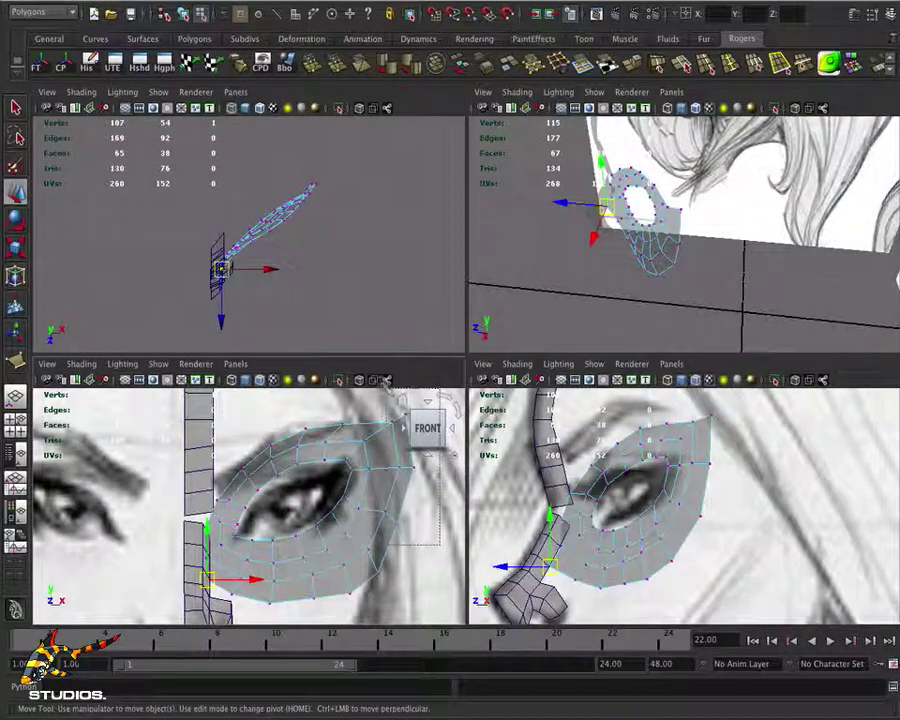
left_click_drag(388, 383, 388, 384)
left_click_drag(323, 203, 313, 193)
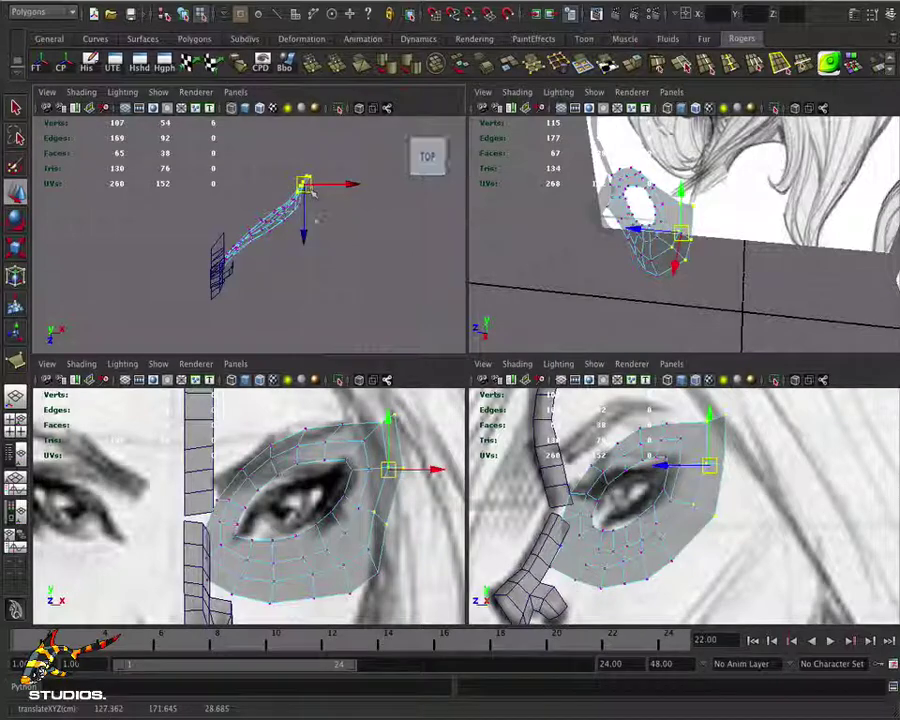
key("e")
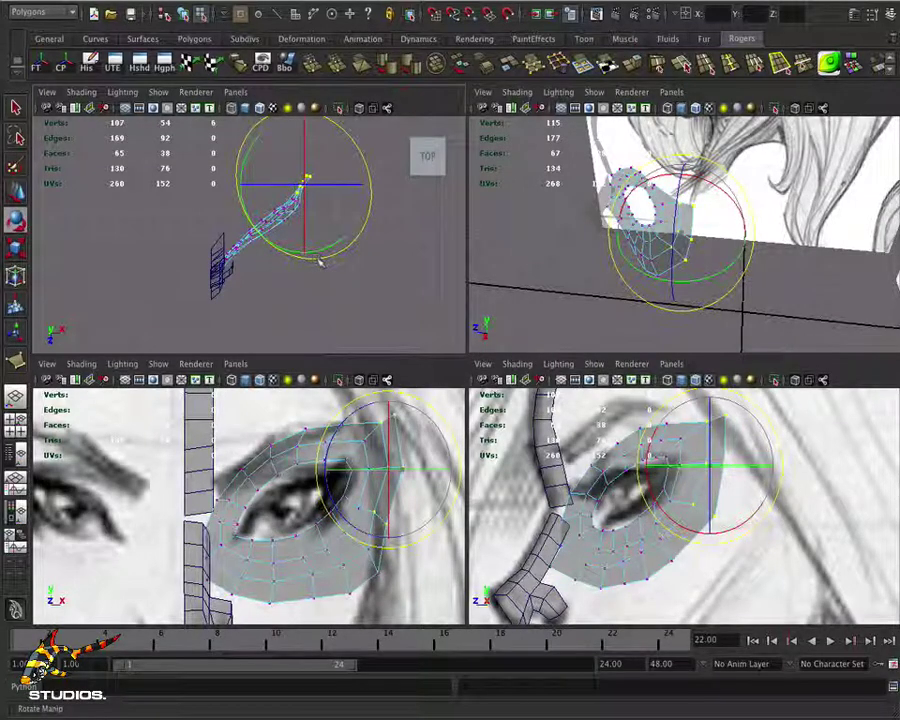
left_click_drag(330, 260, 360, 244)
left_click_drag(620, 240, 703, 257, "alt")
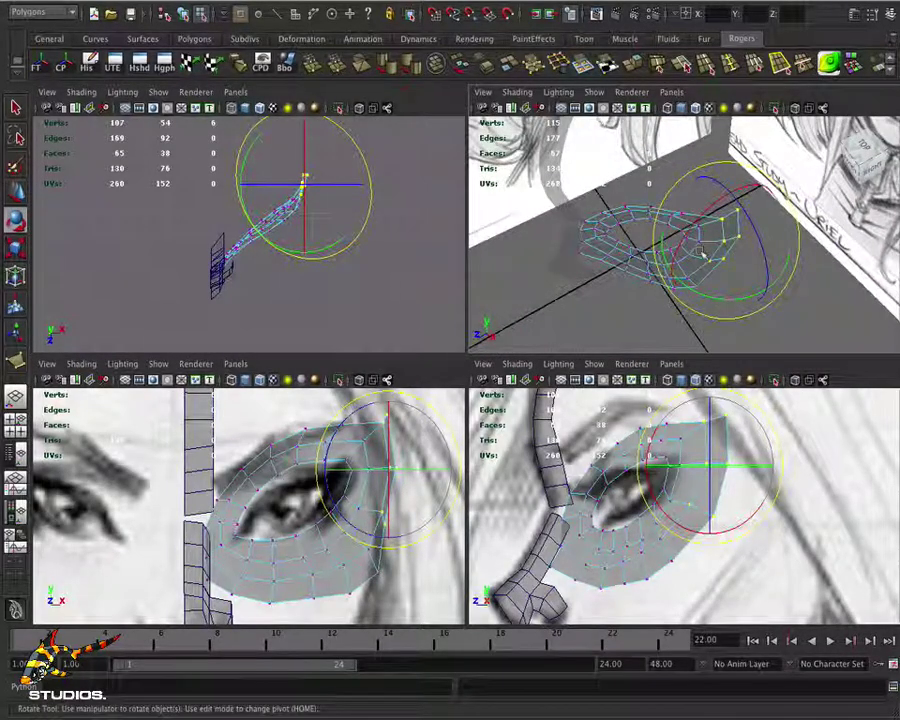
Reposition the inner vertices beside the outer eye corner in the front view to space the edge loop evenly
scroll(248, 505, "up", 3)
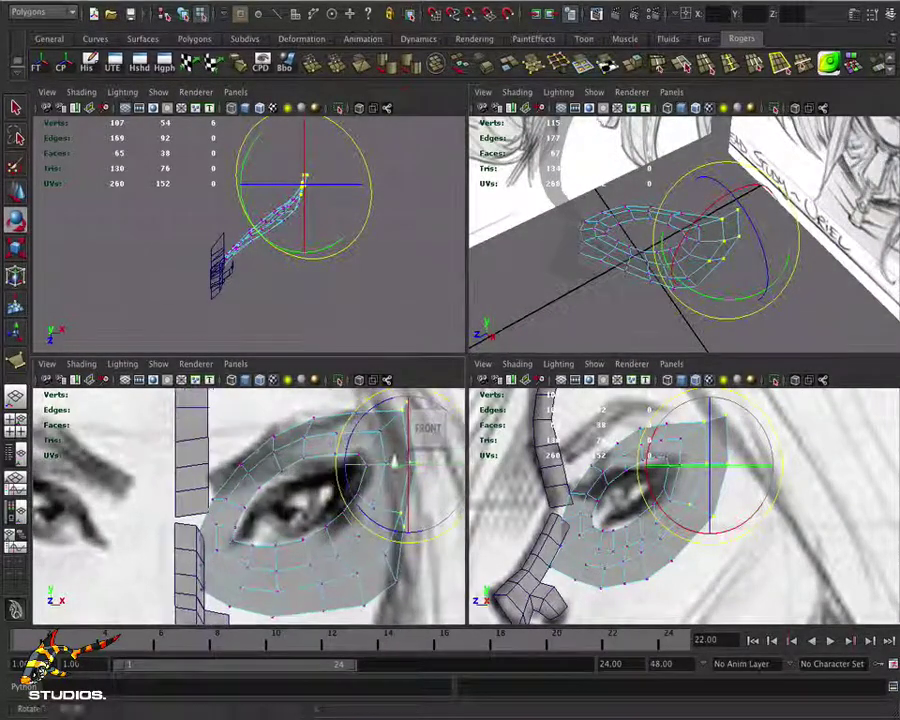
left_click(303, 455)
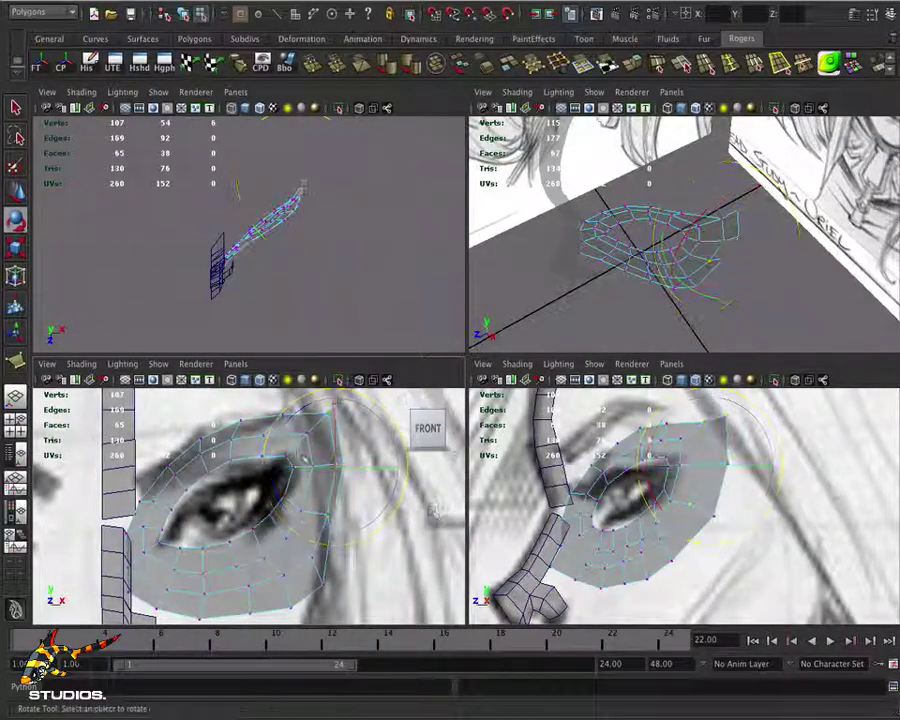
left_click(306, 434)
key("w")
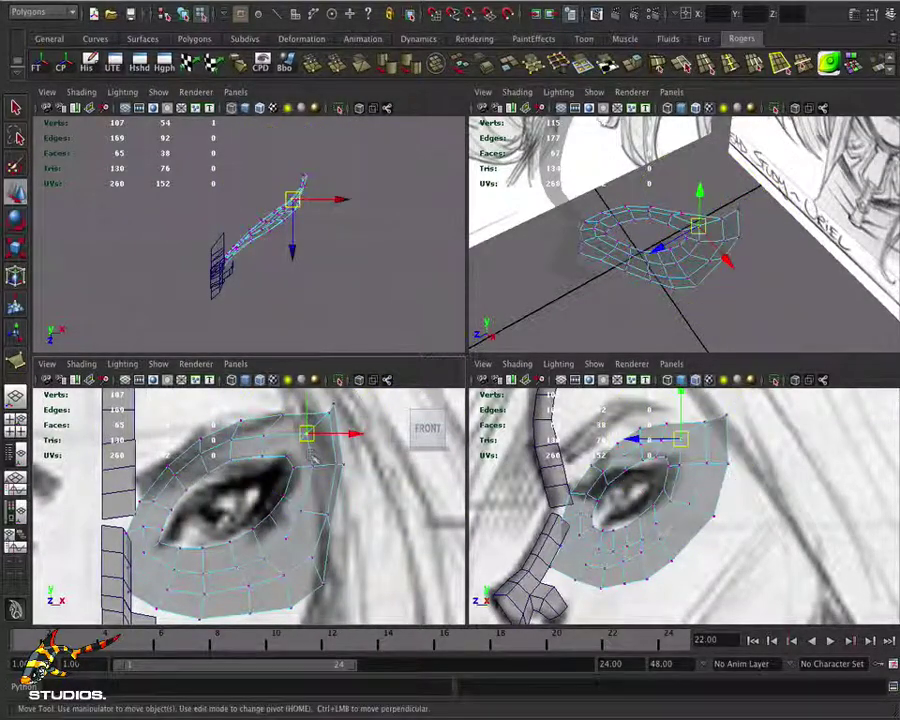
left_click_drag(310, 432, 324, 463)
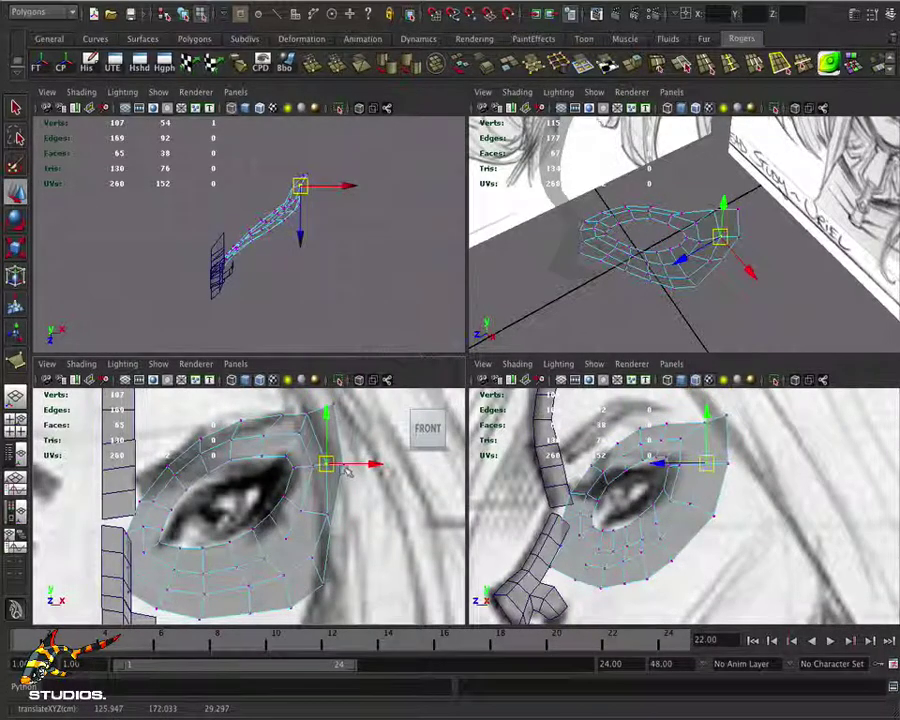
left_click(319, 514)
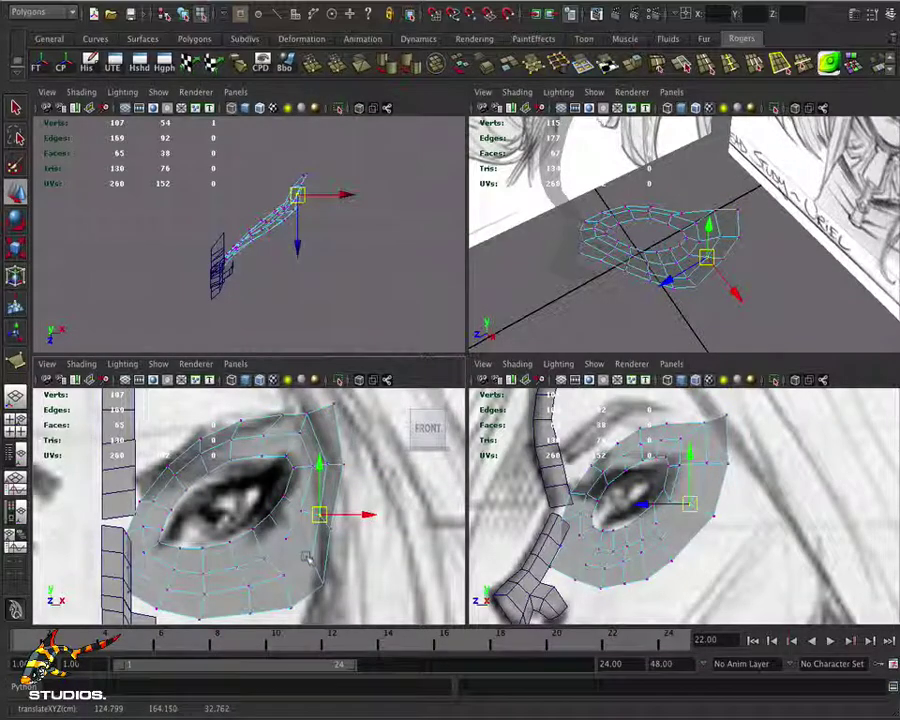
Even out the vertices of the loop below the eye and the outer part of the lower border in the front view
left_click(303, 557)
left_click(301, 555)
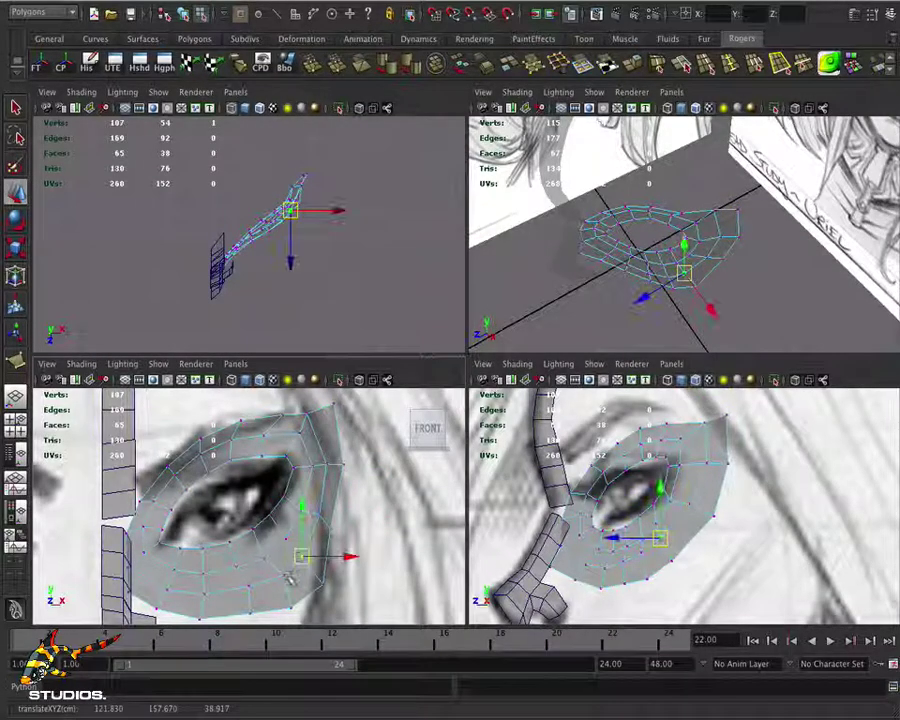
left_click_drag(301, 555, 274, 575)
left_click(243, 585)
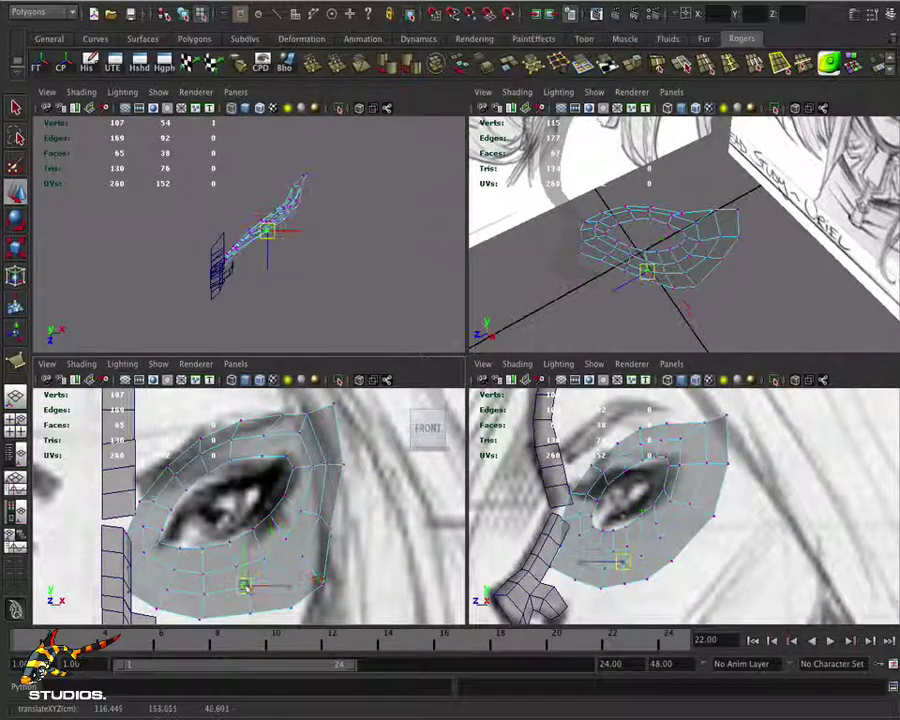
left_click(285, 600)
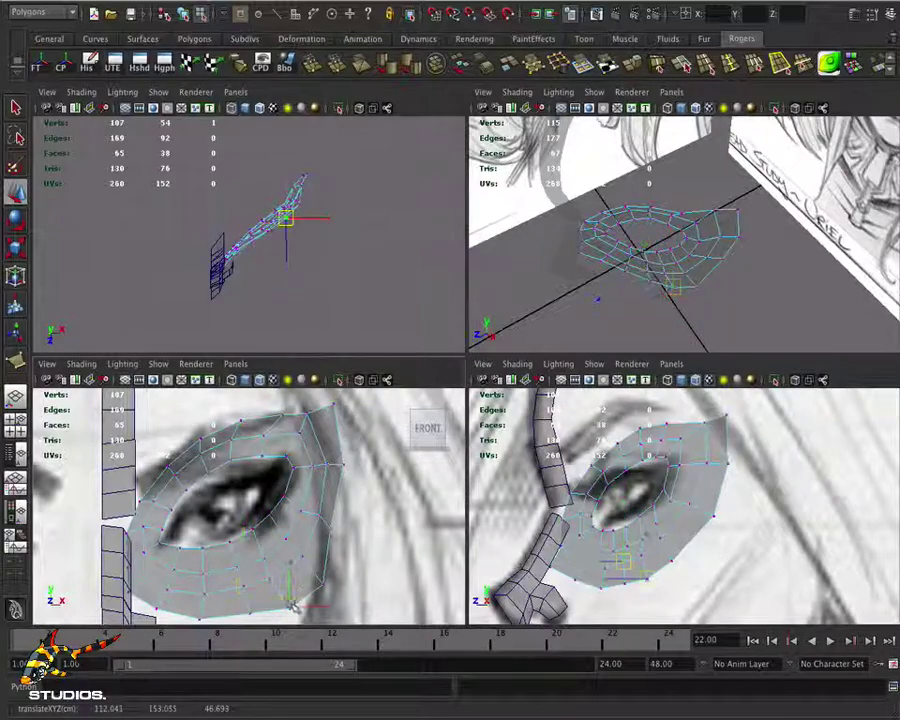
left_click(320, 583)
scroll(327, 515, "up", 2)
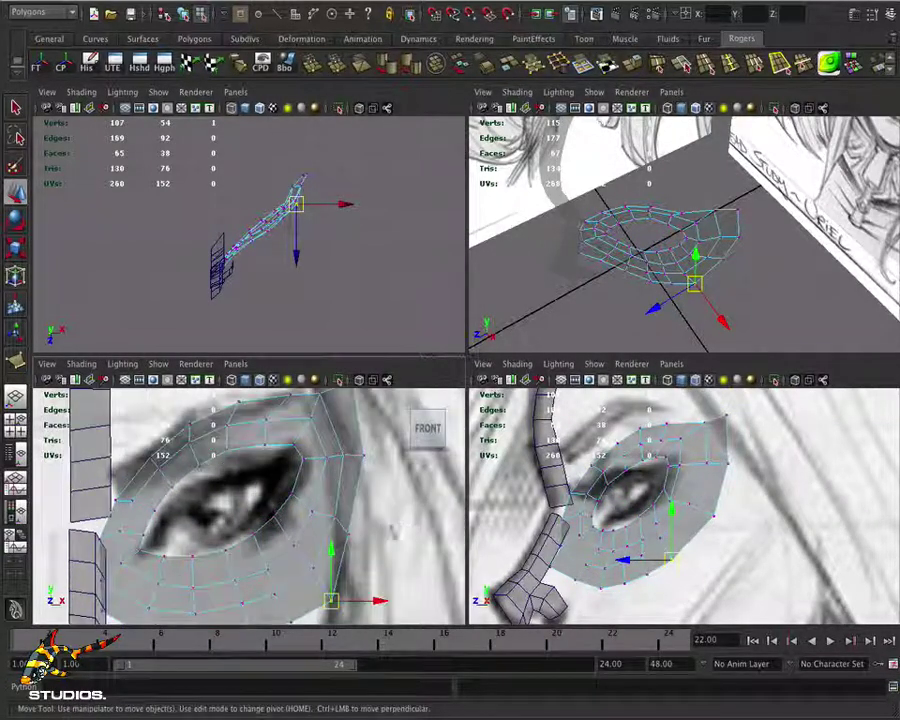
Shift the border vertex below the outer eye corner inward and adjust the neighbouring inner vertices in the front view
left_click(332, 515)
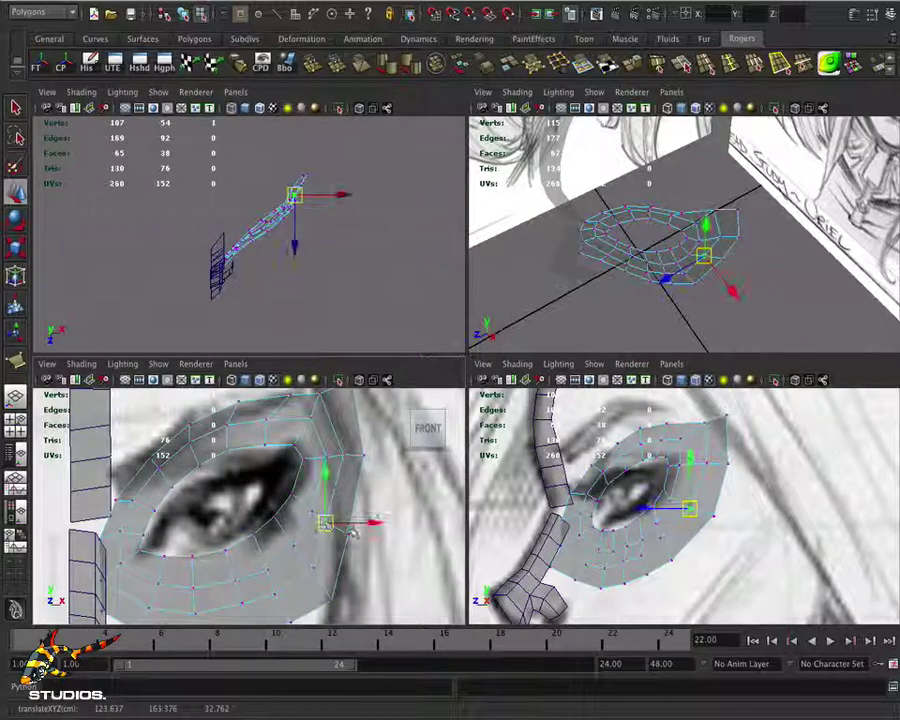
left_click(346, 533)
left_click_drag(347, 535, 338, 535)
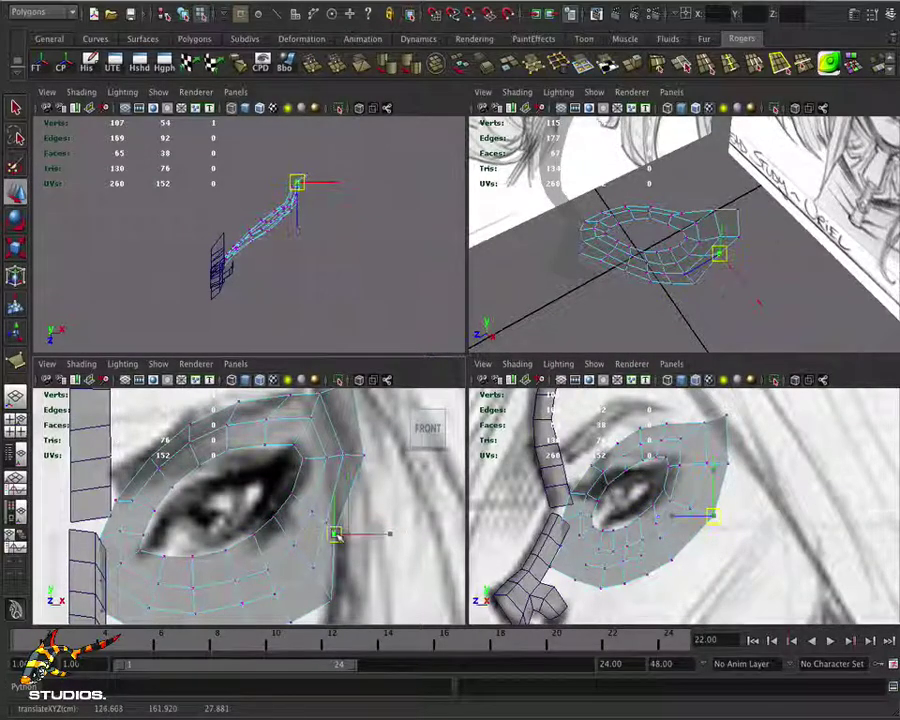
left_click(343, 457)
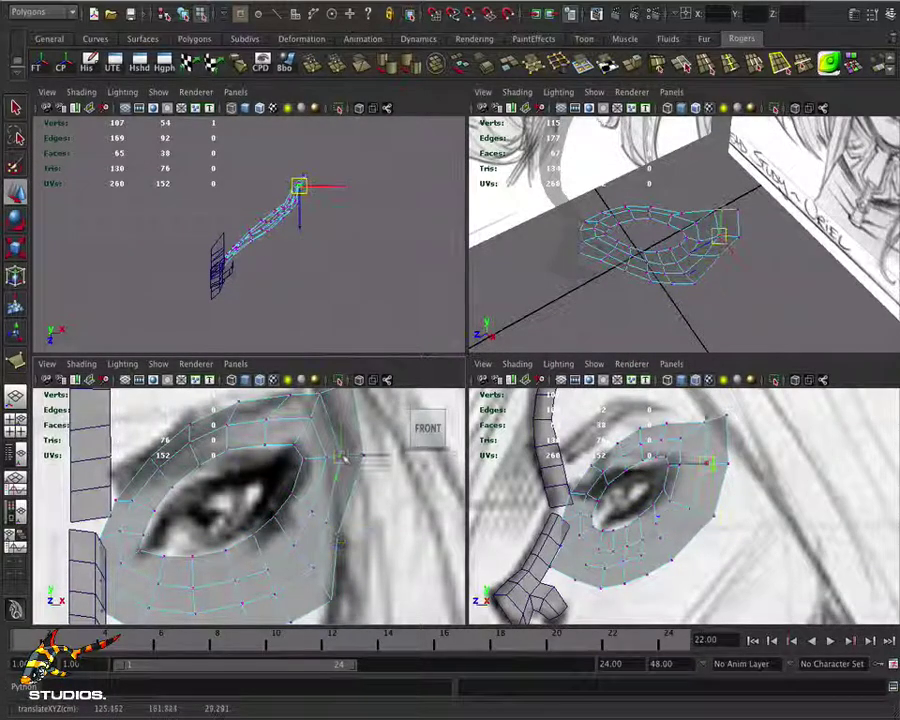
left_click(320, 457)
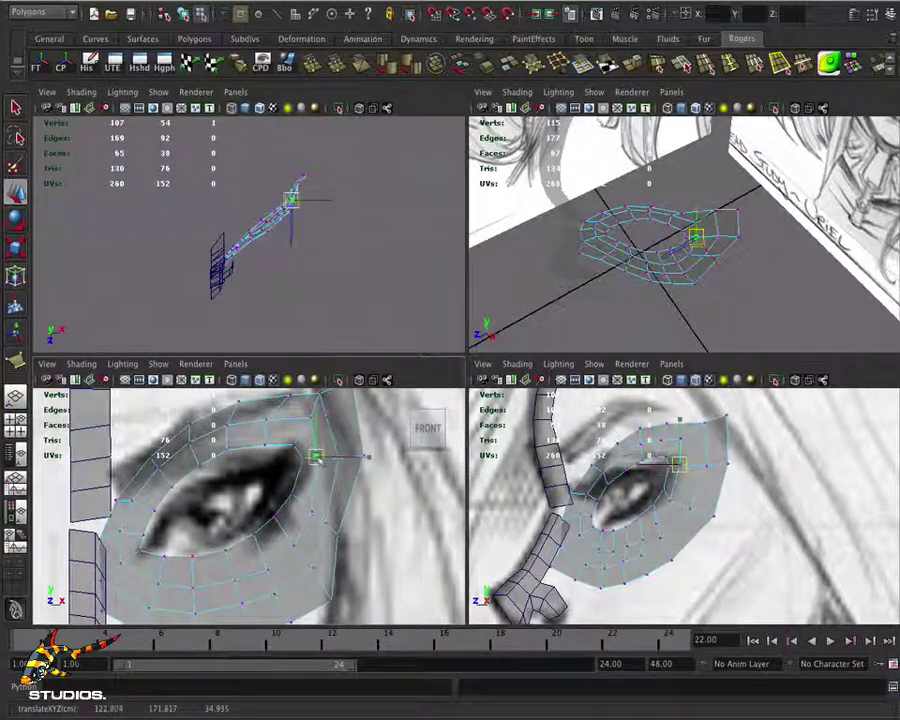
Pull the border vertex beside the outer eye corner and the mesh's upper outer corner vertex inward in the front view
key("w")
left_click_drag(324, 428, 359, 486)
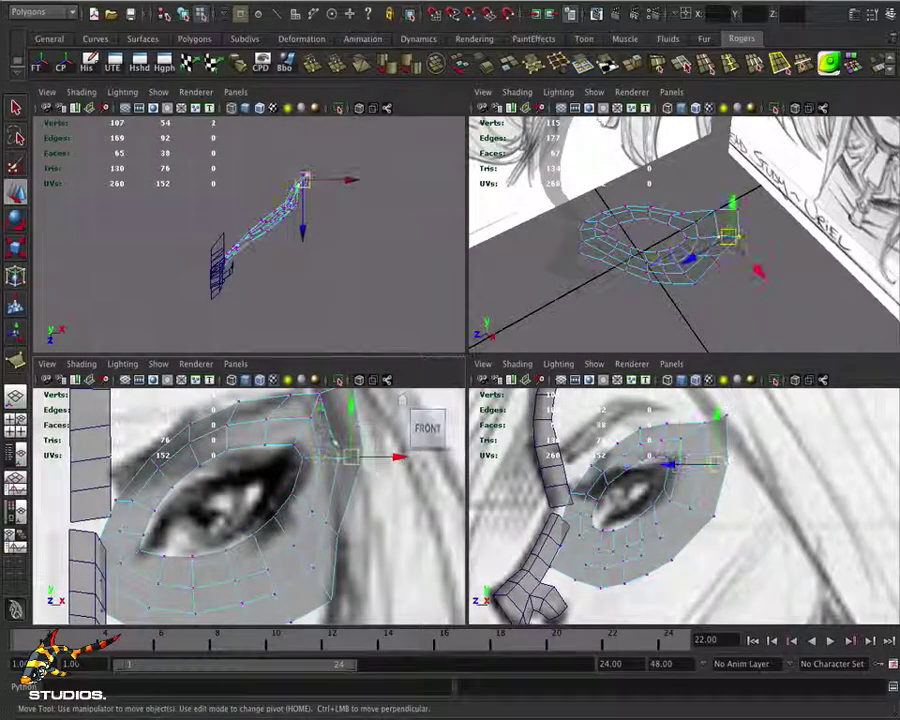
left_click(361, 470)
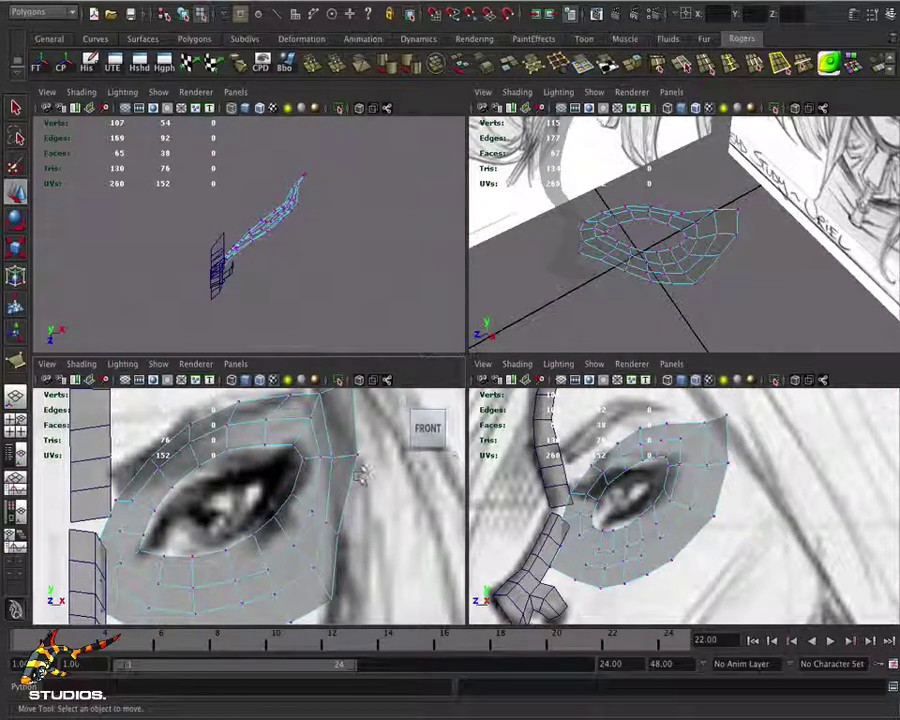
left_click(344, 457)
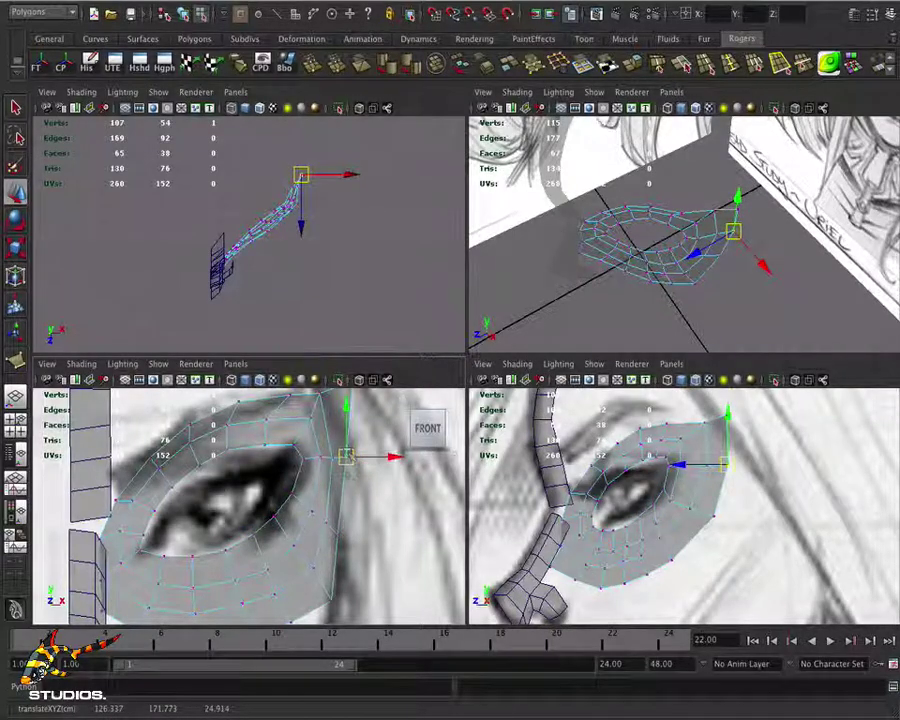
middle_click_drag(344, 457, 344, 545, "alt")
left_click(352, 475)
left_click_drag(352, 475, 330, 478)
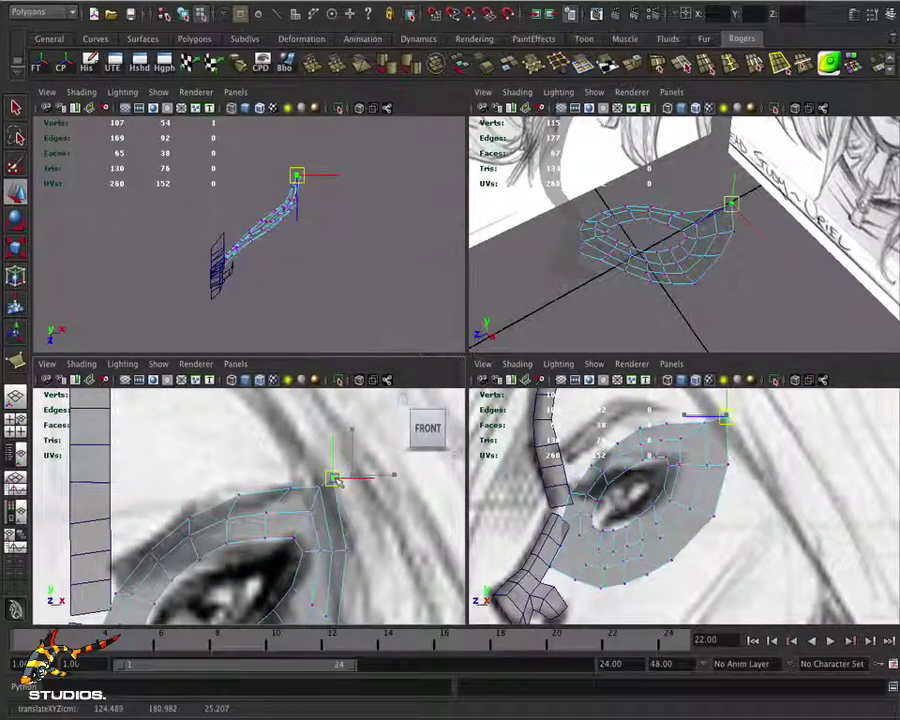
Adjust the height of the vertices along the mesh's upper border in the side view to follow the brow
left_click_drag(651, 285, 718, 282, "alt")
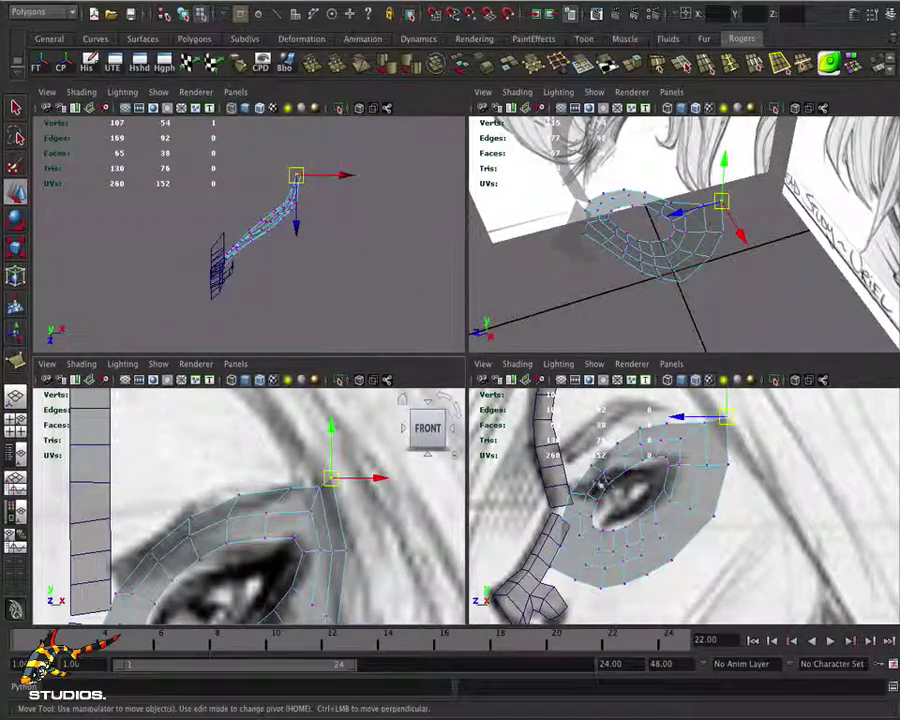
left_click(603, 424)
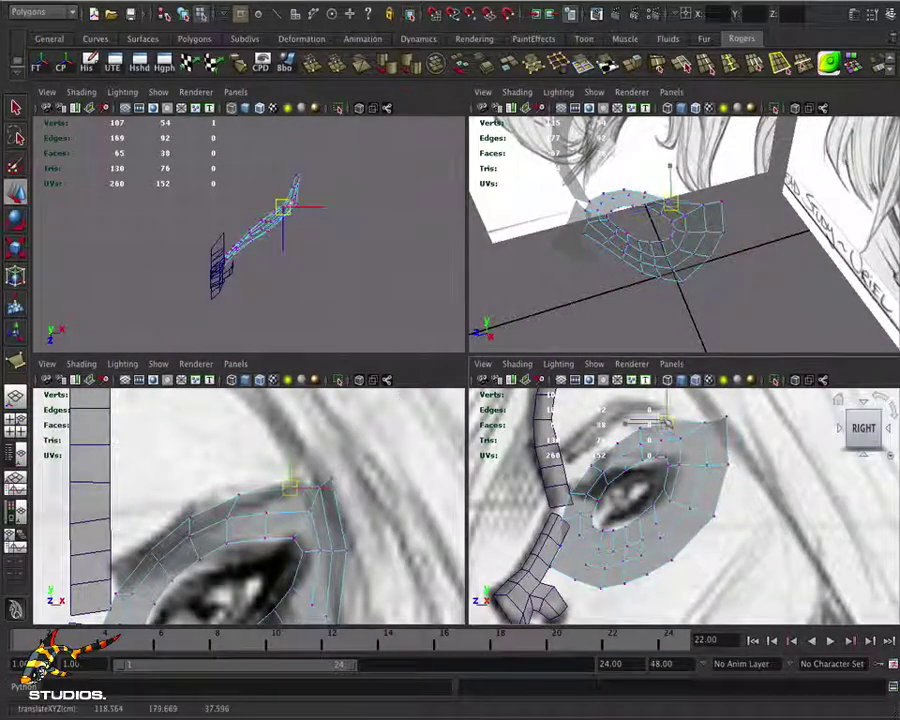
left_click(638, 428)
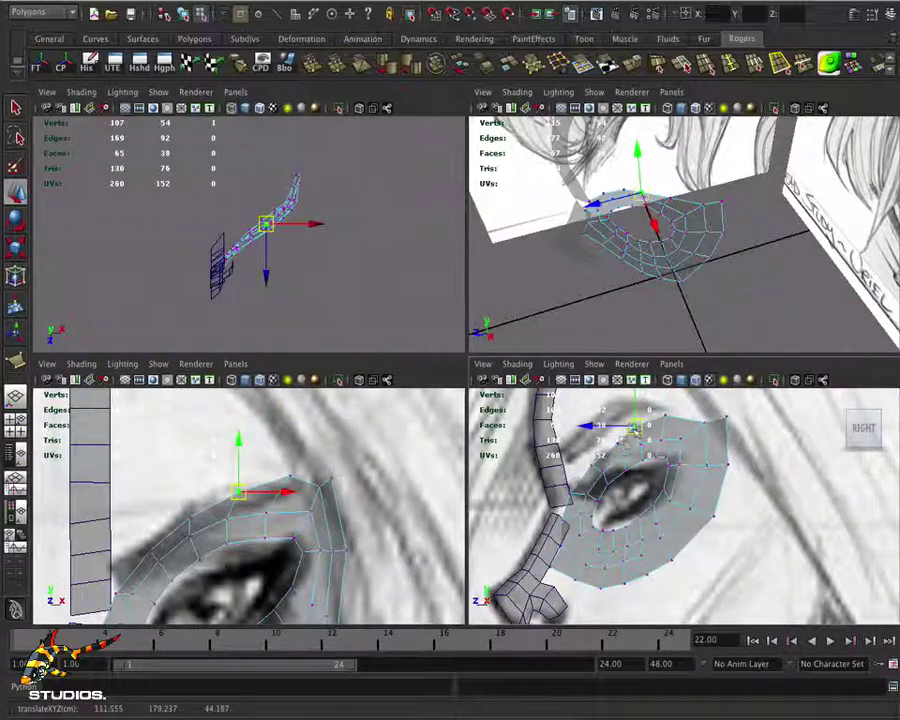
left_click(615, 440)
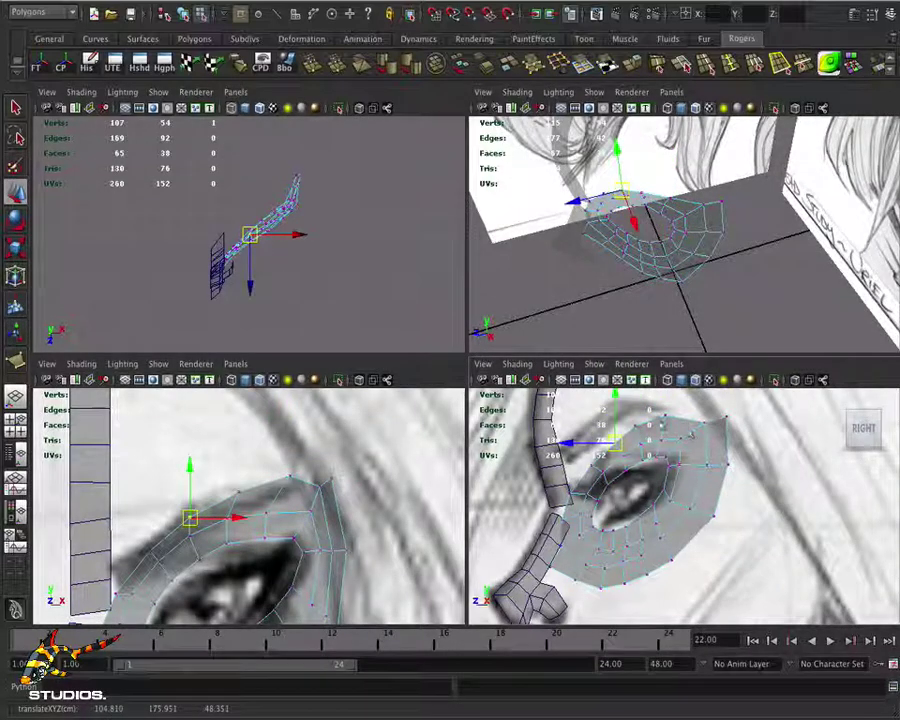
left_click(663, 422)
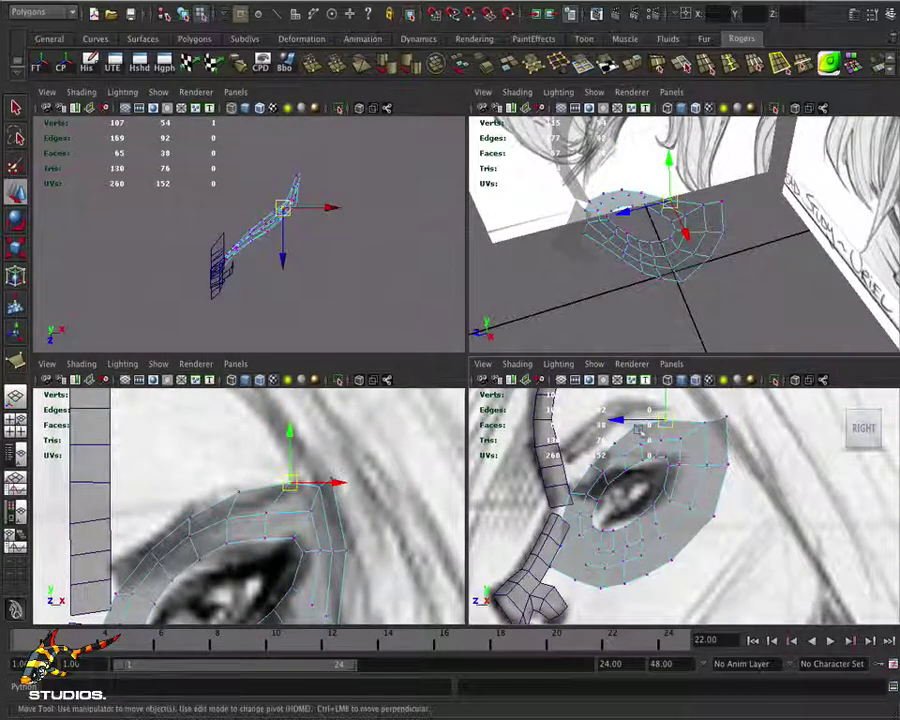
Move three upper border vertices forward toward the nose in the side view and nudge the vertex between them to match
left_click(614, 441, "shift")
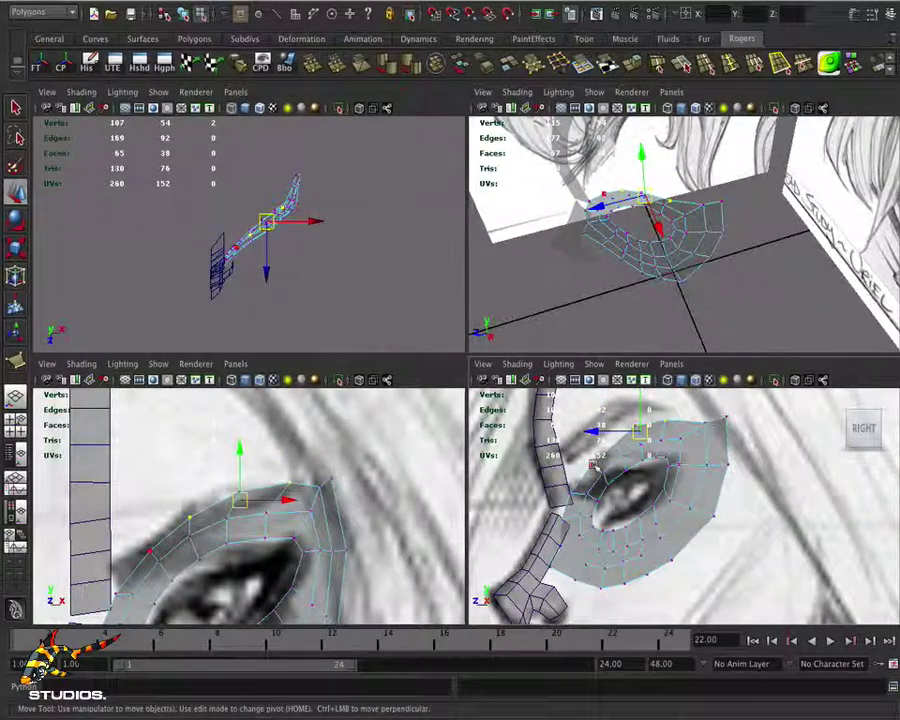
left_click_drag(614, 441, 578, 443)
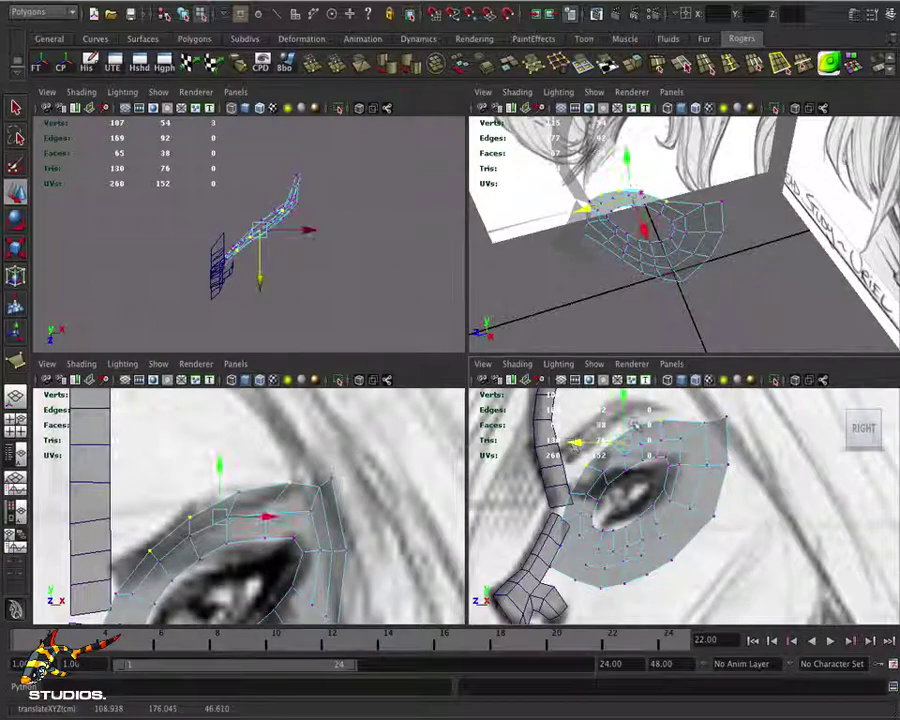
left_click(634, 425)
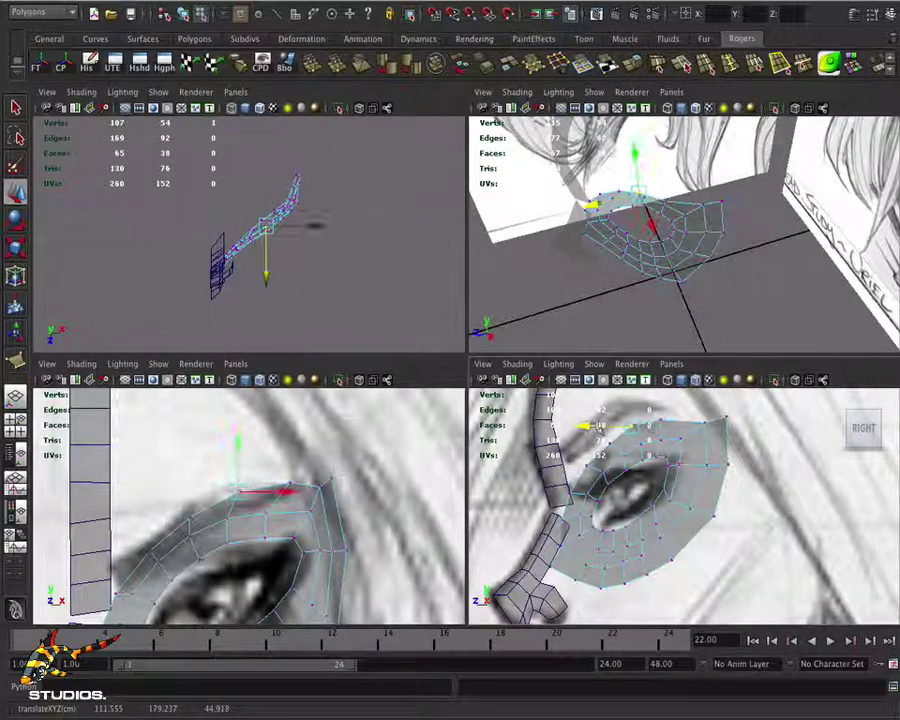
Smooth the mesh's outer border by nudging its lower outer vertex in the front view and the three vertices above in the side view
mouse_move(700, 300)
left_mouse_down("alt")
mouse_move(707, 277)
mouse_move(640, 265)
left_mouse_up("alt")
right_click_drag(390, 432, 250, 470, "alt")
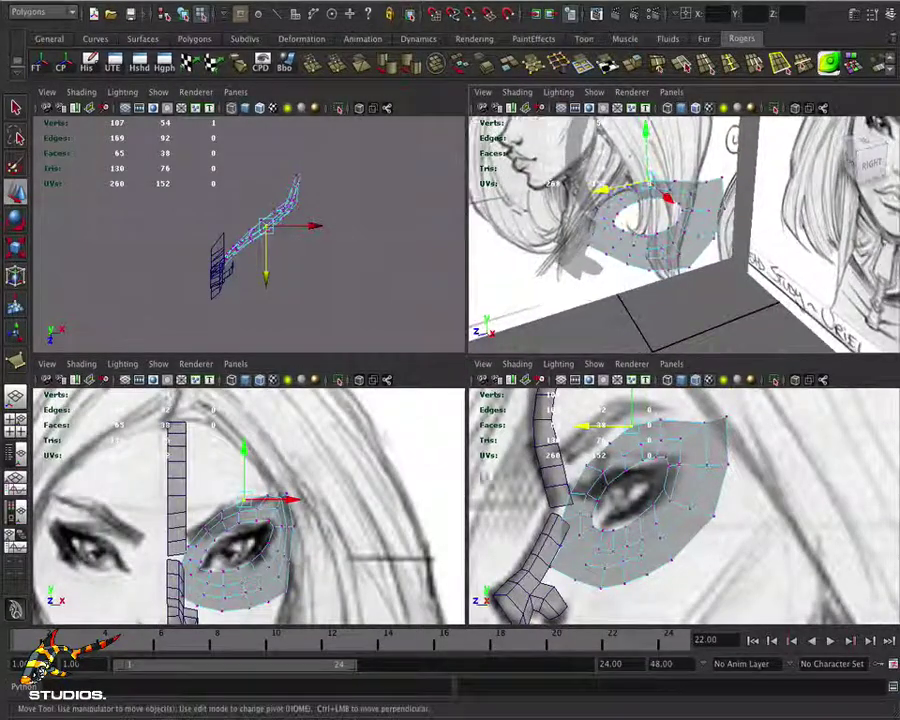
middle_click_drag(260, 520, 280, 400, "alt")
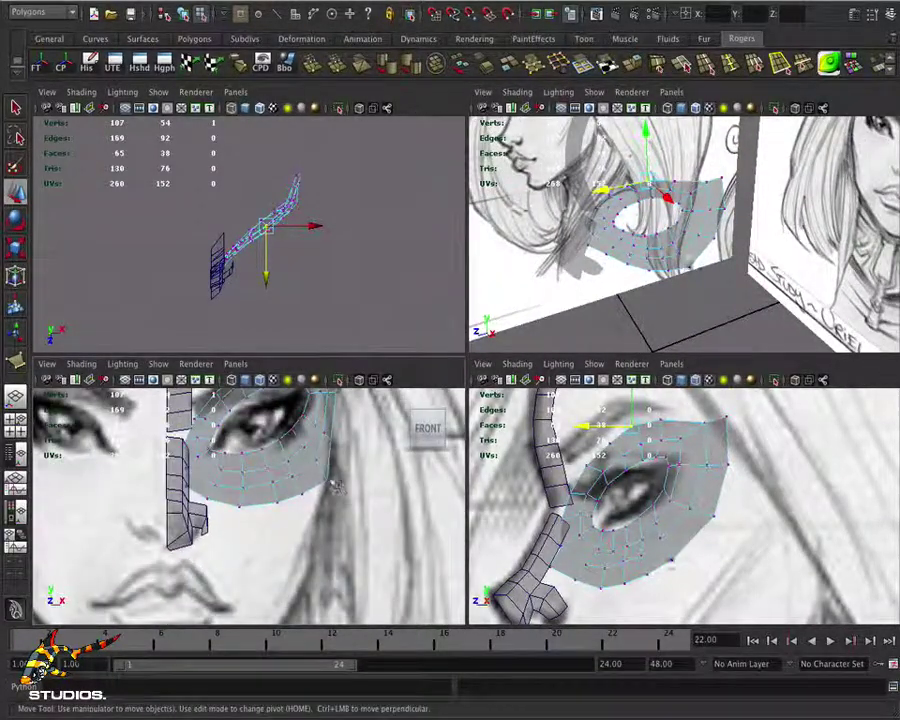
left_click(324, 480)
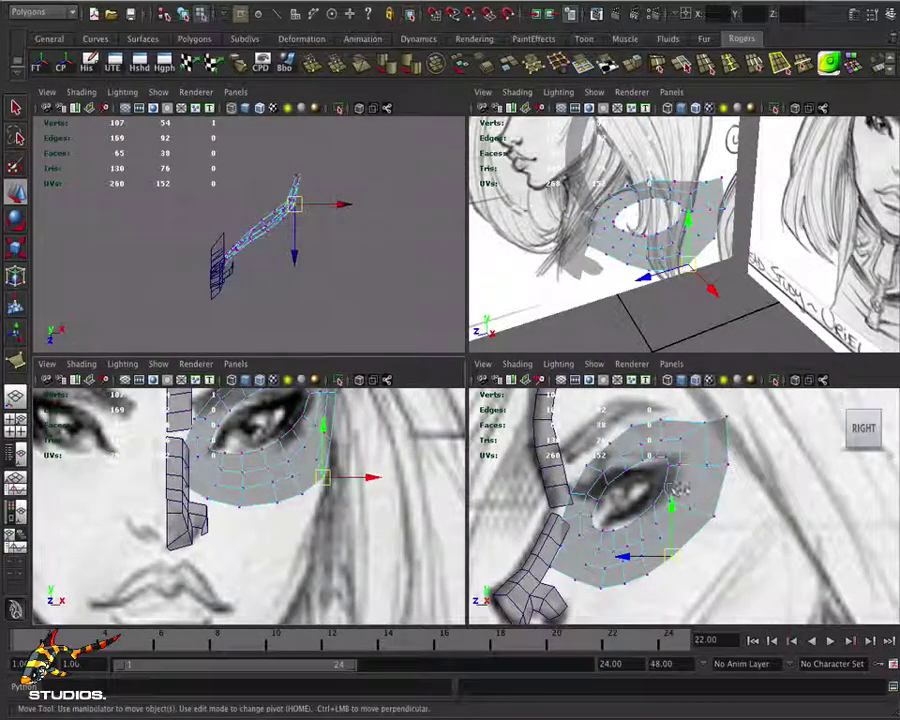
left_click(710, 517)
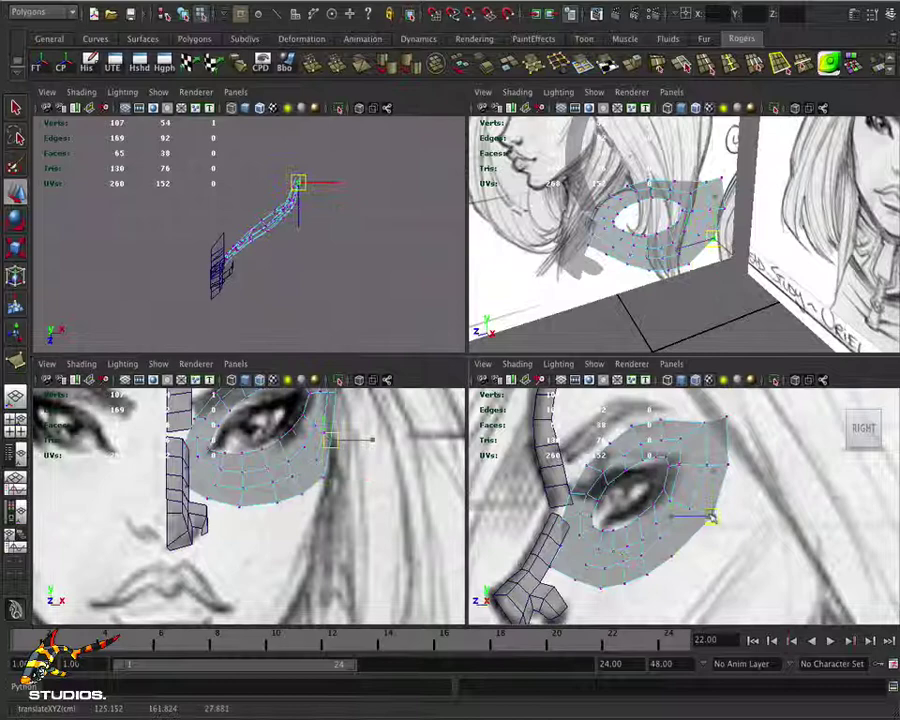
left_click(726, 463)
left_click(724, 421)
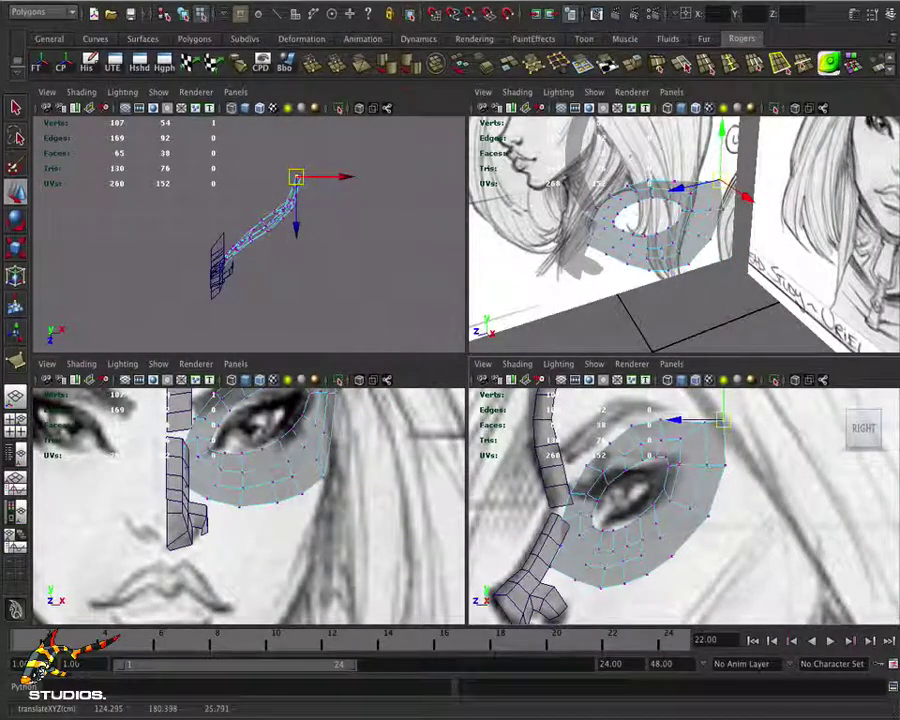
Nudge the vertex just inside the mesh's lower outer border in the front view
middle_click_drag(278, 483, 278, 563, "alt")
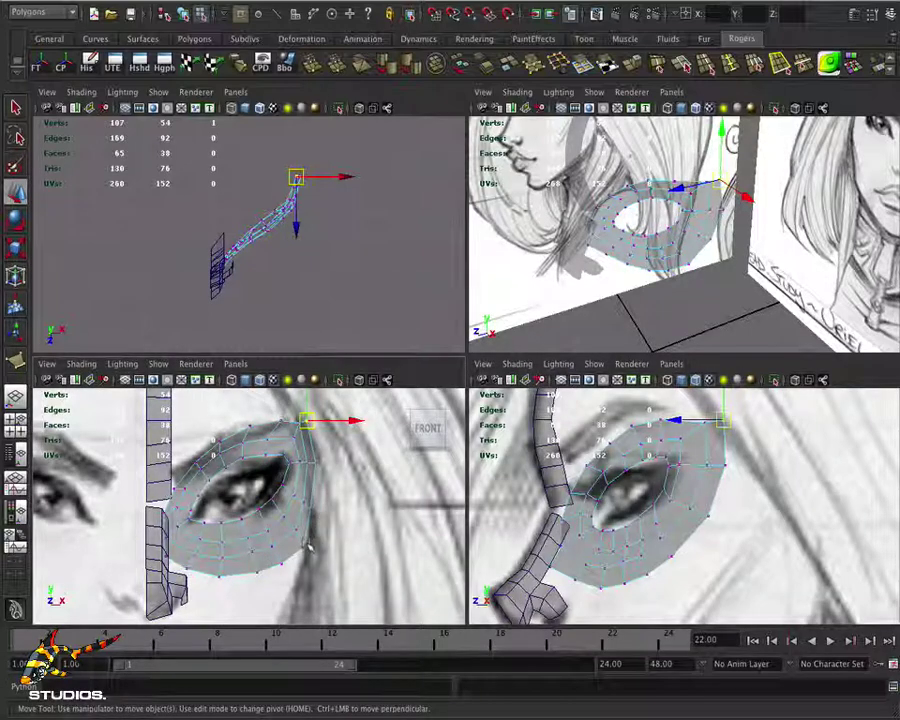
left_click(296, 530)
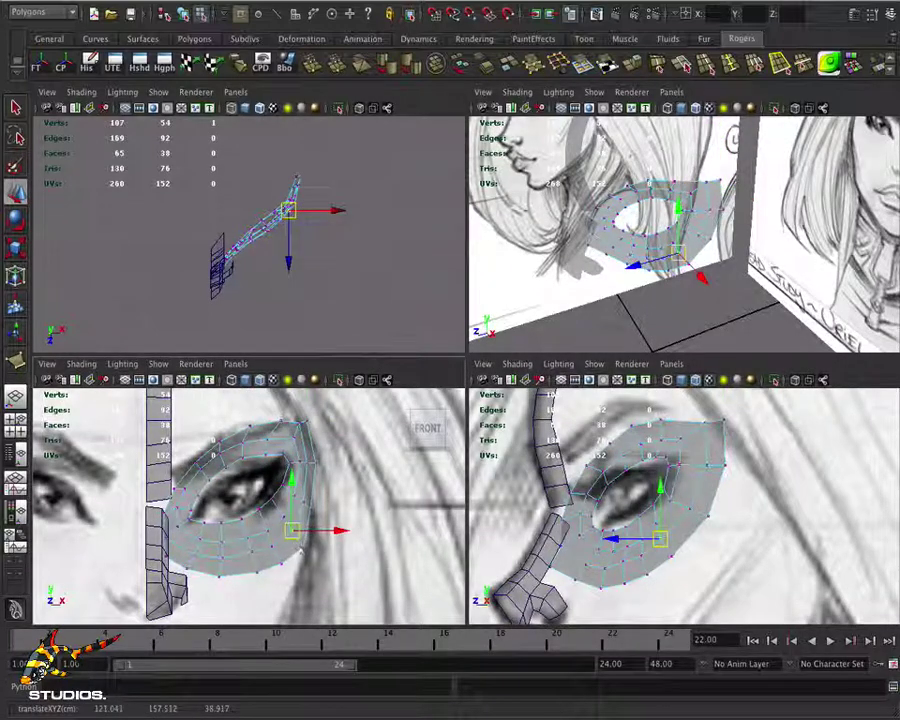
Extrude the four upper border edges along the brow and move the new edges slightly up and forward in the side view
left_click_drag(680, 500, 712, 542, "alt")
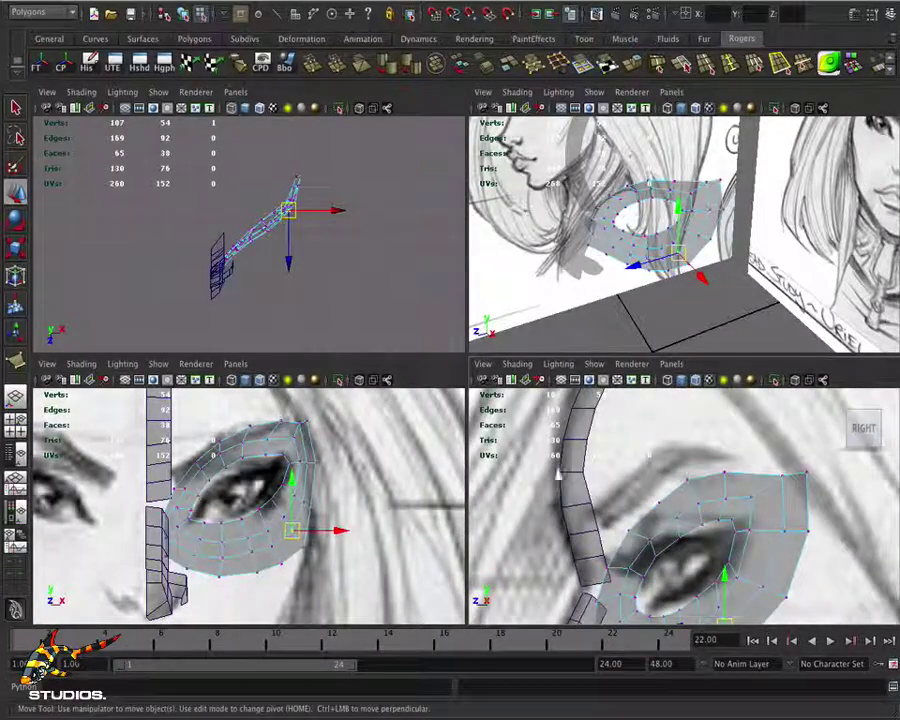
key("F11")
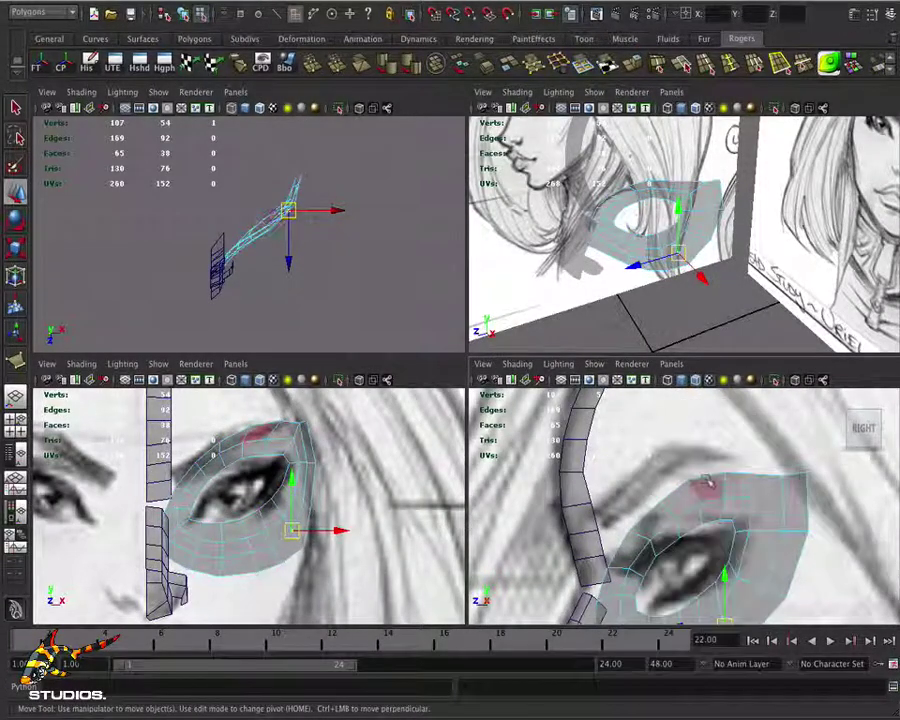
right_click_drag(707, 445, 742, 463)
left_click(672, 484)
left_click(644, 510, "shift")
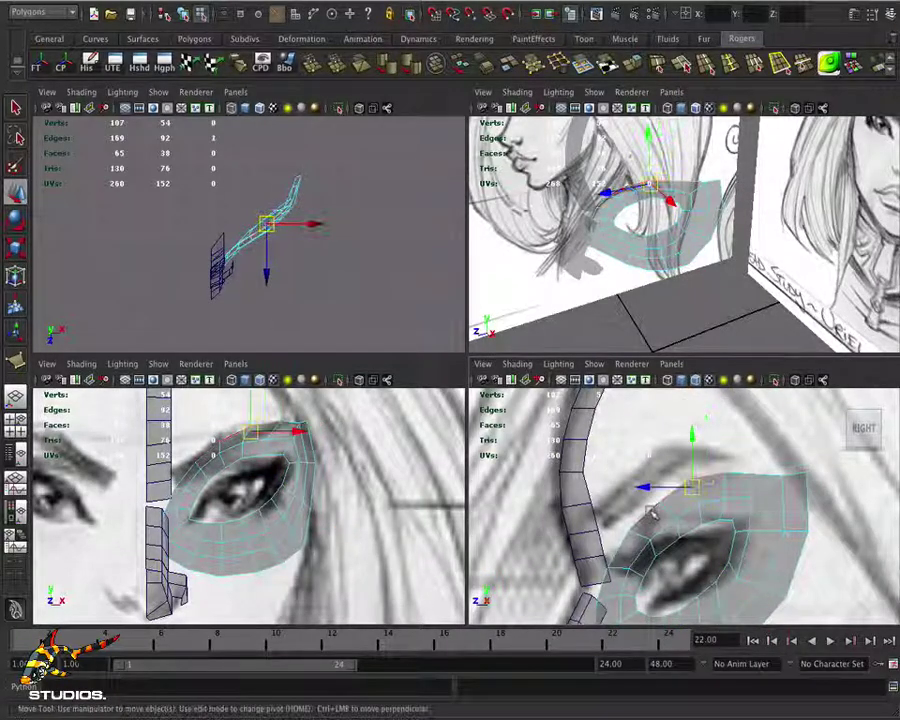
left_click(617, 540, "shift")
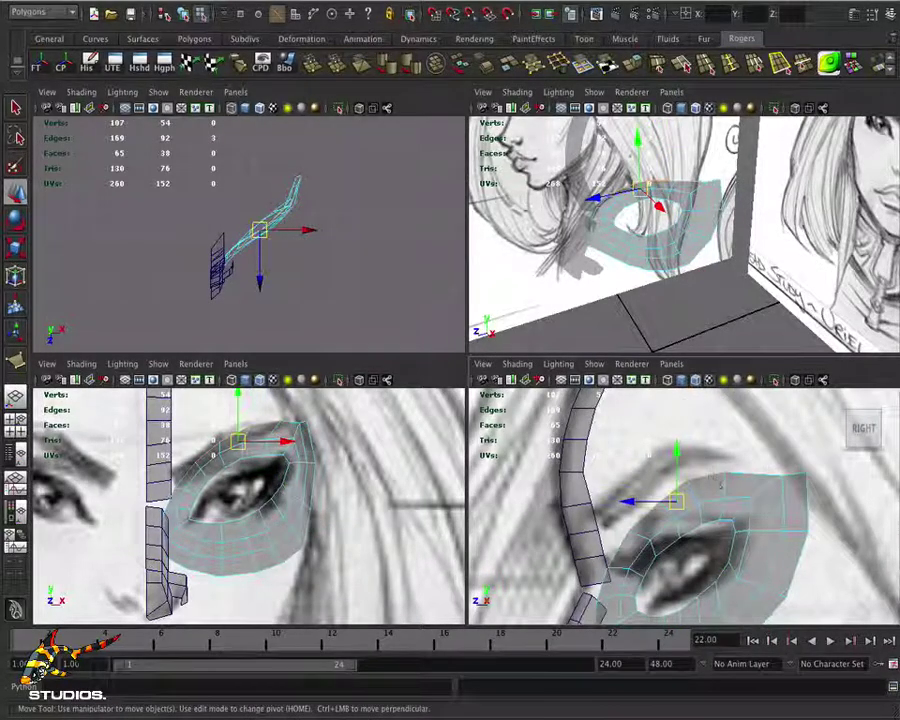
left_click(620, 548, "shift")
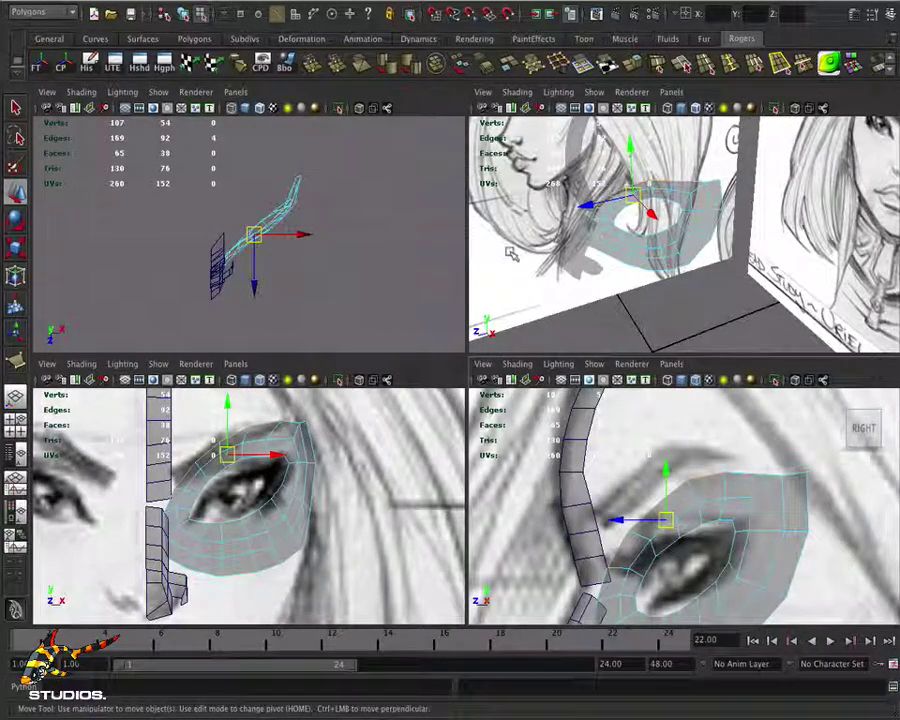
left_click(440, 60)
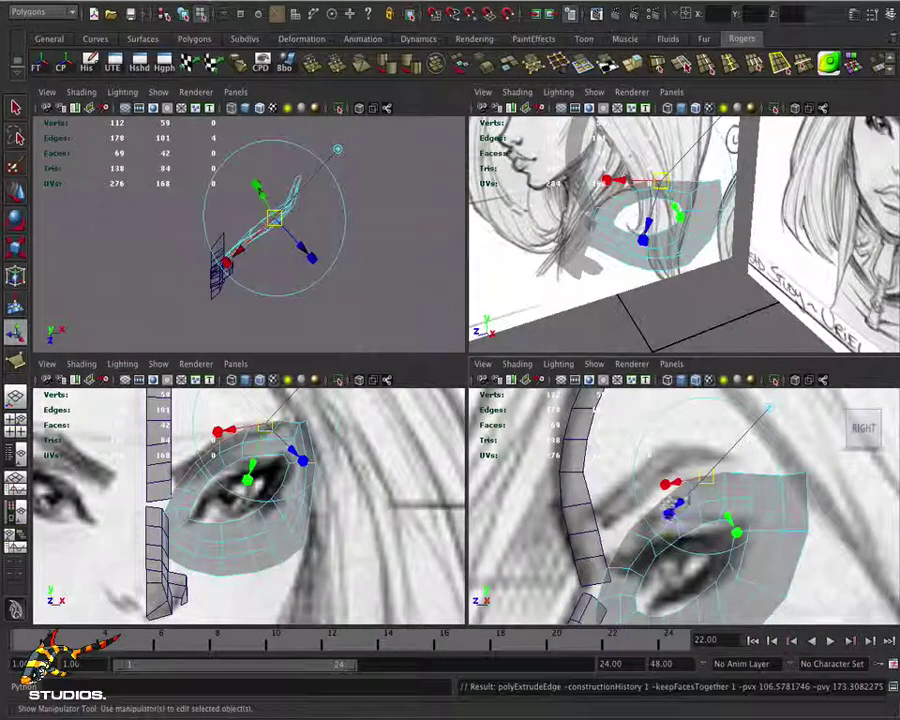
left_click(773, 407)
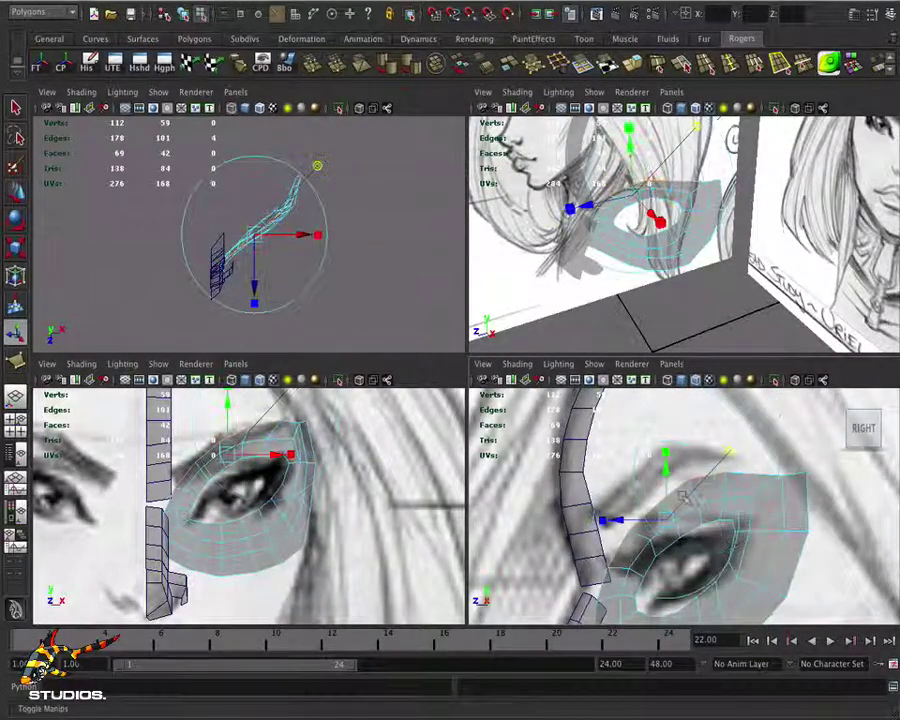
left_click_drag(658, 519, 654, 513)
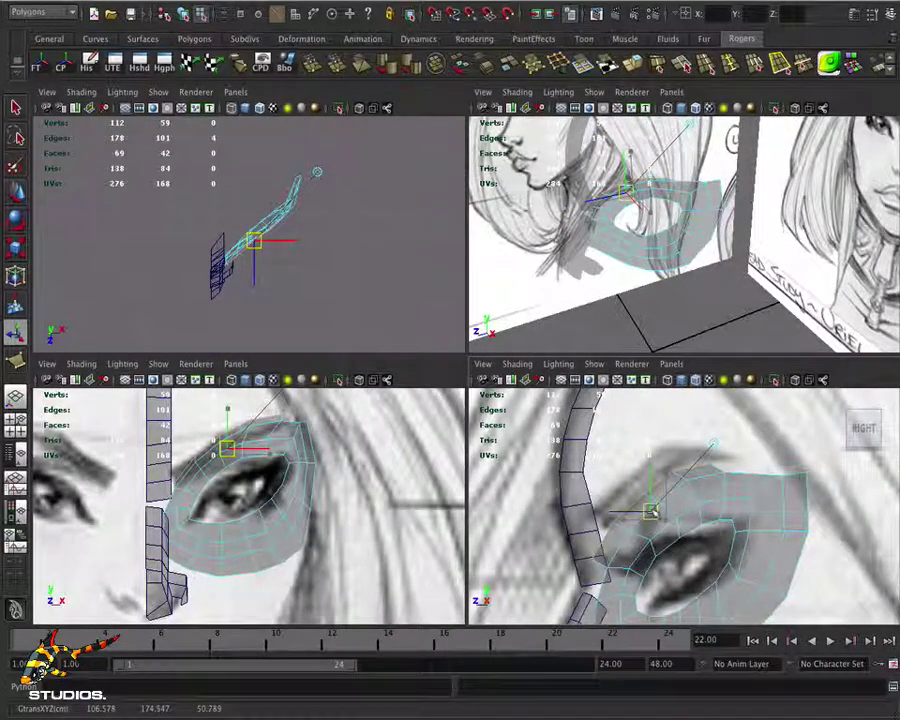
key("t")
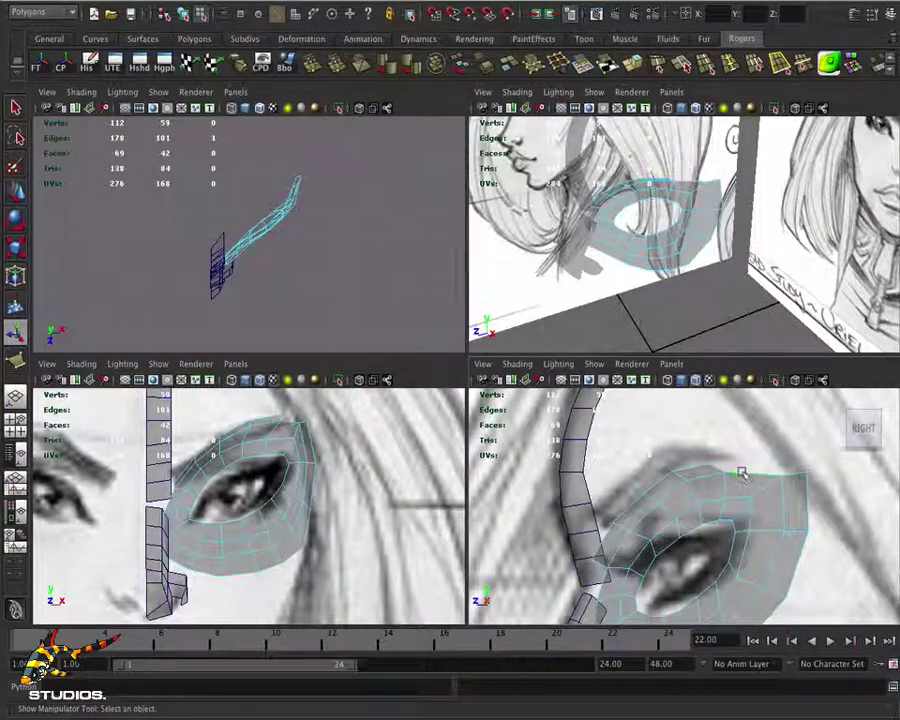
Extrude the next upper border edge toward the outer corner and raise it slightly in the side view
key("ctrl+e")
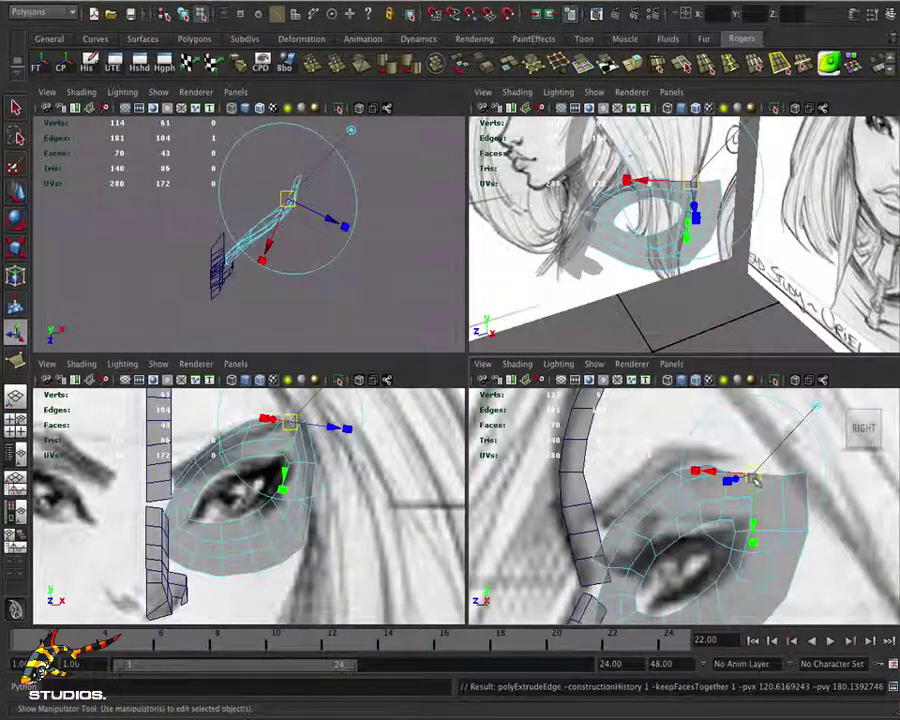
left_click(814, 407)
left_click_drag(754, 478, 757, 465)
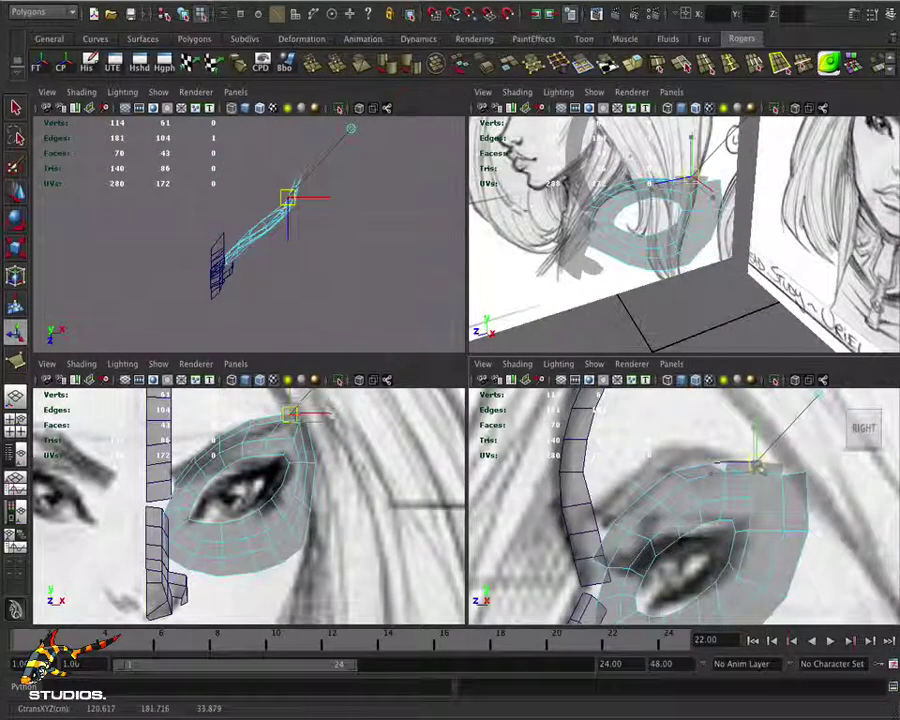
key("t")
Pull the mesh's upper outer corner onto the raised edge's outer end and close the gap between the two extruded strips in the side view
scroll(757, 465, "up", 5)
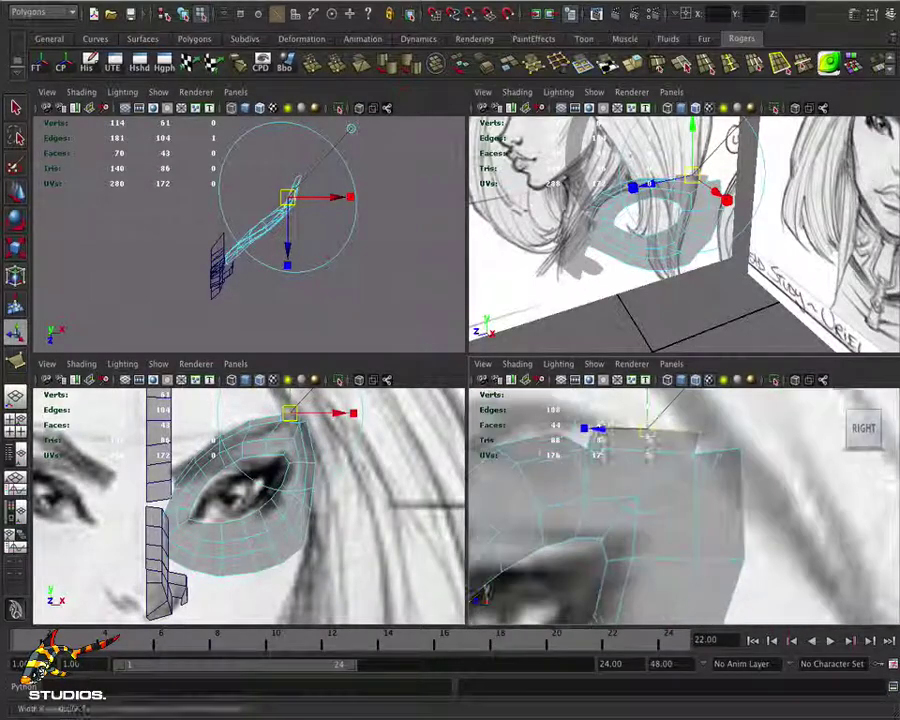
middle_click_drag(670, 470, 715, 531, "alt")
right_click_drag(721, 443, 662, 441)
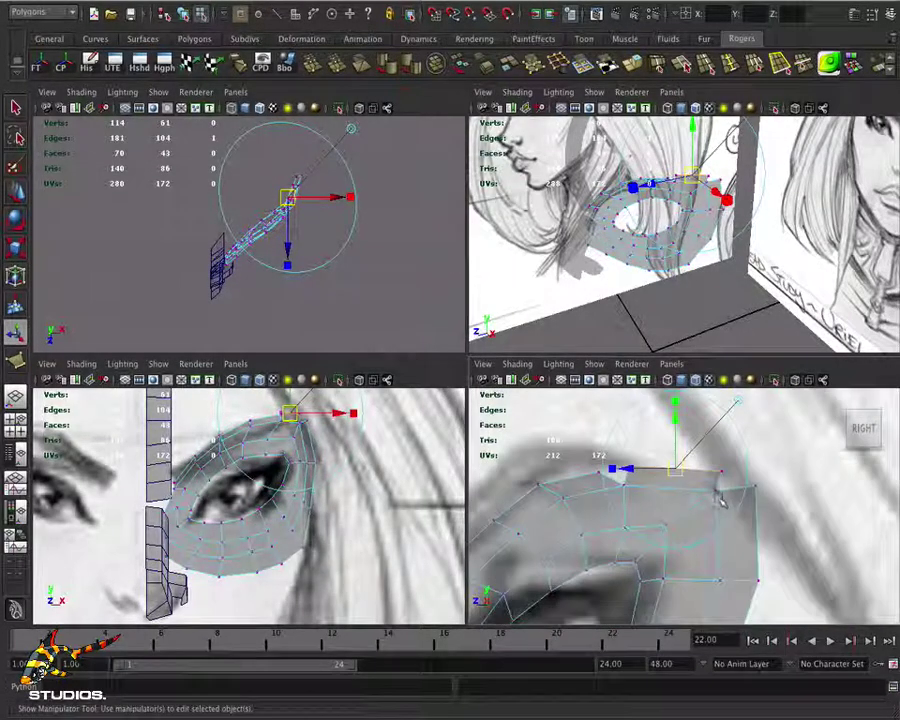
key("w")
left_click(704, 490)
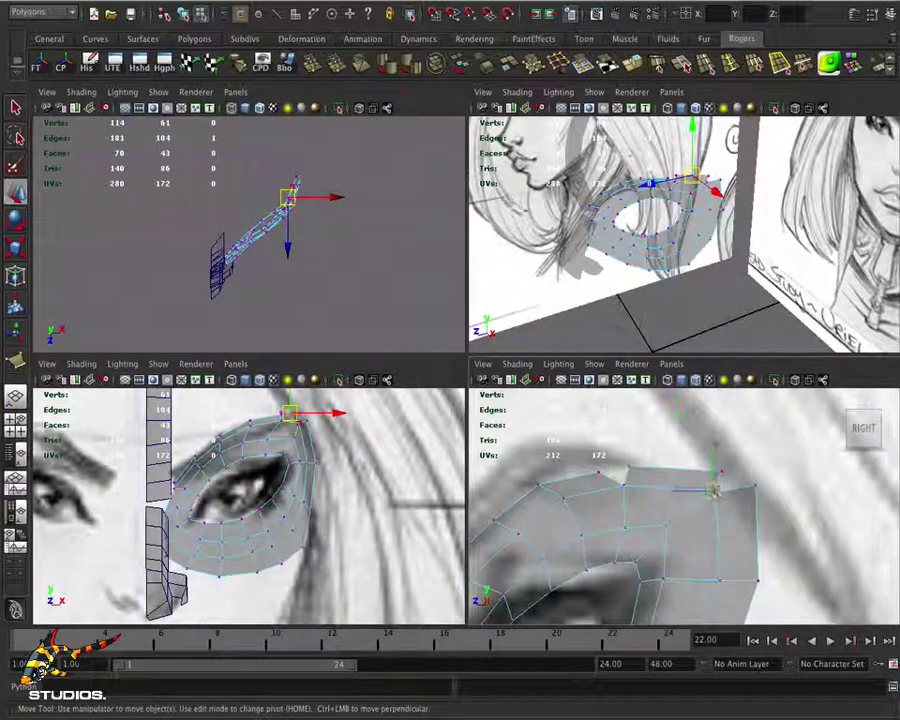
middle_click_drag(762, 482, 721, 474)
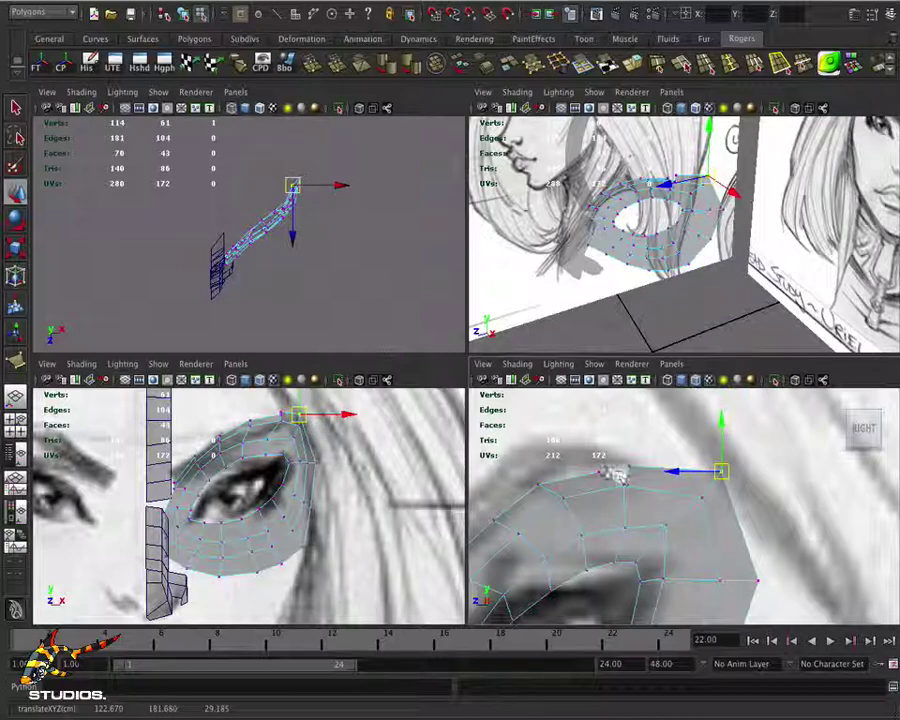
middle_click_drag(603, 473, 549, 489)
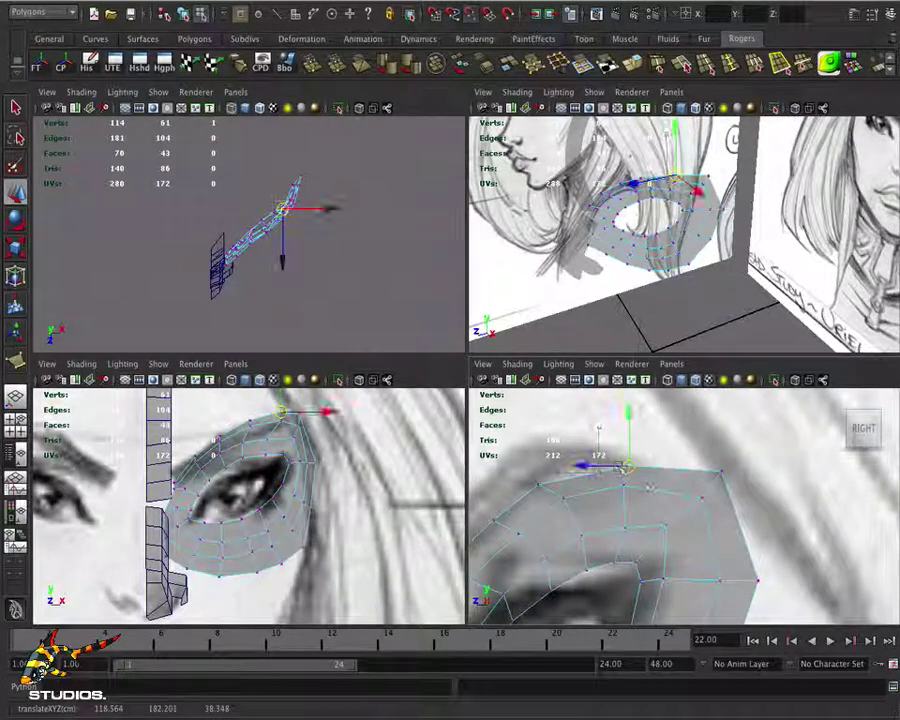
Nudge the vertex just below the mesh's upper outer corner in the side view
right_click_drag(549, 489, 691, 505, "alt")
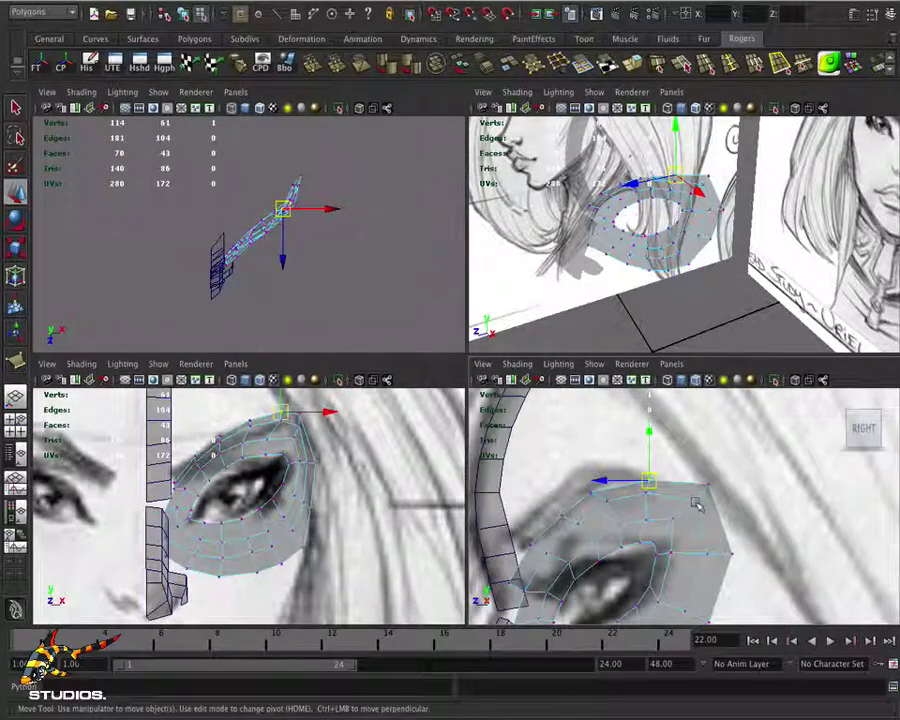
middle_click_drag(697, 505, 716, 490)
mouse_move(716, 490)
right_mouse_down("alt")
mouse_move(655, 494)
mouse_move(700, 500)
right_mouse_up("alt")
Adjust the vertices above the inner eye corner in the front view and shift the inner one slightly forward in the side view
middle_click_drag(700, 500, 623, 543, "alt")
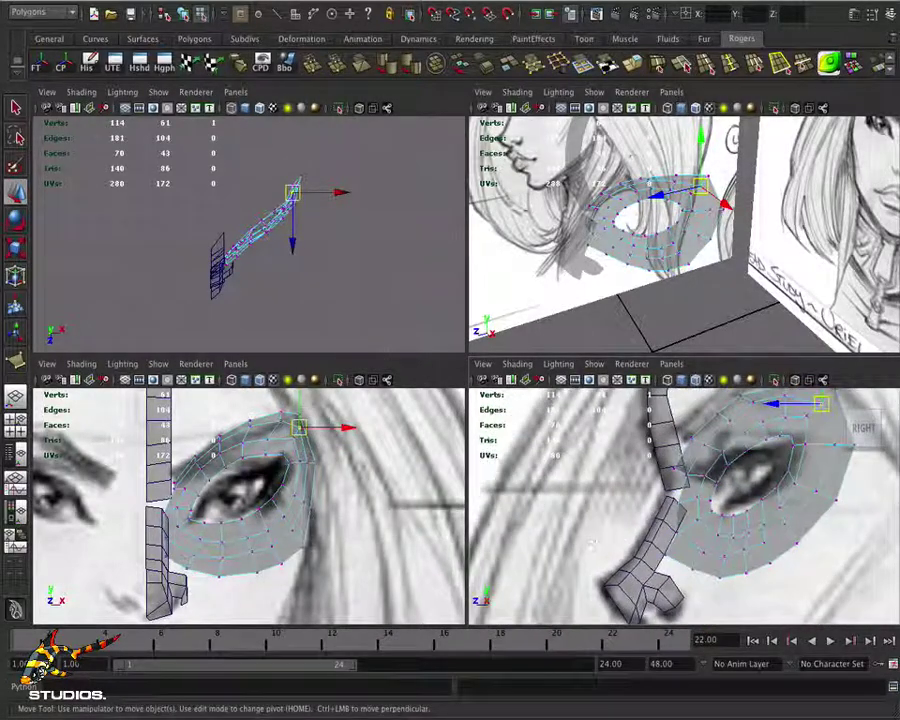
right_click_drag(592, 543, 810, 480, "alt")
right_click_drag(240, 515, 320, 515, "alt")
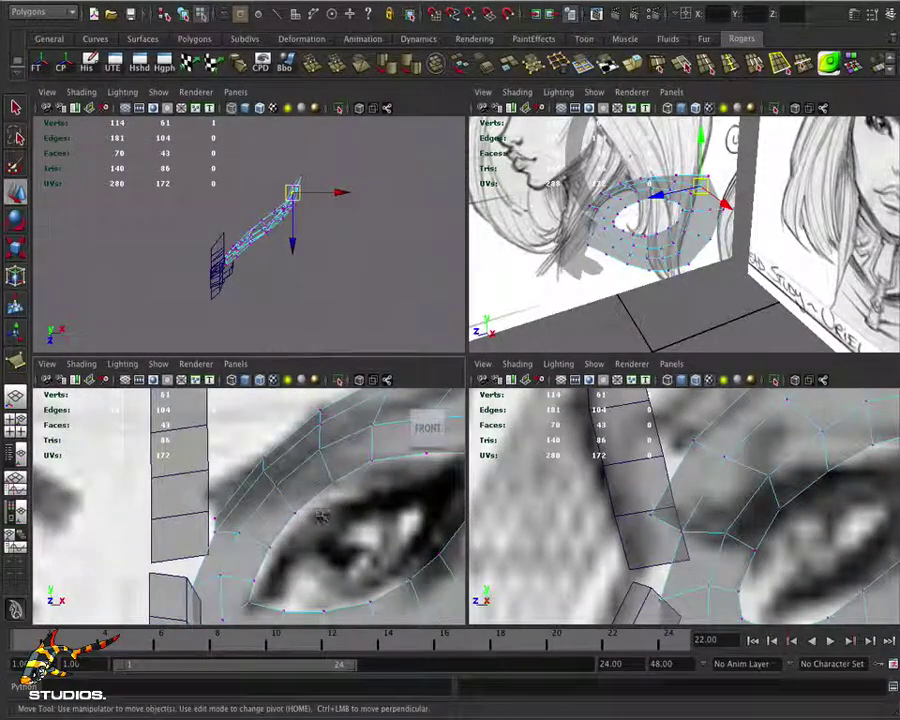
left_click(272, 490)
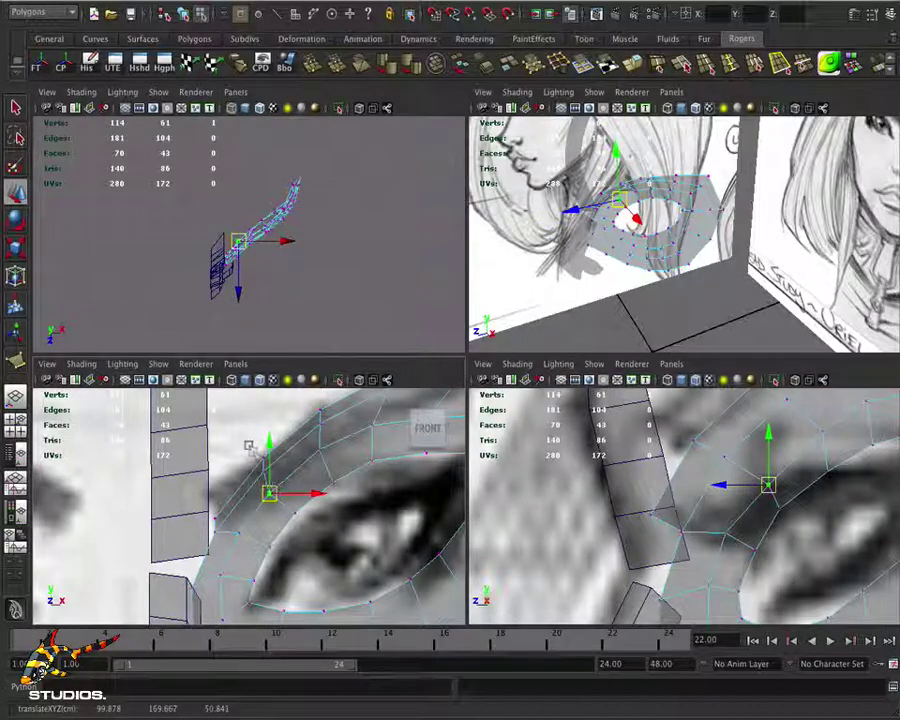
left_click_drag(270, 492, 253, 472)
left_click(772, 484)
middle_click_drag(772, 484, 722, 484, "alt")
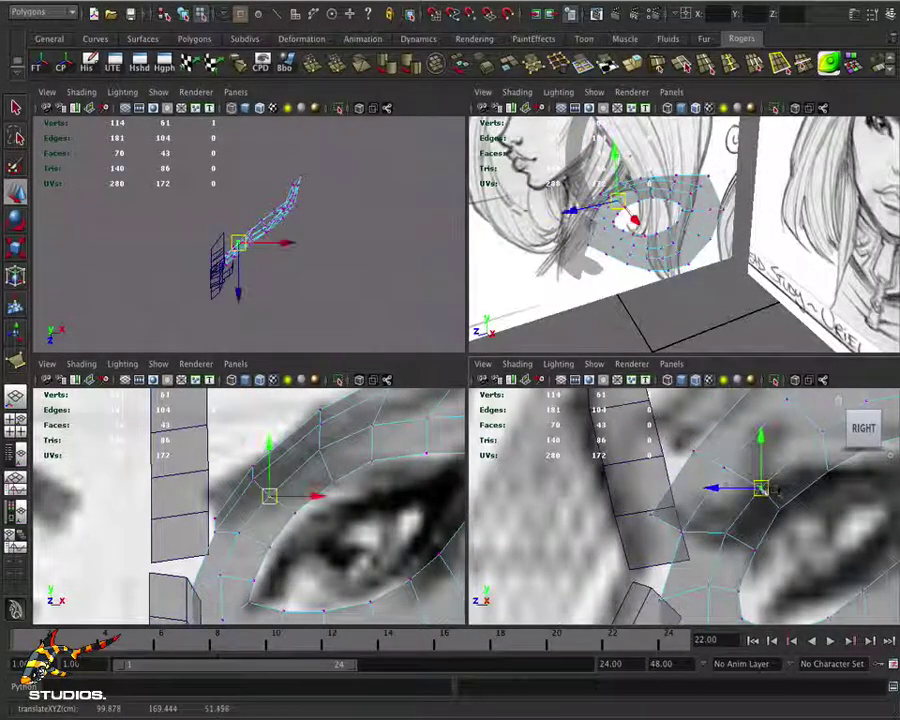
Move the inner brow border vertices against the edge of the forehead strip in the side and front views, and save the scene
right_click_drag(722, 484, 680, 530, "alt")
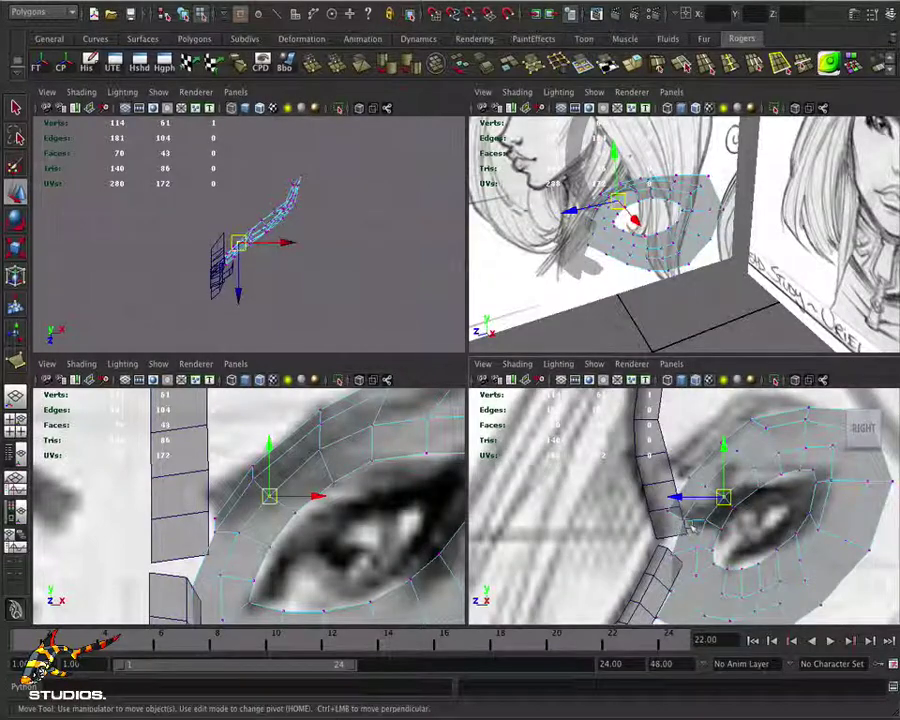
left_click_drag(723, 497, 683, 508)
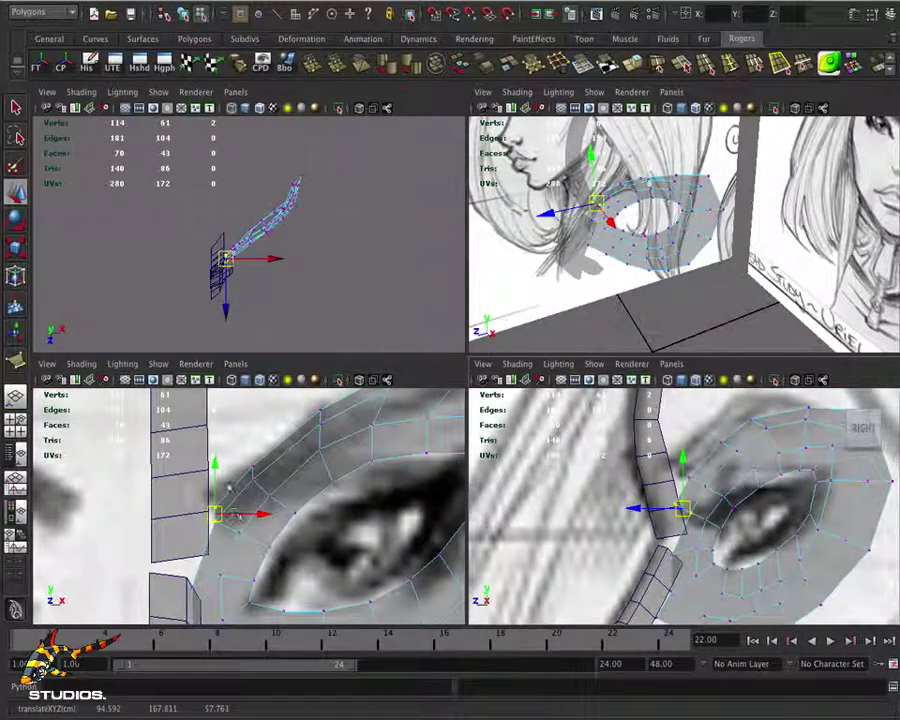
left_click(300, 303)
left_click(213, 506)
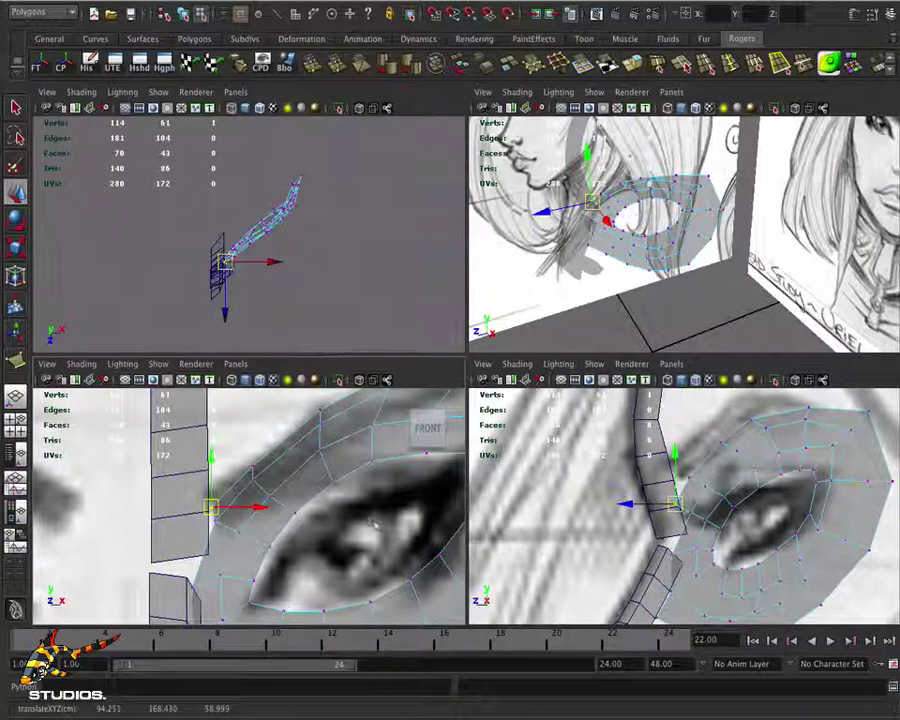
scroll(666, 525, "down", 4)
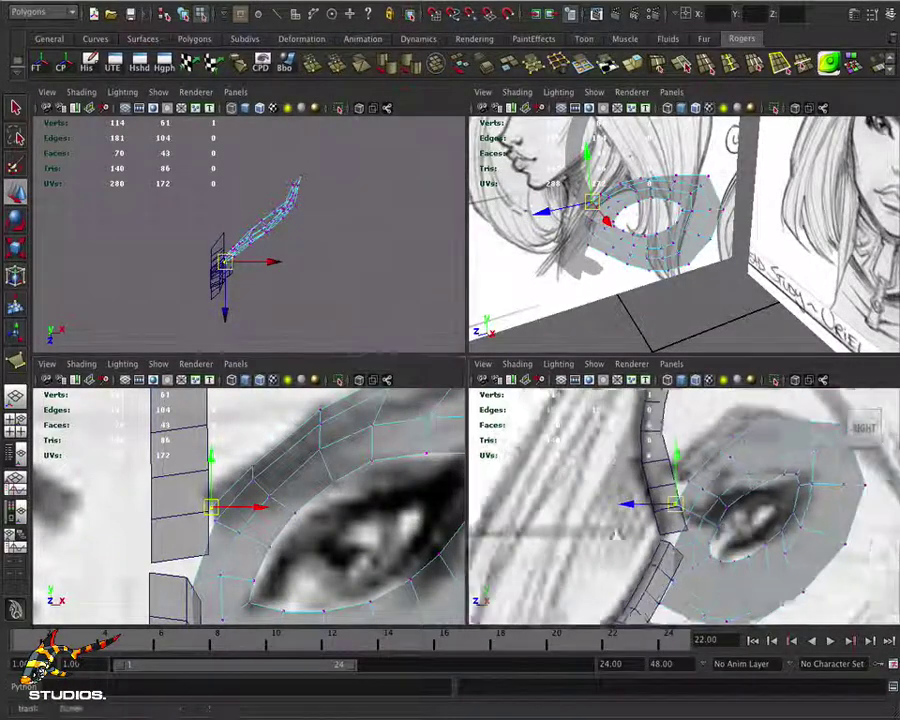
key("q")
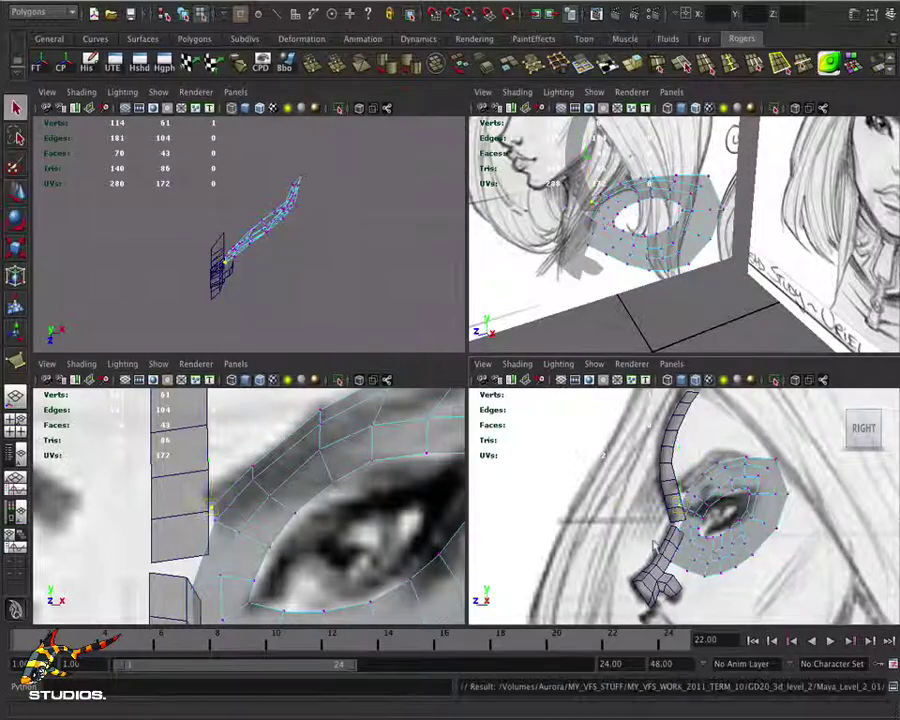
Select the ten vertices along the forehead strip's outer edge and move them inward to narrow the strip in the front view
scroll(637, 545, "up", 5)
scroll(640, 520, "up", 3)
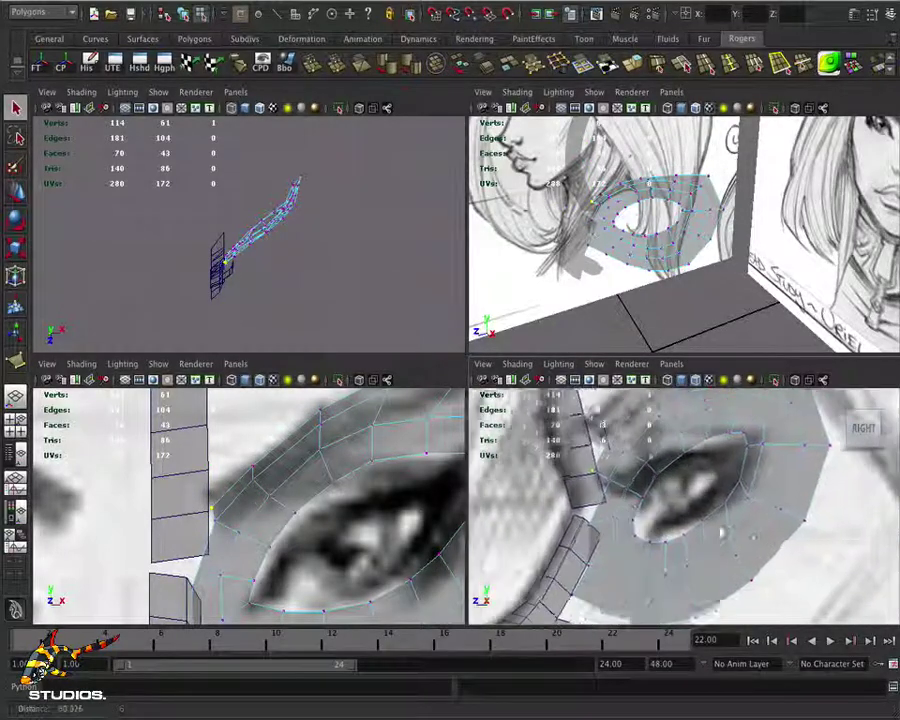
left_click(630, 560)
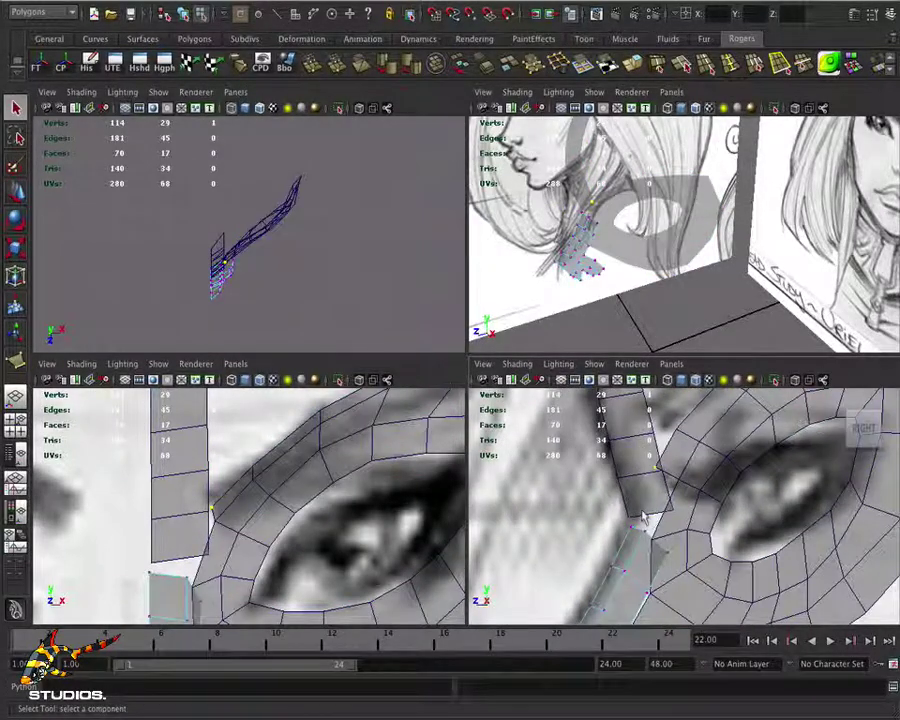
key("z")
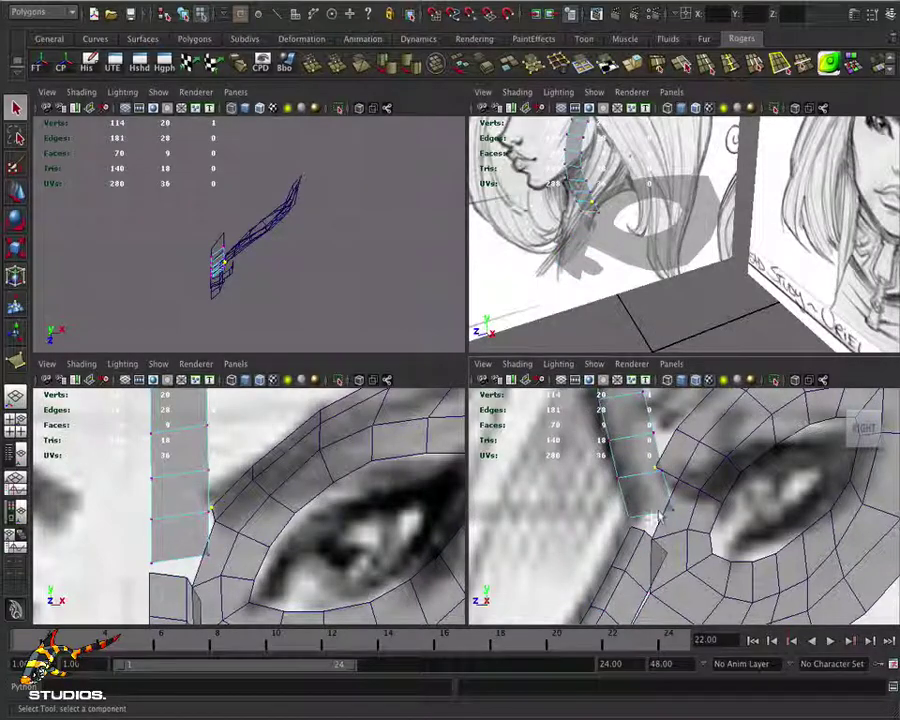
scroll(600, 517, "down", 4)
scroll(102, 497, "down", 3)
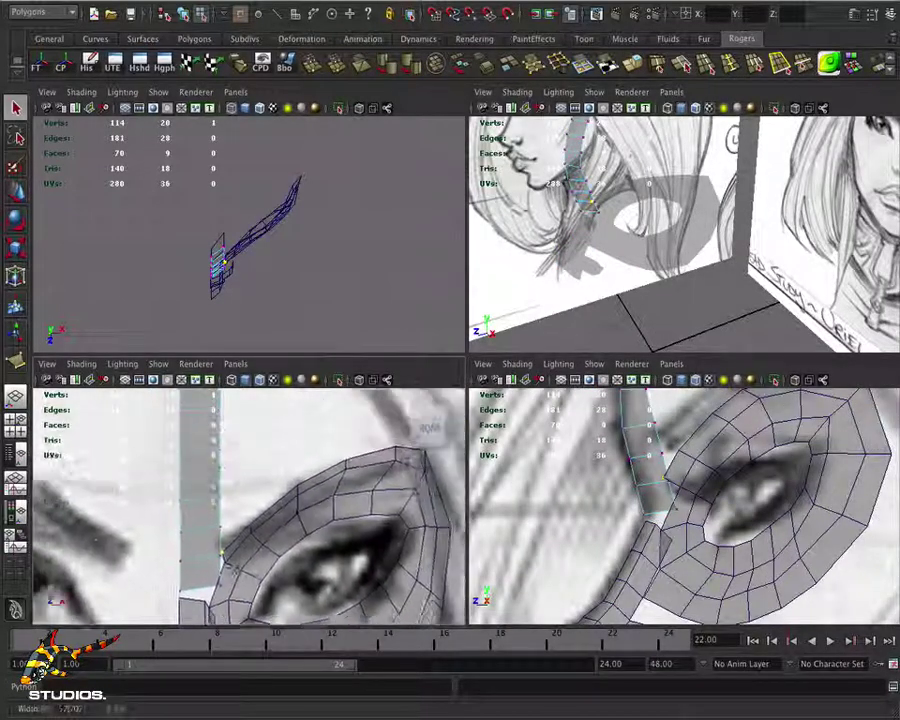
scroll(232, 442, "down", 4)
right_click_drag(232, 442, 232, 510)
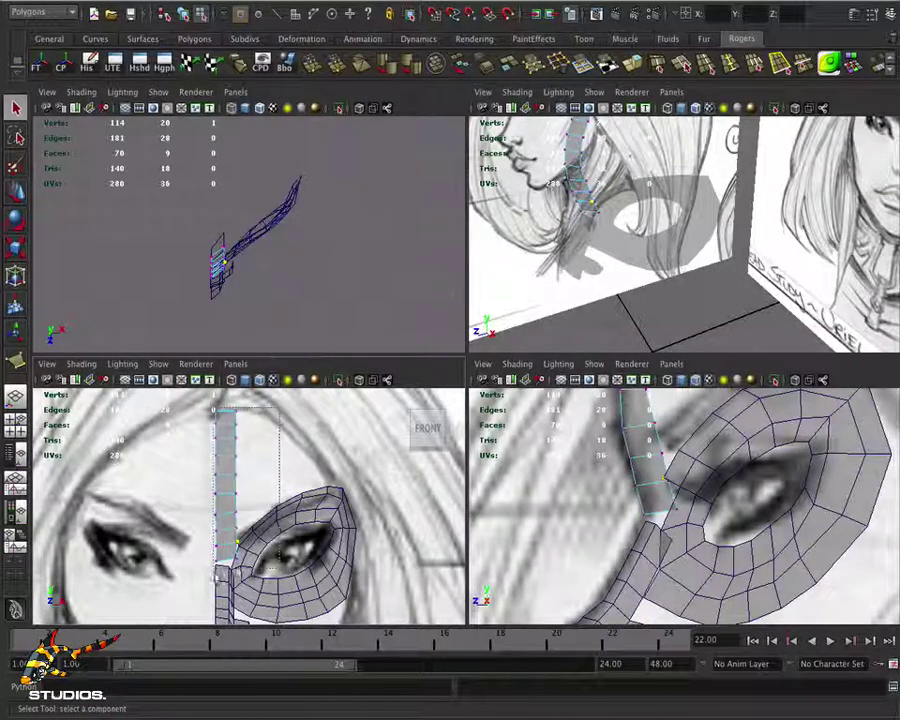
left_click_drag(165, 395, 222, 585)
scroll(231, 556, "up", 2)
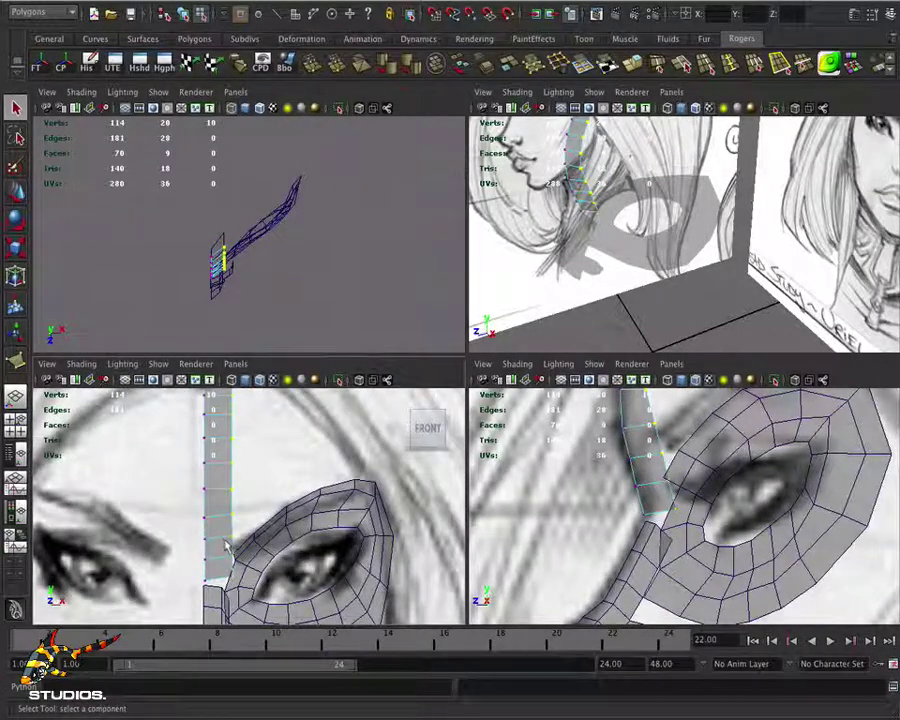
key("w")
left_click_drag(283, 480, 275, 484)
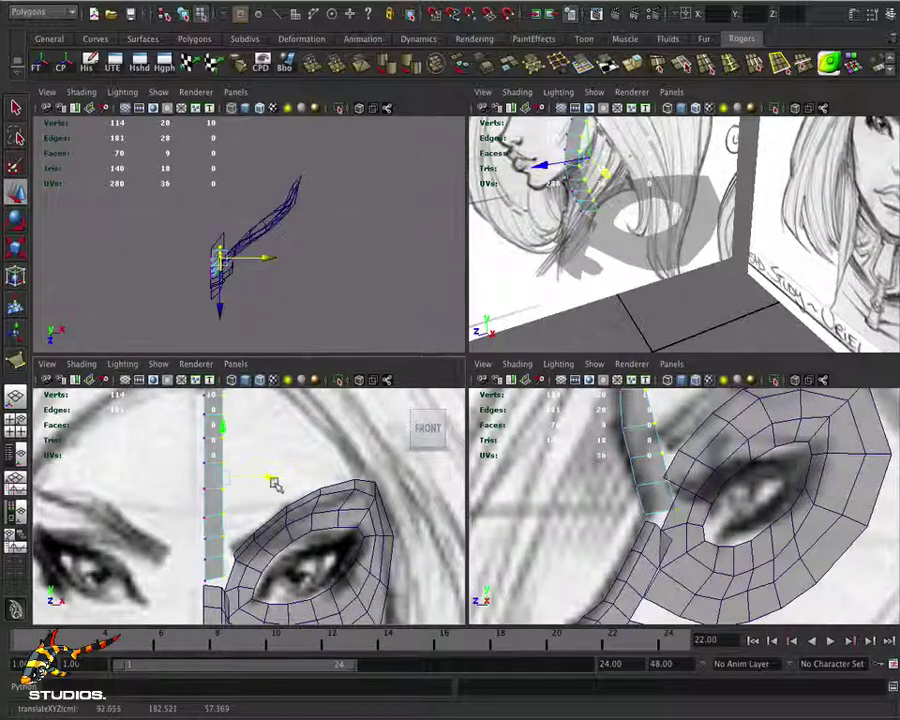
Line up the forehead strip's selected outer-edge vertices with the nose strip's upper edge and clear the selection
scroll(718, 553, "up", 4)
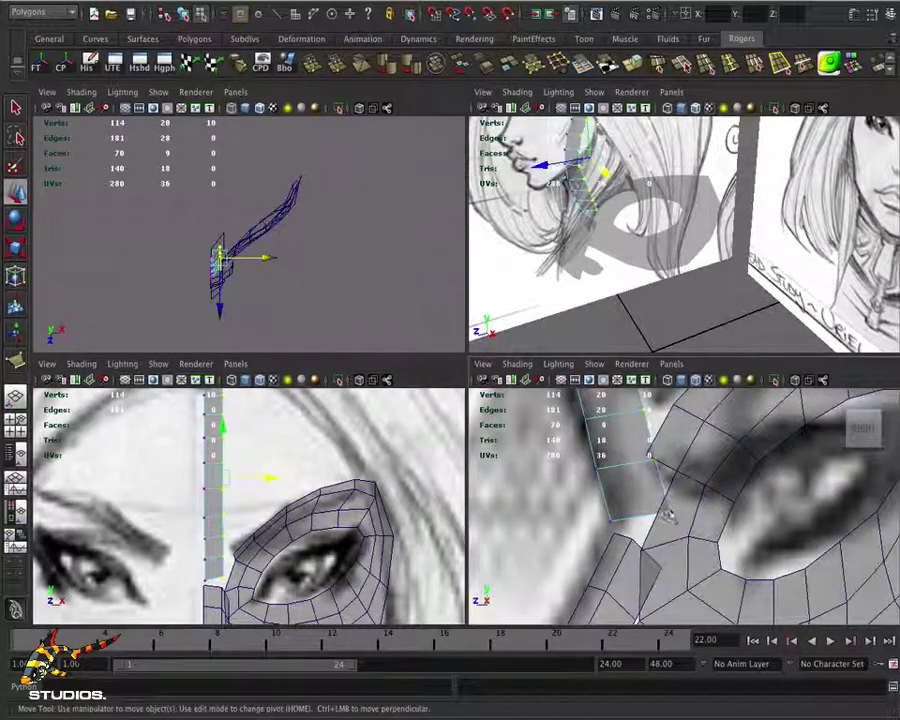
middle_click_drag(668, 514, 635, 533)
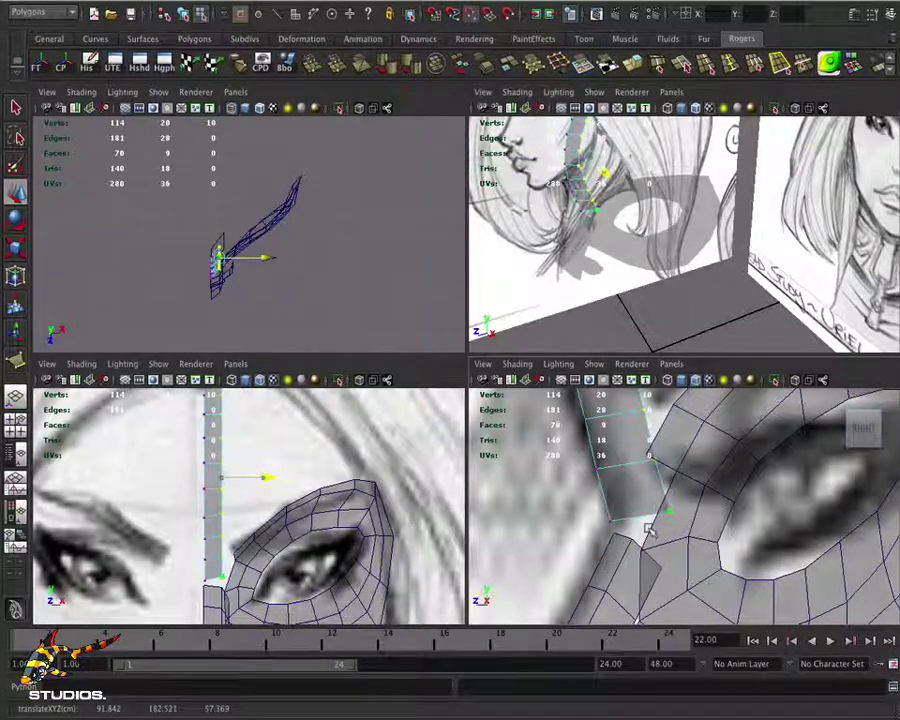
left_click(530, 512)
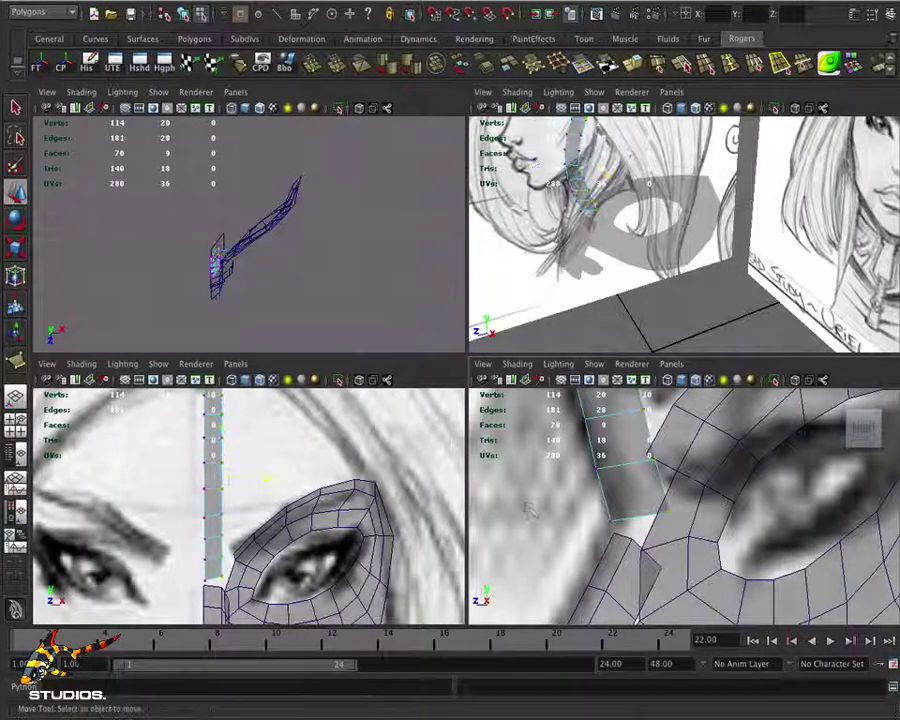
scroll(668, 512, "down", 6)
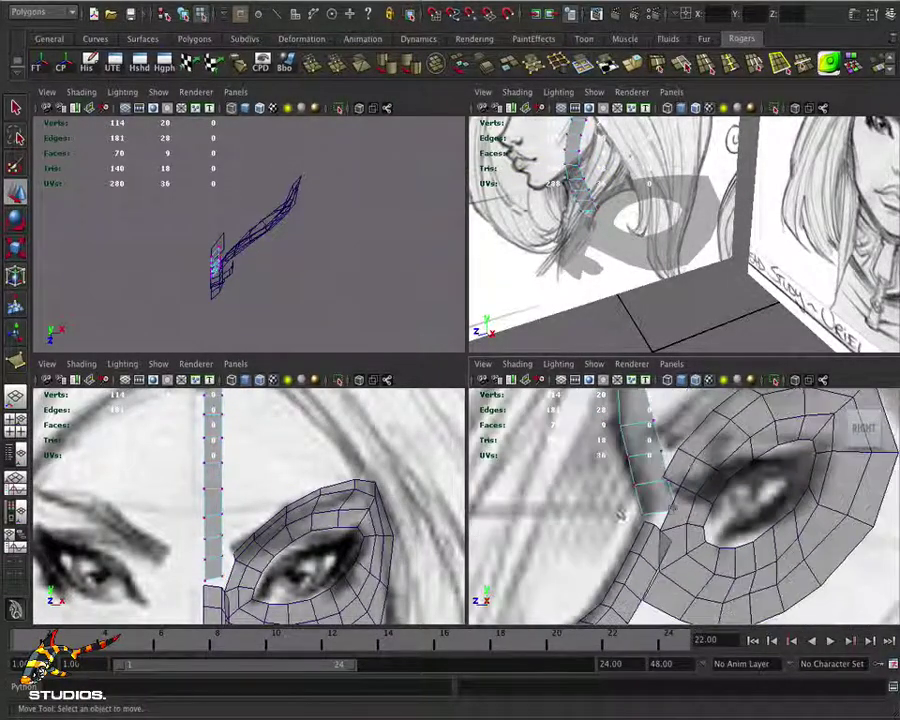
Snap the forehead strip's lower outer corner vertex onto the top of the nose strip in the side view
scroll(648, 440, "up", 8)
scroll(642, 480, "down", 2)
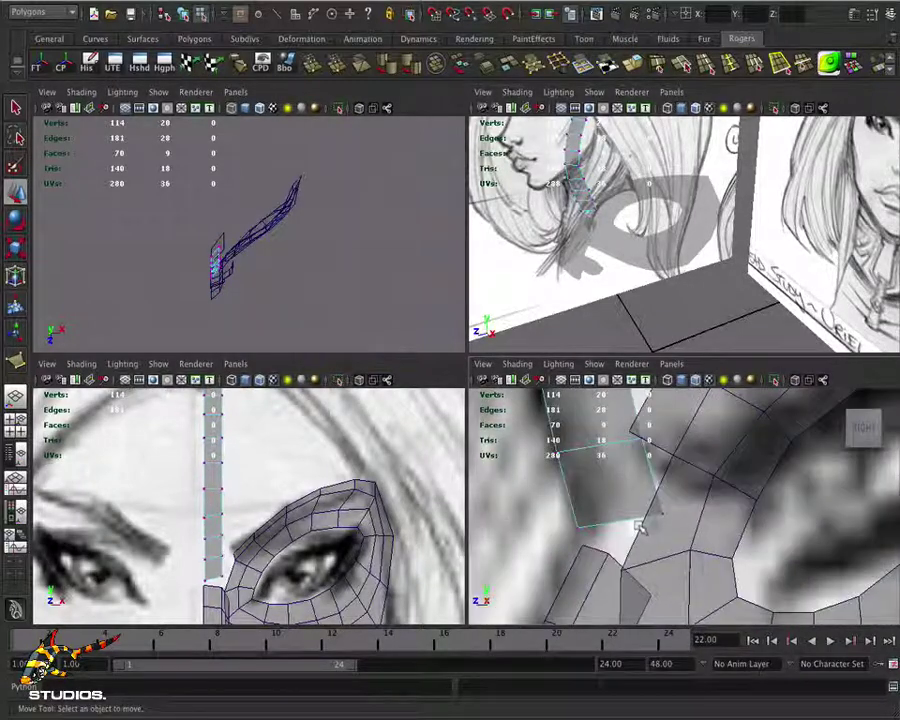
left_click(667, 515)
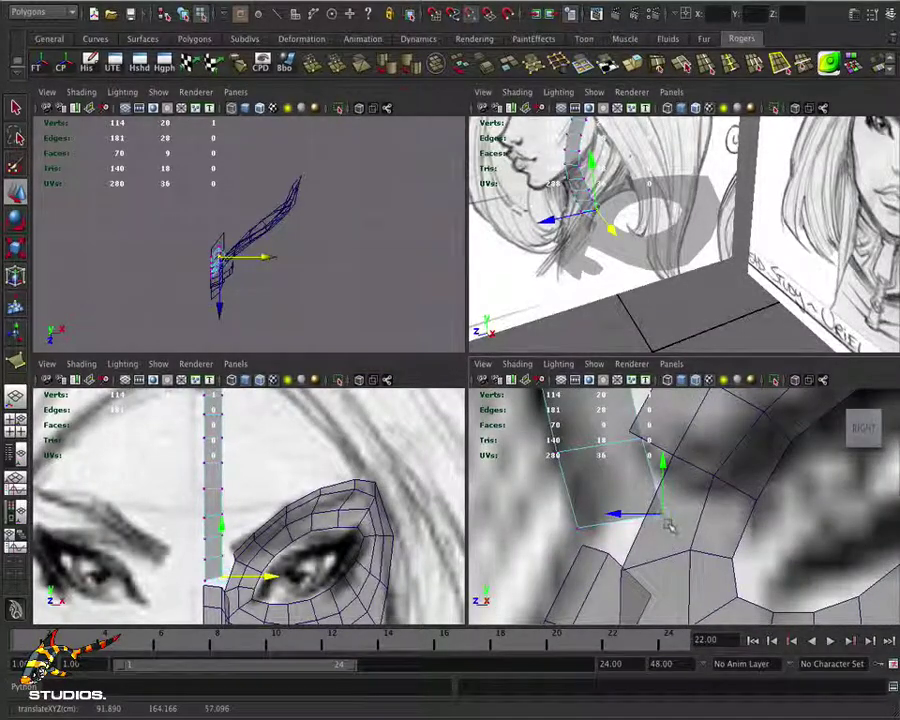
left_click_drag(668, 525, 631, 533)
left_click(631, 527, "shift")
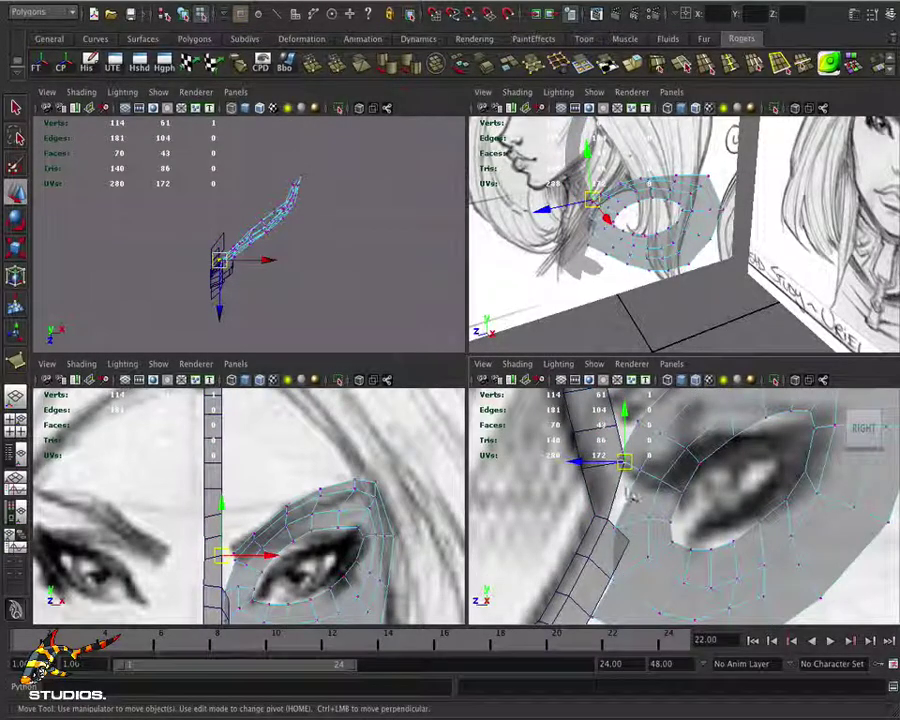
Shift the forehead strip's outer-edge vertices above its lower end in the side view to even out the strip's contour
left_click(623, 483, "shift")
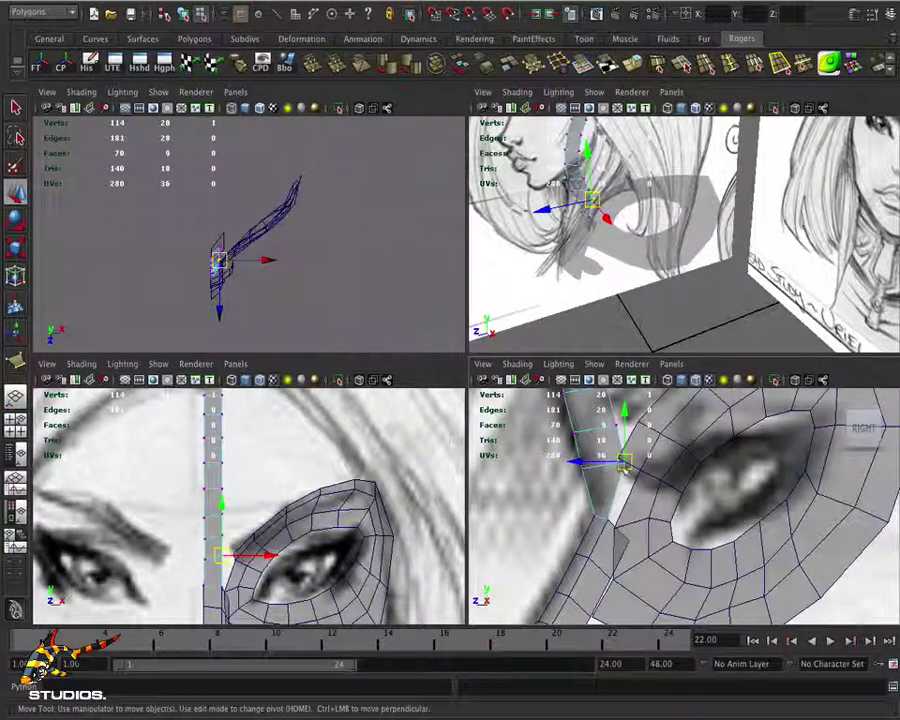
left_click_drag(622, 461, 620, 457)
middle_click_drag(600, 500, 584, 563, "alt")
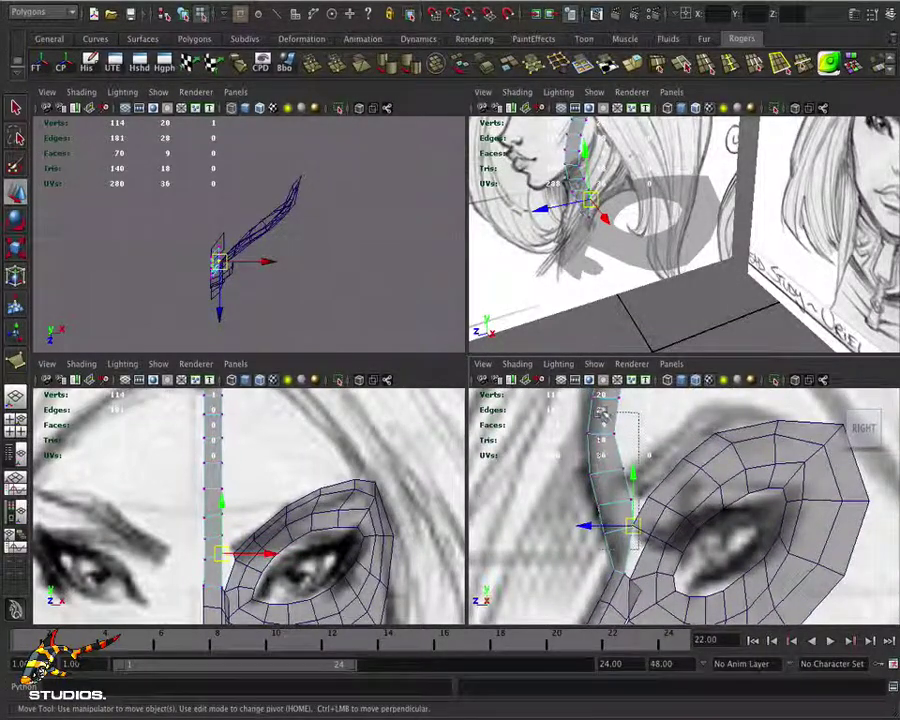
left_click_drag(601, 412, 601, 412)
left_click_drag(630, 485, 625, 497)
middle_click_drag(625, 497, 625, 530, "alt")
left_click(641, 536)
left_click(591, 548)
Select the three eye mesh border vertices beside the nose strip and move them together in the side view
middle_click_drag(264, 571, 290, 480, "alt")
scroll(318, 495, "up", 2)
middle_click_drag(650, 500, 667, 481, "alt")
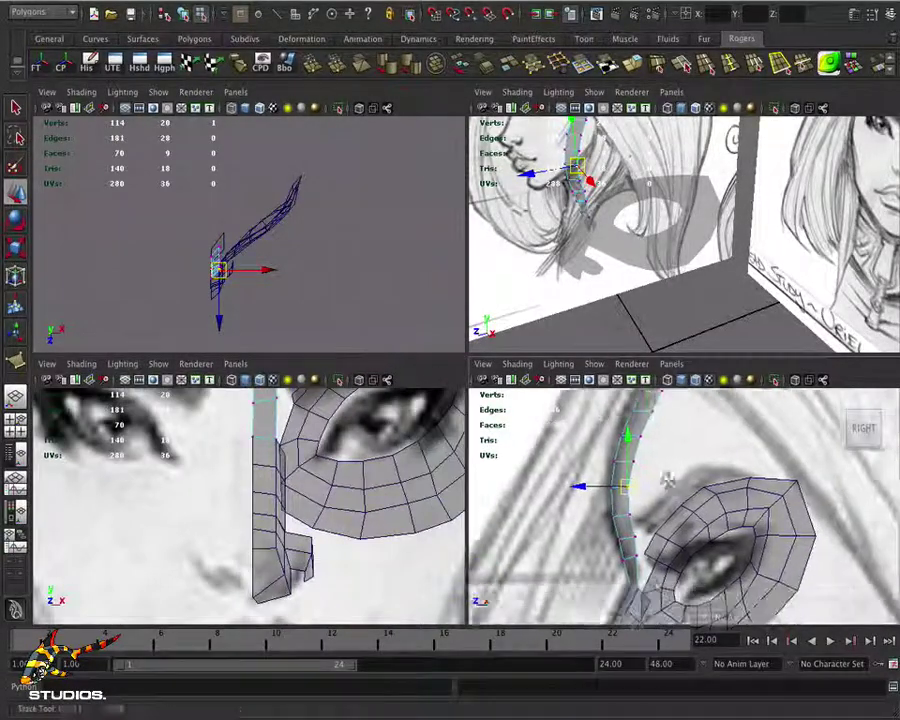
scroll(667, 481, "up", 4)
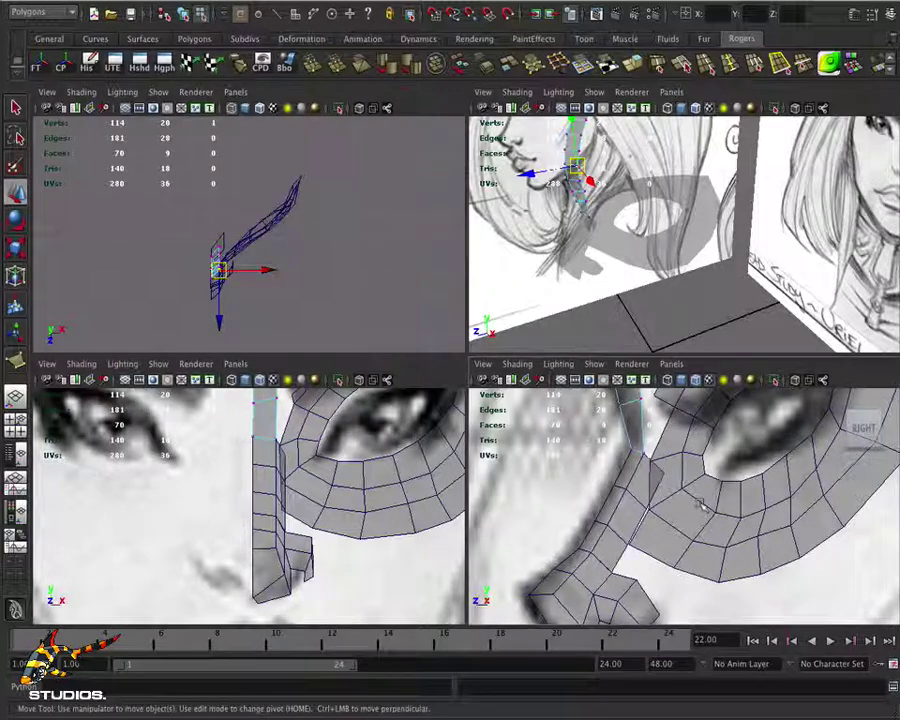
left_click(701, 506)
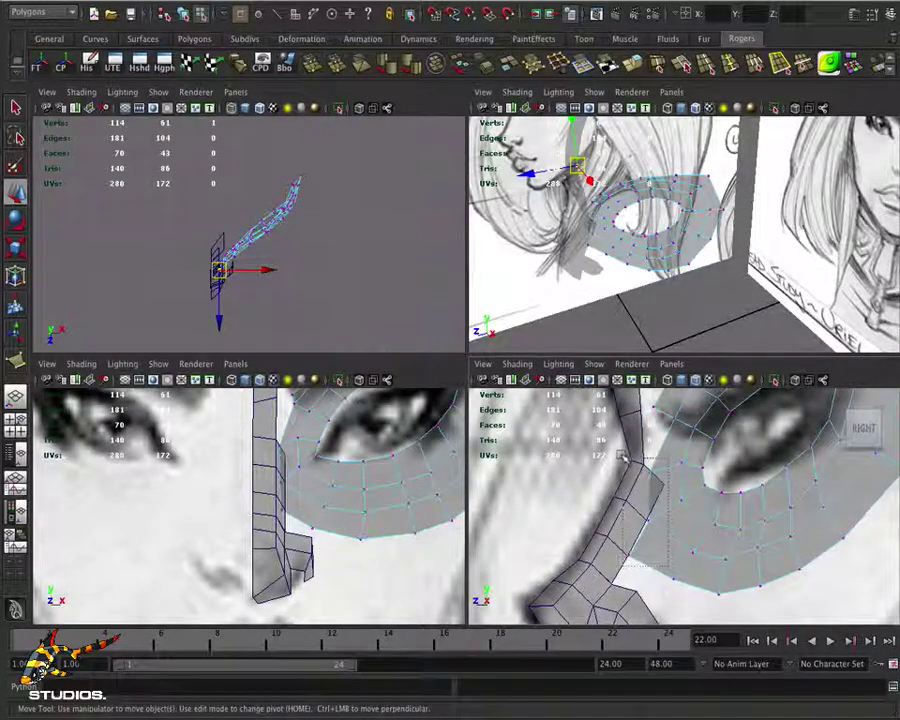
left_click_drag(622, 456, 624, 458)
mouse_move(645, 506)
left_mouse_down()
mouse_move(660, 512)
mouse_move(638, 508)
mouse_move(625, 532)
mouse_move(673, 578)
mouse_move(660, 512)
left_mouse_up()
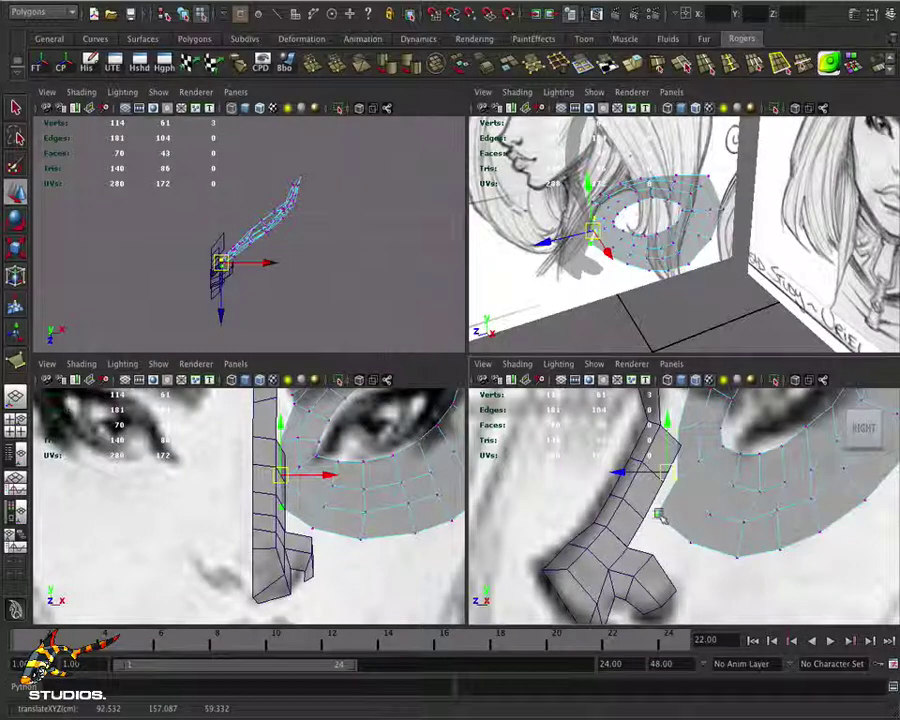
Snap individual vertices of the eye mesh's inner border along the outer edge of the nose strip in the side view
left_click(660, 512)
left_click(658, 514)
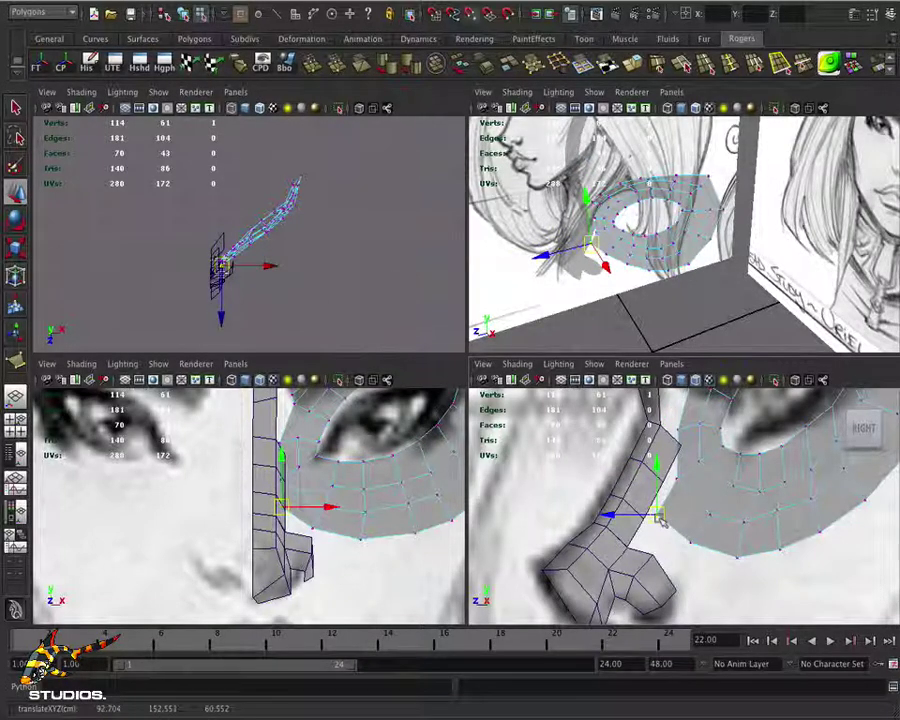
left_click_drag(660, 514, 676, 490)
right_click_drag(676, 490, 673, 530, "alt")
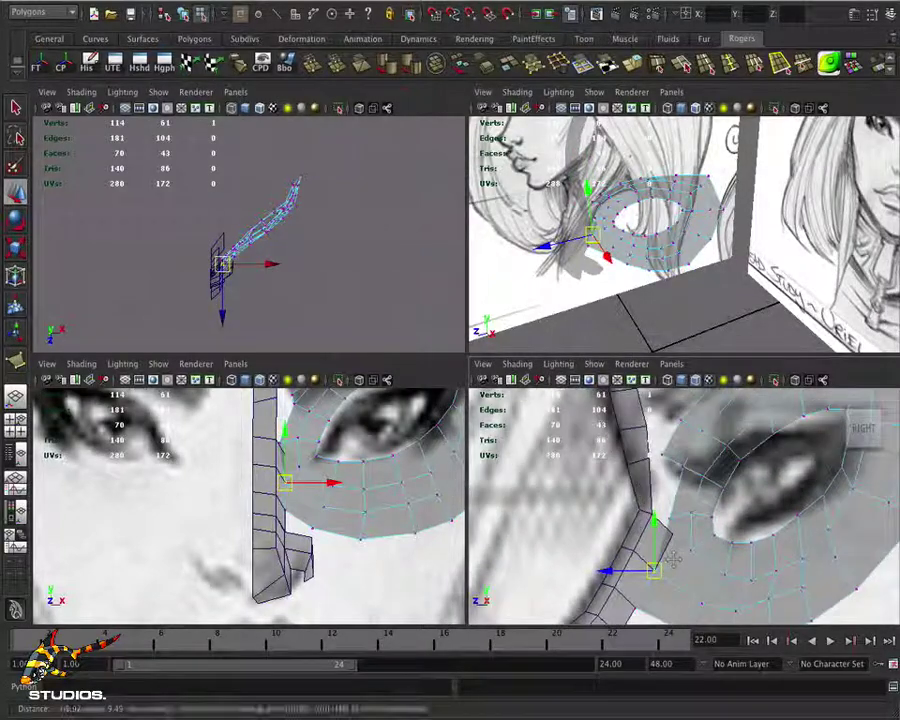
left_click_drag(652, 570, 669, 519)
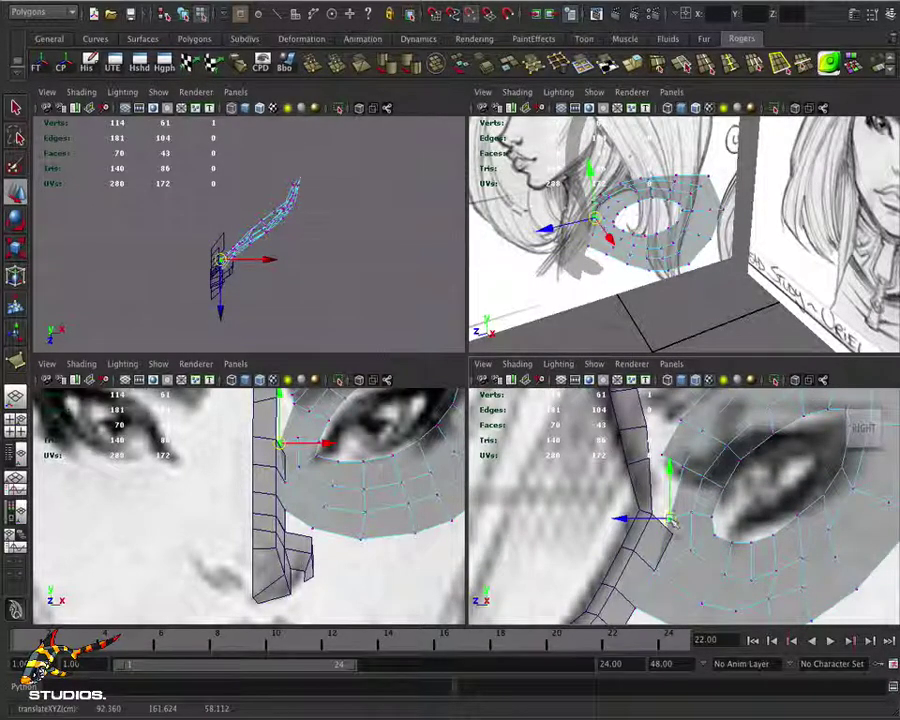
Snap the nose strip's upper outer vertex and the forehead strip's vertex above its lower end onto the eye mesh's inner border
left_click(656, 533)
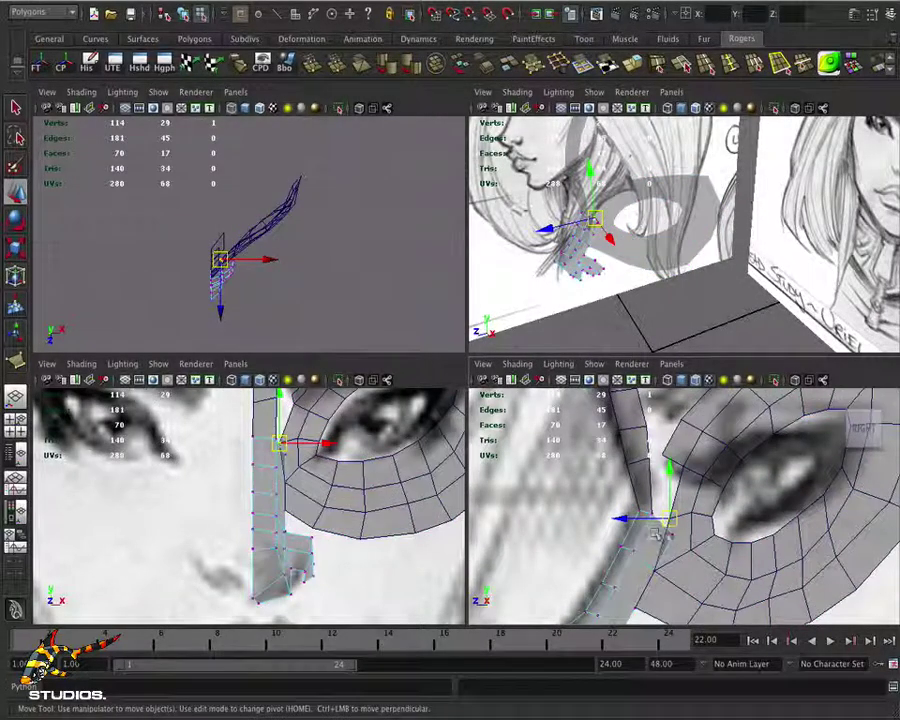
left_click_drag(674, 538, 710, 520)
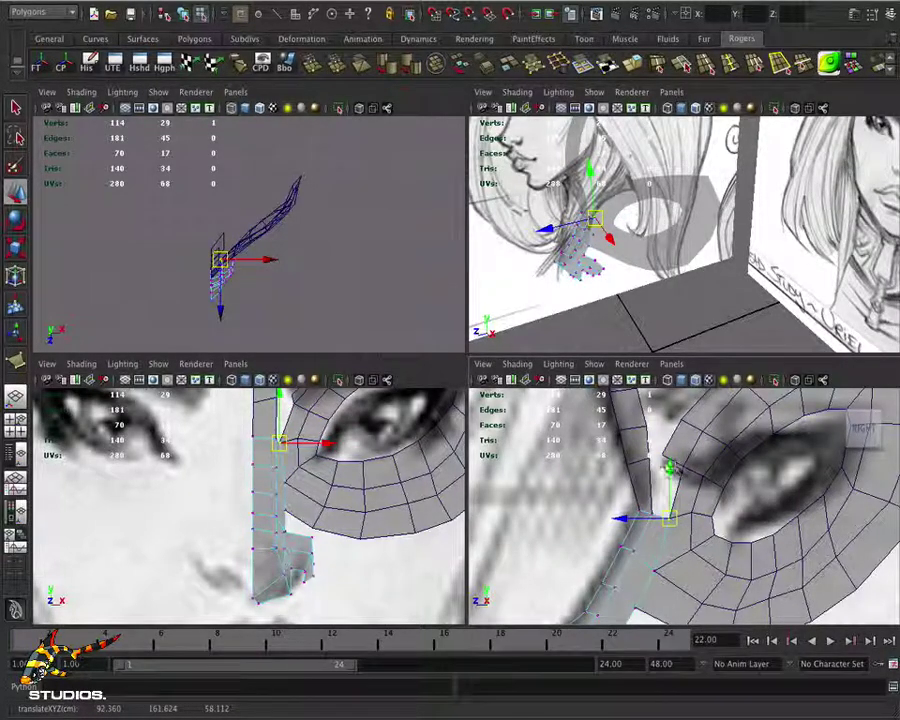
left_click_drag(668, 518, 628, 488, "alt")
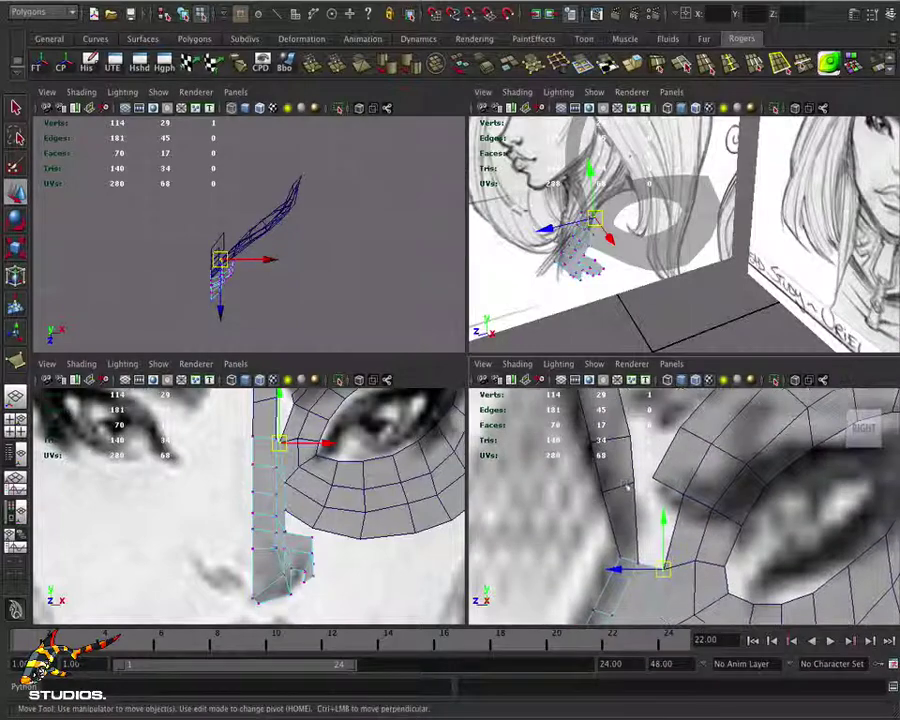
left_click(632, 487)
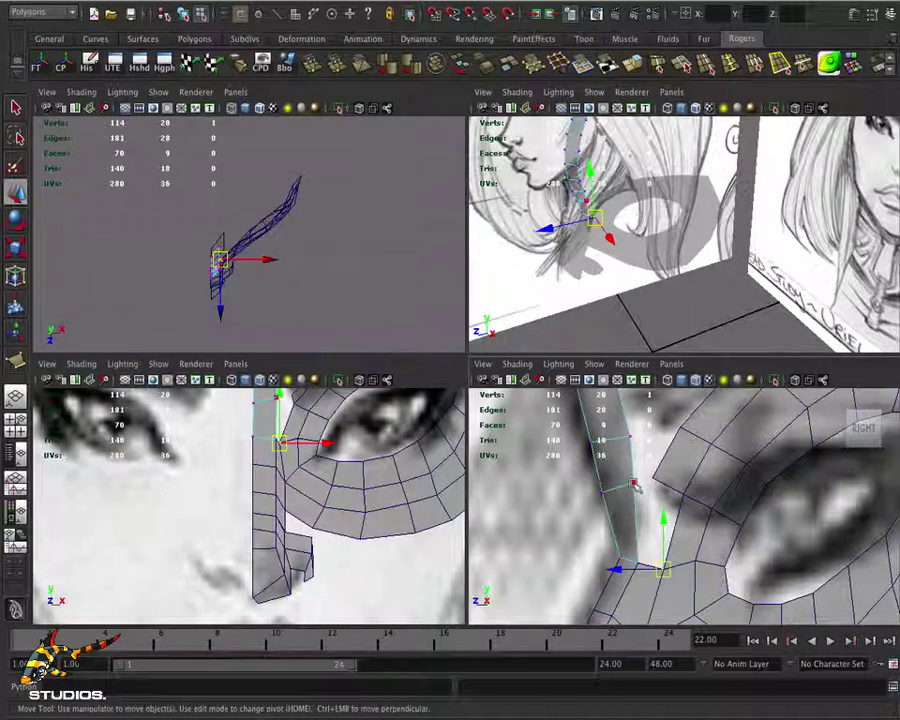
left_click_drag(632, 487, 660, 485)
Extrude the eye mesh's inner border edge below the brow corner and move the new edge toward the forehead strip
left_click_drag(252, 481, 293, 535, "alt")
middle_click_drag(690, 560, 680, 476, "alt")
left_click(672, 470)
right_click(665, 443)
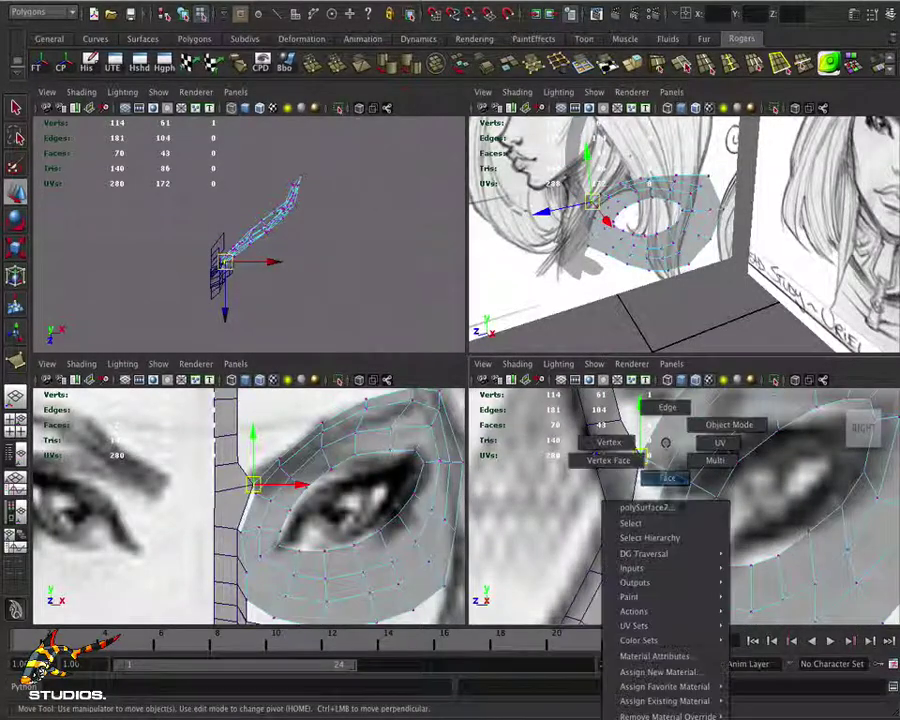
left_click(668, 408)
left_click(655, 492)
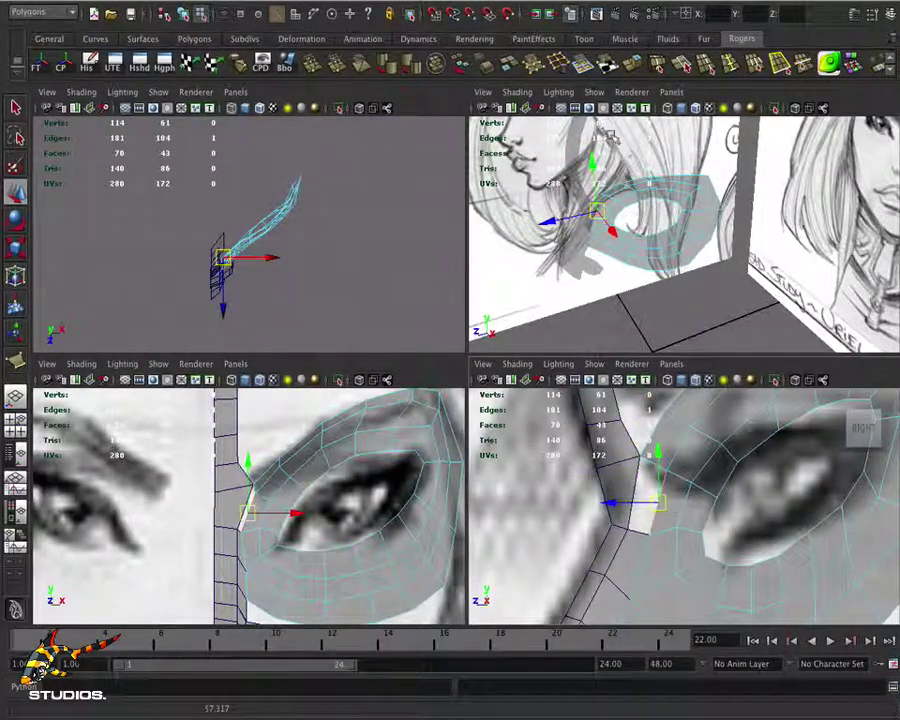
left_click(457, 55)
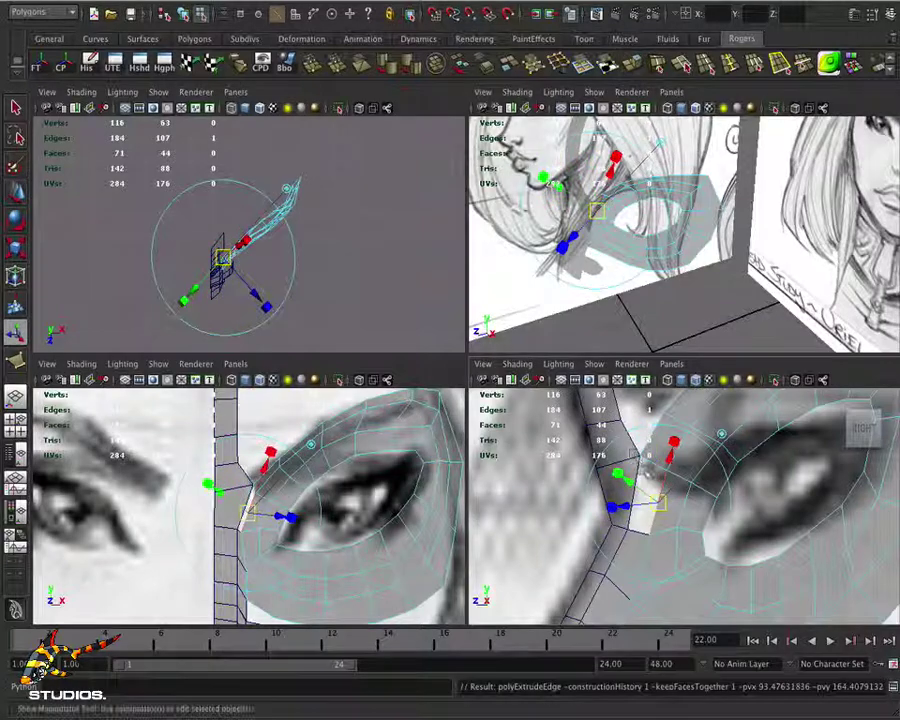
key("w")
key("Insert")
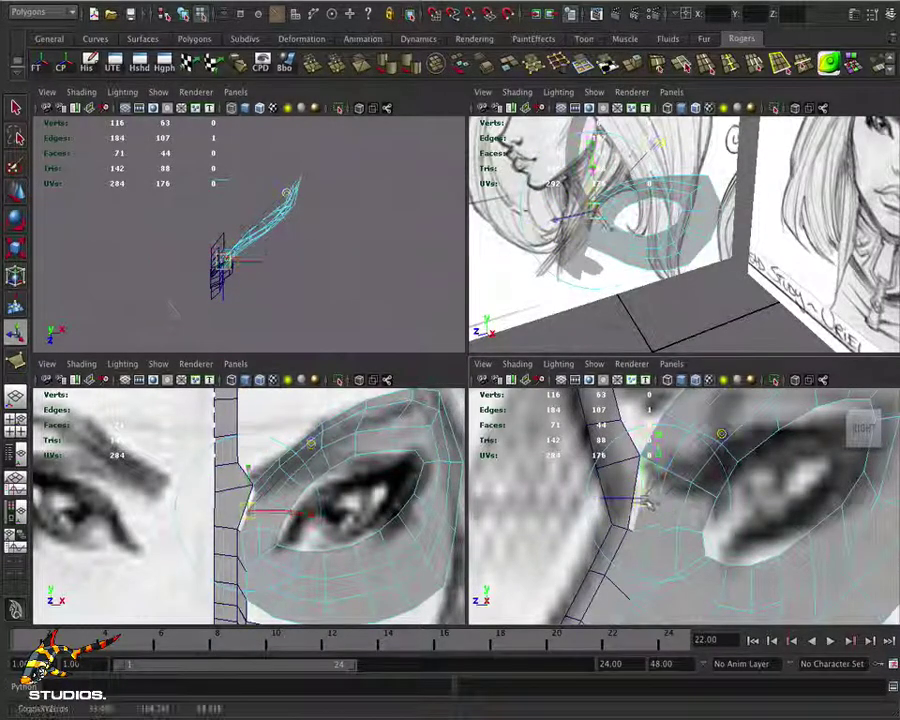
key("Insert")
right_click_drag(646, 500, 870, 512, "alt")
Snap the extruded edge's two vertices onto the forehead strip's brow vertex and the top of the nose strip
right_click_drag(609, 453, 546, 437)
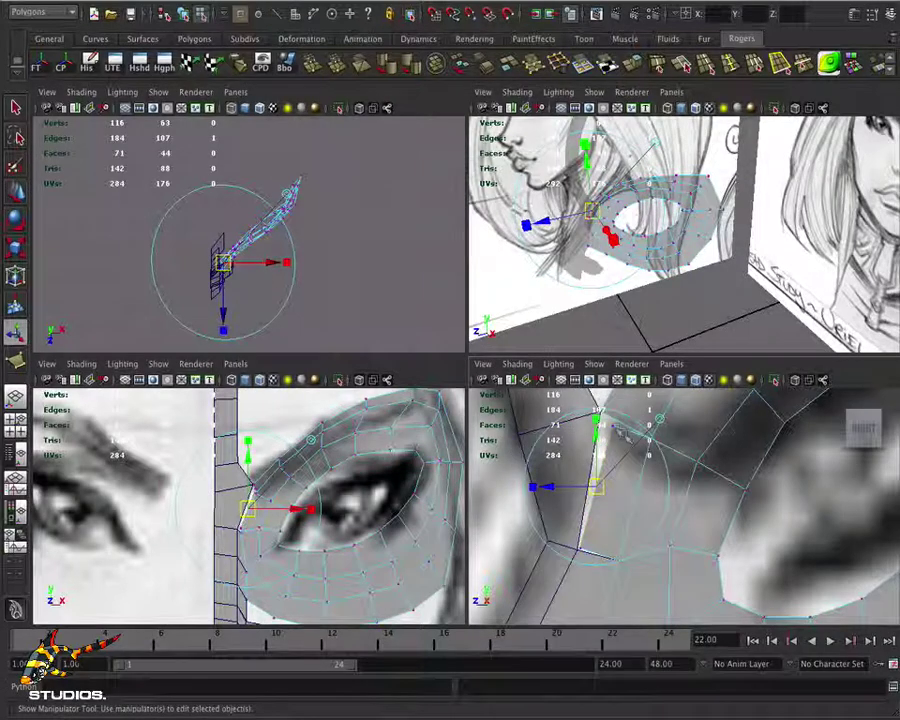
left_click(636, 447)
key("w")
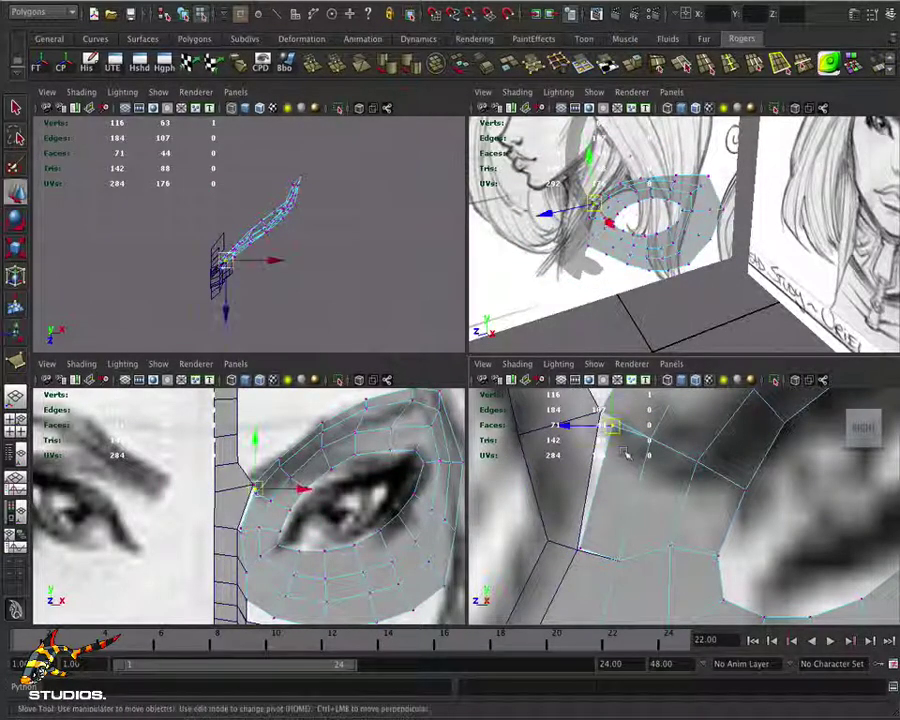
left_click_drag(611, 426, 599, 410)
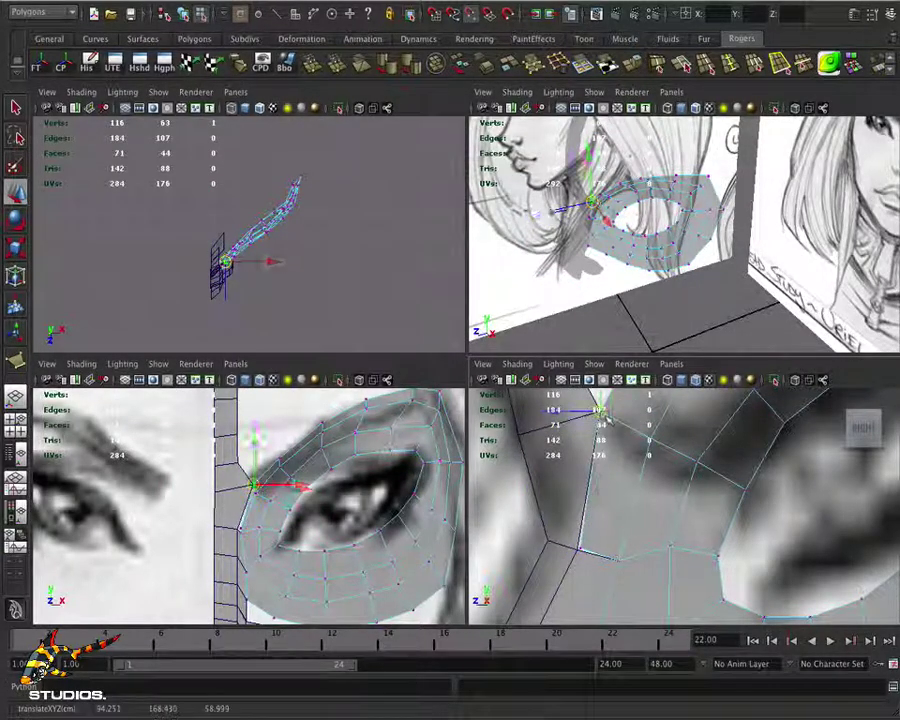
left_click(584, 548)
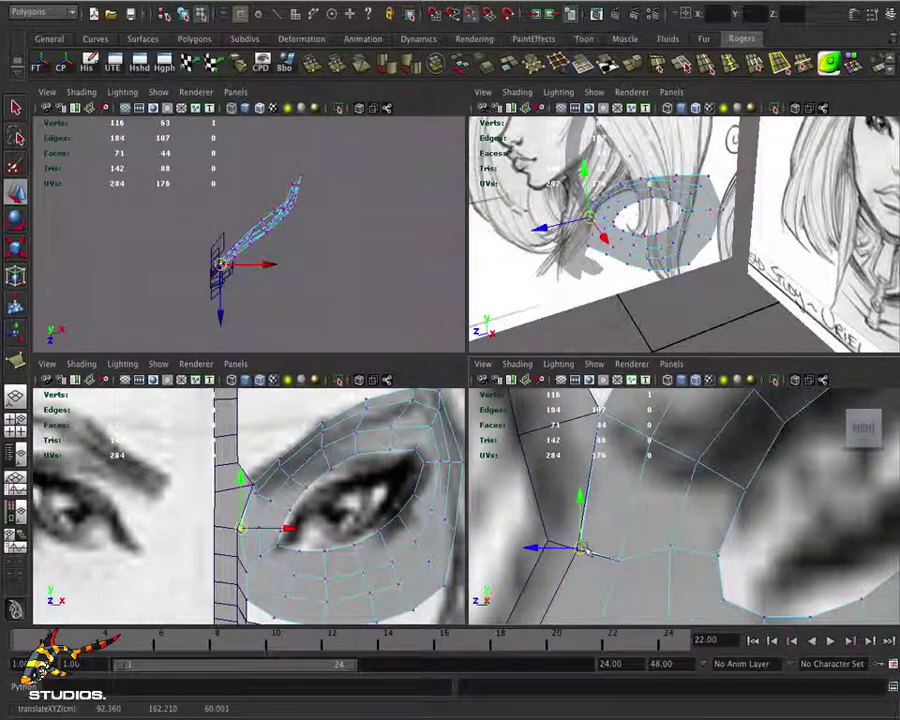
left_click_drag(578, 549, 577, 550)
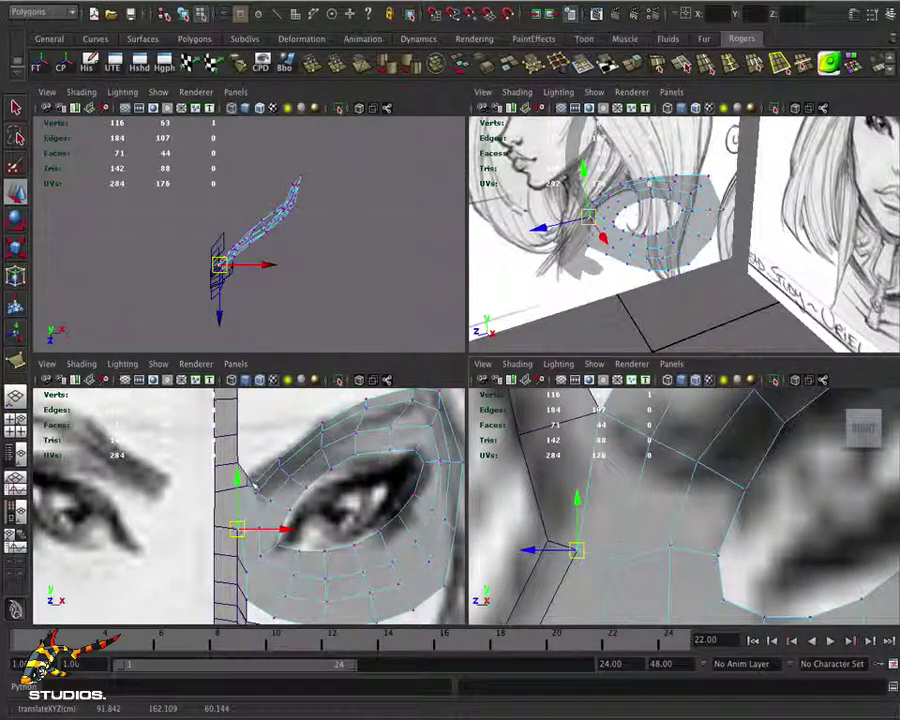
Widen the forehead strip by moving its eight upper outer vertices outward in the front view
middle_click_drag(268, 448, 277, 532, "alt")
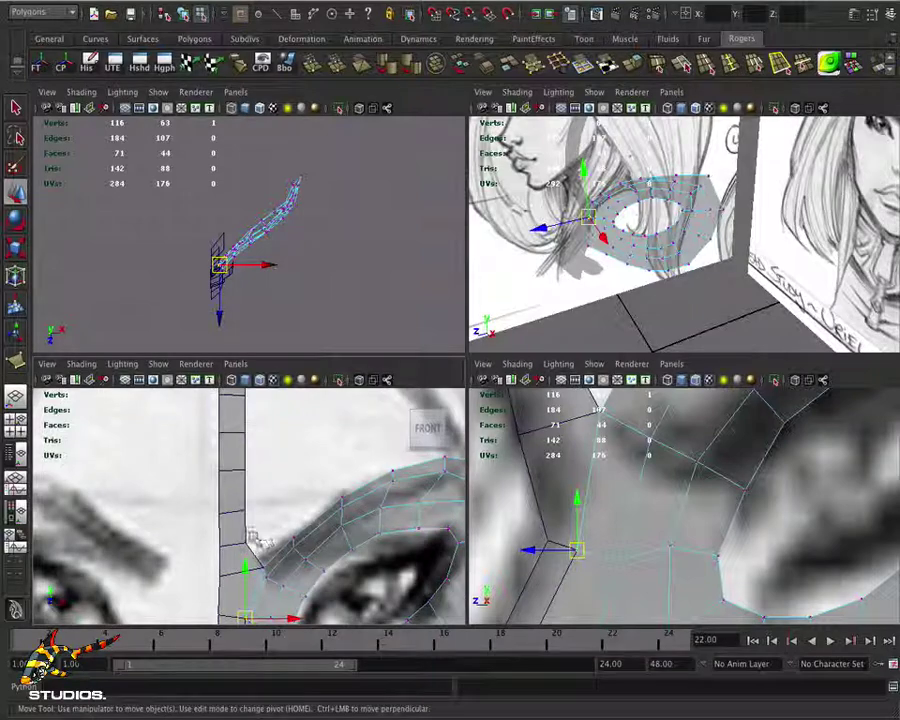
scroll(575, 490, "up", 2)
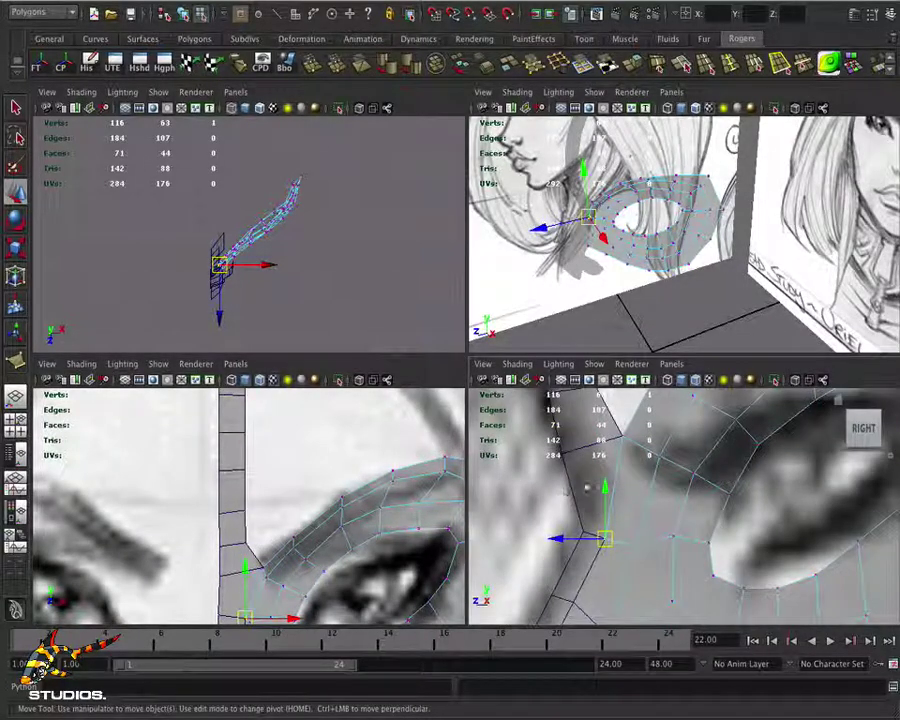
left_click(247, 524)
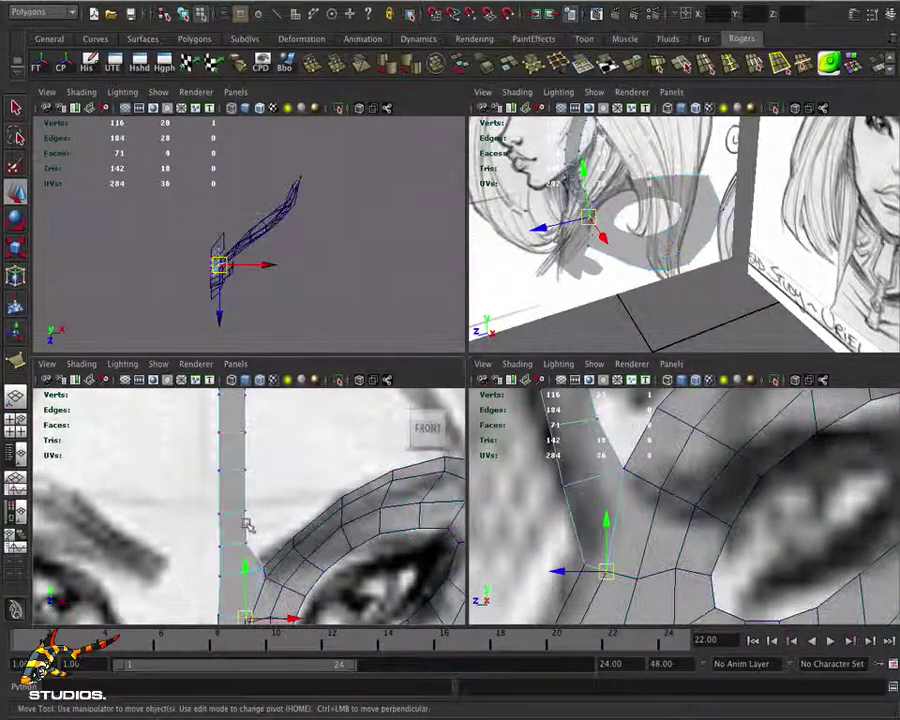
scroll(262, 525, "down", 4)
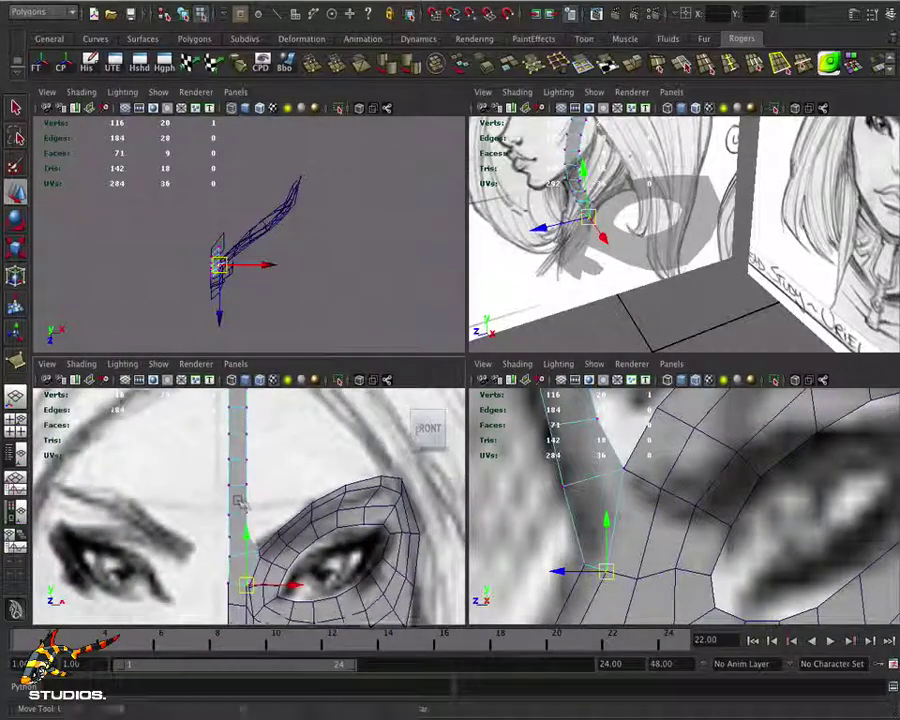
scroll(570, 515, "down", 4)
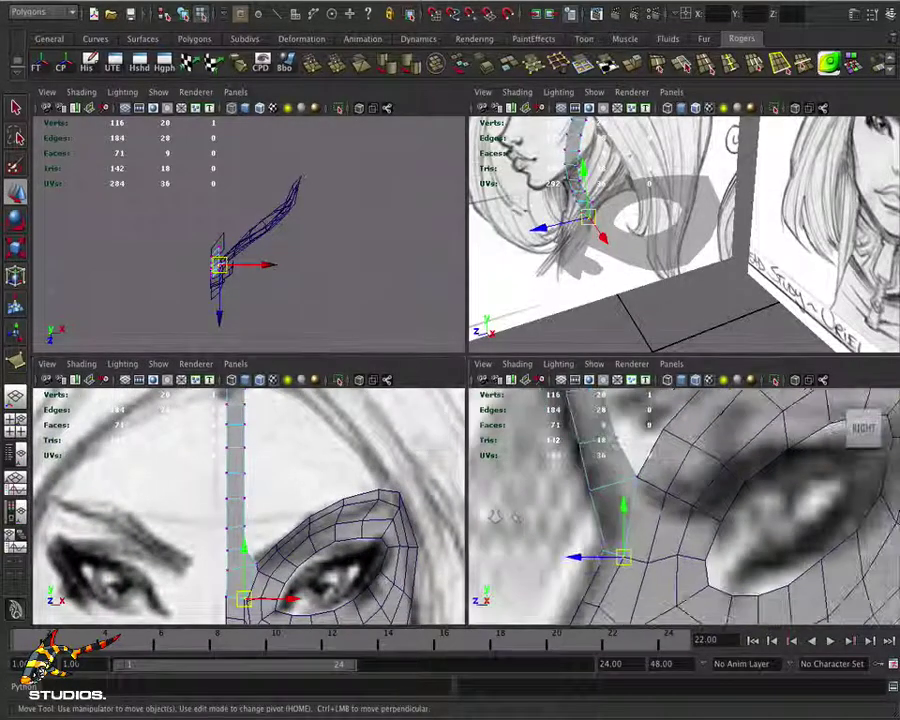
scroll(567, 512, "up", 2)
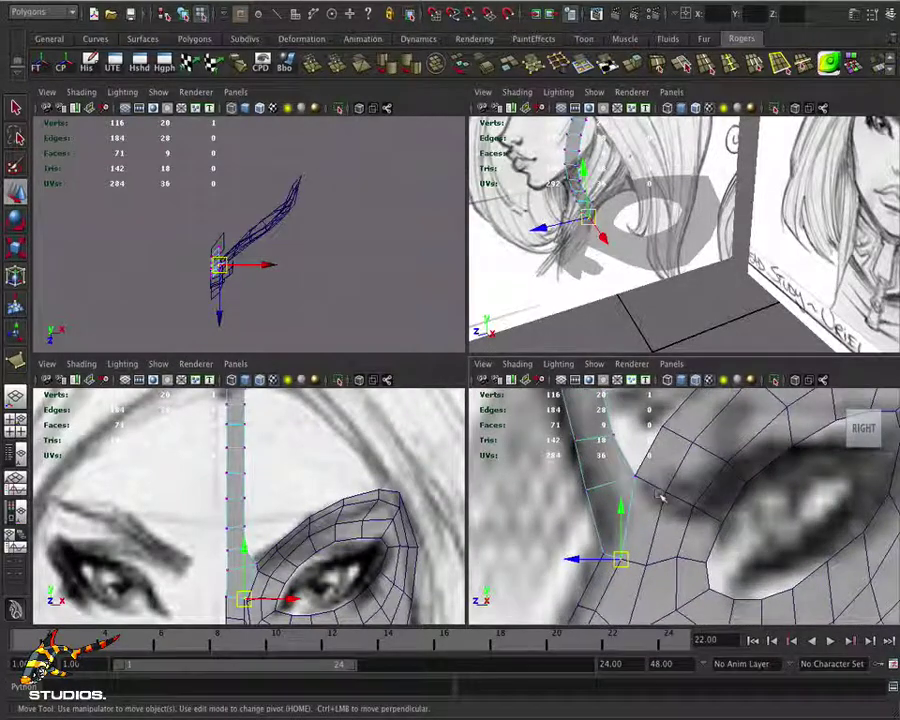
scroll(266, 463, "up", 2)
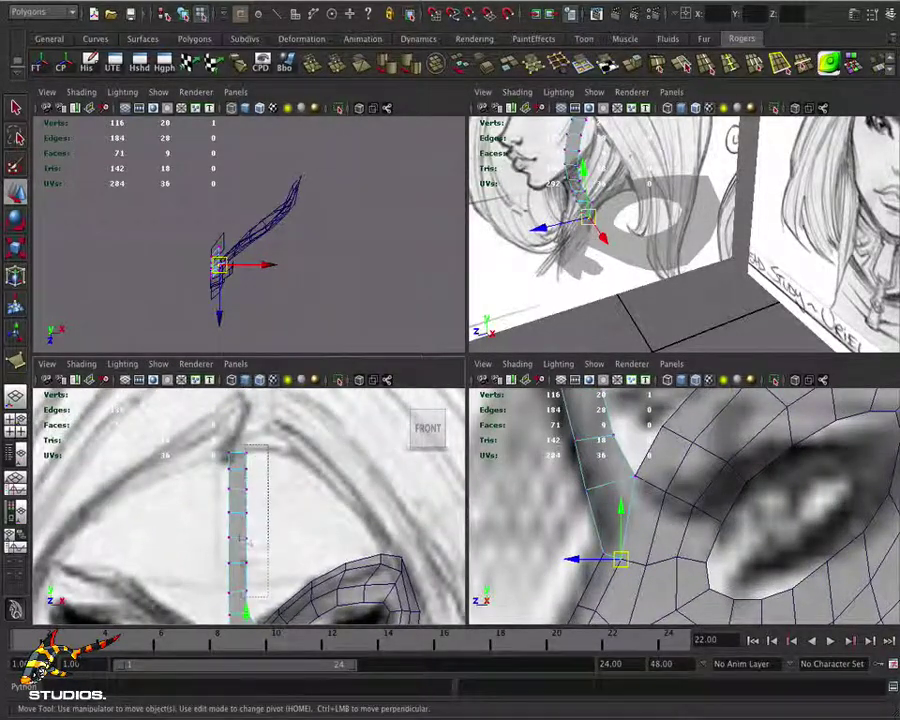
left_click_drag(243, 612, 245, 620)
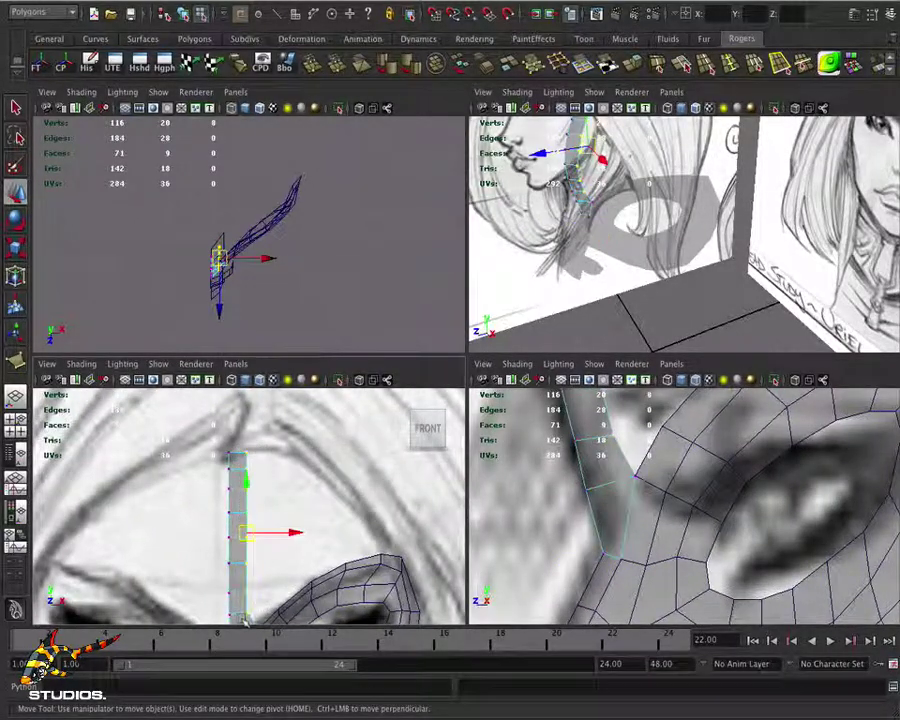
left_click(295, 533)
scroll(325, 563, "down", 2)
middle_click_drag(325, 563, 325, 423, "alt")
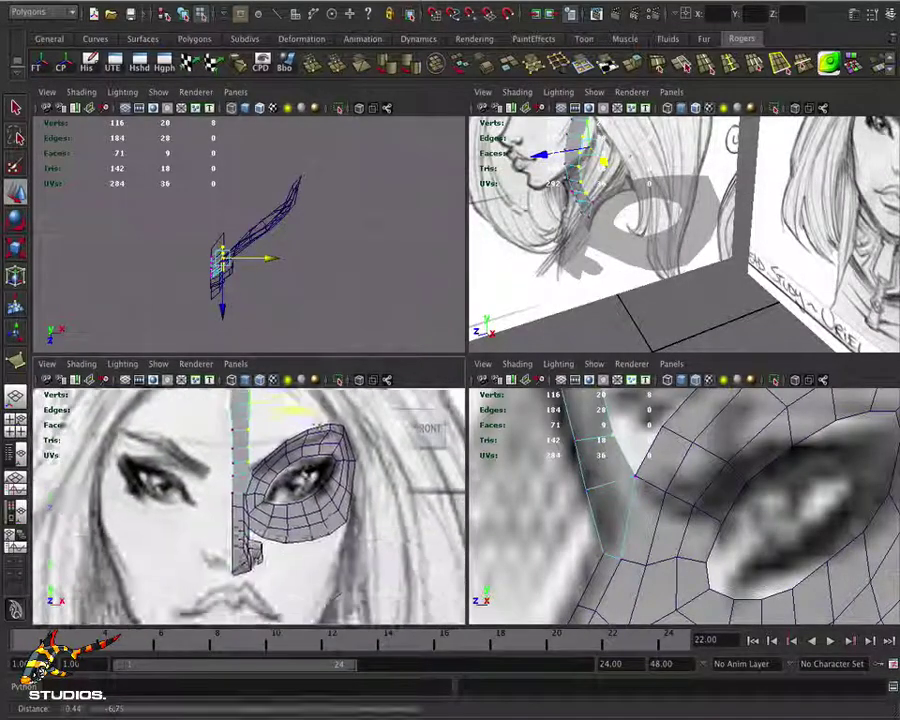
Extrude the forehead strip's six outer edges above the brow outward in the front view and shift them backward in the side view
scroll(325, 423, "up", 3)
scroll(472, 500, "up", 2)
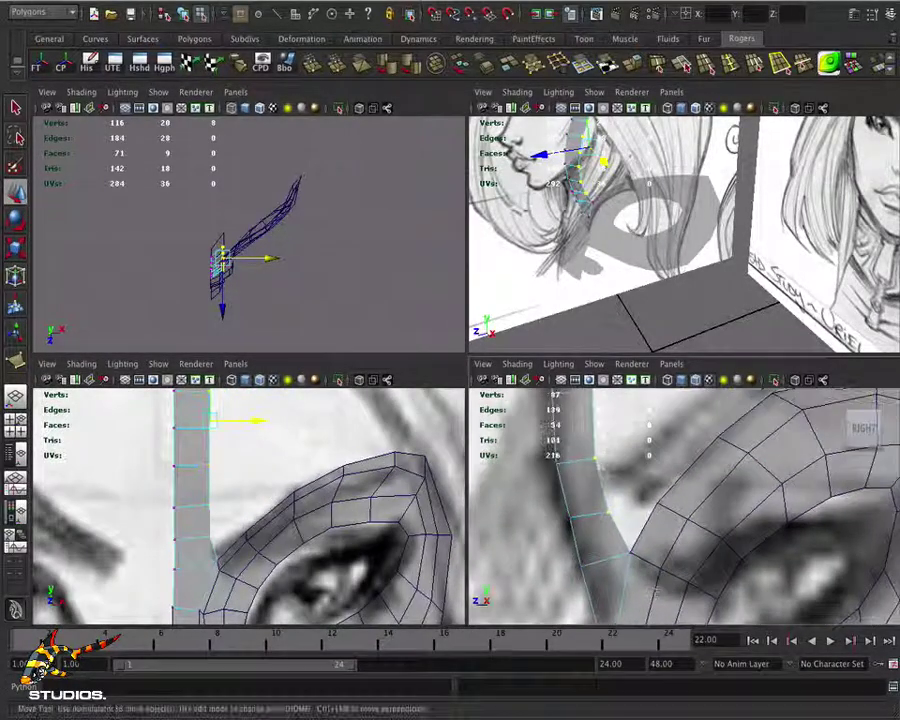
right_click(213, 547)
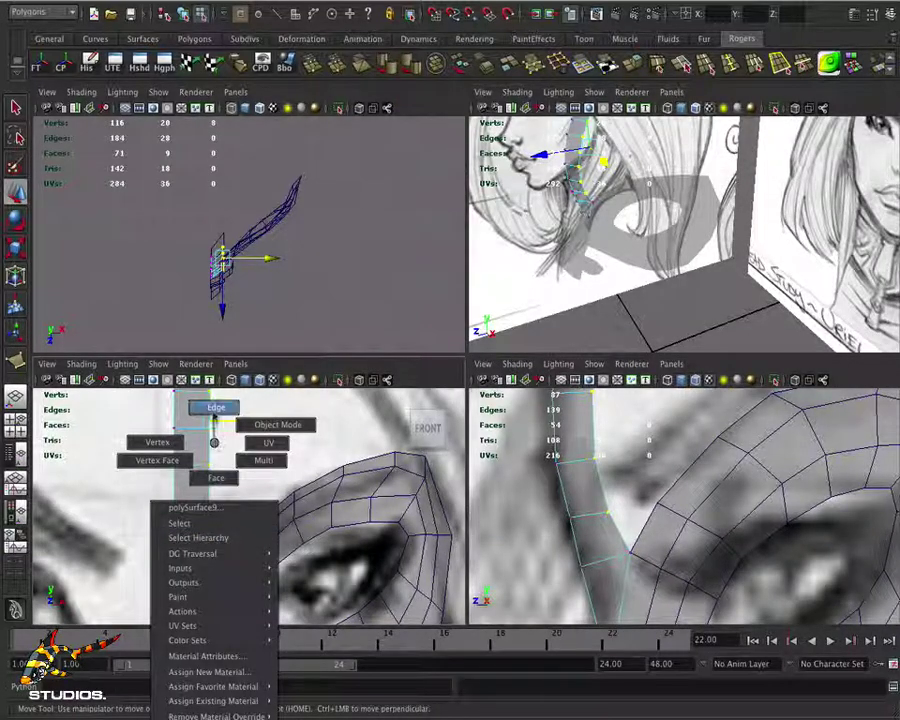
left_click(216, 407)
mouse_move(271, 428)
middle_mouse_down("alt")
mouse_move(318, 492)
mouse_move(255, 478)
mouse_move(287, 430)
mouse_move(264, 423)
middle_mouse_up("alt")
left_click(281, 432)
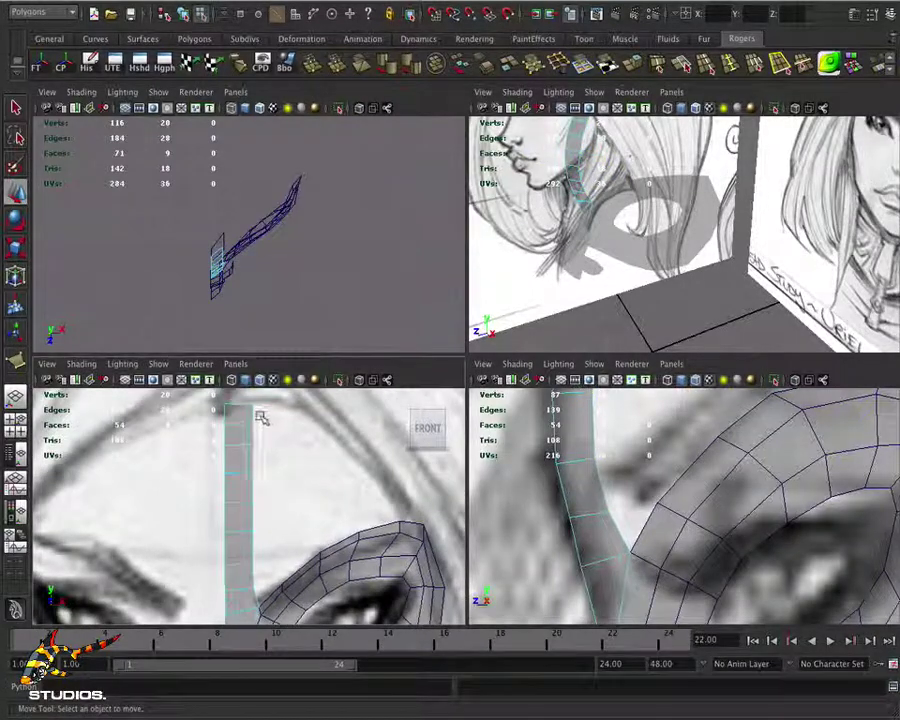
left_click(255, 415)
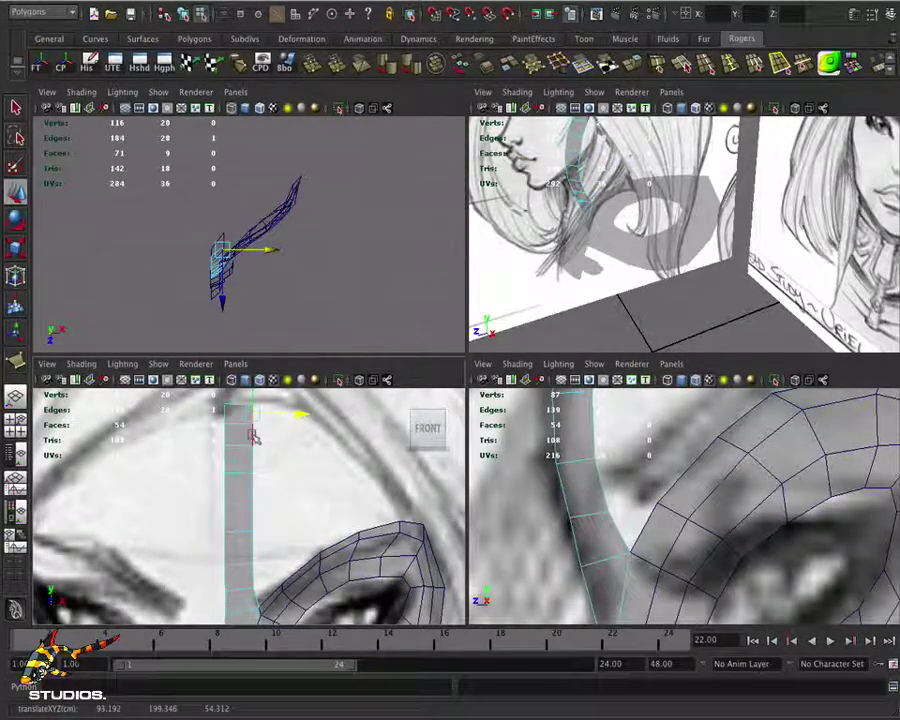
middle_click_drag(255, 437, 335, 522)
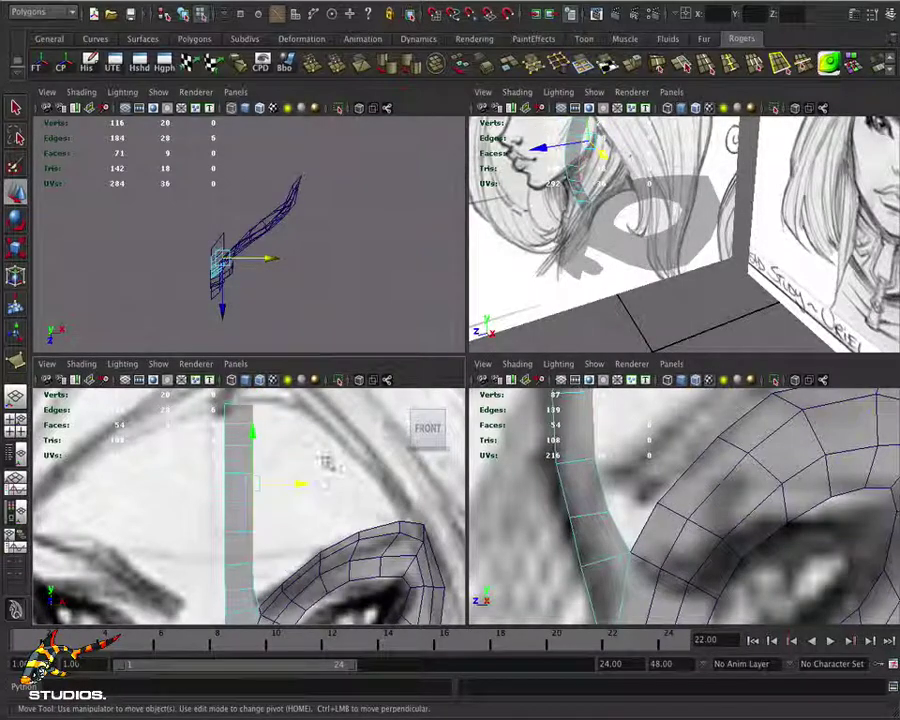
key("t")
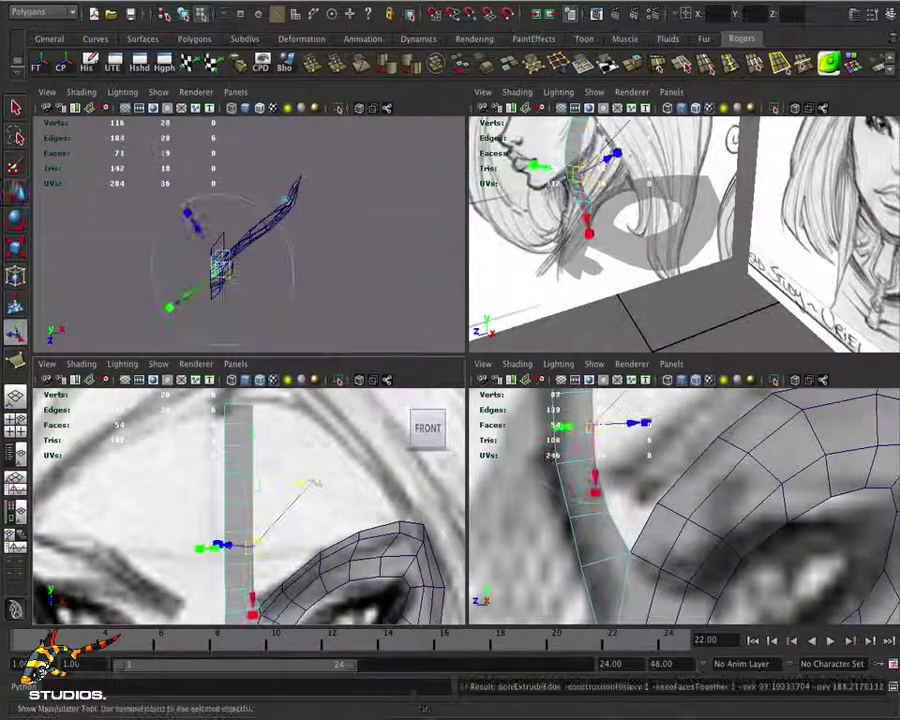
mouse_move(316, 483)
middle_mouse_down()
mouse_move(290, 474)
mouse_move(325, 483)
middle_mouse_up()
left_click_drag(480, 356, 664, 548)
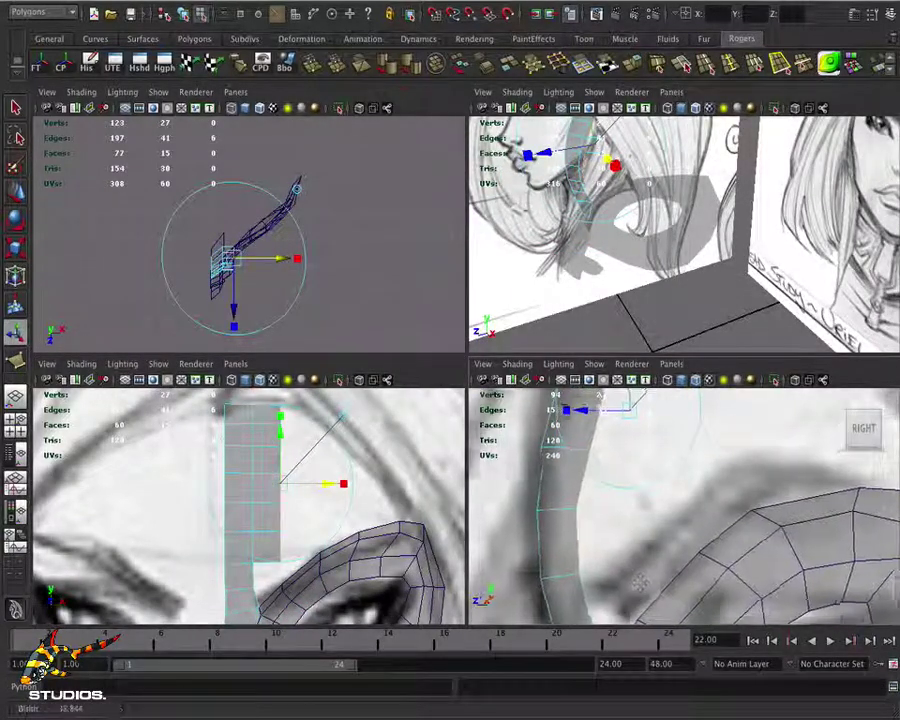
middle_click_drag(615, 538, 631, 540)
key("t")
scroll(350, 470, "down", 2)
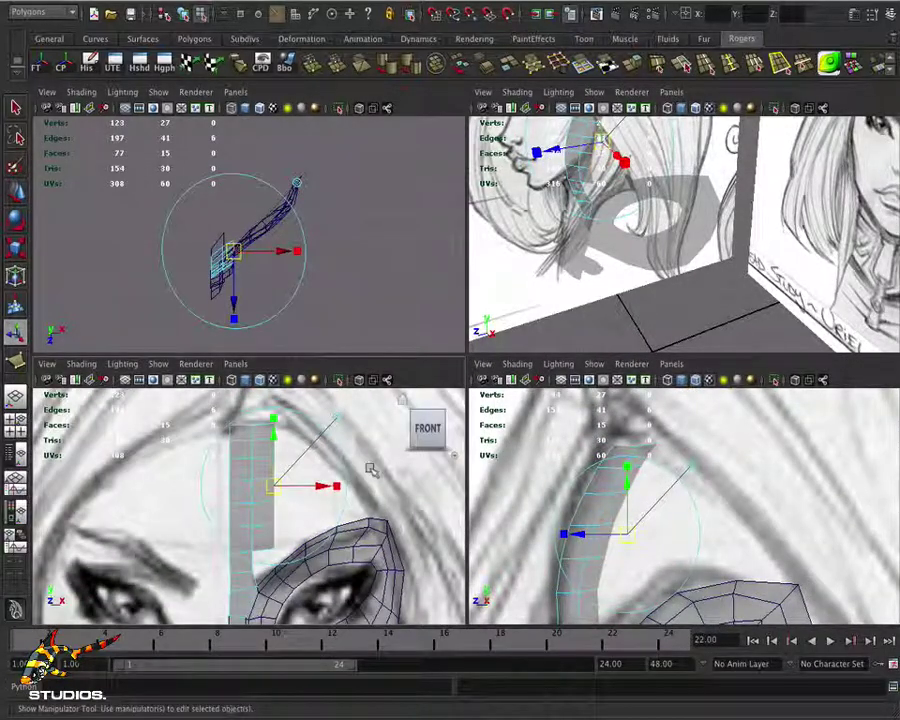
Extrude the forehead's new outer edges once more toward the temple and adjust their depth in the side view
key("ctrl+e")
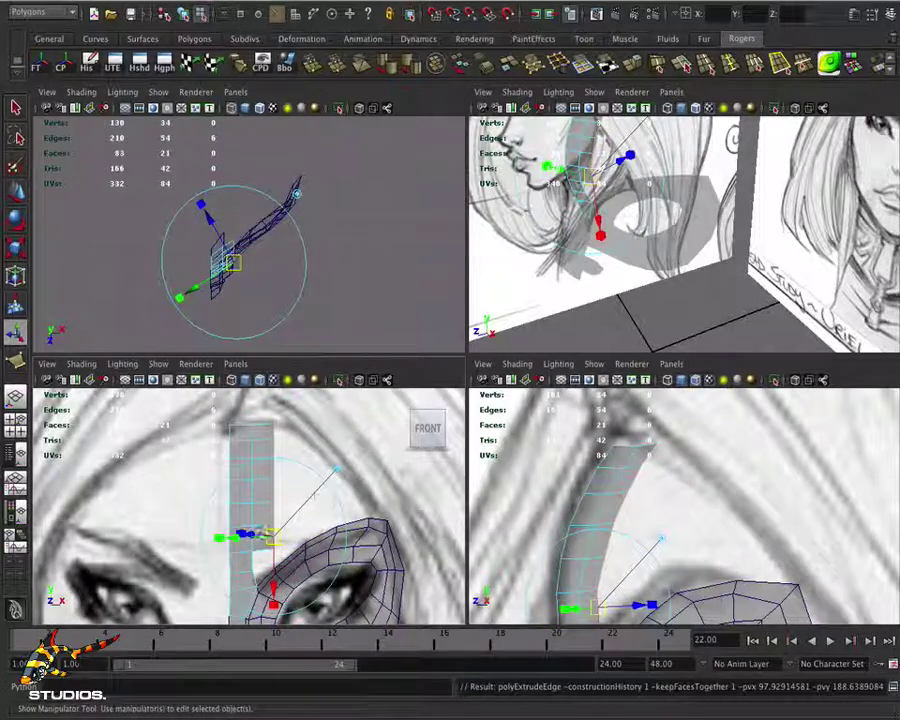
left_click(297, 190)
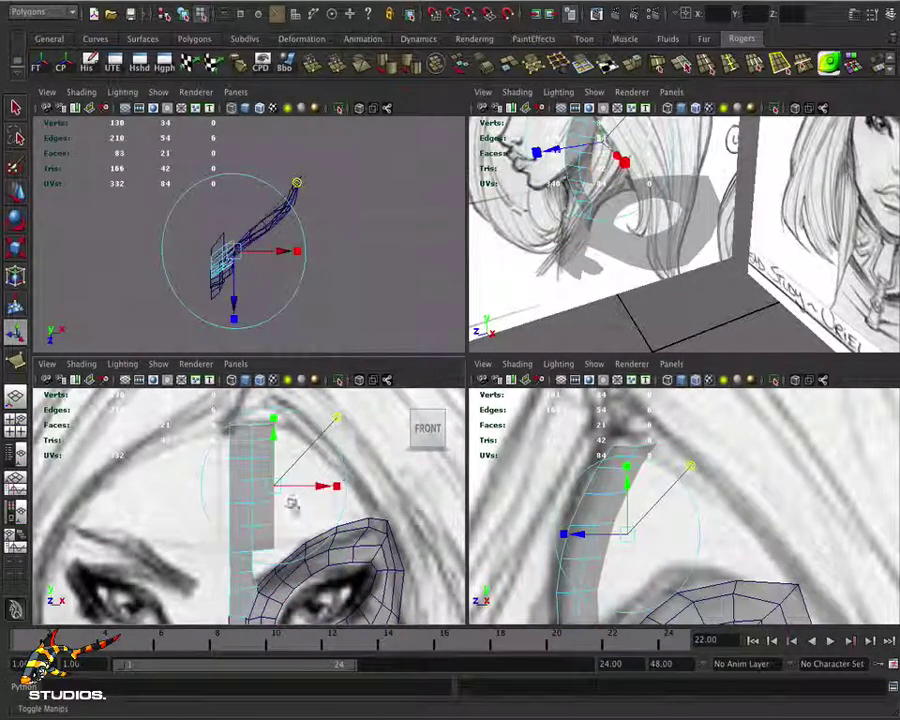
left_click_drag(326, 490, 350, 488)
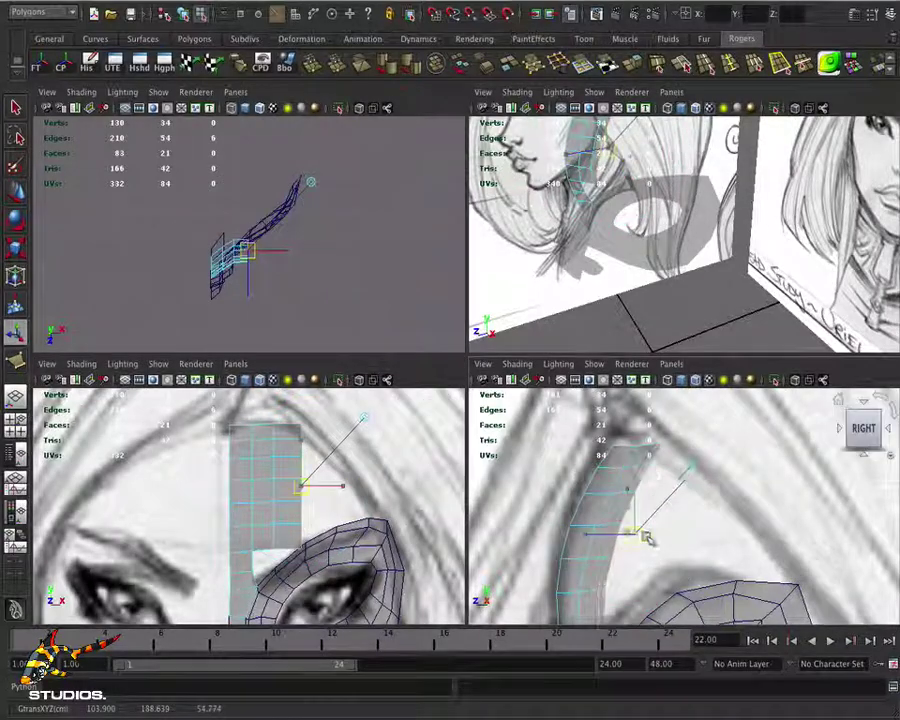
left_click_drag(636, 530, 652, 532)
Extrude the eye mesh's upper border edge at the inner brow corner and move the new edge up toward the forehead strip
scroll(581, 485, "up", 2)
left_click_drag(700, 240, 771, 398, "alt")
middle_click_drag(771, 398, 718, 477, "alt")
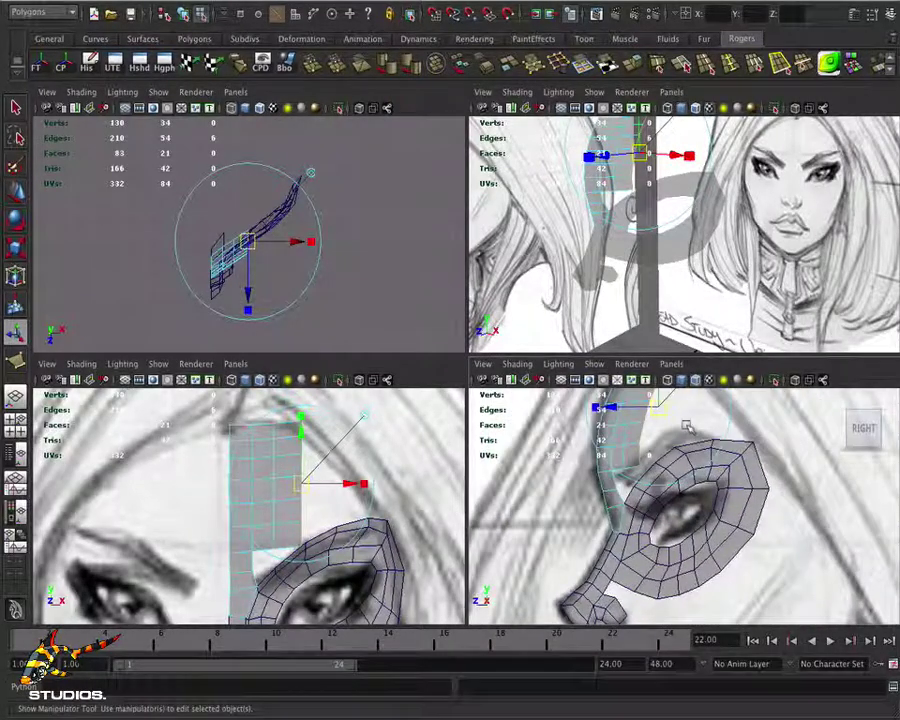
mouse_move(686, 426)
middle_mouse_down("alt")
mouse_move(422, 474)
mouse_move(470, 482)
middle_mouse_up("alt")
middle_click_drag(703, 458, 703, 503, "alt")
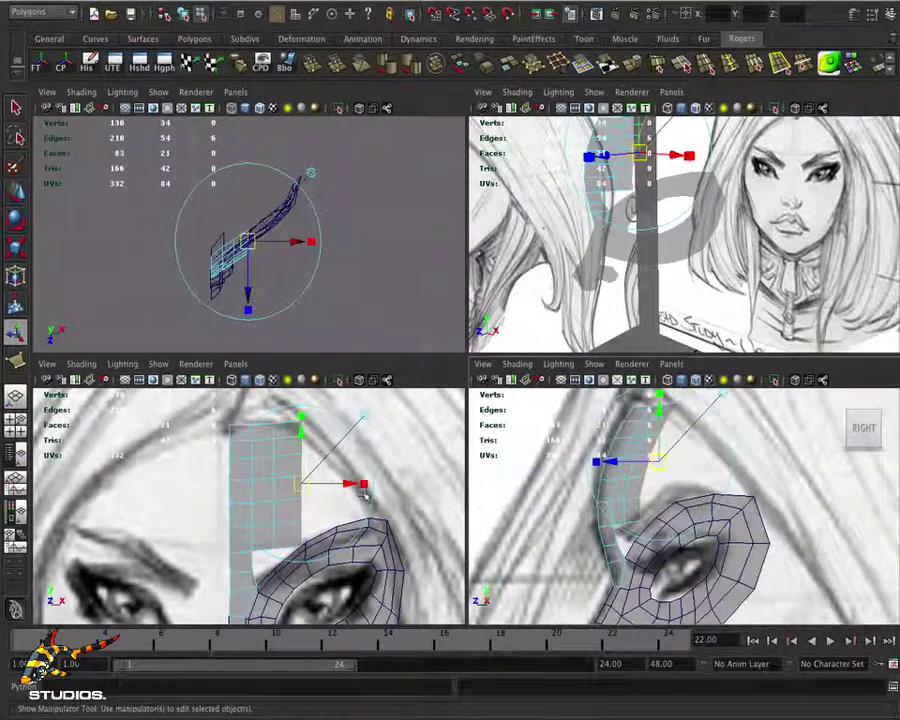
mouse_move(350, 500)
left_mouse_down("alt")
mouse_move(531, 494)
mouse_move(715, 521)
left_mouse_up("alt")
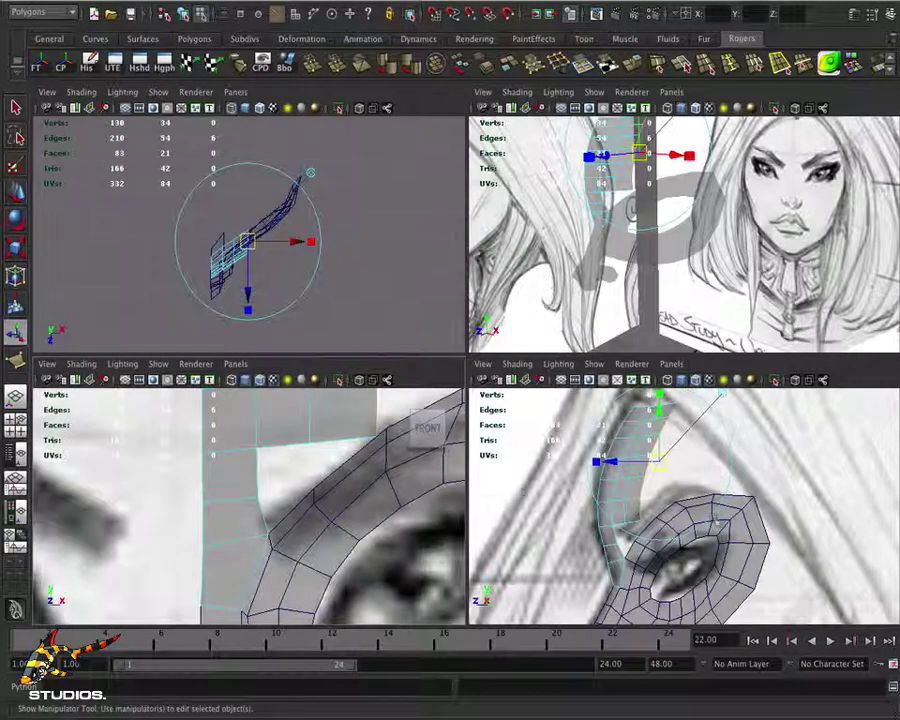
left_click_drag(393, 515, 383, 441, "alt")
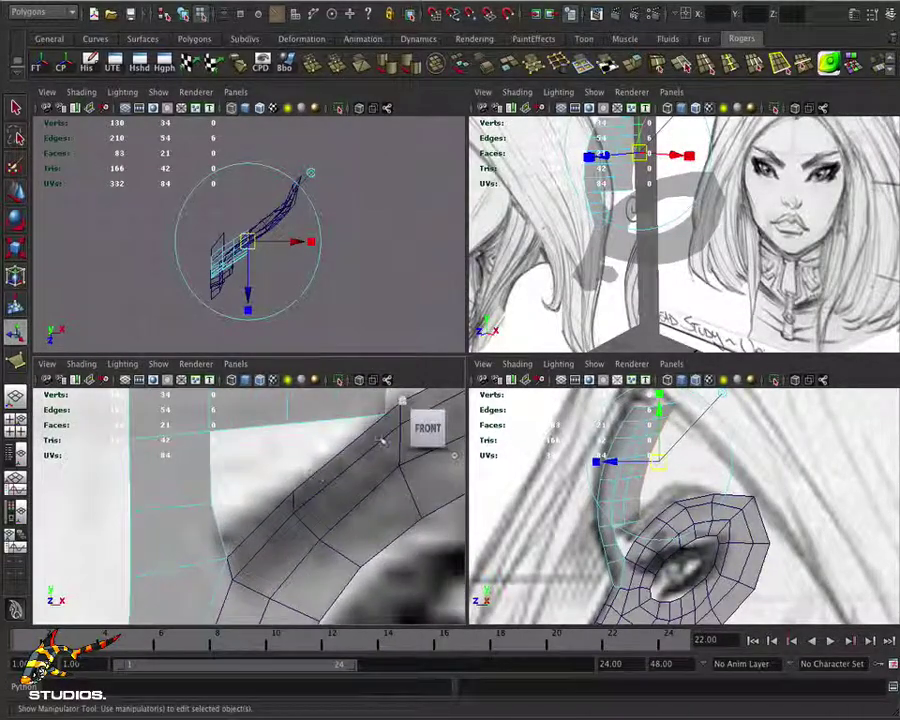
left_click(252, 536)
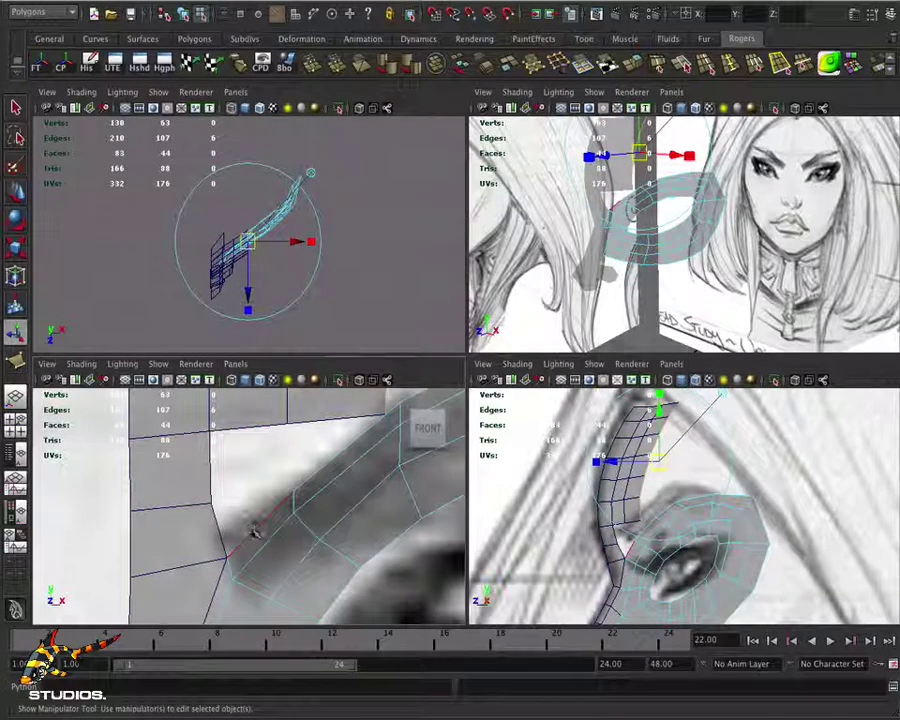
right_click_drag(254, 533, 252, 495)
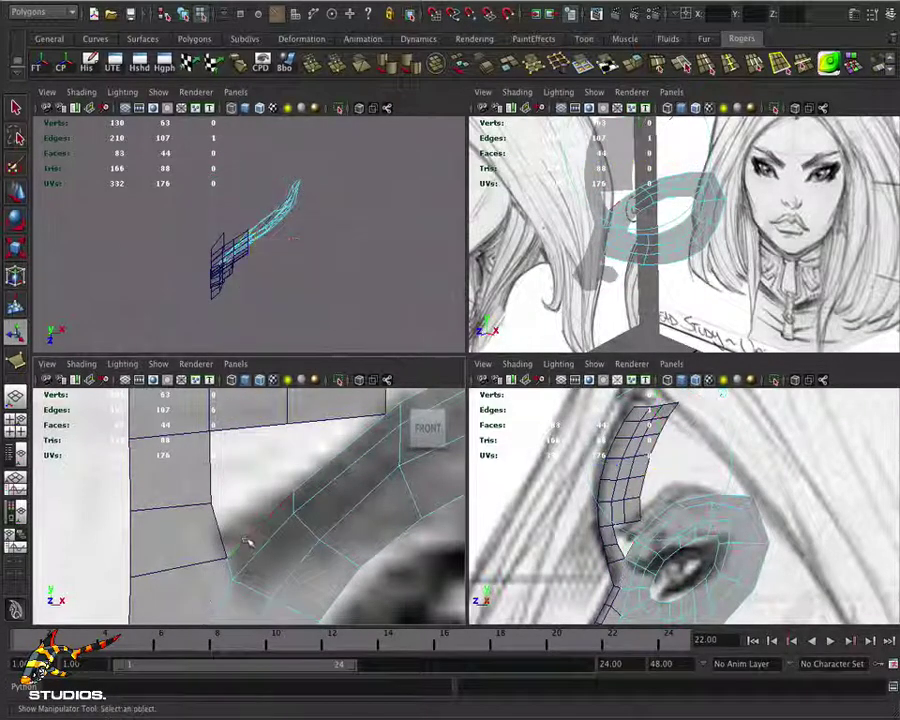
left_click(250, 538)
key("ctrl+e")
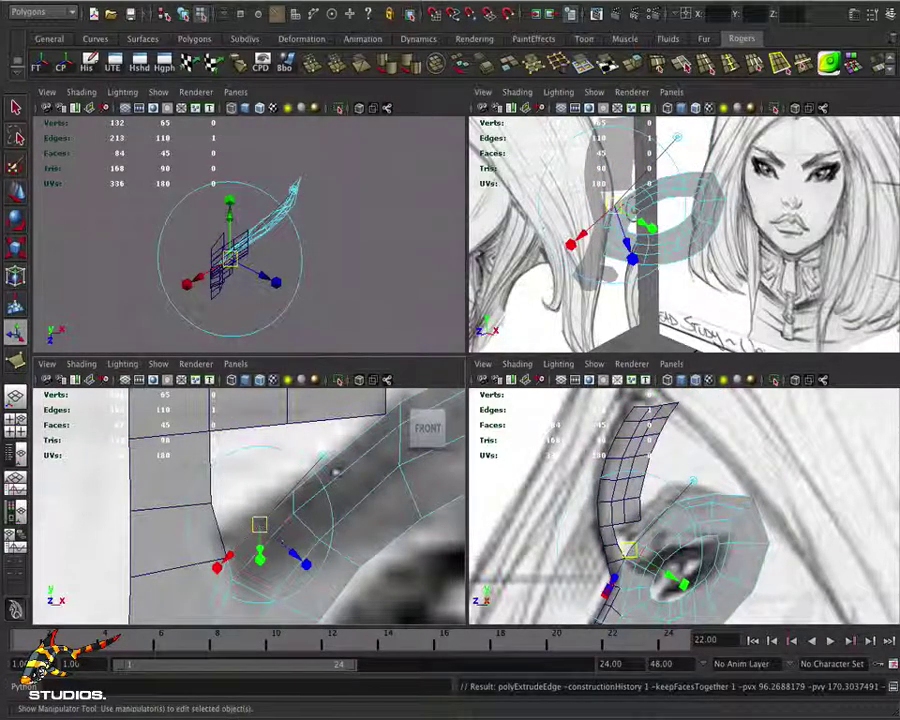
key("w")
key("Insert")
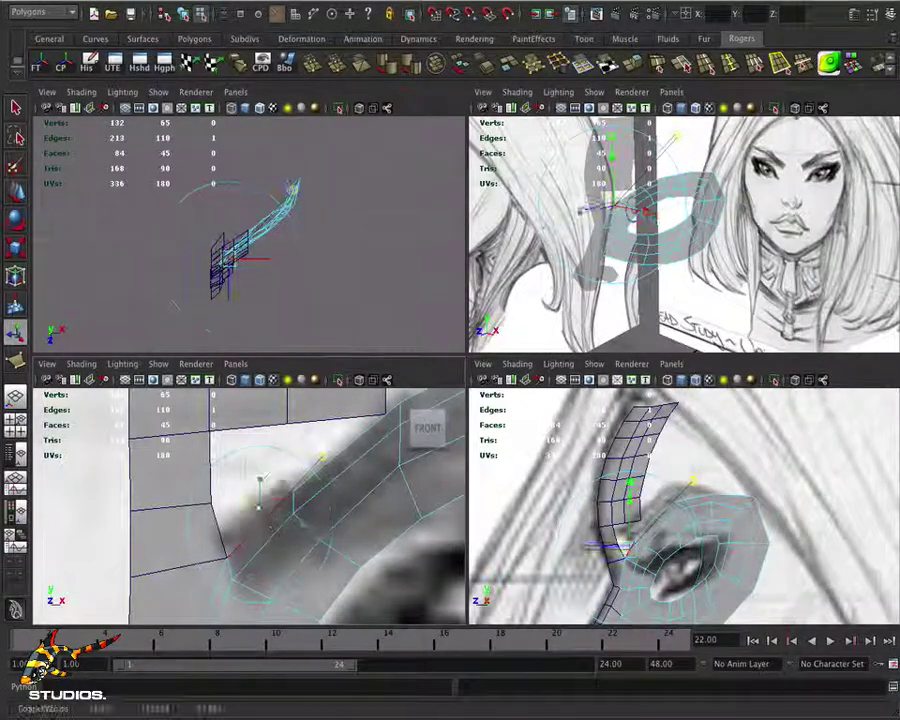
left_click_drag(260, 478, 248, 476)
key("Insert")
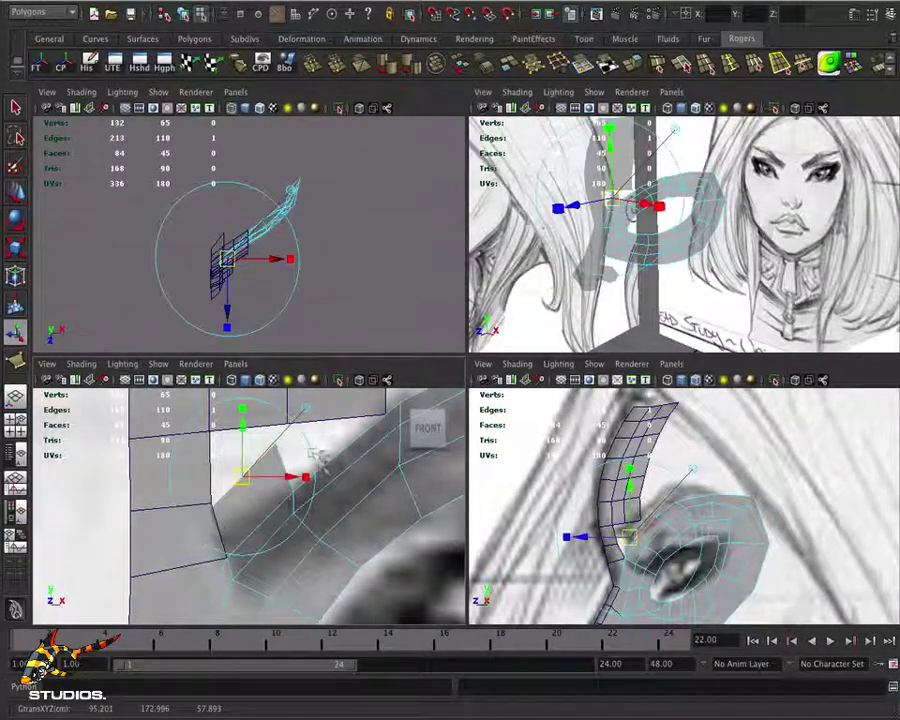
Extrude the new edge above the brow corner again and move it up to the lower end of the widened forehead
key("ctrl+e")
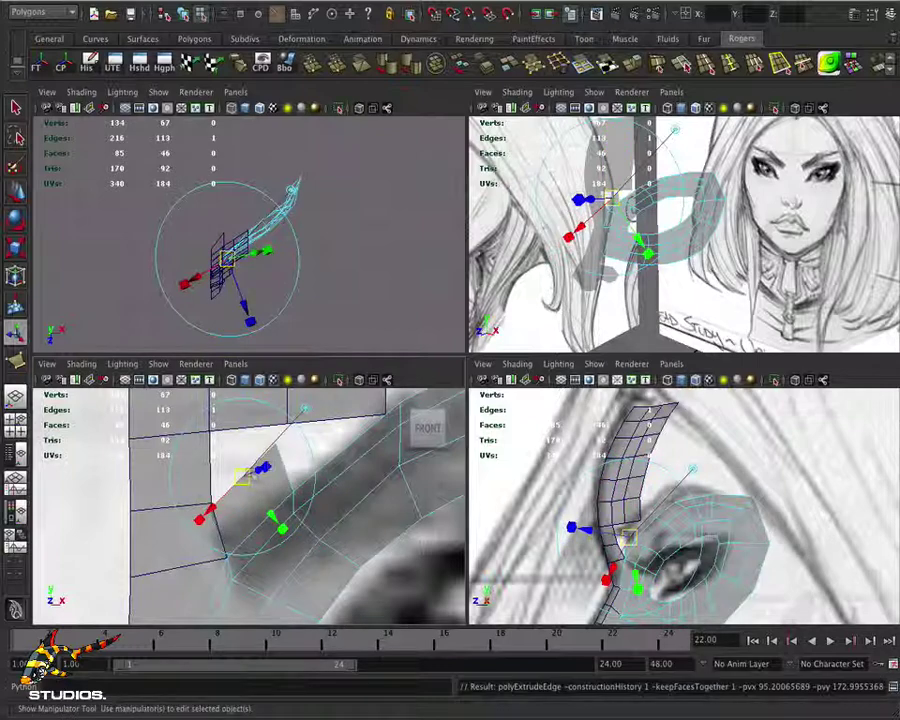
left_click_drag(242, 472, 242, 435)
key("w")
key("e")
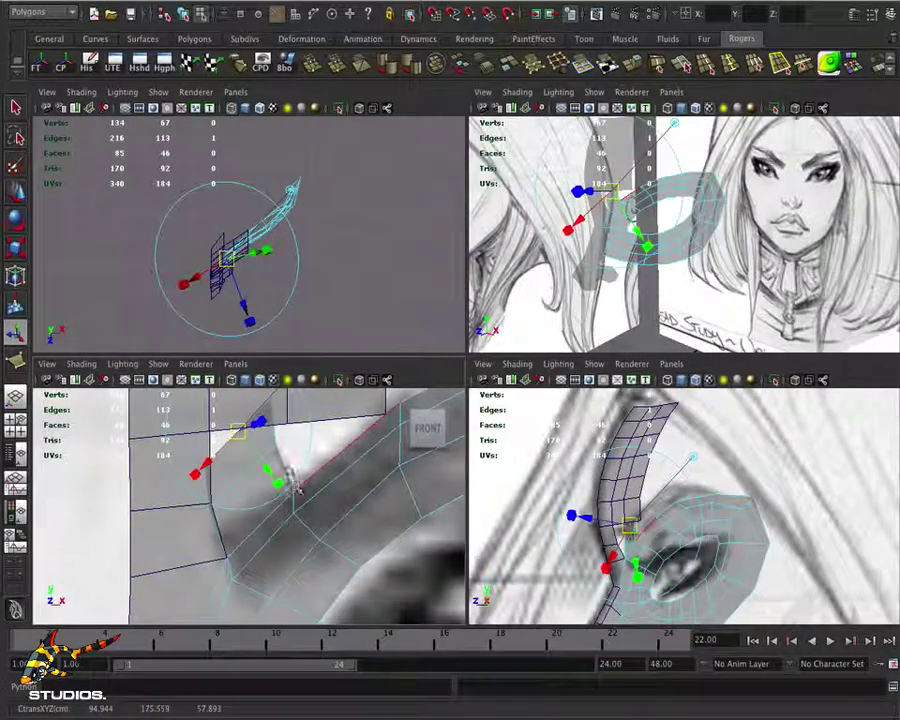
Extrude the outer side edge of the first new brow face and move it outward along the eye mesh's upper border
key("t")
key("ctrl+e")
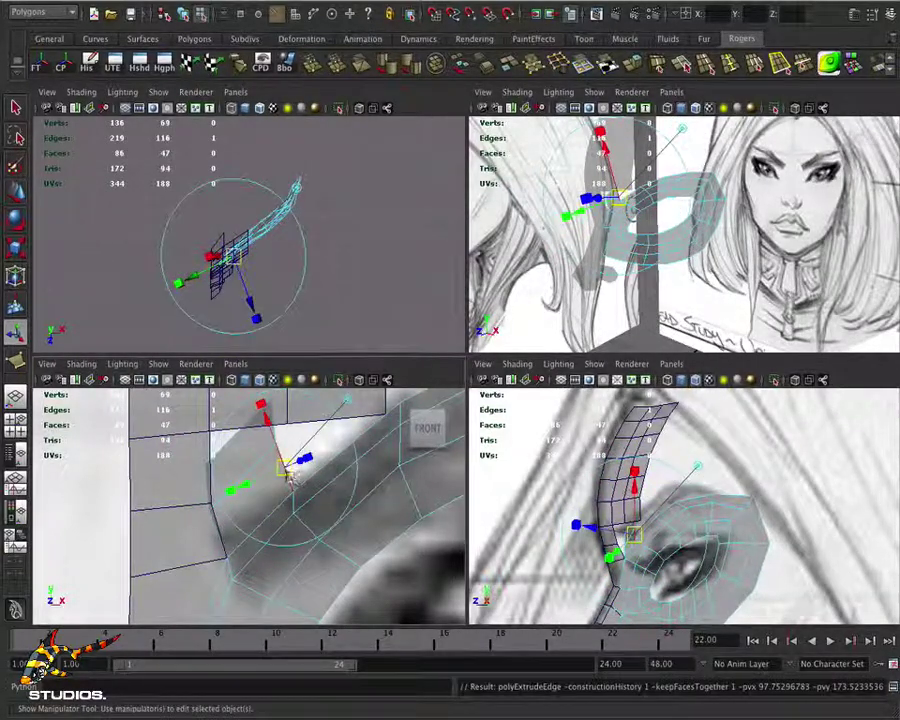
left_click_drag(292, 476, 238, 442)
key("w")
Snap the two inner vertices of the new brow faces onto the matching border vertices of the center strip in the front view
right_click_drag(238, 442, 240, 548)
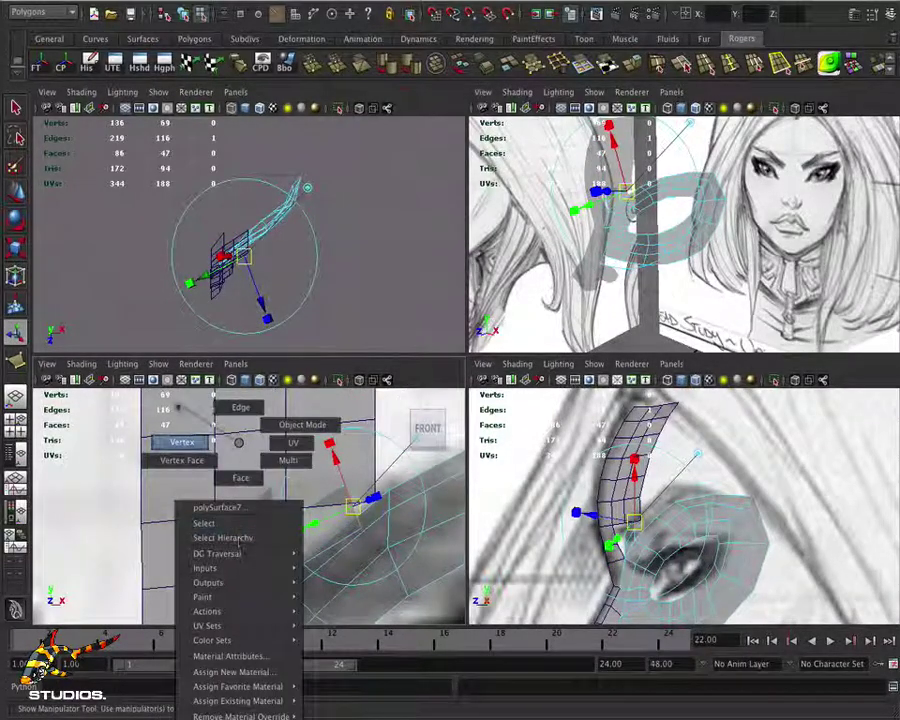
right_click_drag(175, 411, 178, 410)
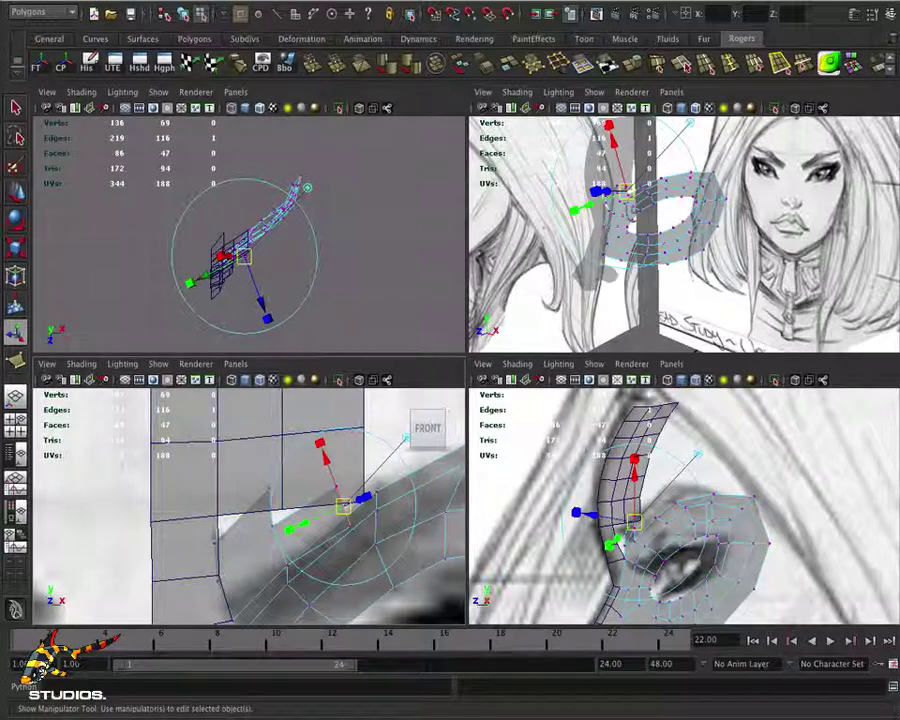
left_click(218, 543)
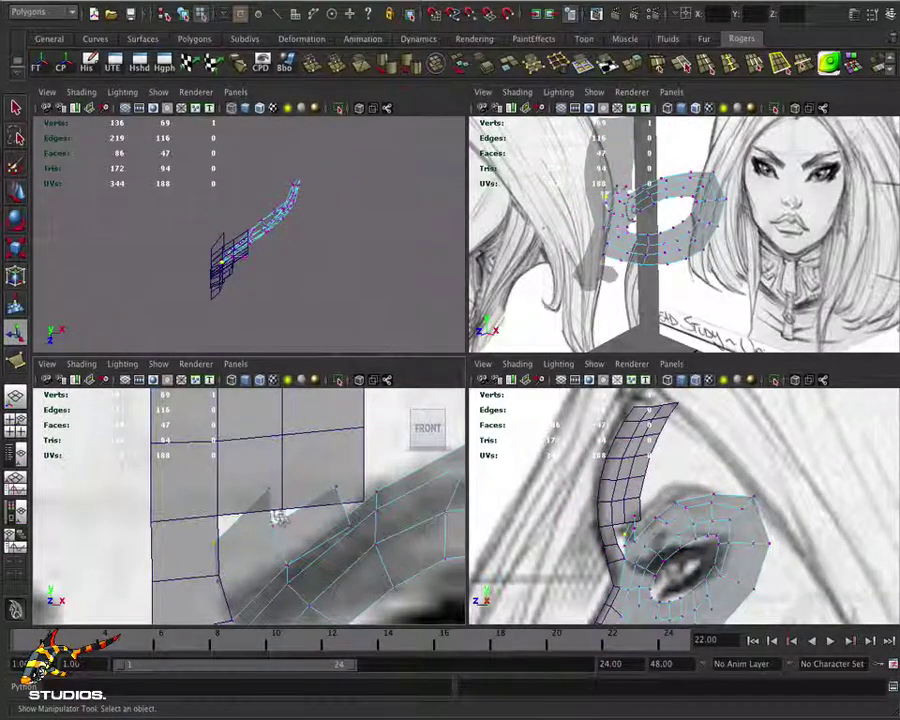
right_click_drag(278, 515, 330, 455, "alt")
key("space")
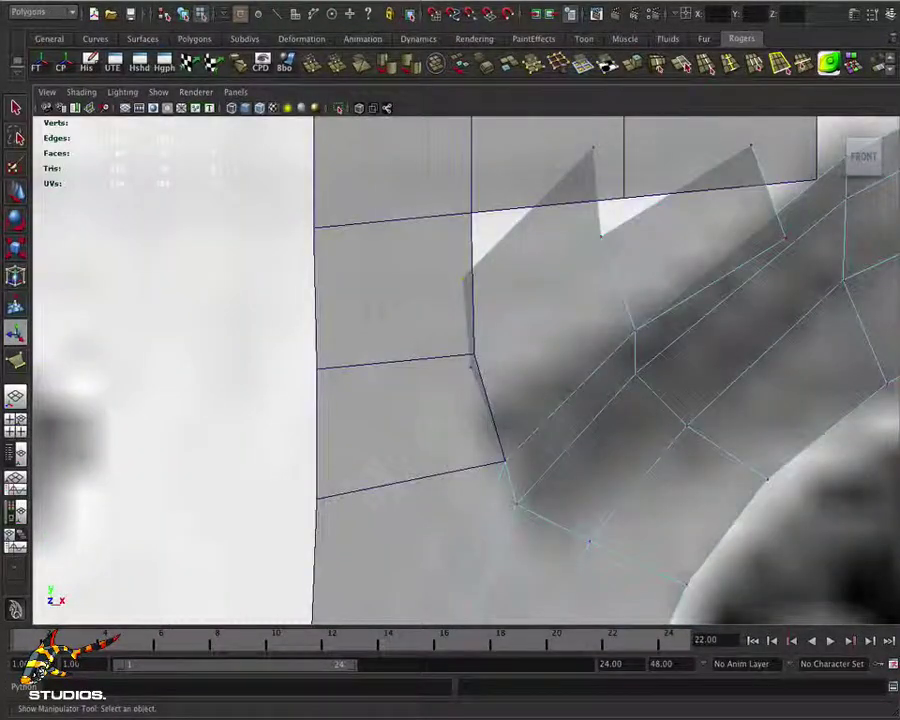
scroll(498, 336, "down", 2)
key("w")
left_click_drag(440, 270, 490, 342)
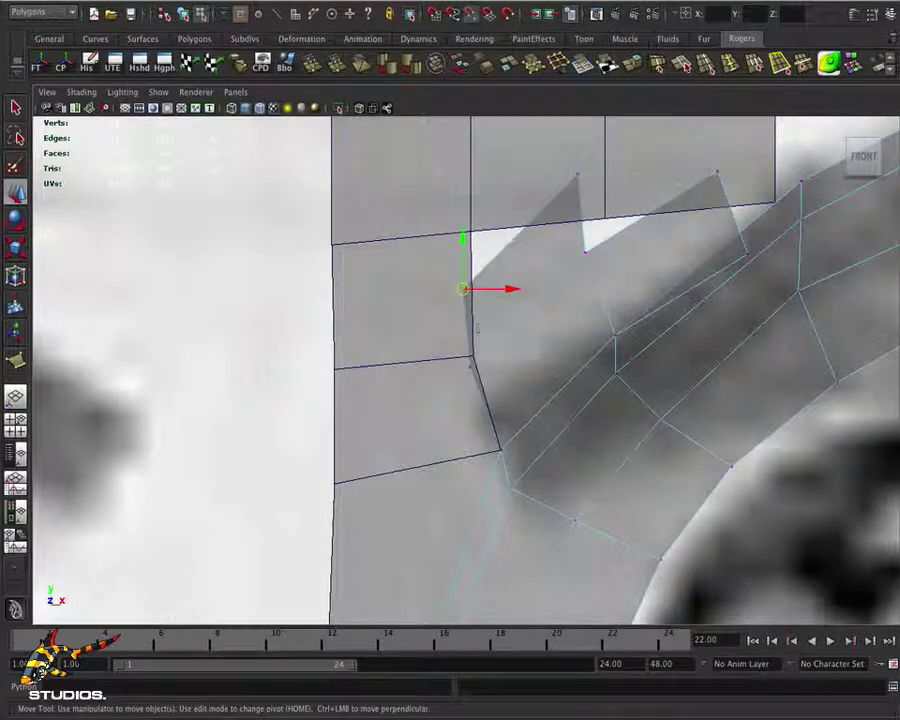
left_click_drag(467, 289, 473, 250)
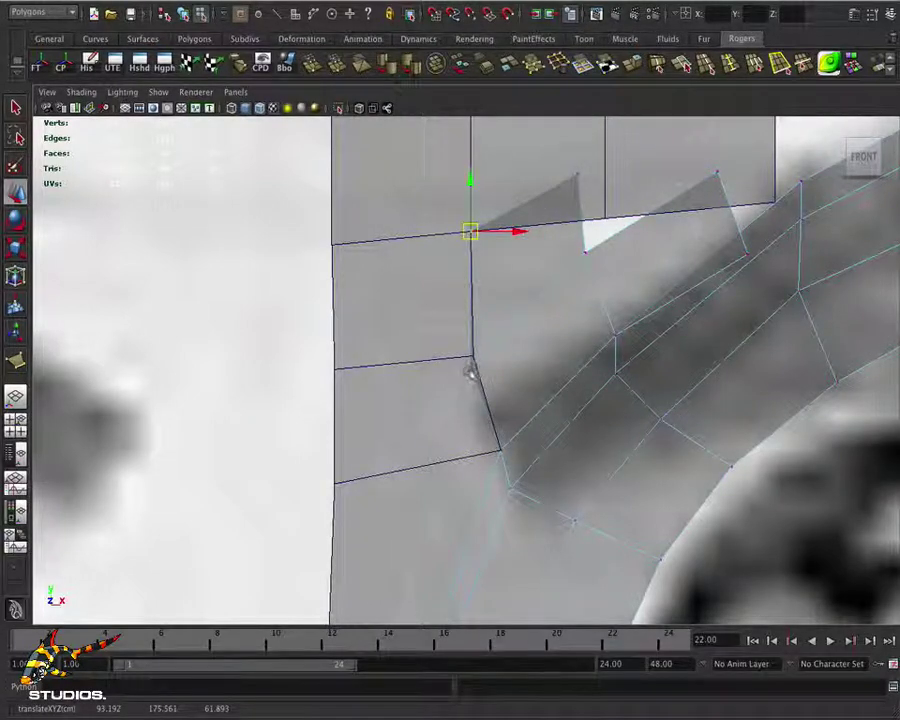
left_click(470, 372)
left_click_drag(475, 348, 477, 337)
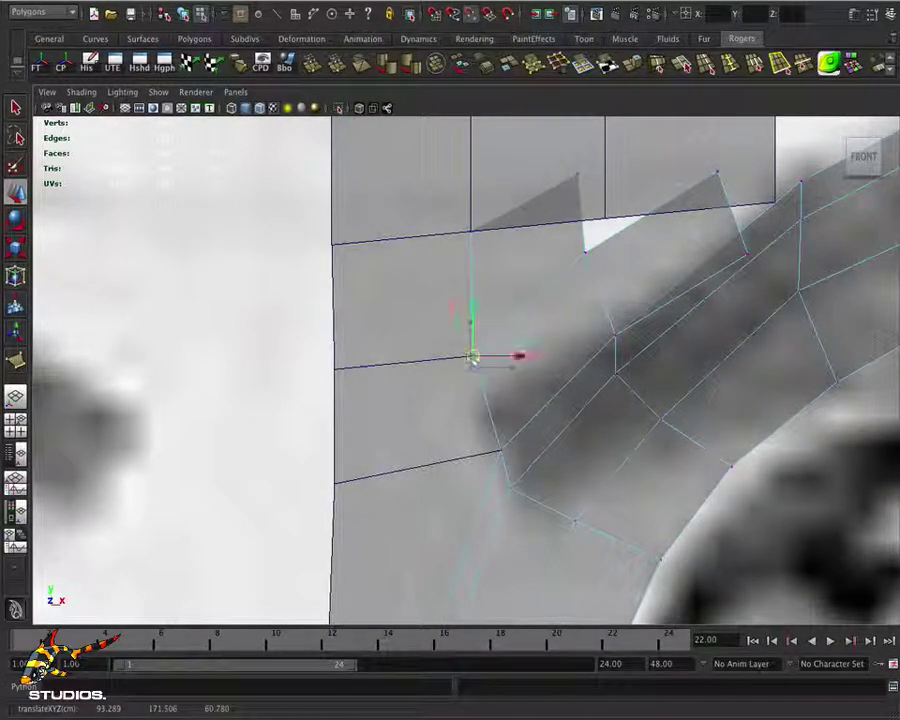
Lower the middle vertices of the brow faces and snap the outer lower vertex onto the eye mesh's upper border
left_click_drag(578, 177, 595, 305)
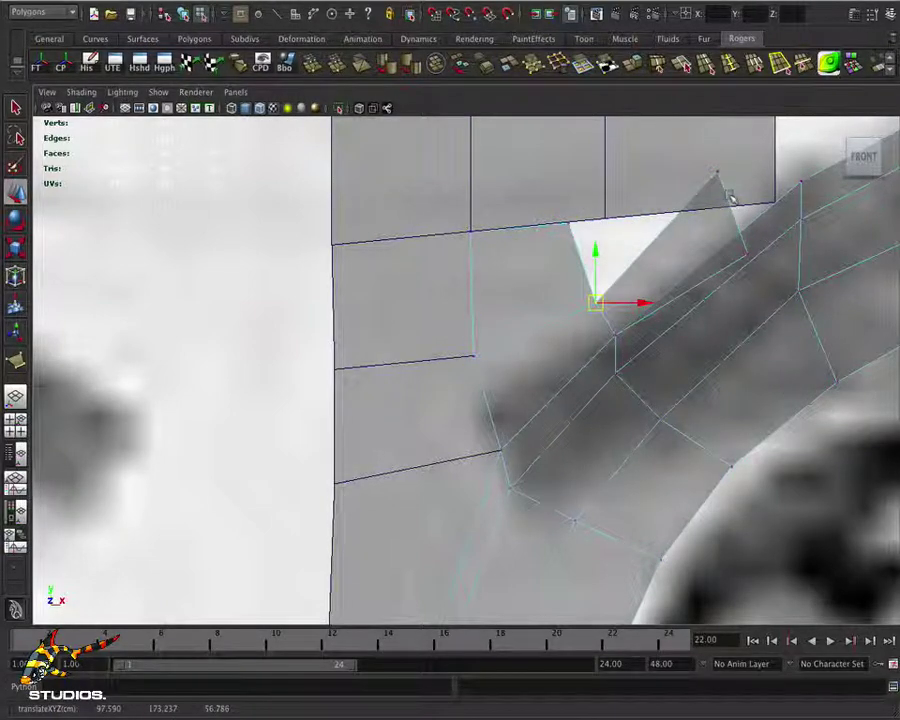
left_click(750, 258)
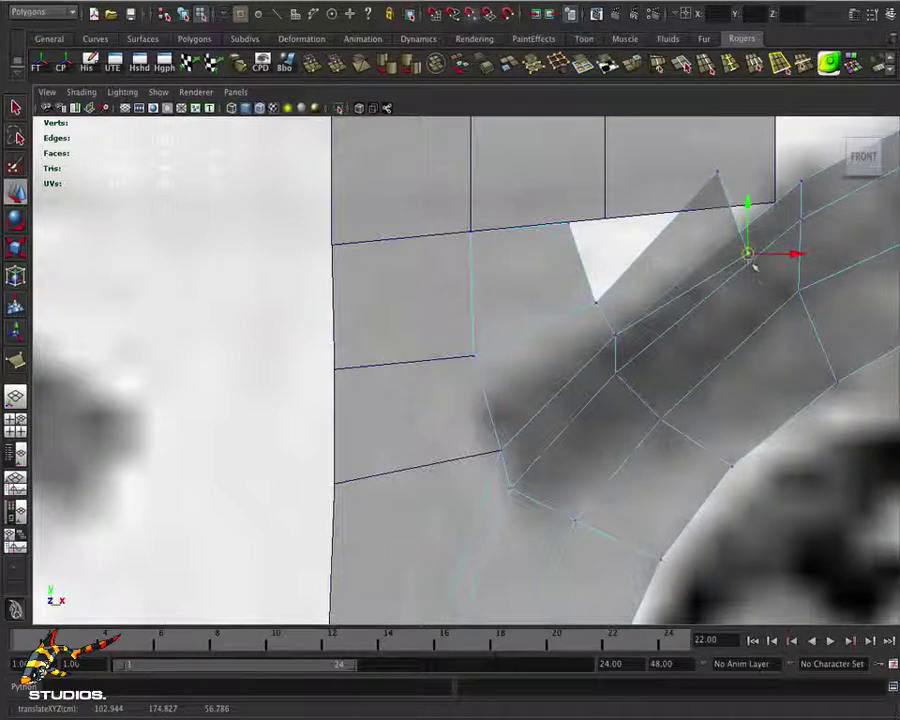
left_click_drag(755, 265, 803, 185)
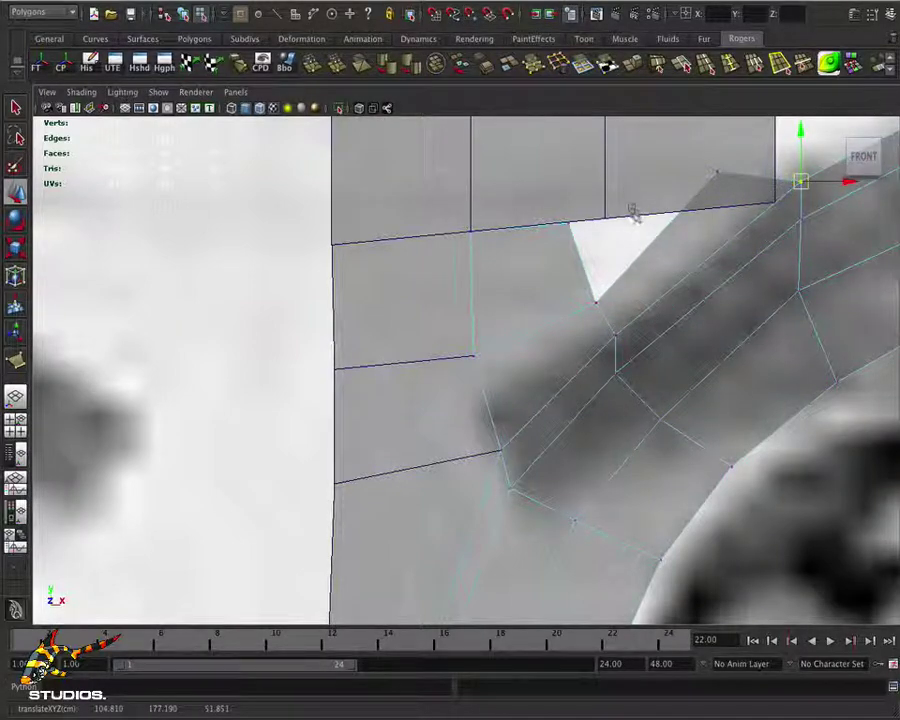
Raise the forehead's lower outer corner, align its lower middle vertex with the brow face, and shift the vertices above it inward
key("F8")
left_click(773, 206)
left_click_drag(773, 206, 756, 142)
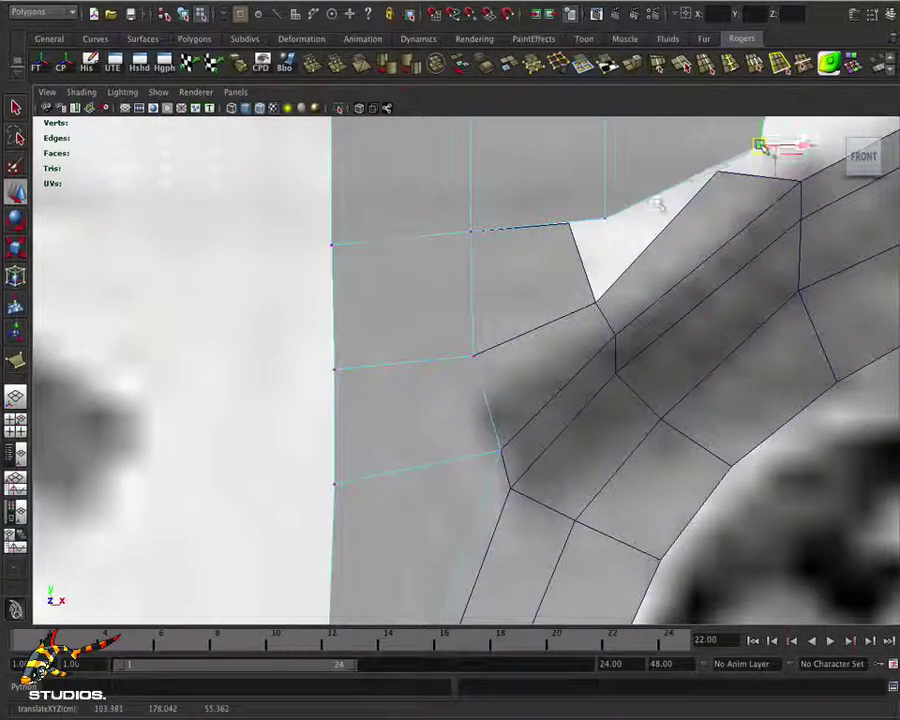
left_click(606, 219)
left_click_drag(606, 219, 567, 220)
middle_click_drag(666, 252, 640, 292, "alt")
right_click_drag(640, 292, 532, 368, "alt")
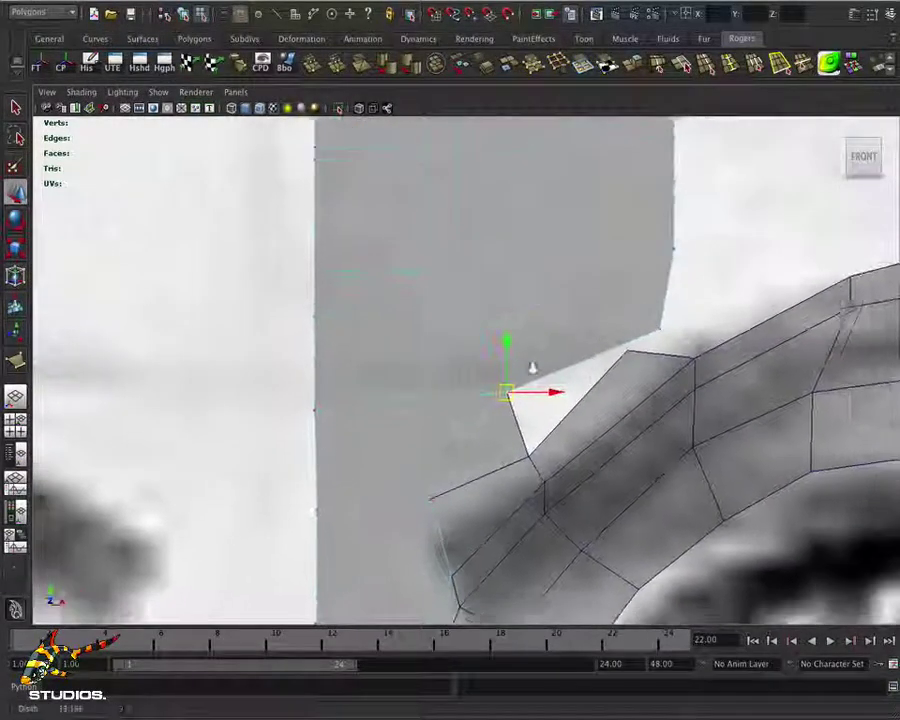
key("w")
left_click_drag(541, 213, 510, 216)
Move the brow's outer top vertex out beneath the forehead's lower outer corner and raise that corner slightly
left_click(623, 358)
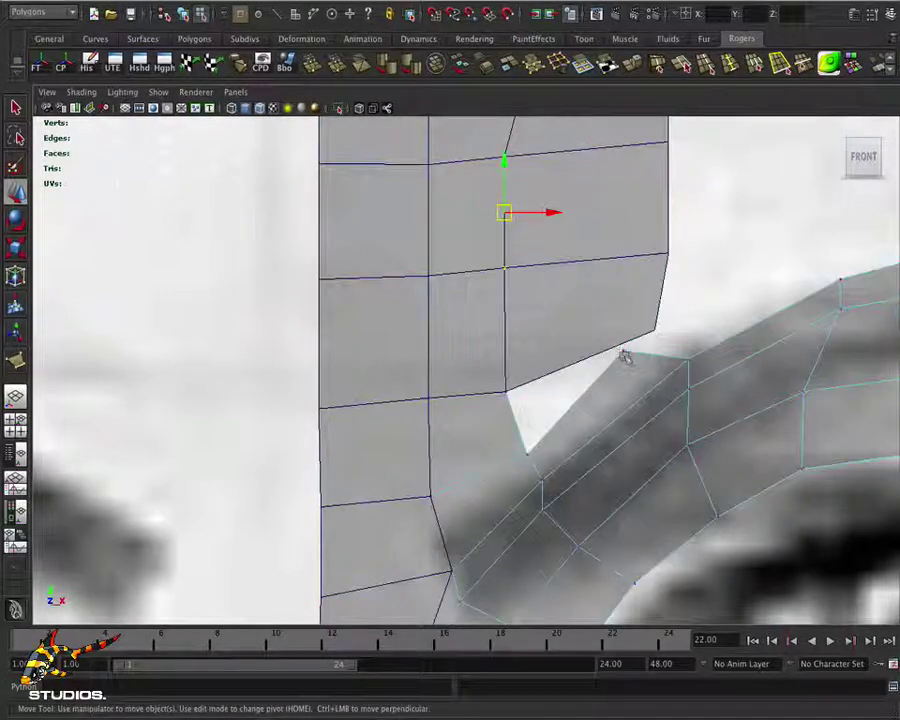
left_click(623, 352)
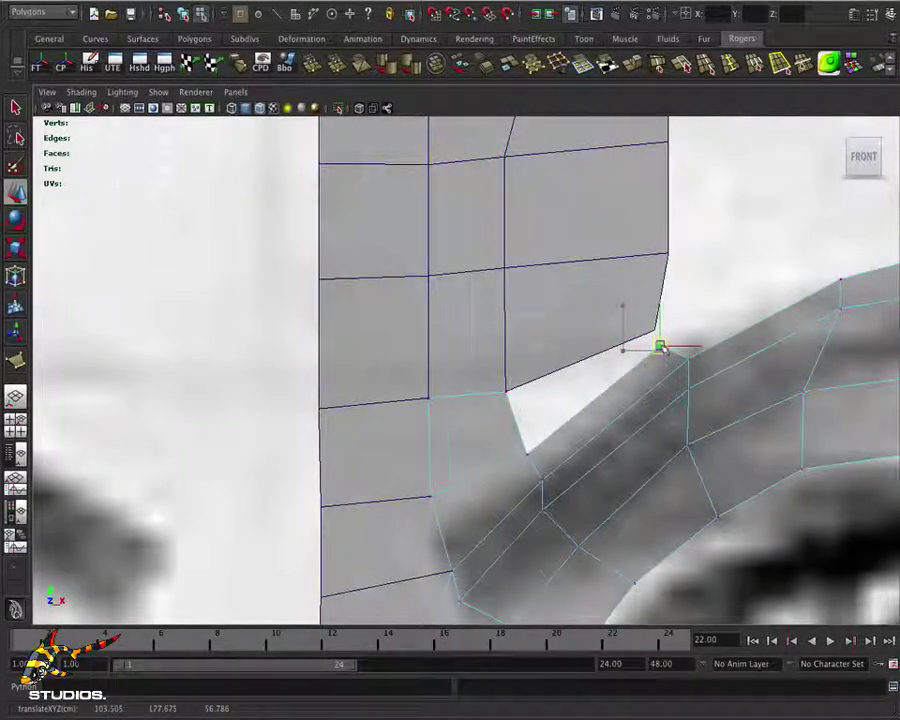
scroll(551, 385, "down", 1)
scroll(551, 385, "down", 5)
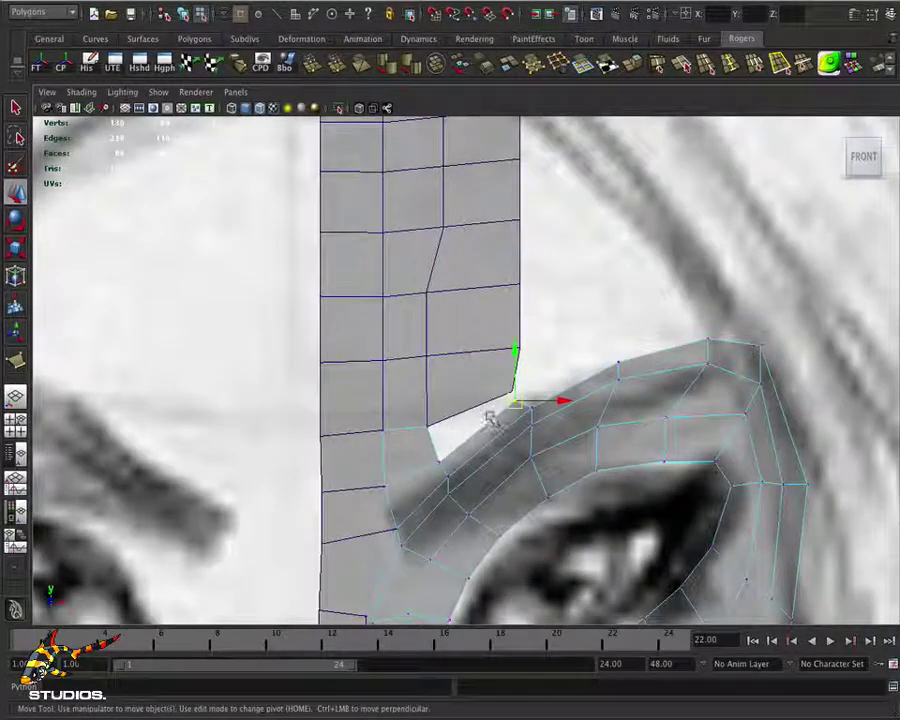
left_click(493, 405)
scroll(526, 402, "up", 2)
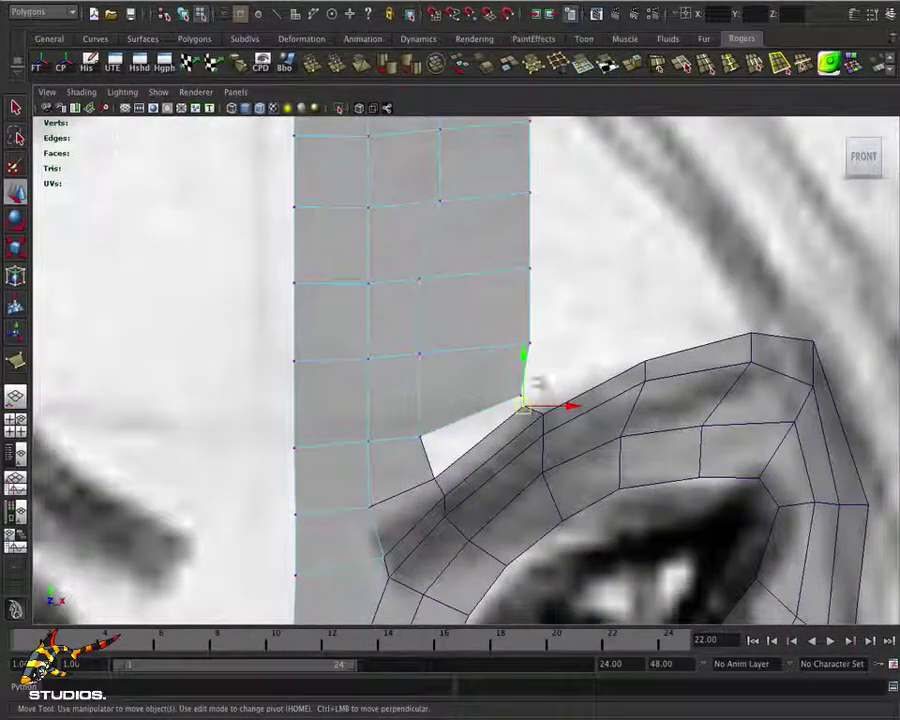
left_click_drag(519, 397, 517, 376)
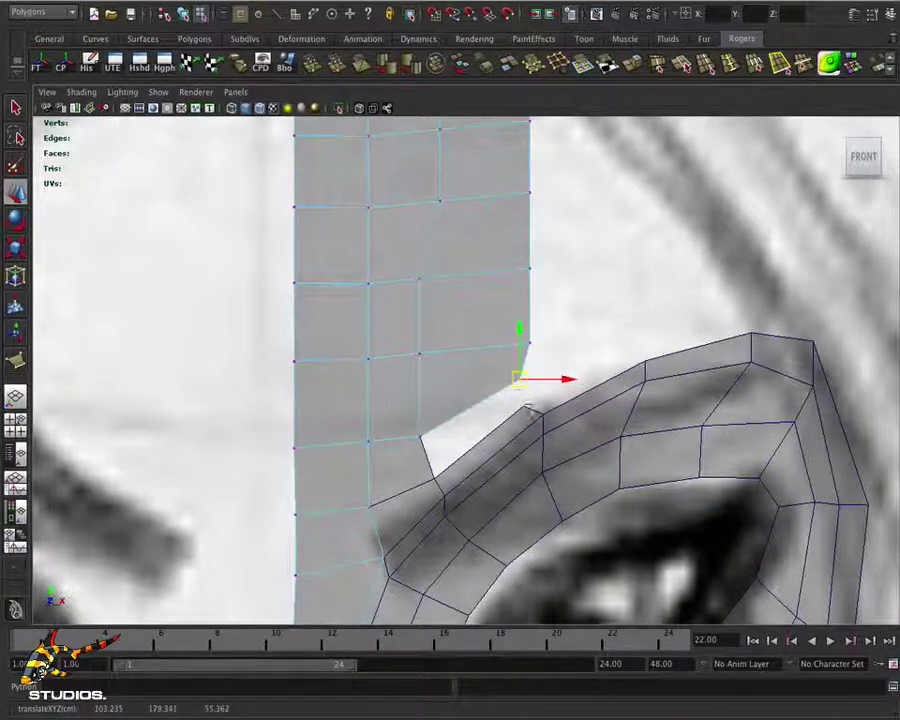
scroll(502, 406, "down", 2)
middle_click_drag(558, 460, 474, 436, "alt")
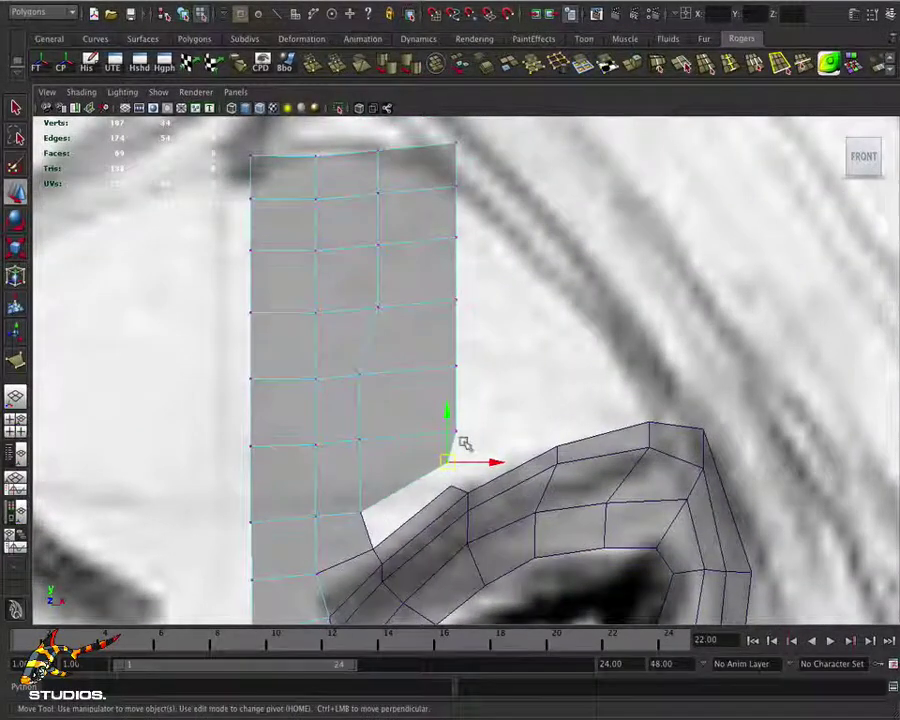
Move the brow's outer top vertex back in the side view to follow the eye mesh's upper contour
key("space")
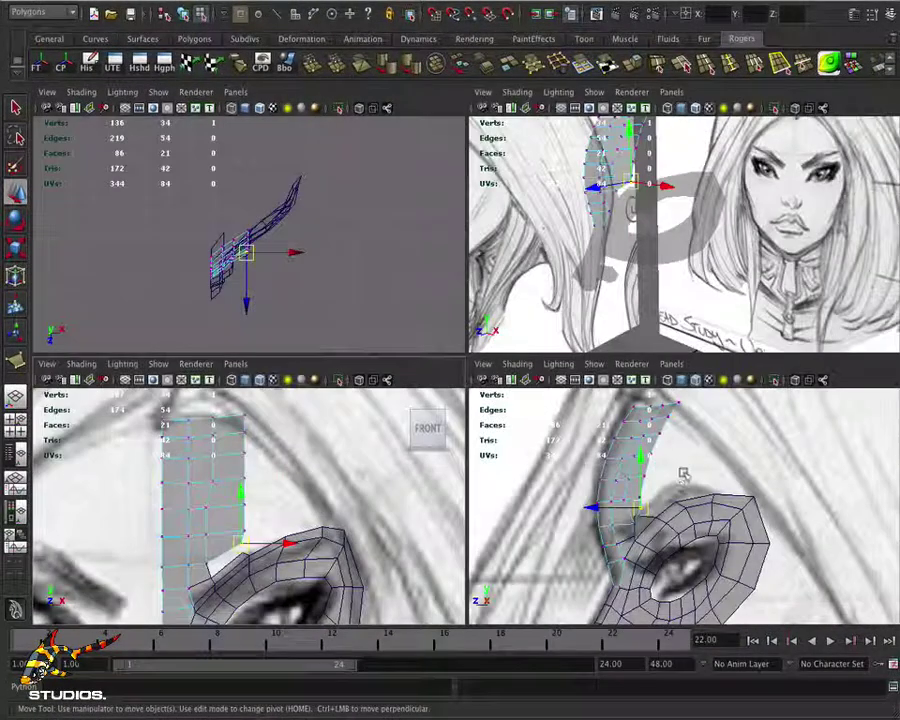
middle_click_drag(640, 494, 643, 552, "alt")
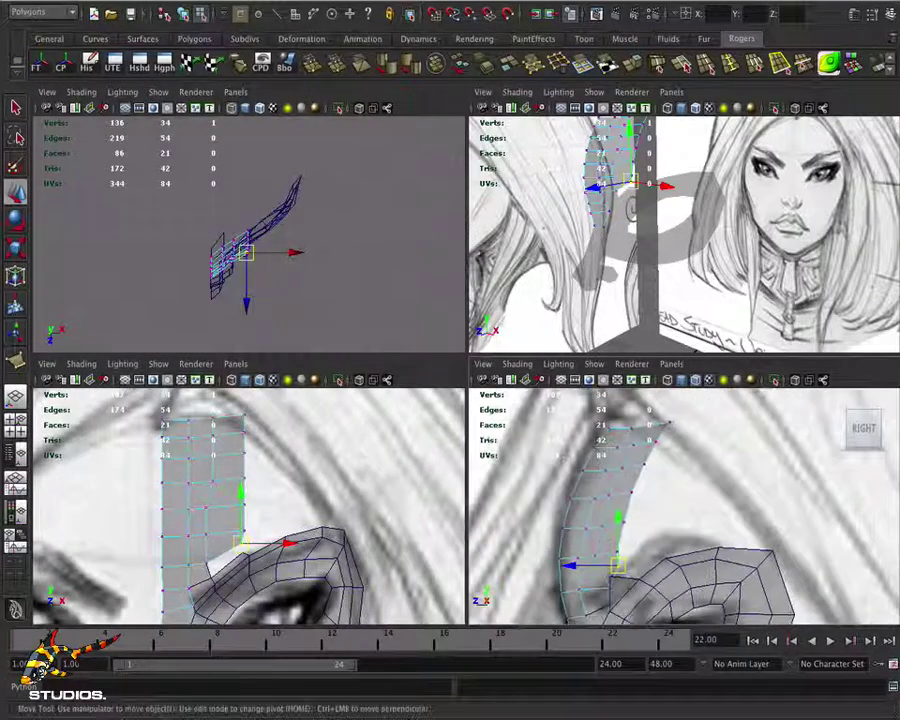
right_click_drag(660, 586, 633, 530, "alt")
left_click(633, 503, "shift")
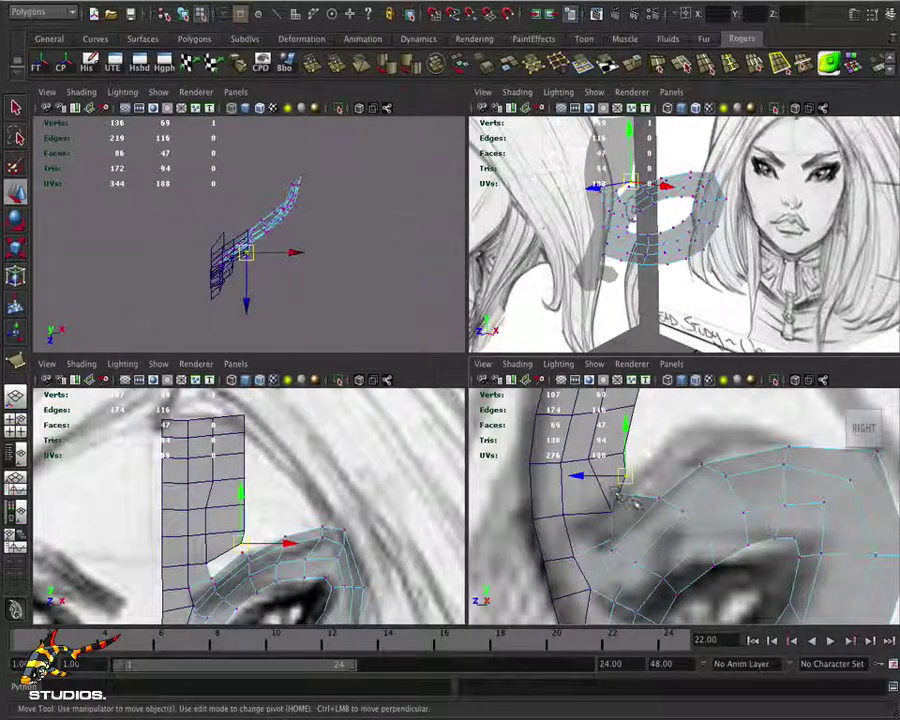
left_click_drag(624, 477, 649, 493)
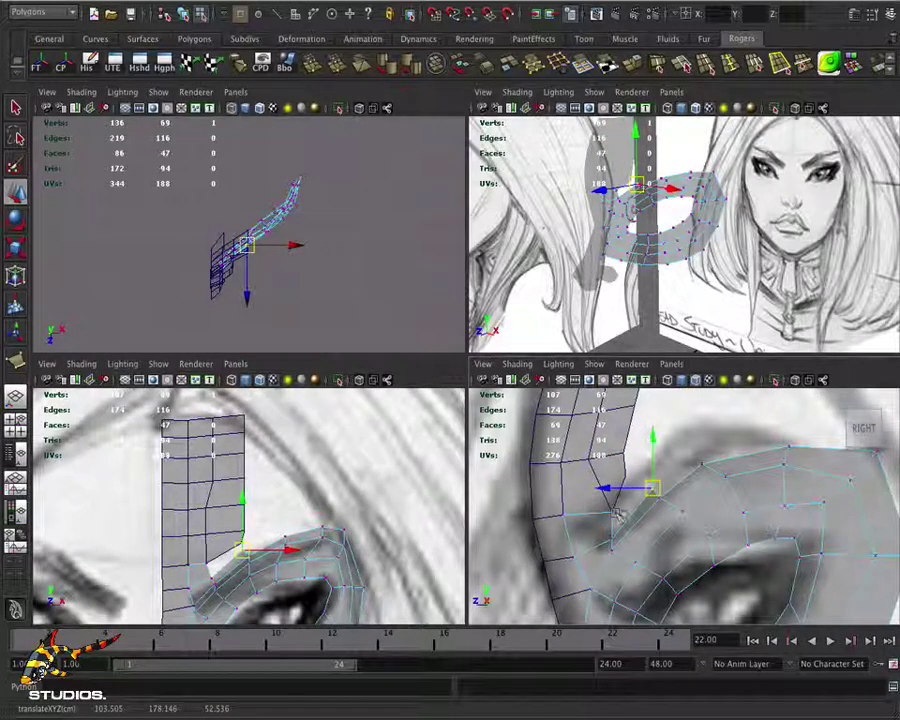
mouse_move(616, 507)
right_mouse_down("alt")
mouse_move(650, 510)
mouse_move(569, 569)
mouse_move(616, 508)
right_mouse_up("alt")
Extrude three edges of the eye mesh's upper outer border and move them up to form a thin strip above the brow
right_click(676, 483)
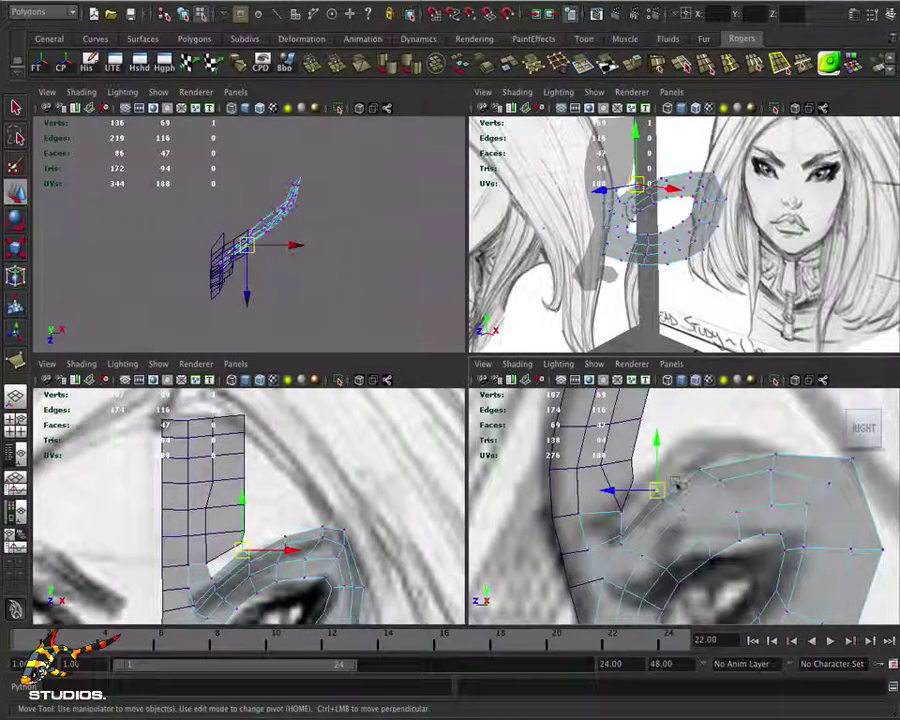
right_click(676, 483)
right_click_drag(633, 442, 743, 422)
middle_click_drag(678, 488, 658, 462)
key("ctrl+e")
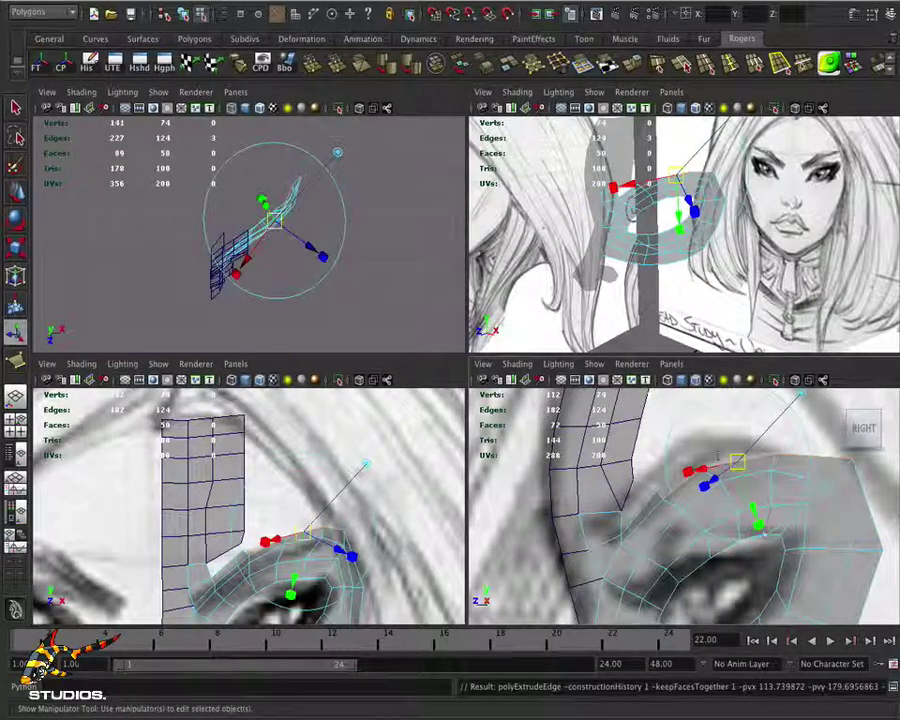
mouse_move(759, 521)
left_mouse_down()
mouse_move(750, 482)
mouse_move(753, 497)
left_mouse_up()
key("t")
scroll(750, 497, "up", 3)
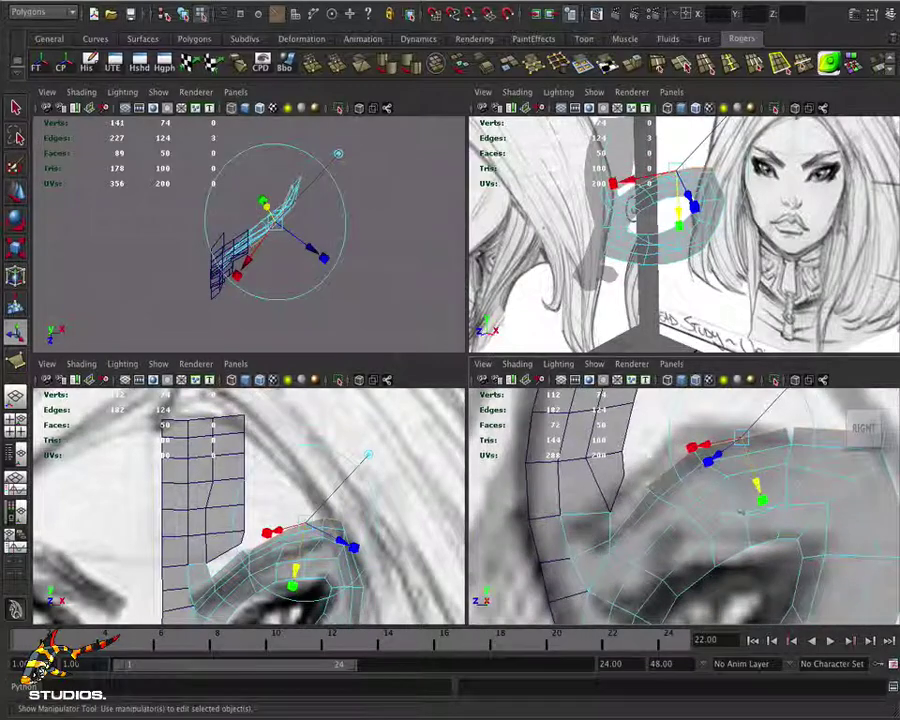
scroll(349, 538, "up", 3)
scroll(300, 480, "up", 2)
Snap the new strip's inner end to the brow vertex, move its next vertex inward, and snap the gap at the outer brow closed
right_click(260, 524)
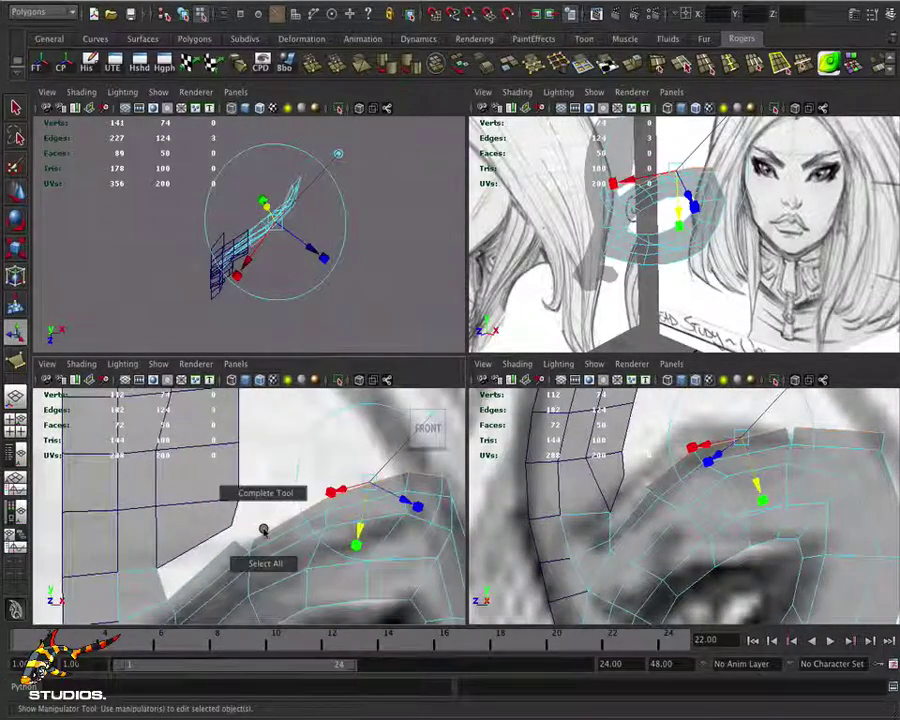
right_click_drag(258, 528, 236, 440)
left_click(254, 540)
key("w")
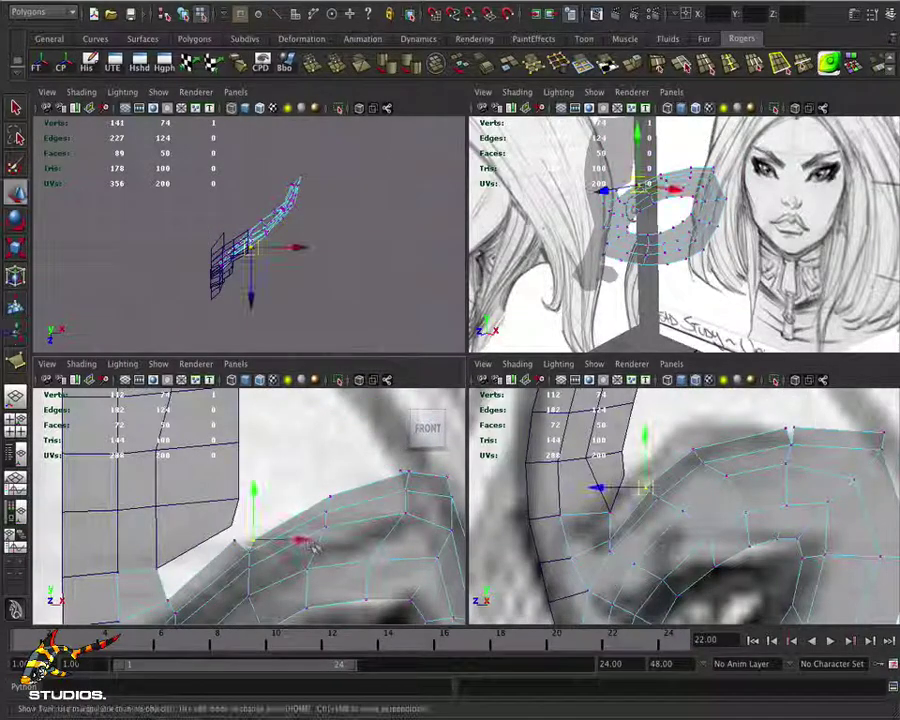
left_click_drag(262, 547, 241, 540)
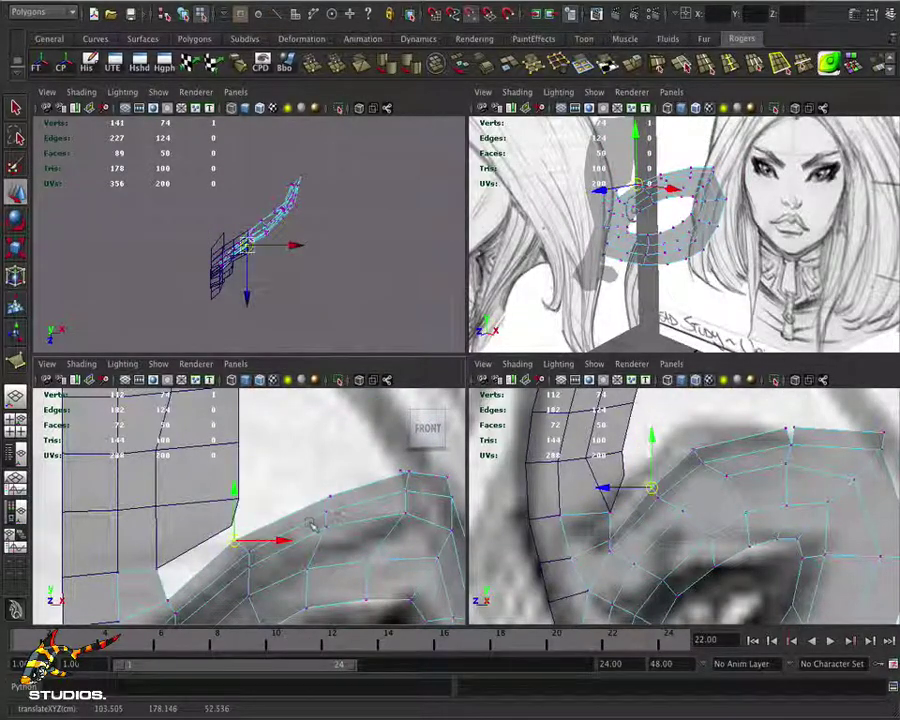
left_click(331, 495)
left_click_drag(331, 494, 315, 487)
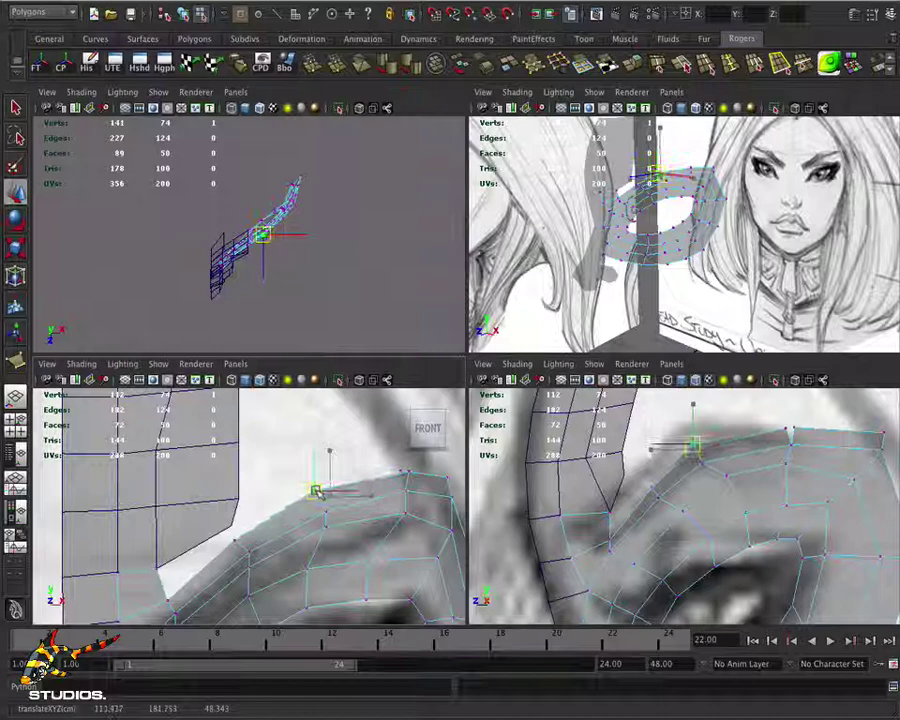
left_click(401, 471)
left_click_drag(401, 471, 408, 471)
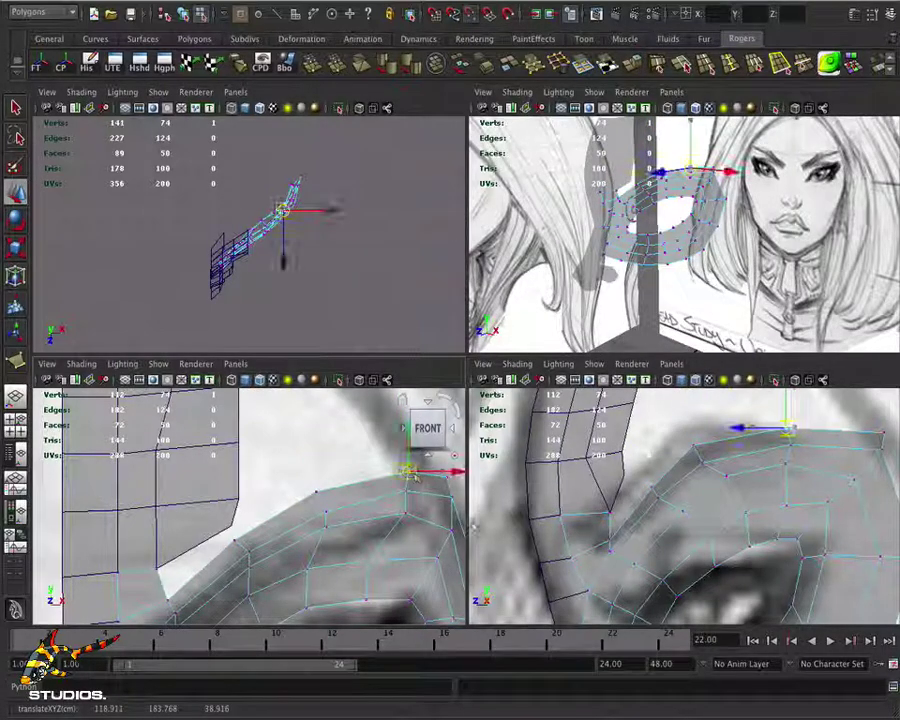
Select all vertices of the eye mesh and merge the overlapping ones
scroll(405, 490, "down", 5)
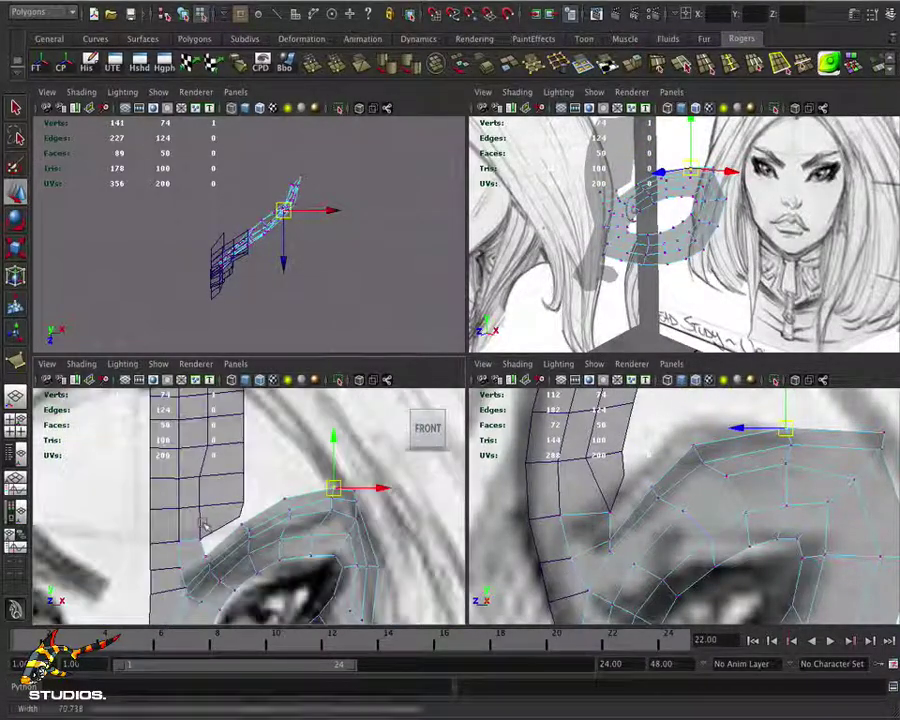
scroll(803, 472, "up", 2)
scroll(803, 472, "down", 2)
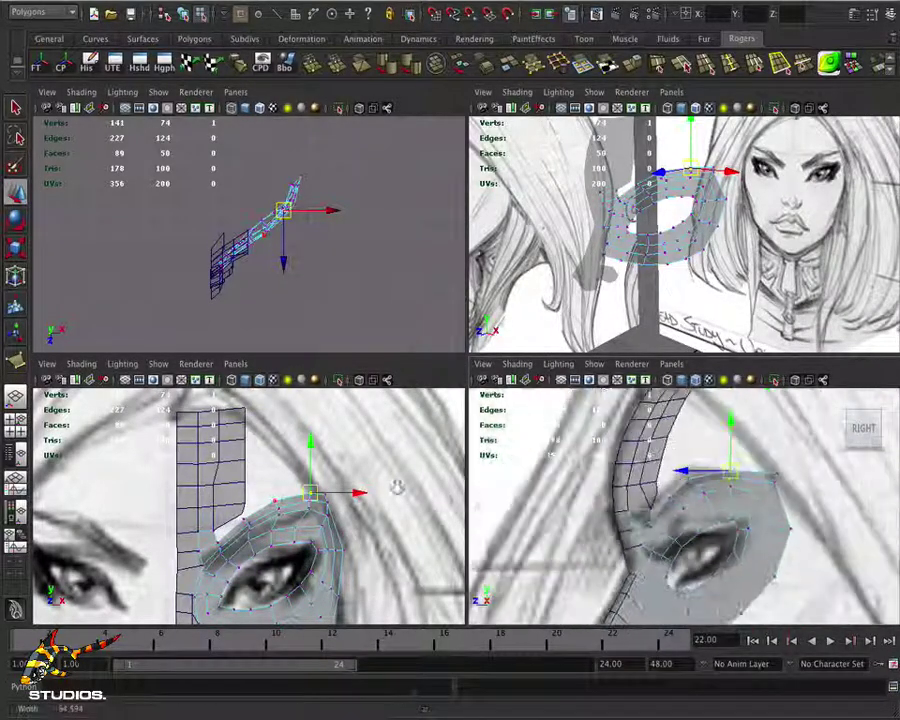
scroll(783, 501, "down", 6)
left_click_drag(776, 547, 776, 547)
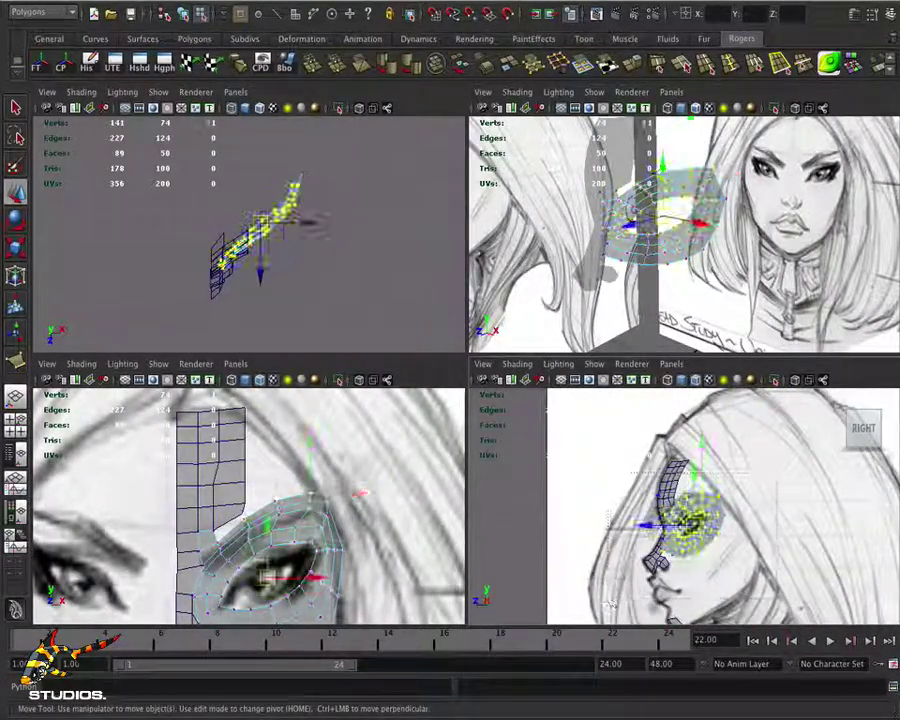
left_click(220, 45)
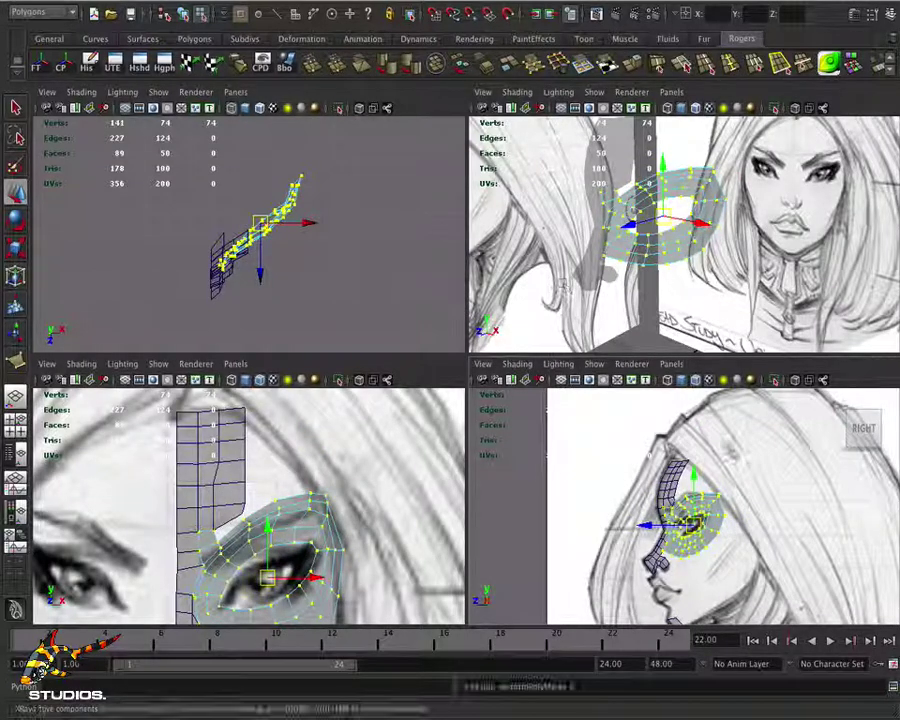
scroll(798, 461, "up", 2)
scroll(798, 461, "down", 1)
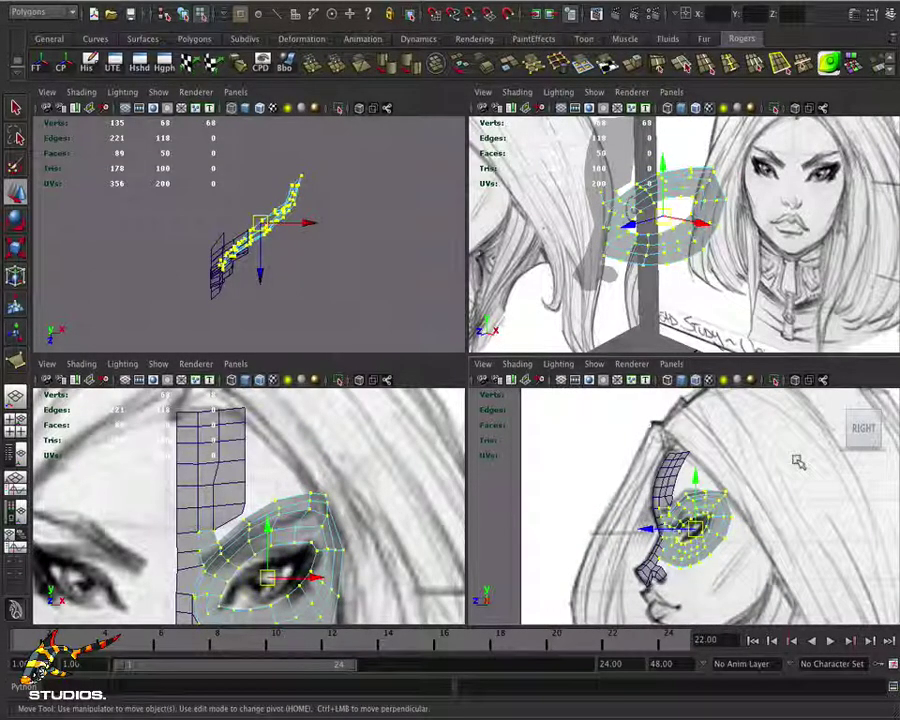
Switch to the forehead mesh and move its whole outer column of vertices slightly inward in the front view
left_click_drag(205, 470, 290, 518, "alt")
left_click(293, 526, "shift")
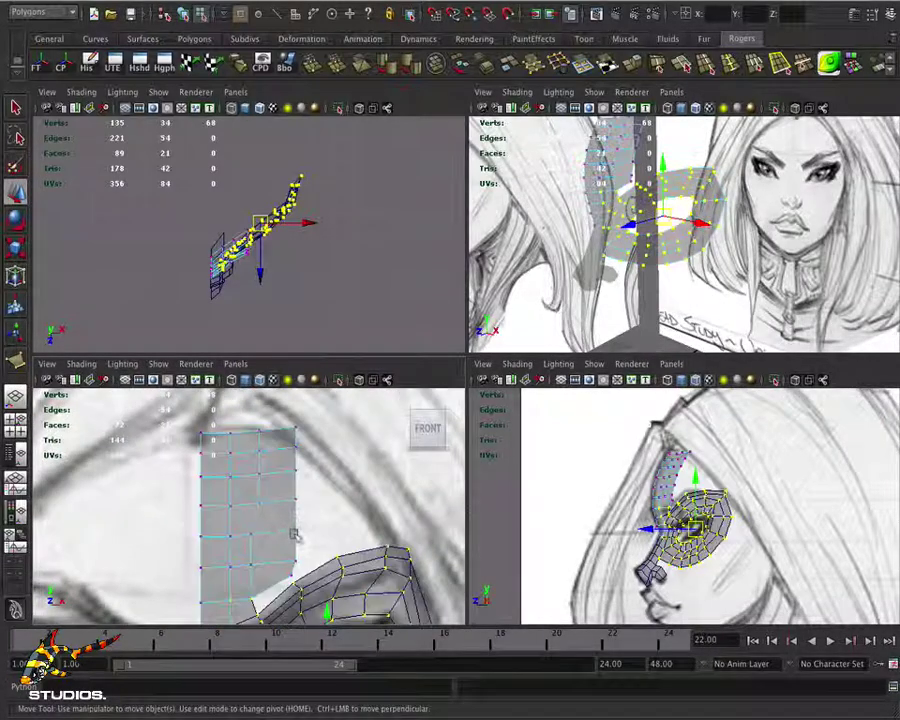
left_click(292, 536)
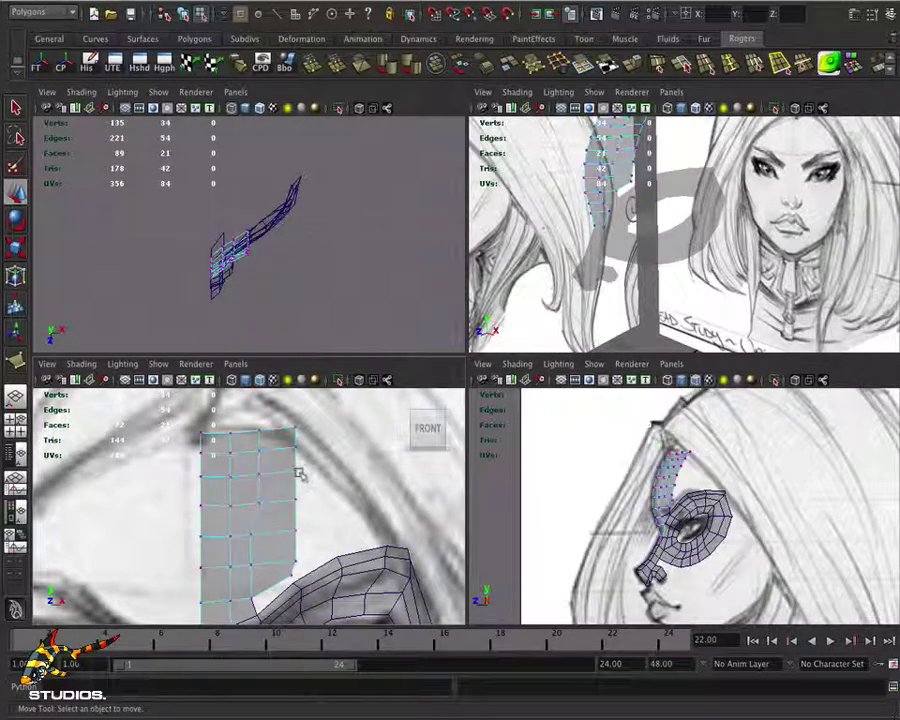
right_click_drag(295, 442, 236, 450)
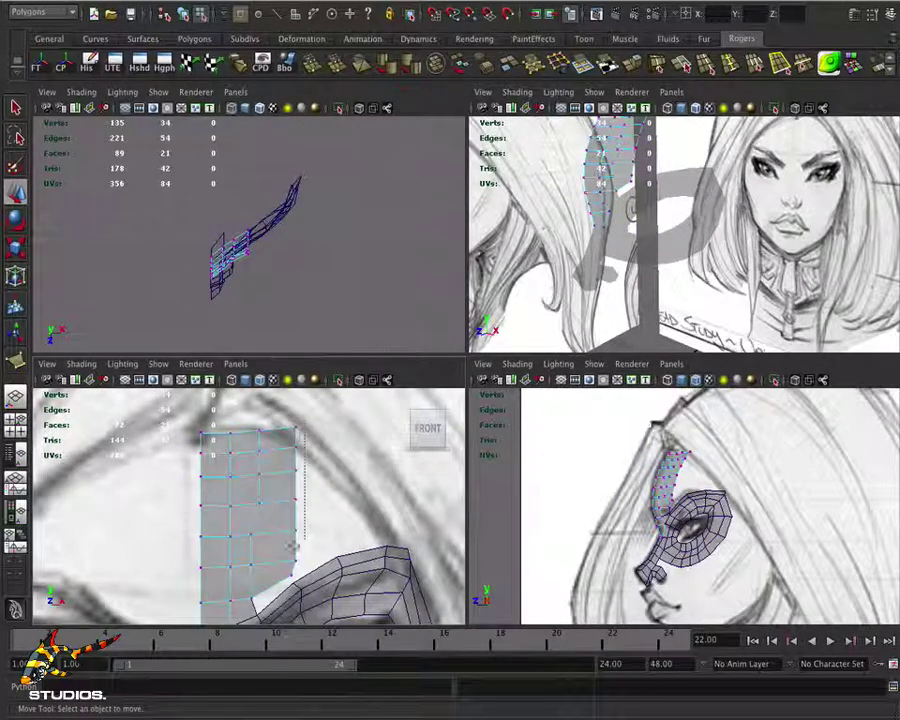
left_click(288, 497)
key("w")
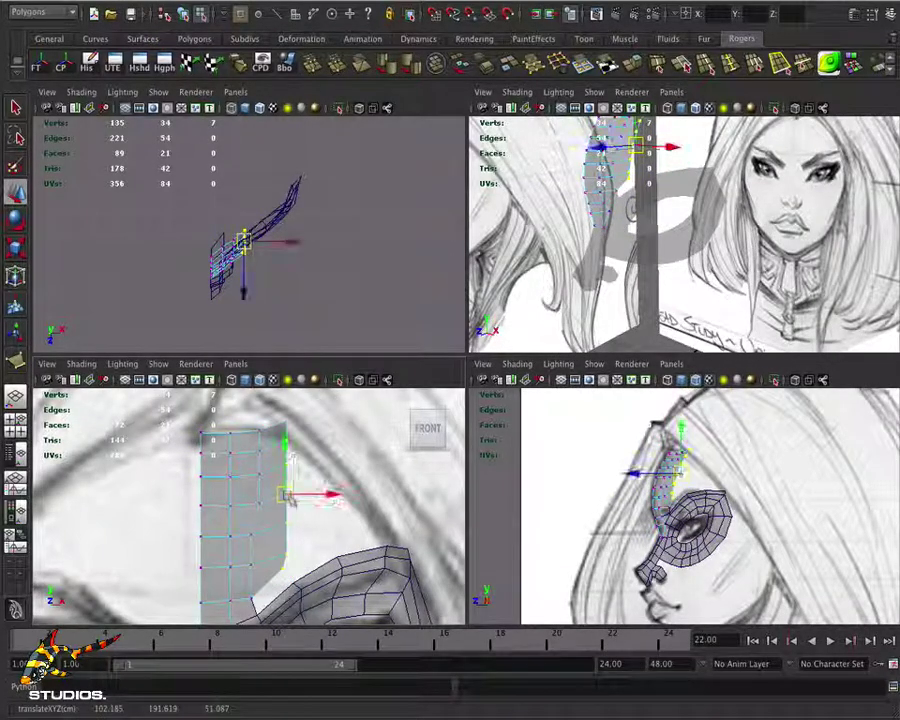
Move the upper vertices of the forehead's neighbouring column inward and adjust a vertex low on the outer border
left_click_drag(269, 521, 246, 425)
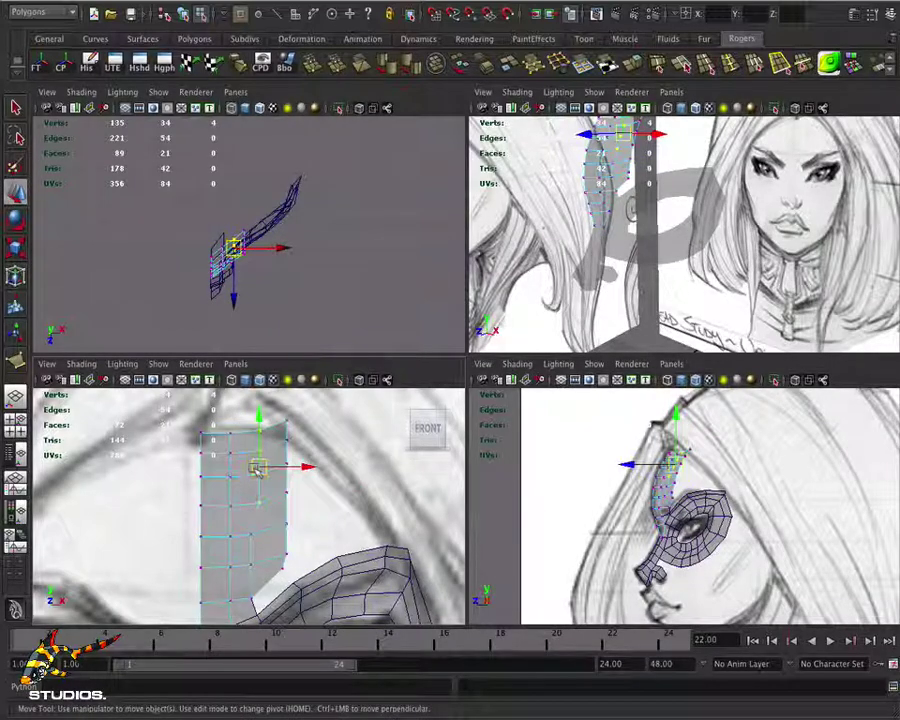
left_click(285, 547)
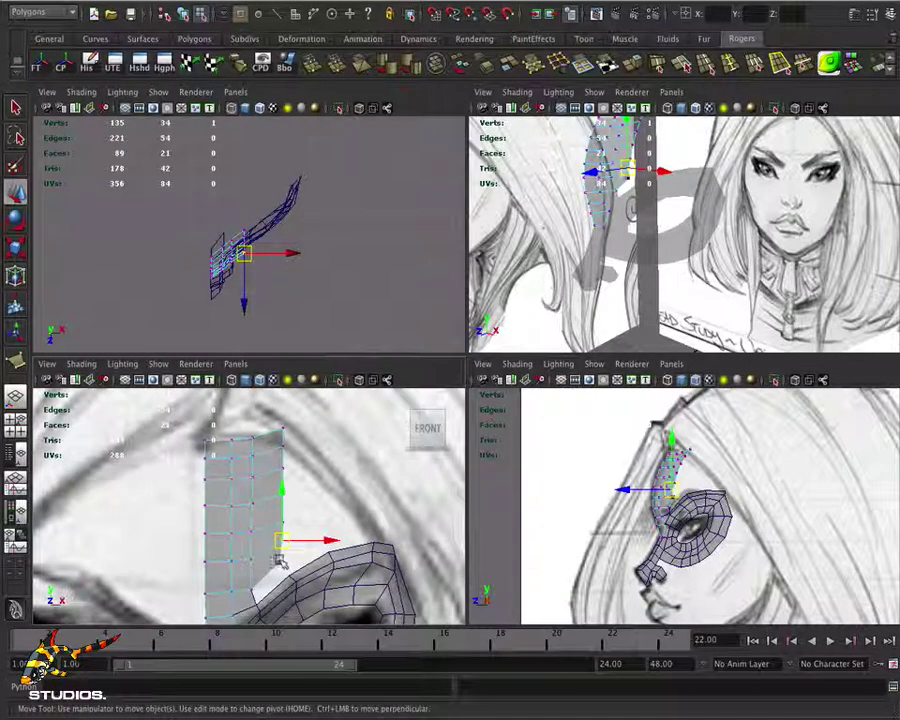
left_click_drag(296, 584, 309, 522, "alt")
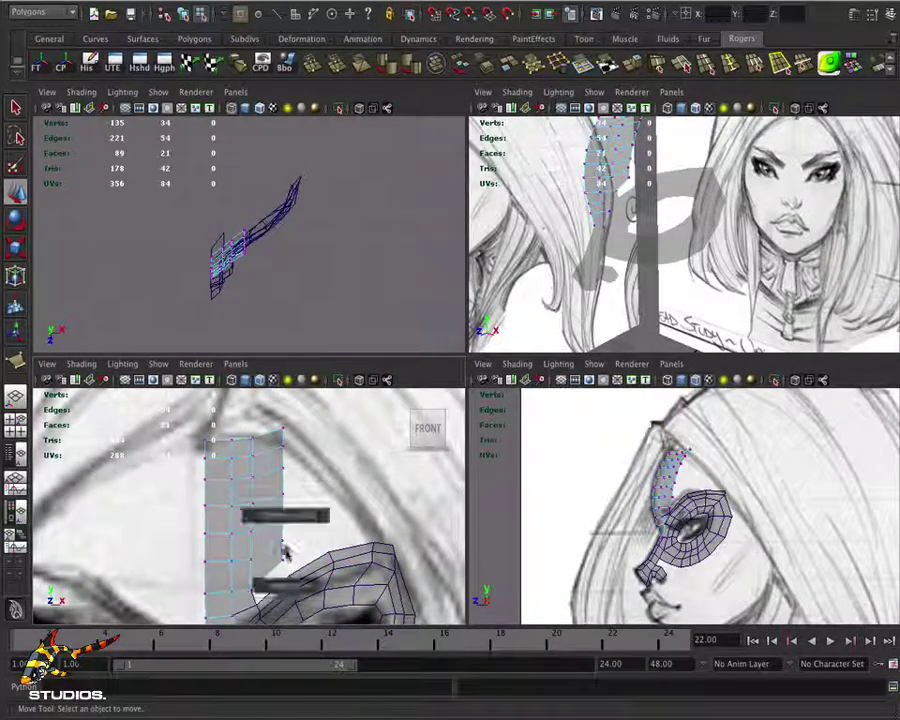
Extrude the six edges of the forehead's outer border and move them outward above the brow
right_click_drag(283, 442, 284, 408)
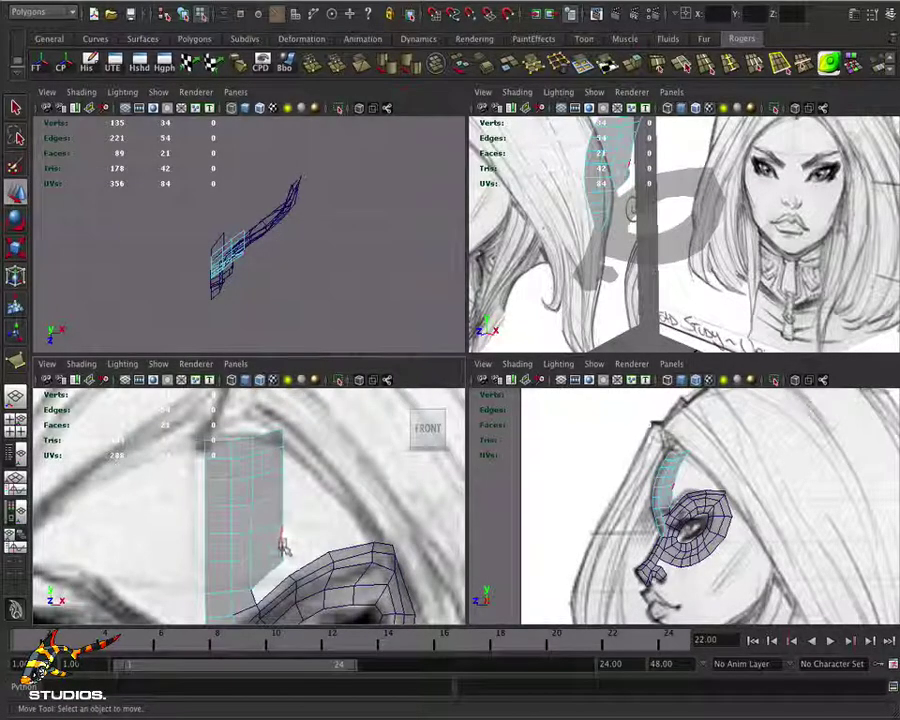
key("q")
left_click(287, 555)
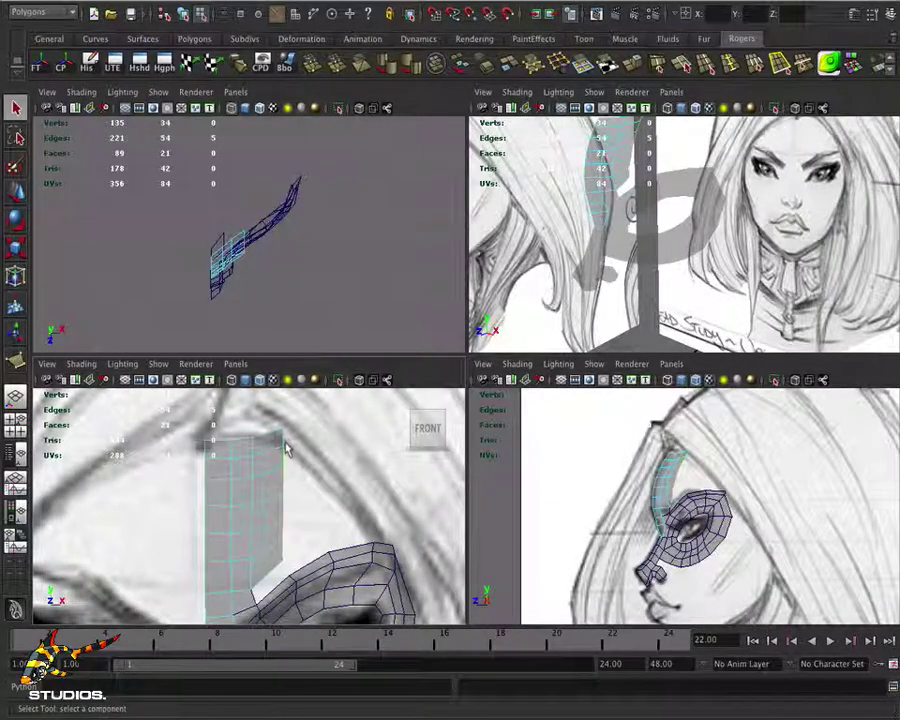
key("F8")
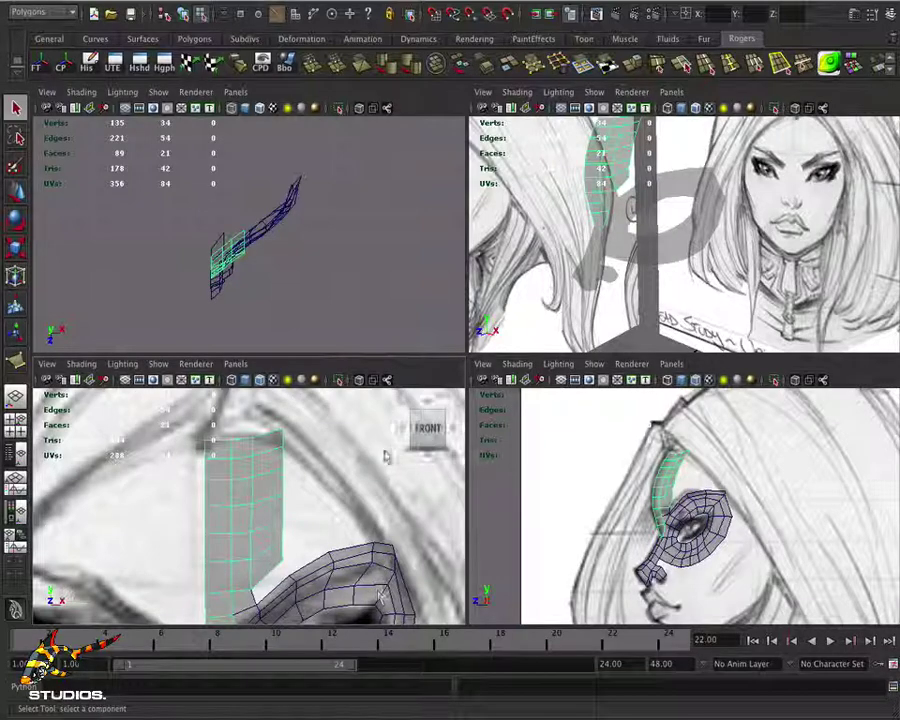
key("g")
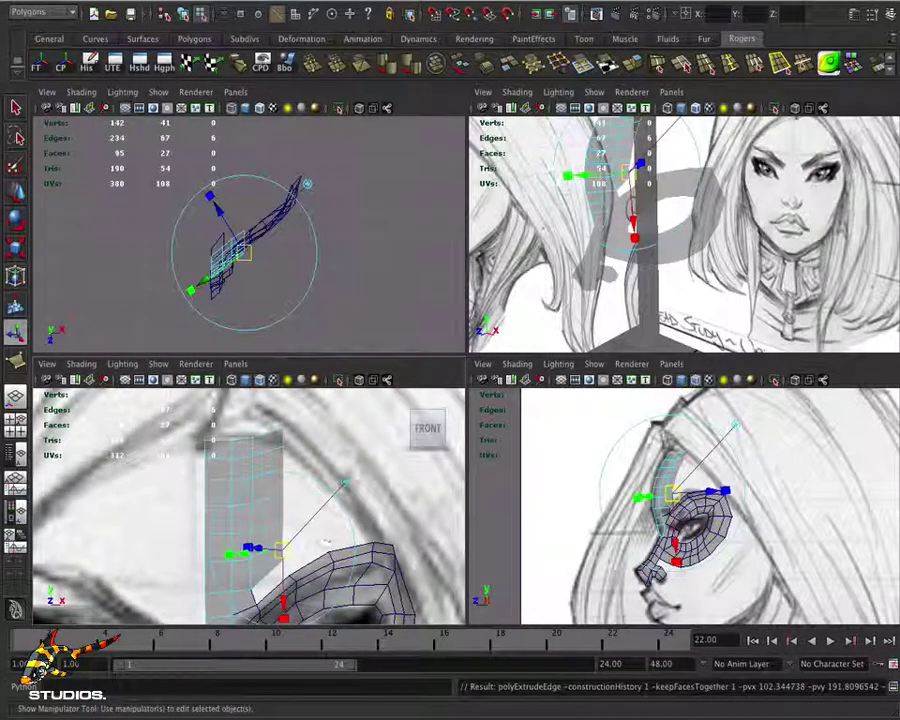
left_click(342, 474)
left_click_drag(289, 496, 360, 520)
Extrude the forehead's outer edges a second time and move them straight outward along the world X axis
key("g")
key("ctrl+z")
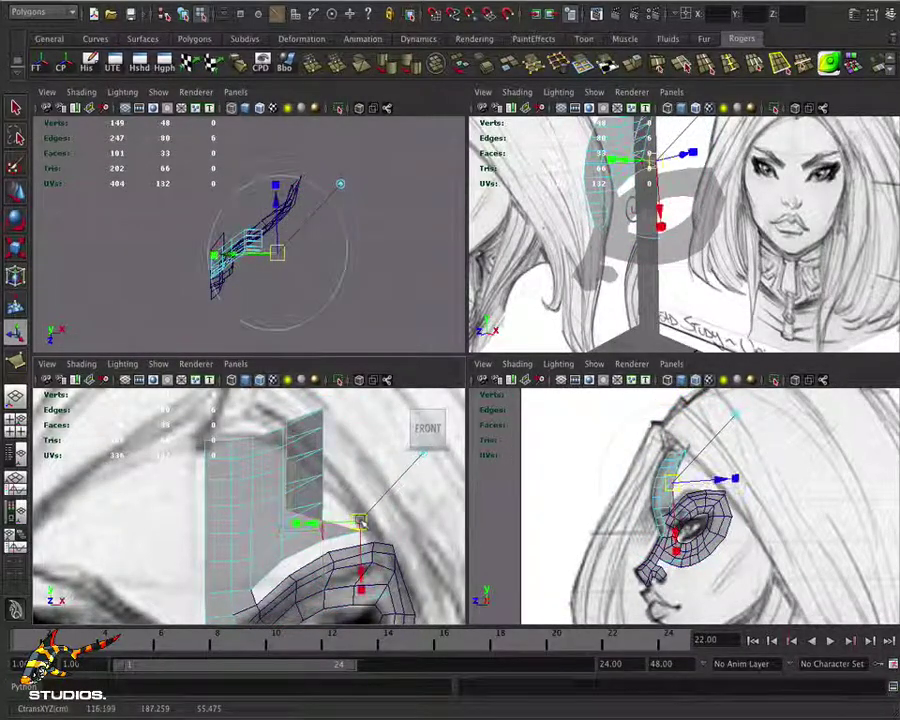
key("ctrl+z")
key("Insert")
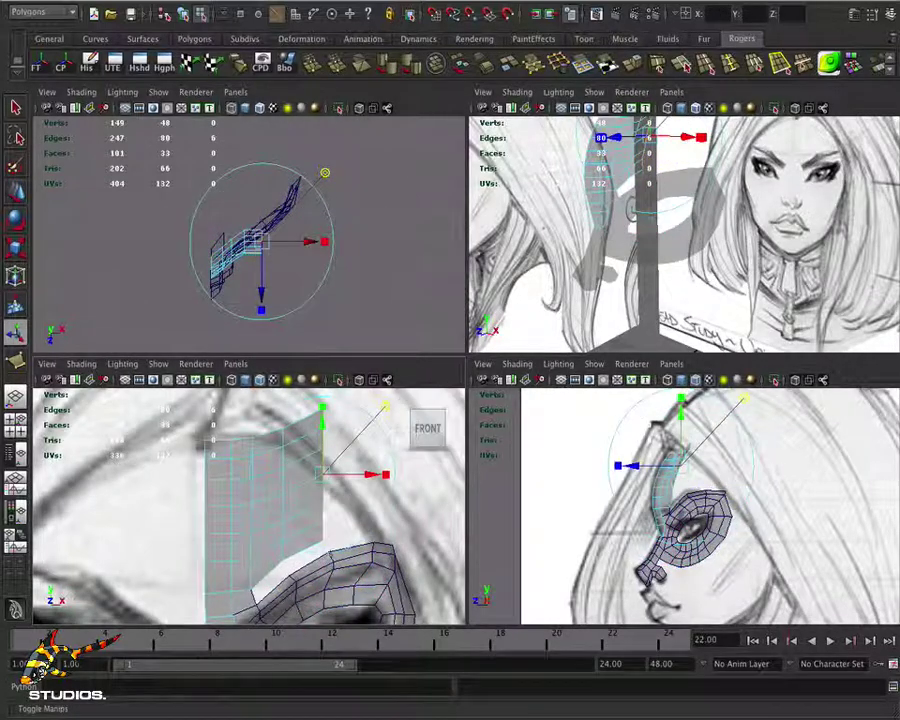
left_click_drag(331, 473, 377, 476)
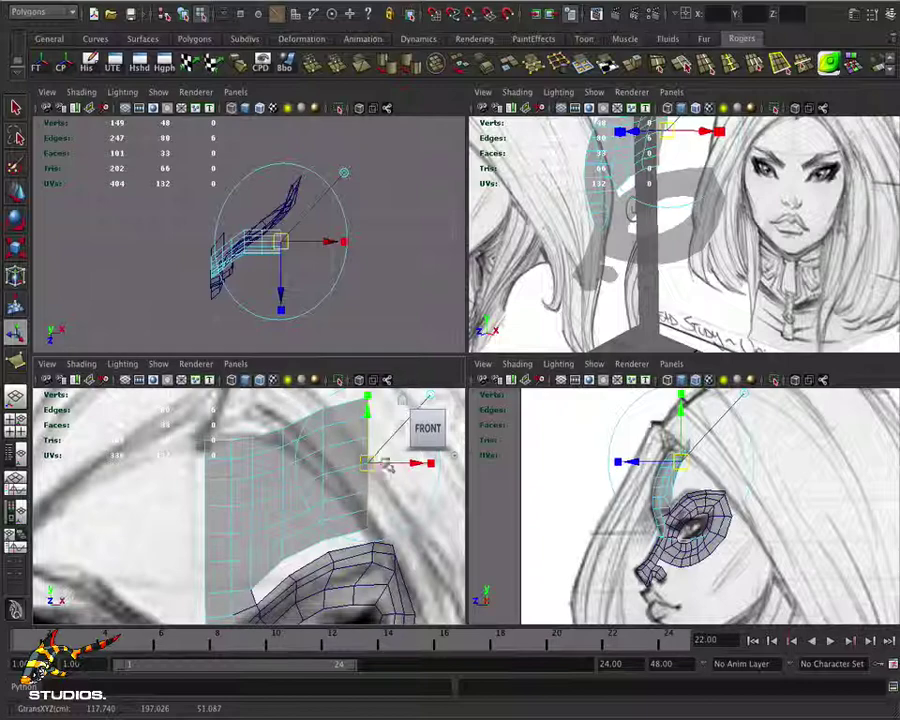
Extrude a third, narrower strip from the forehead's outer border, reaching past the eye mesh's outer brow corner
key("ctrl+e")
left_click_drag(370, 520, 352, 500)
left_click(376, 474)
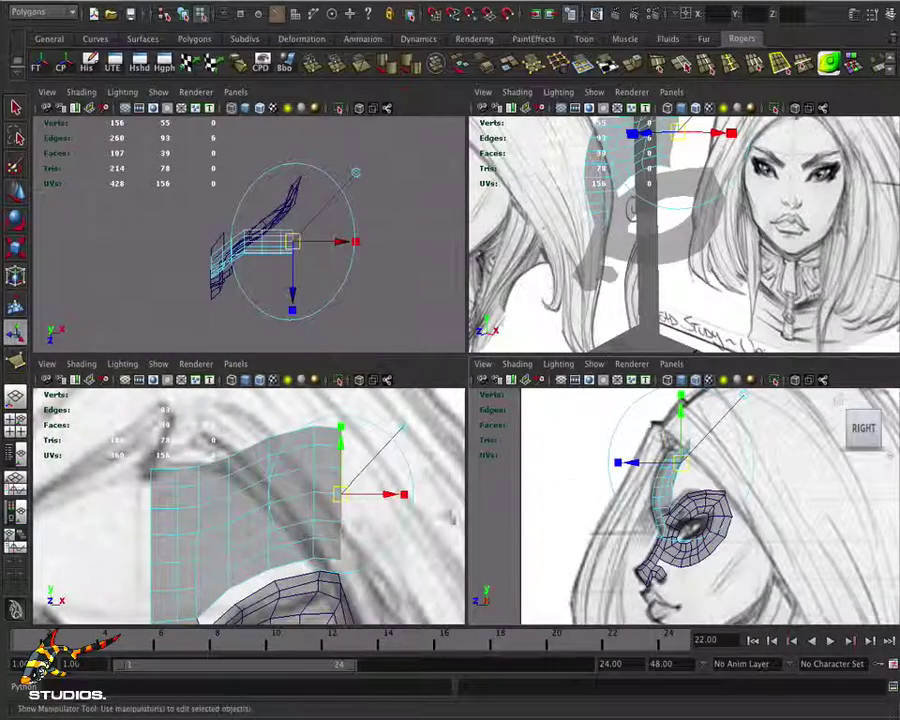
Move the new outer forehead faces backward in the top view, the outermost column furthest, to follow the eye mesh's curve
left_click_drag(600, 300, 540, 295, "alt")
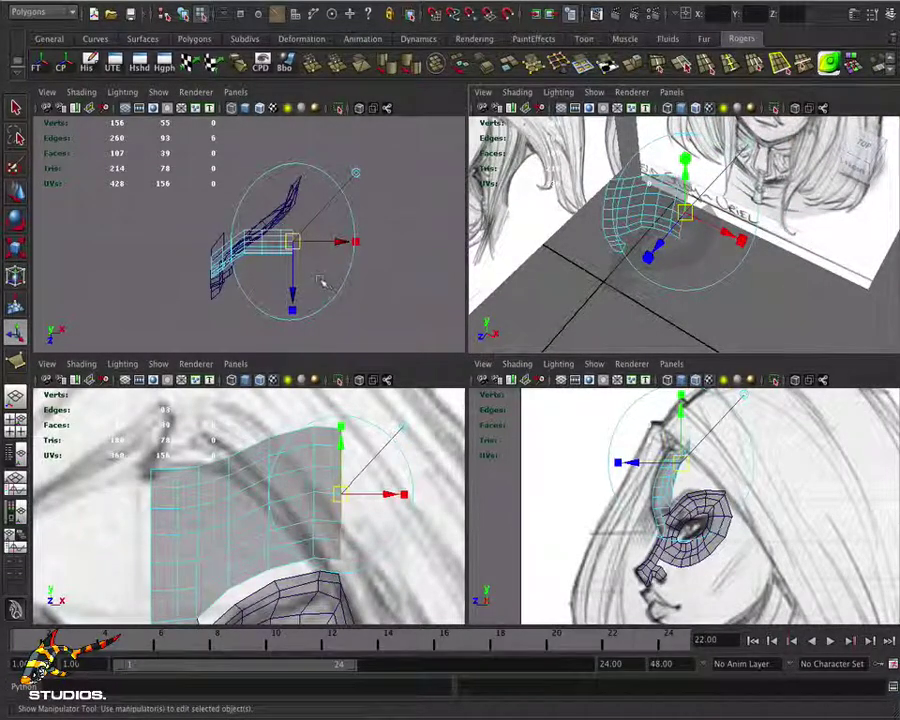
right_click(272, 249)
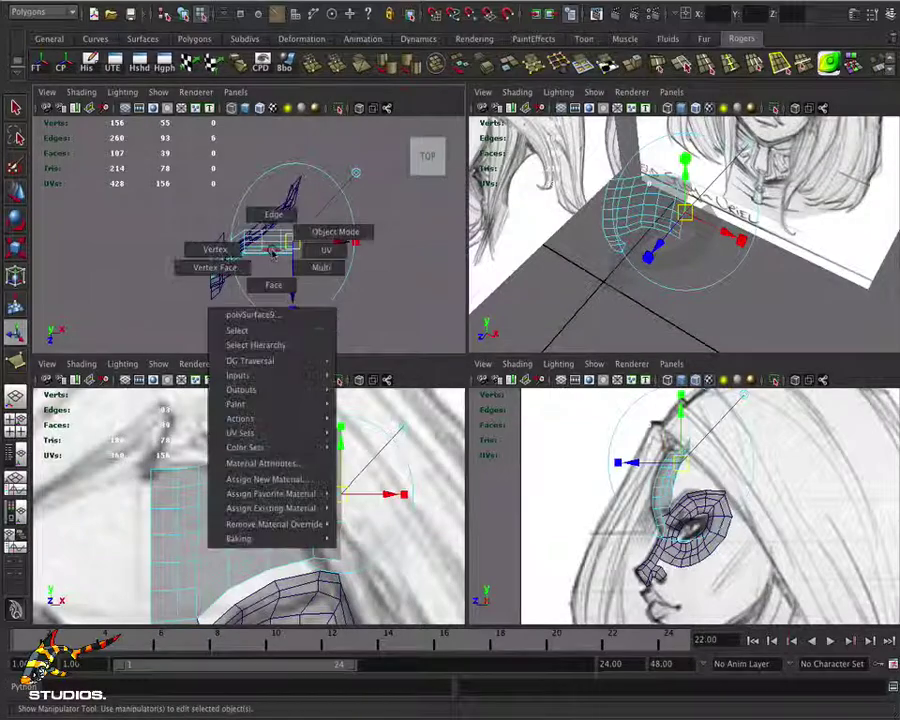
left_click(272, 284)
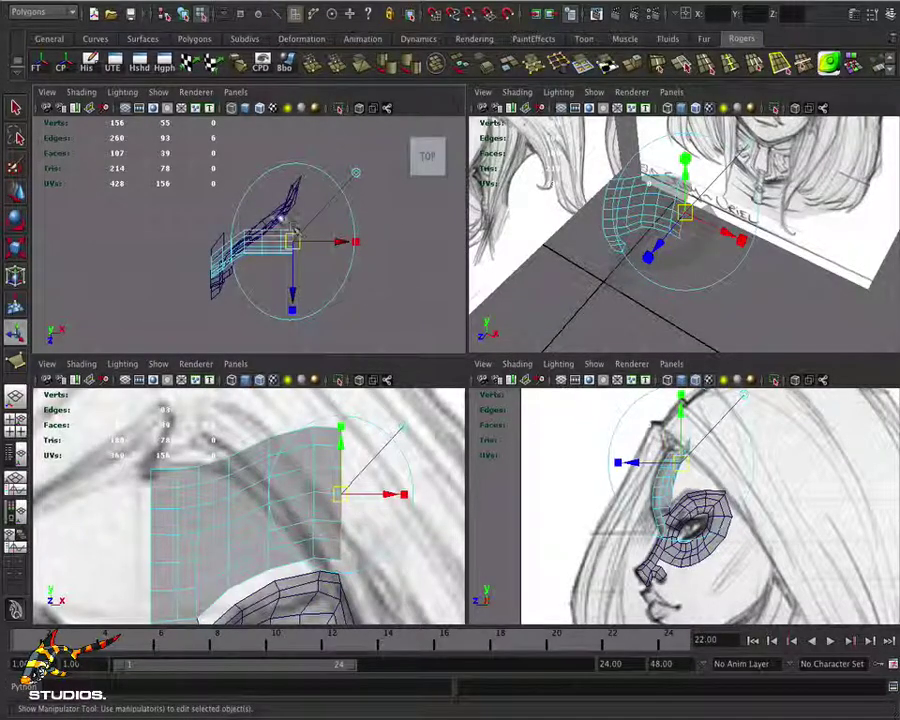
left_click_drag(257, 203, 335, 280)
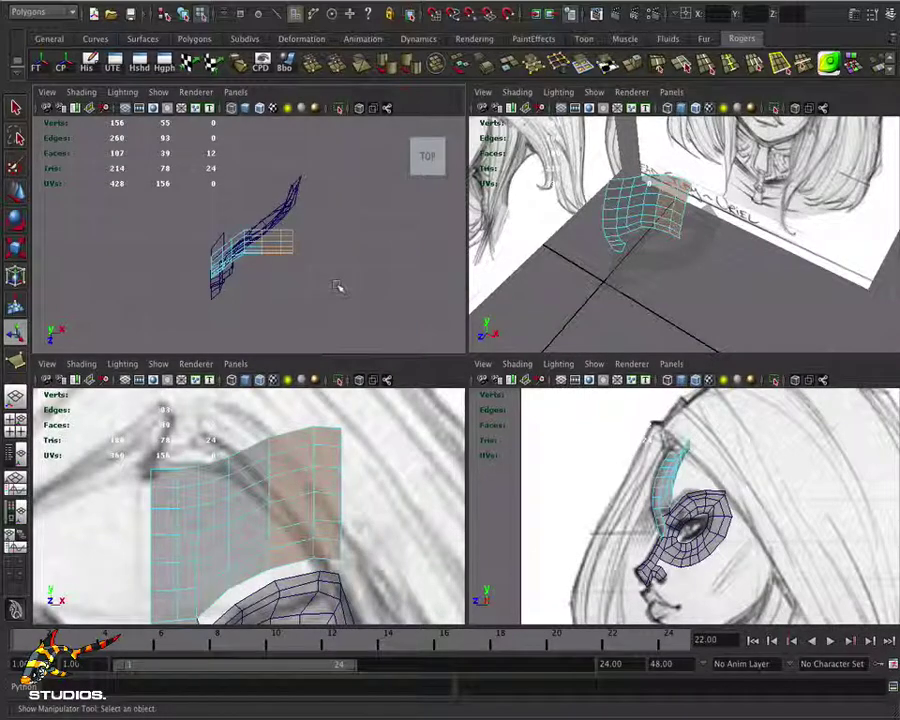
key("w")
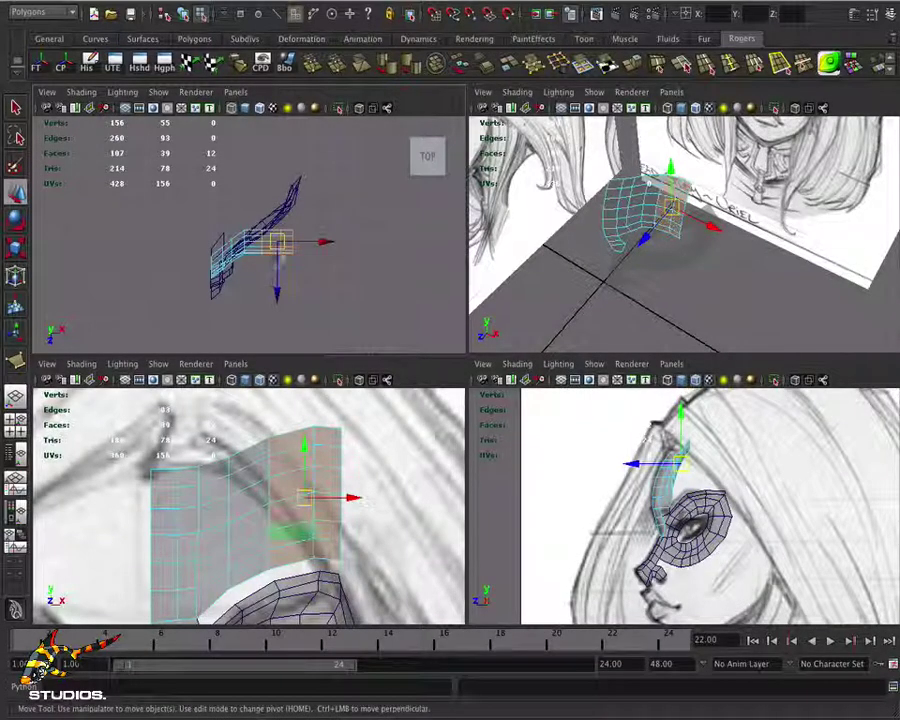
left_click_drag(283, 236, 309, 233)
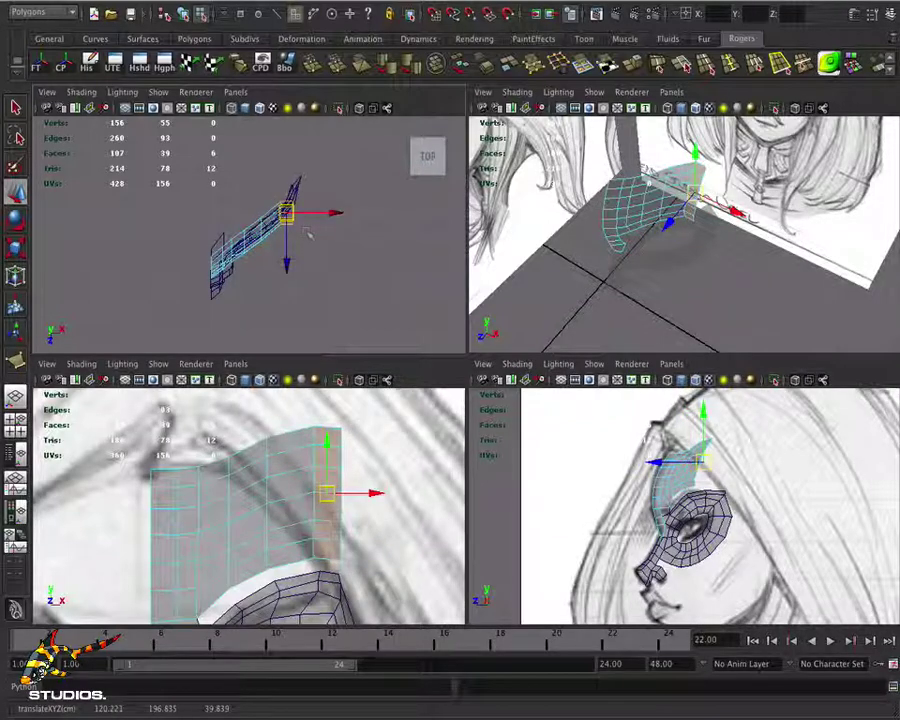
Rotate the outermost column of forehead faces and move it further back to line up with the eye mesh's outer end
key("e")
left_click_drag(331, 287, 348, 237)
key("w")
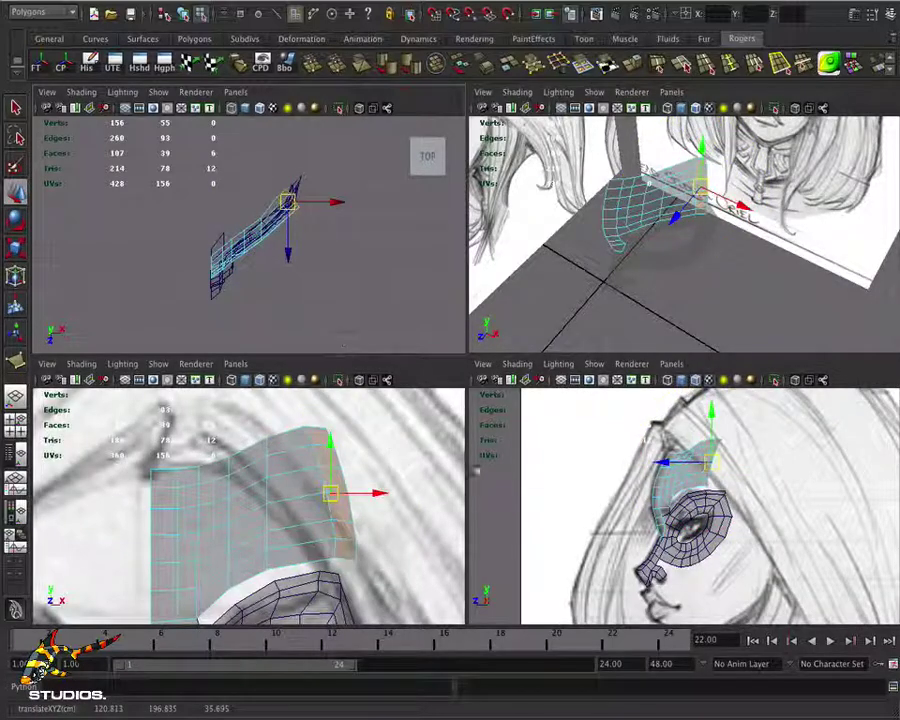
Reshape the forehead's upper outer vertices inward and shift the lower outer vertices to follow the brow contour in the front view
scroll(700, 505, "up", 3)
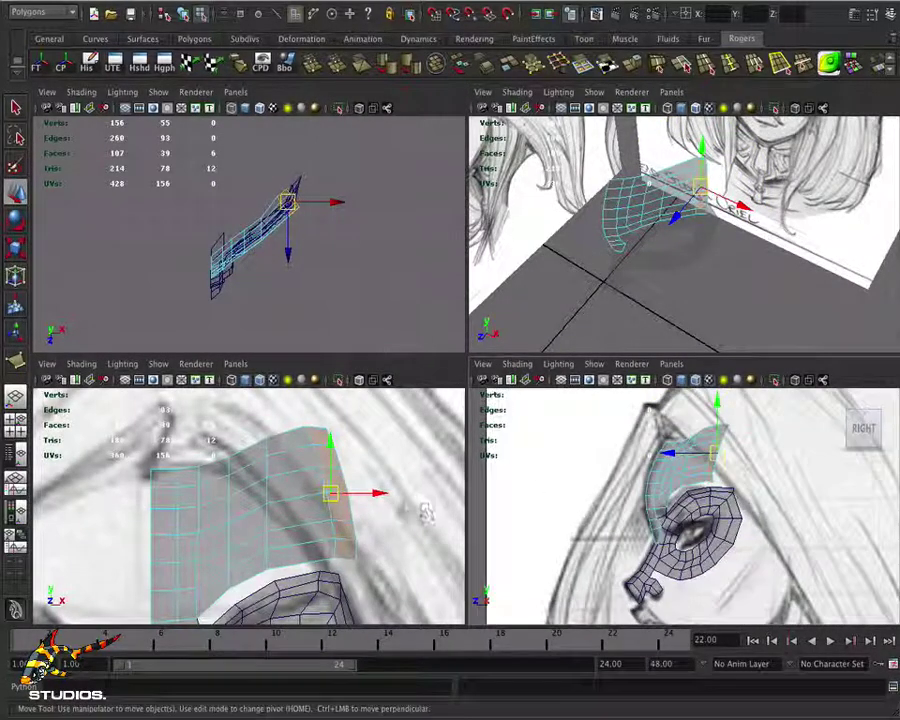
scroll(424, 513, "down", 3)
middle_click_drag(424, 513, 270, 452, "alt")
scroll(275, 480, "up", 2)
right_click_drag(275, 480, 118, 508, "alt")
scroll(256, 470, "up", 1)
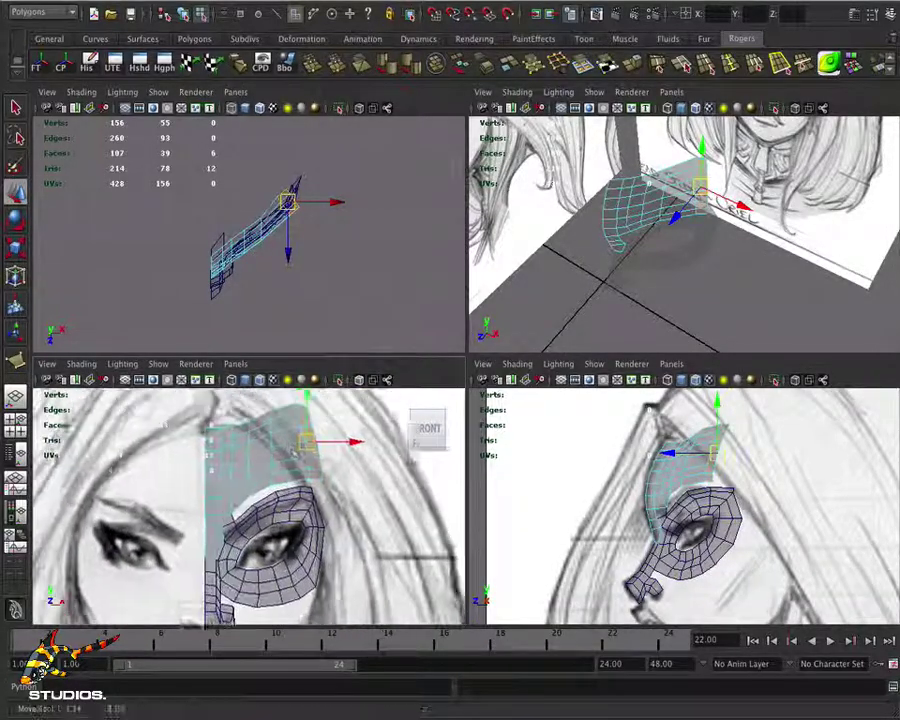
middle_click_drag(256, 440, 256, 500, "alt")
right_click(256, 443)
mouse_move(253, 493)
right_mouse_down()
mouse_move(256, 478)
mouse_move(242, 484)
right_mouse_up()
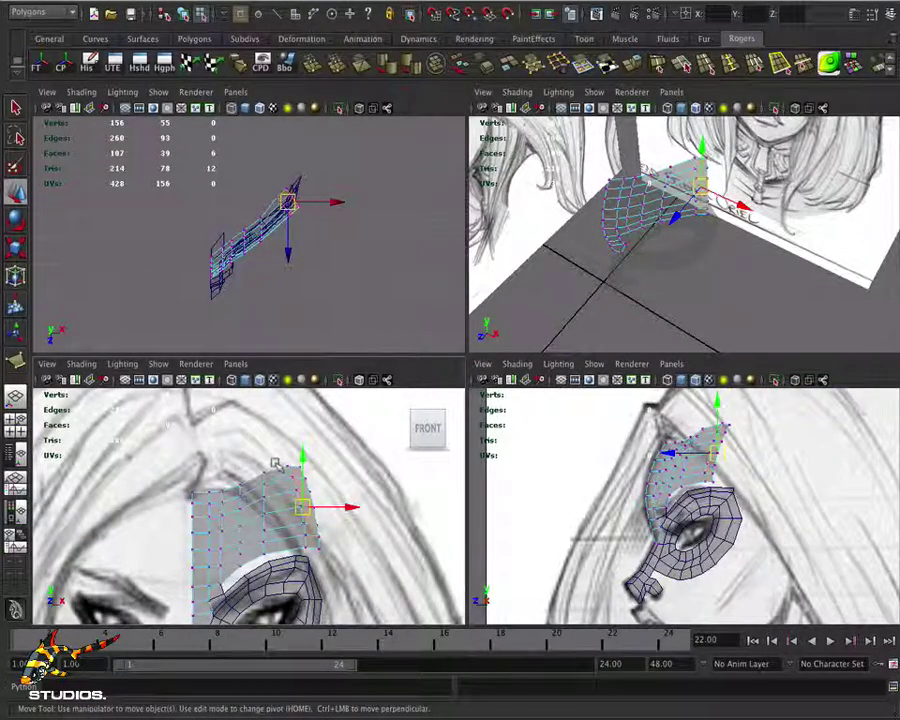
key("F9")
left_click_drag(248, 470, 255, 497)
left_click_drag(299, 469, 306, 532)
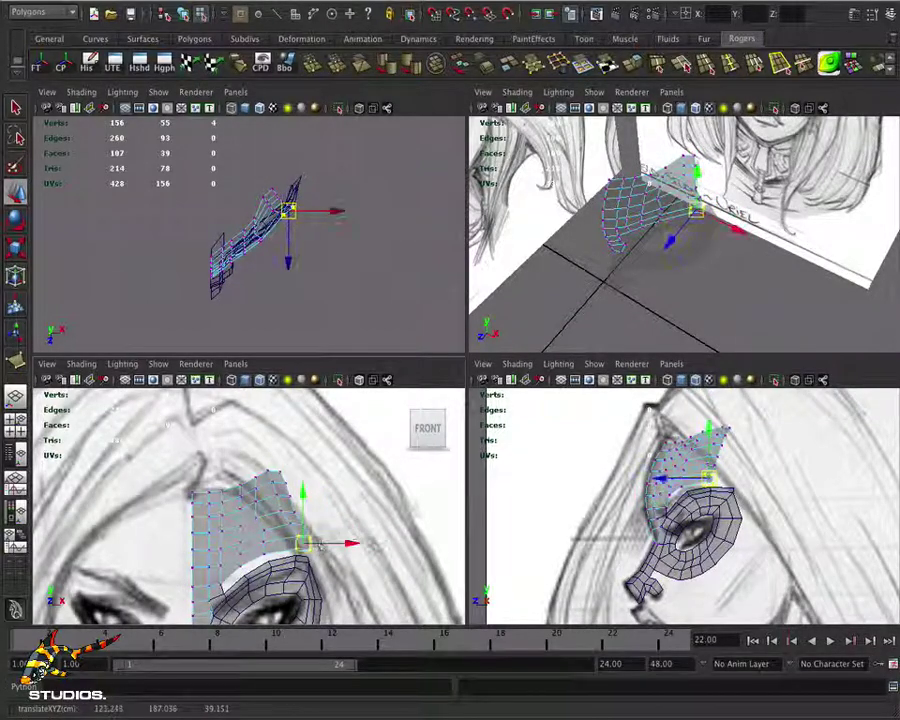
Finish the forehead vertex edits and save the scene
middle_click_drag(306, 532, 301, 490, "alt")
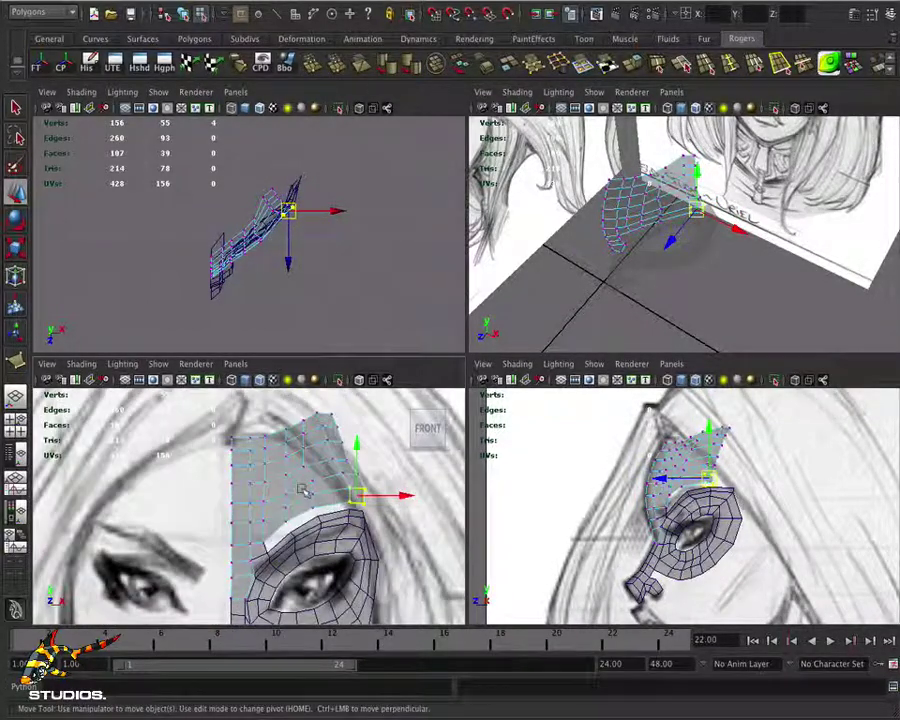
left_click(303, 467)
right_click_drag(303, 467, 200, 445, "alt")
middle_click_drag(200, 445, 165, 423, "alt")
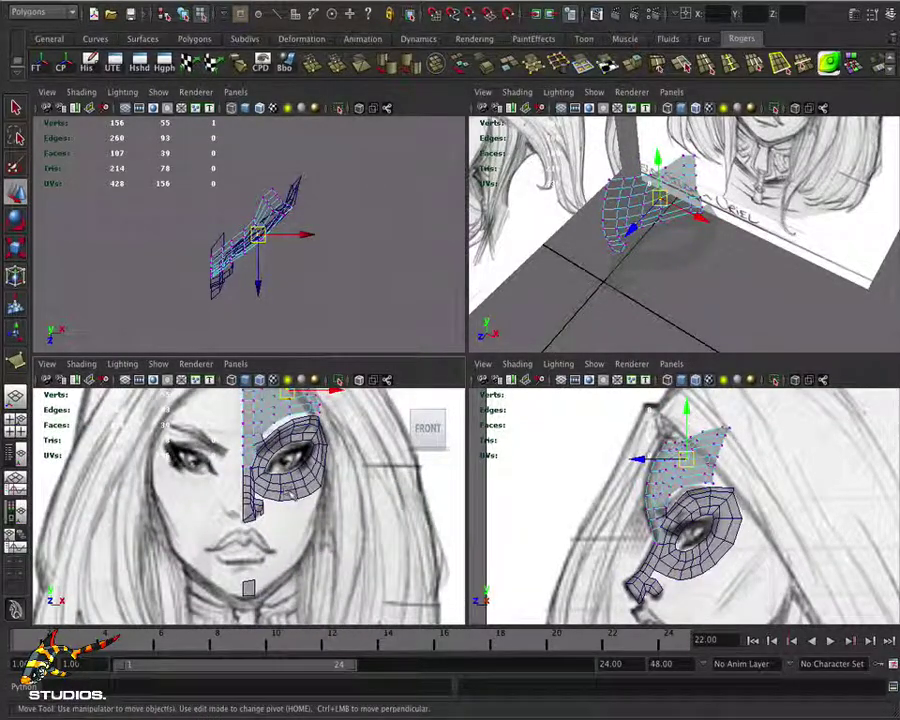
key("q")
key("ctrl+s")
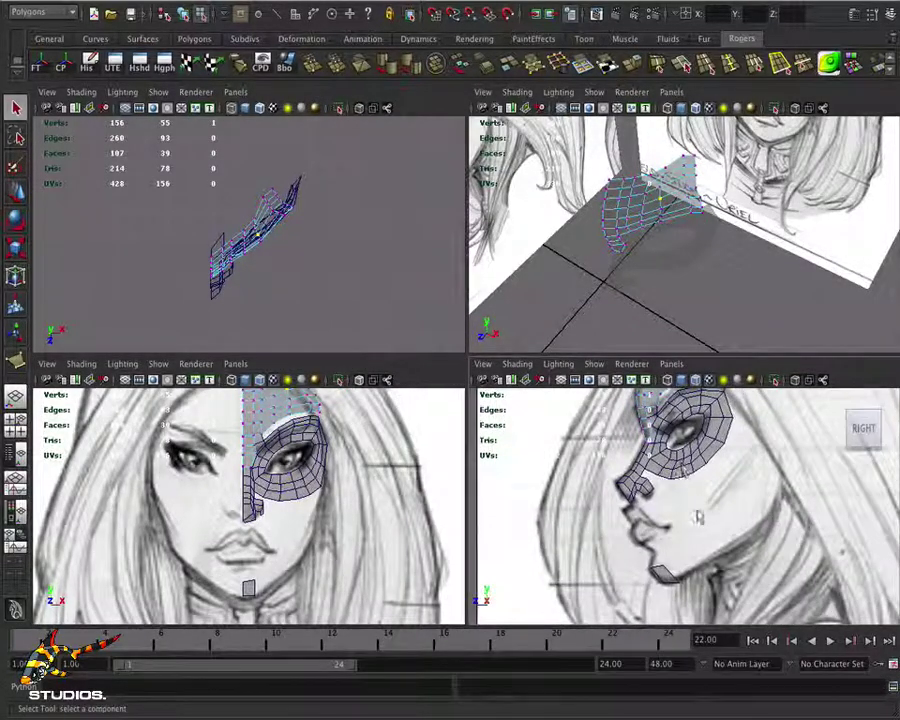
Extrude the chin face's back edge and move it backward and outward to start the jawline in the side and front views
scroll(726, 480, "up", 1)
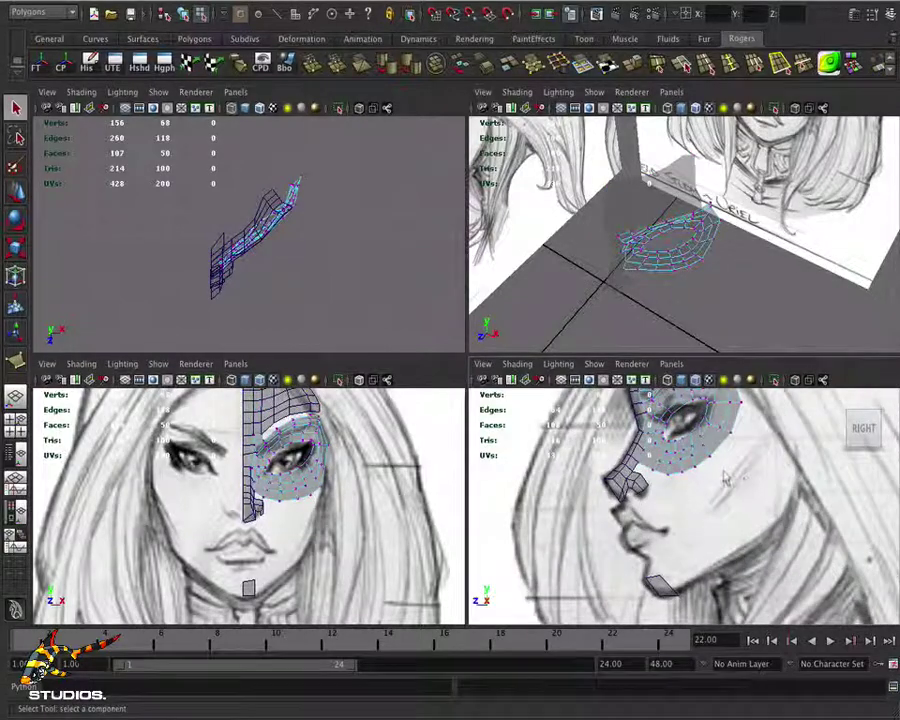
scroll(610, 476, "down", 1)
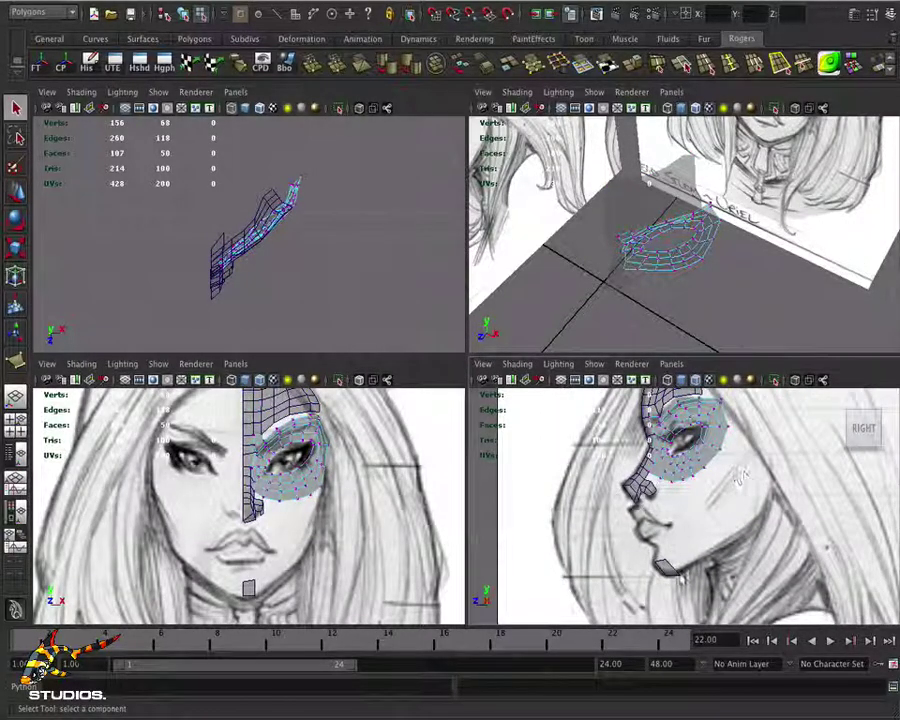
scroll(697, 533, "up", 1)
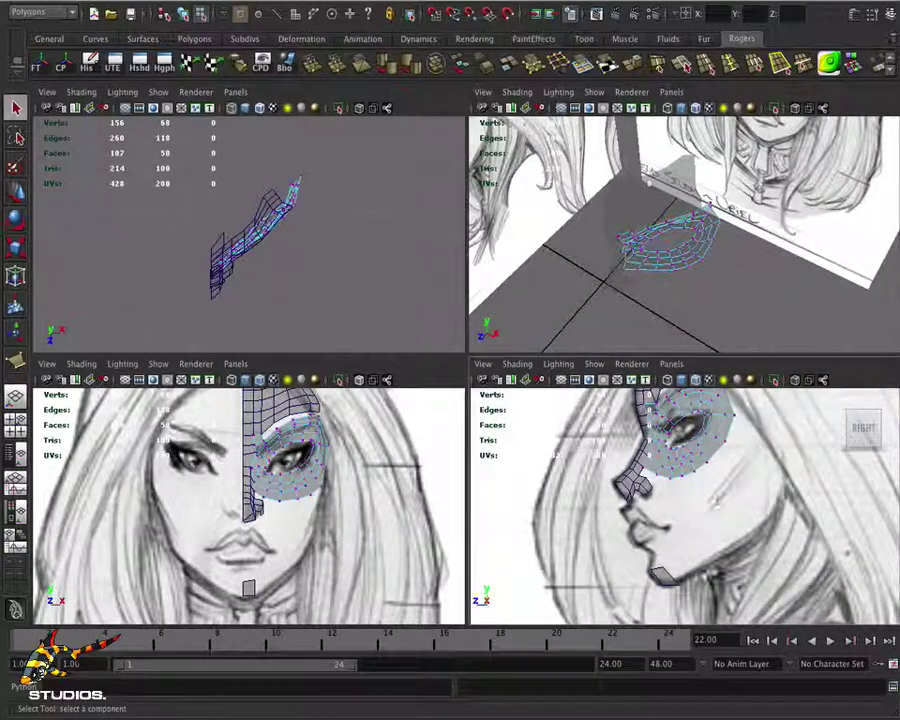
left_click(668, 578)
right_click_drag(663, 446, 605, 440)
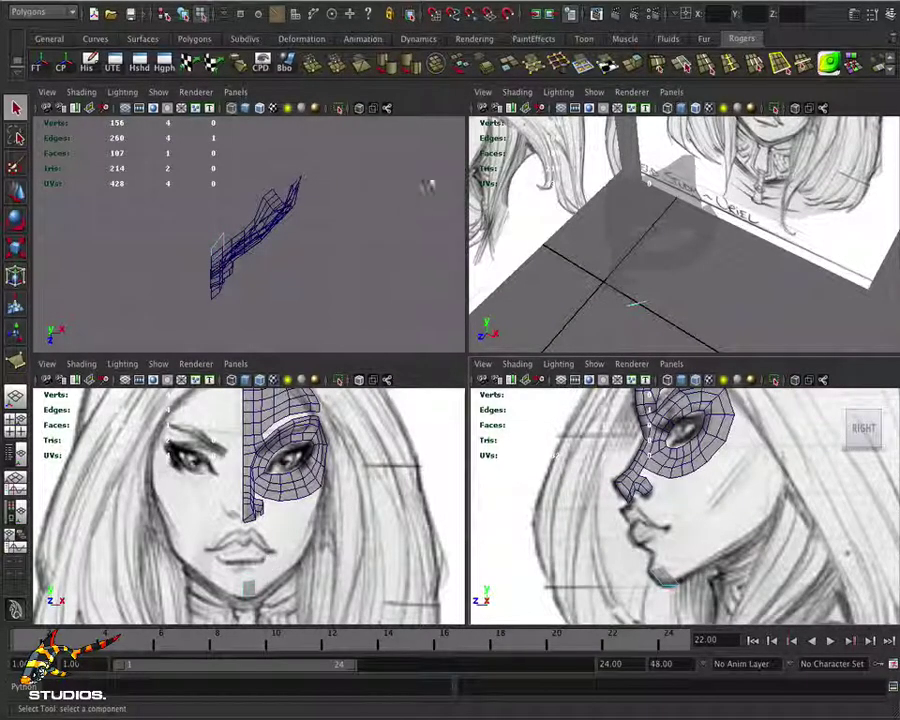
key("ctrl+e")
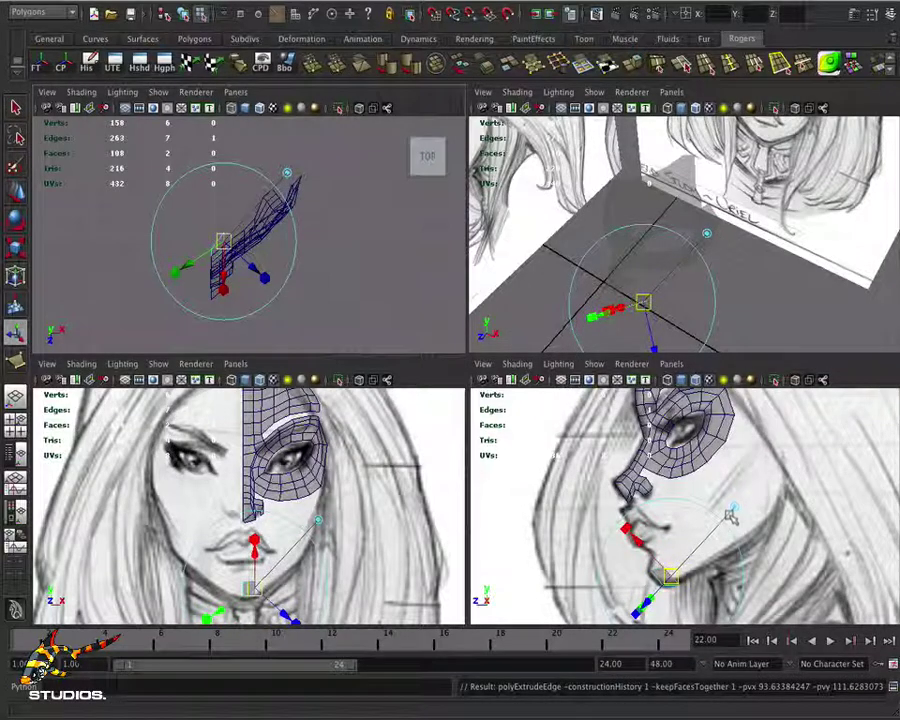
left_click(732, 512)
left_click_drag(670, 577, 686, 568)
left_click_drag(255, 580, 265, 582)
Extrude two more jaw segments from the open edge, following the sketched jawline in both the side and front views
key("ctrl+e")
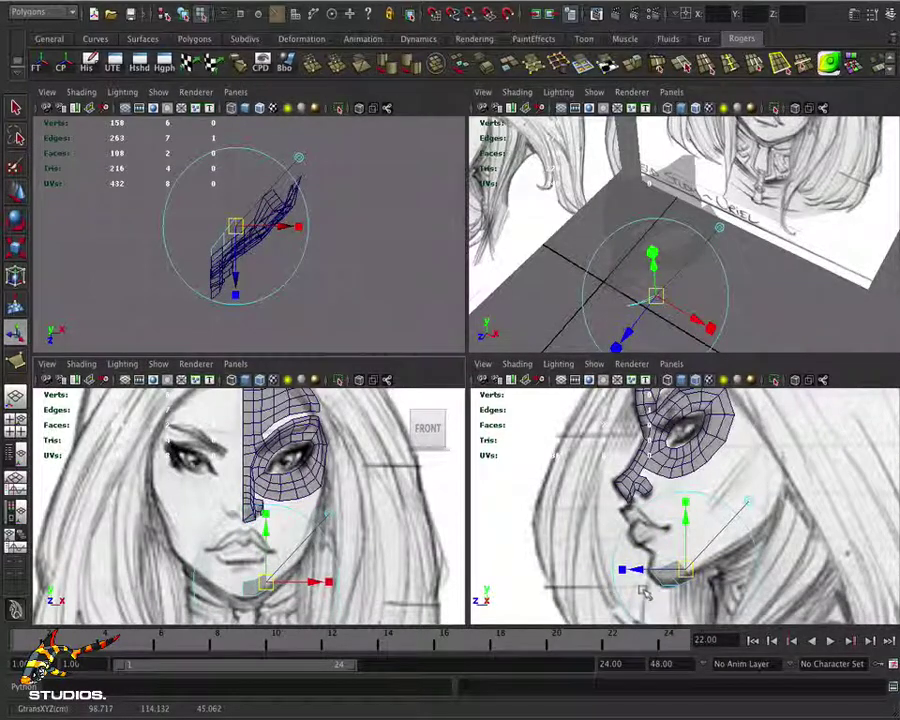
left_click_drag(701, 563, 718, 552)
left_click_drag(274, 571, 278, 571)
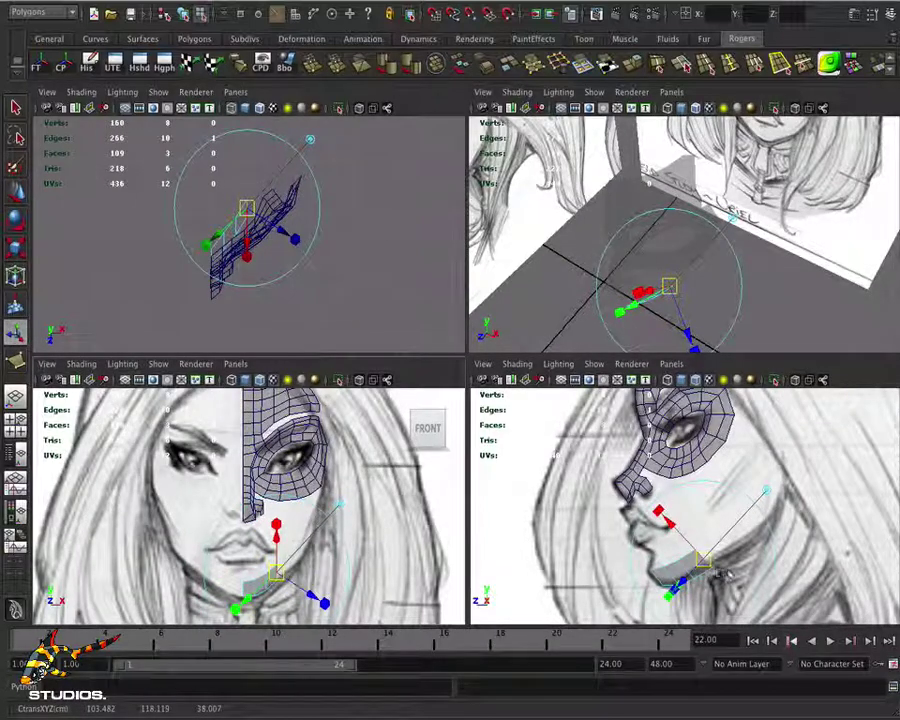
key("ctrl+e")
left_click_drag(703, 557, 720, 548)
left_click_drag(272, 562, 290, 560)
Continue the jaw strip with two more extruded segments, placing each along the lower jaw contour toward the jaw corner
key("ctrl+e")
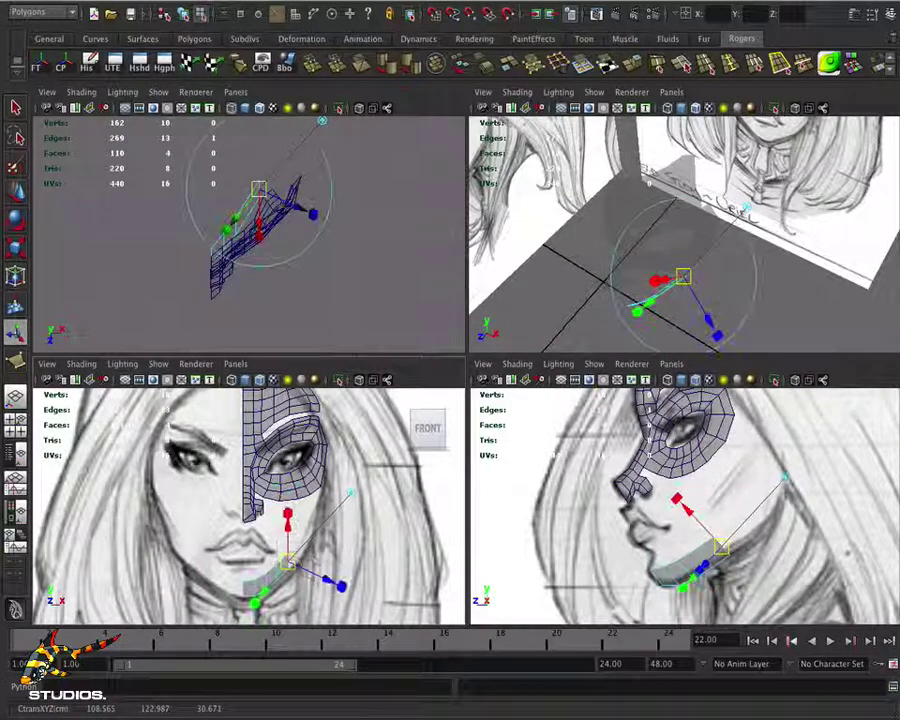
left_click_drag(725, 545, 738, 534)
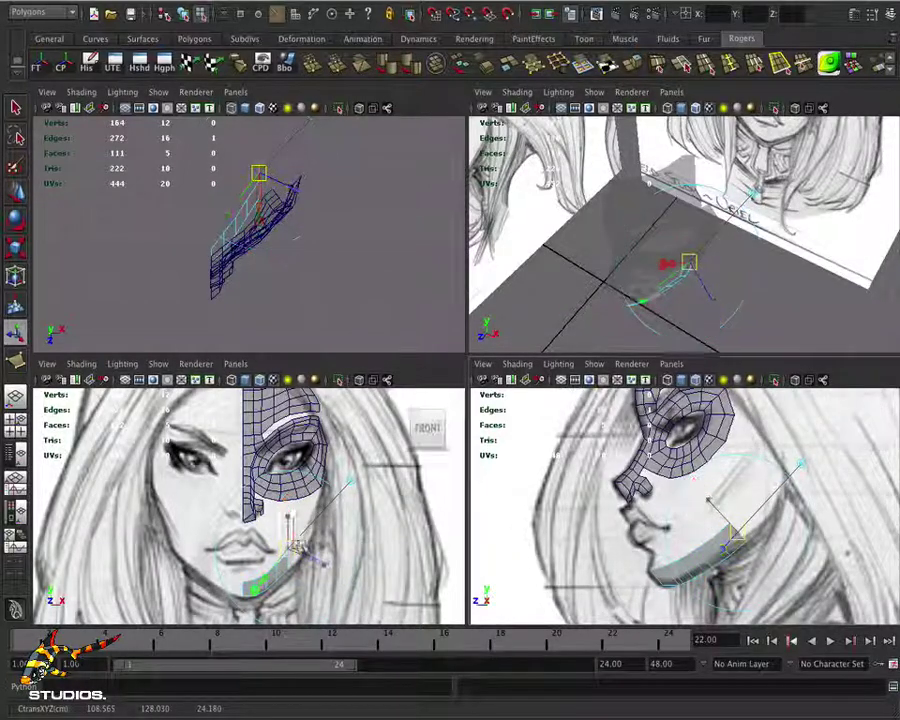
left_click_drag(312, 547, 324, 547)
key("ctrl+e")
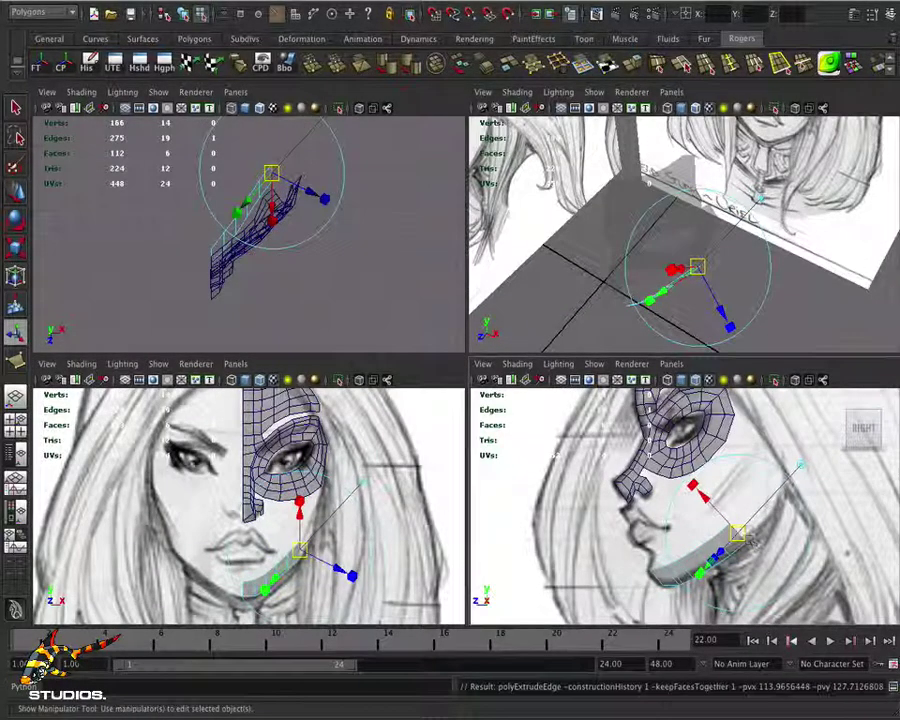
left_click_drag(740, 533, 757, 517)
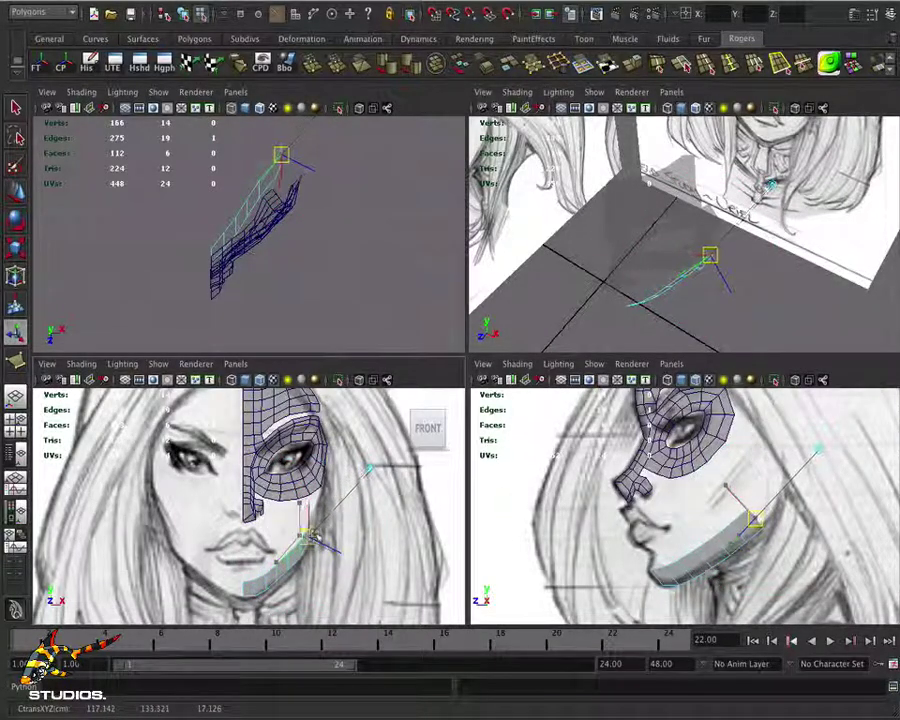
Extrude two final segments around the jaw corner and up toward the ear, aligning each with the face outline in the front view
key("ctrl+e")
left_click_drag(756, 517, 769, 500)
left_click(769, 500)
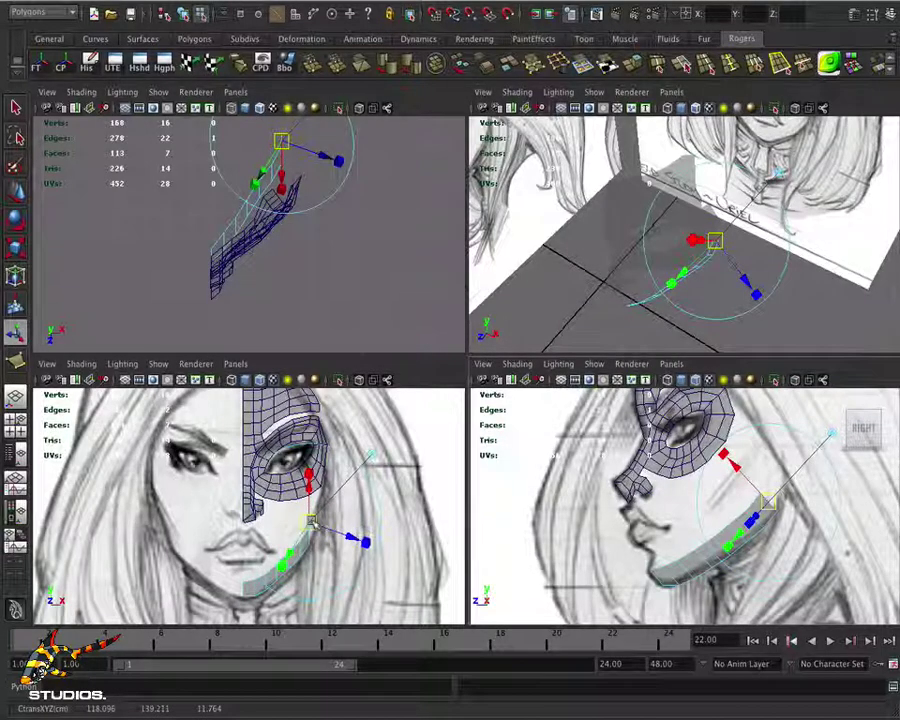
left_click_drag(311, 521, 319, 514)
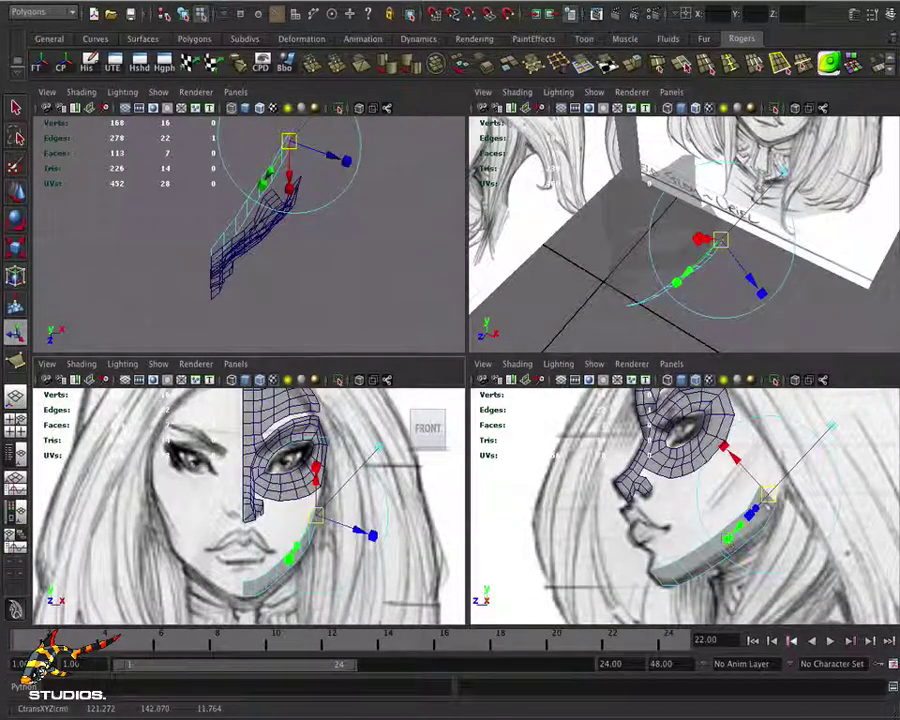
key("g")
left_click_drag(767, 492, 783, 476)
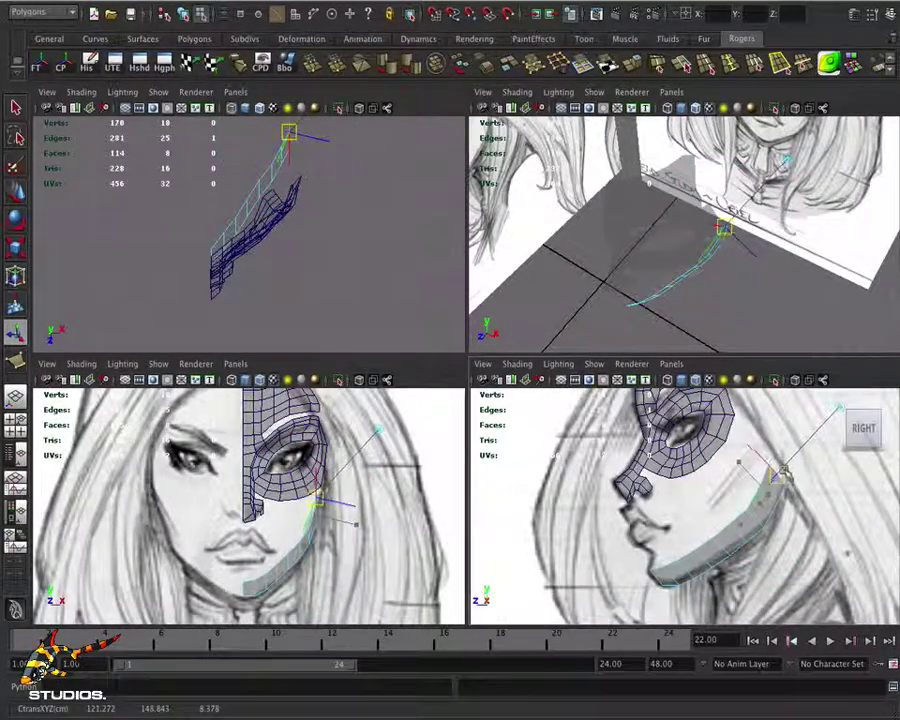
left_click_drag(374, 504, 388, 489)
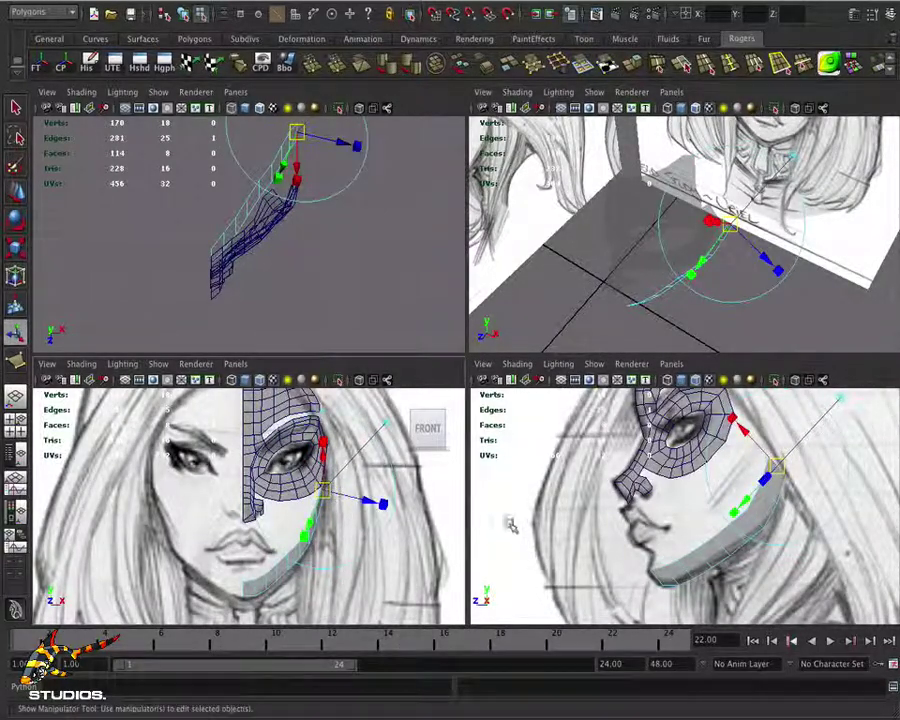
Select the five lower outer border edges of the eye mesh and extrude them downward as the first row of cheek faces
scroll(288, 524, "up", 4)
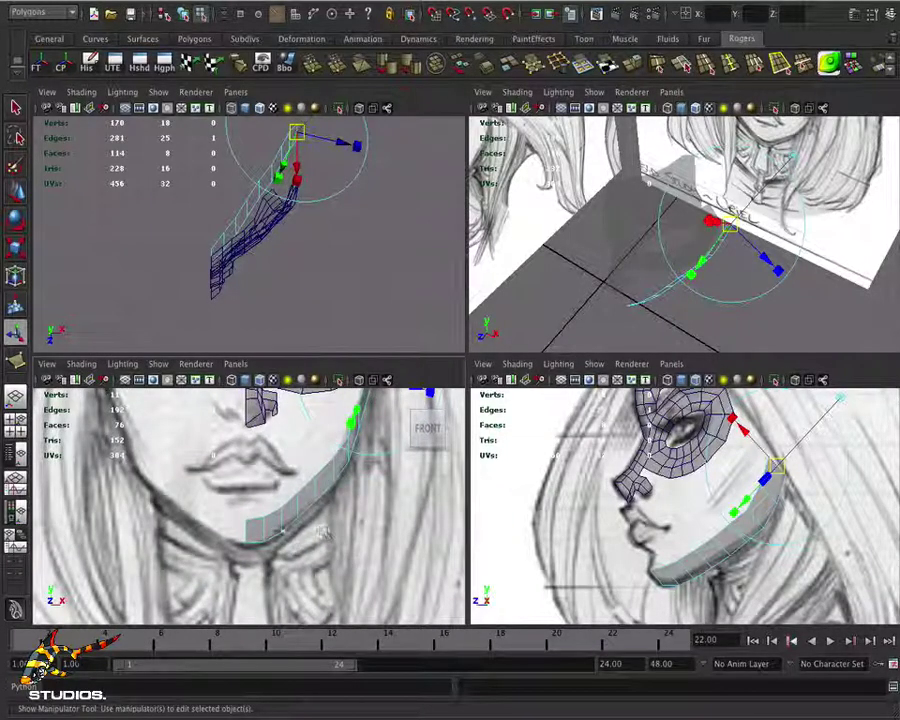
middle_click_drag(325, 533, 330, 553, "alt")
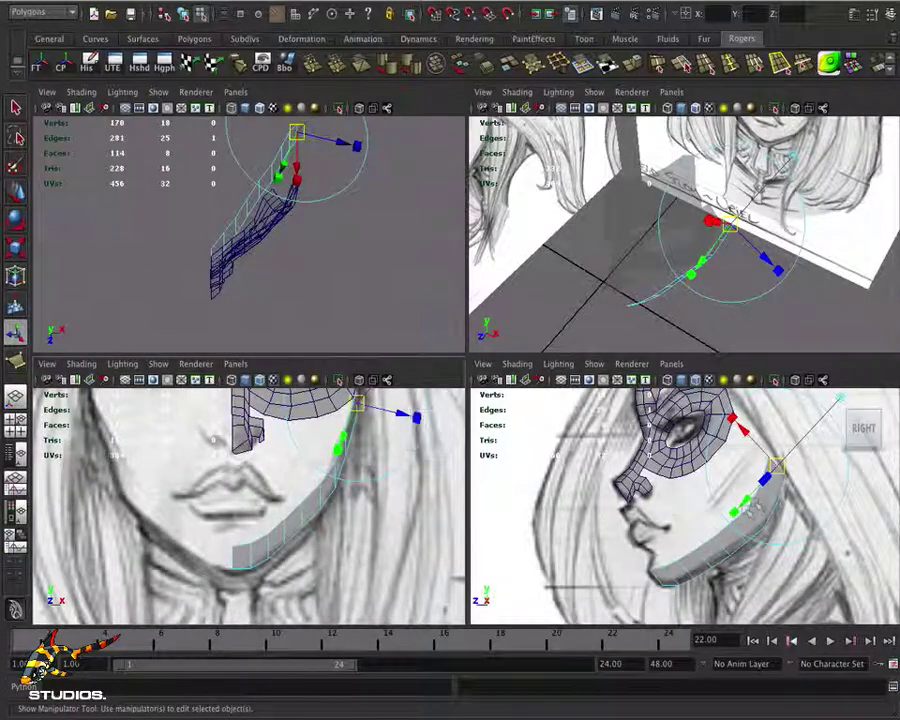
mouse_move(672, 517)
middle_mouse_down("alt")
mouse_move(640, 512)
mouse_move(647, 487)
middle_mouse_up("alt")
left_click(643, 486)
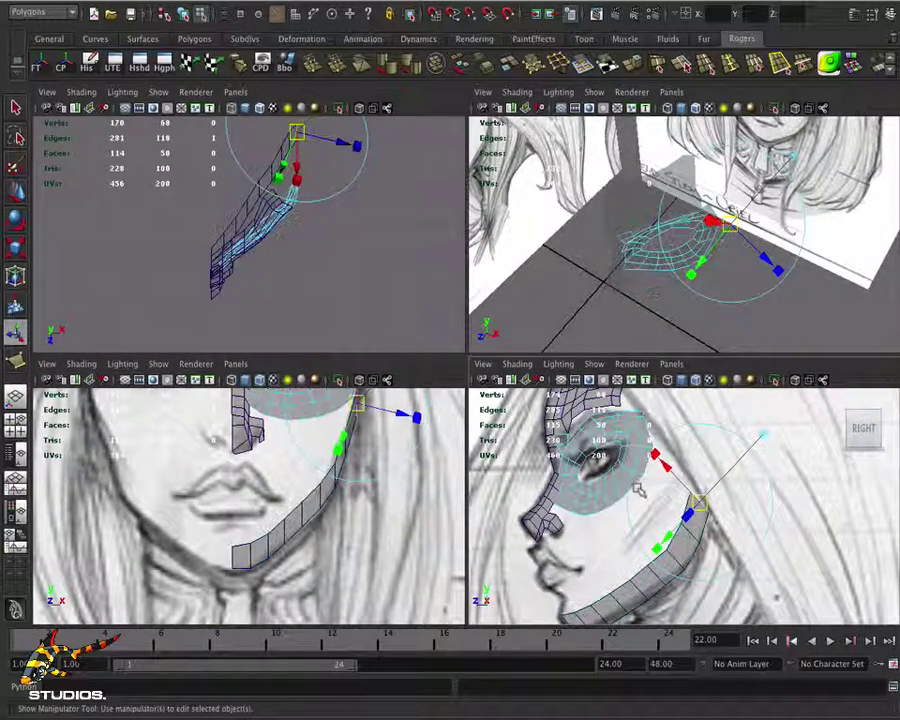
right_click_drag(632, 486, 621, 500)
right_click_drag(620, 442, 621, 409)
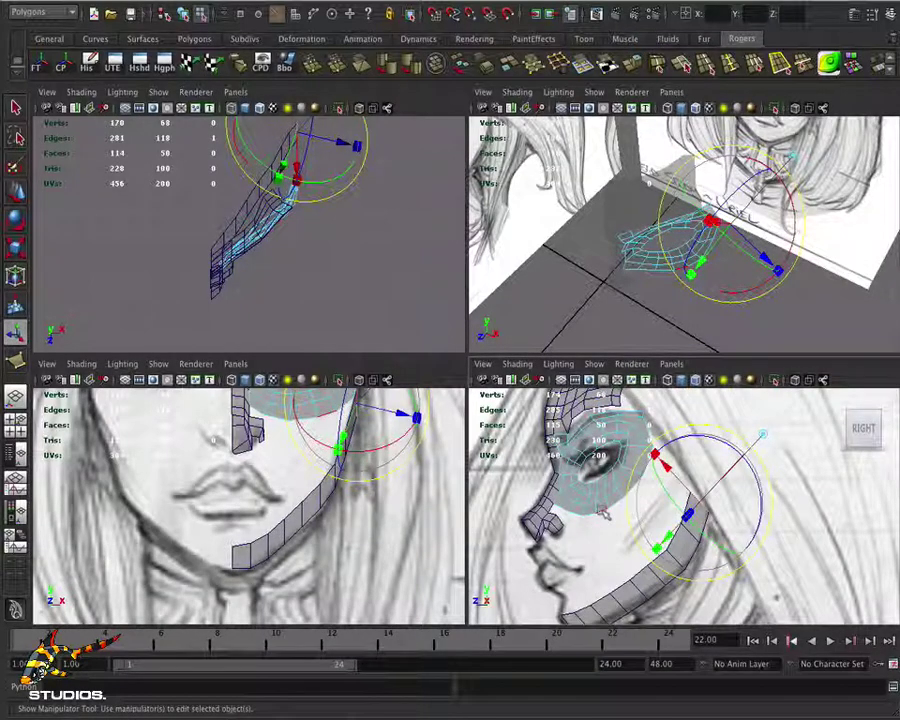
left_click(615, 513)
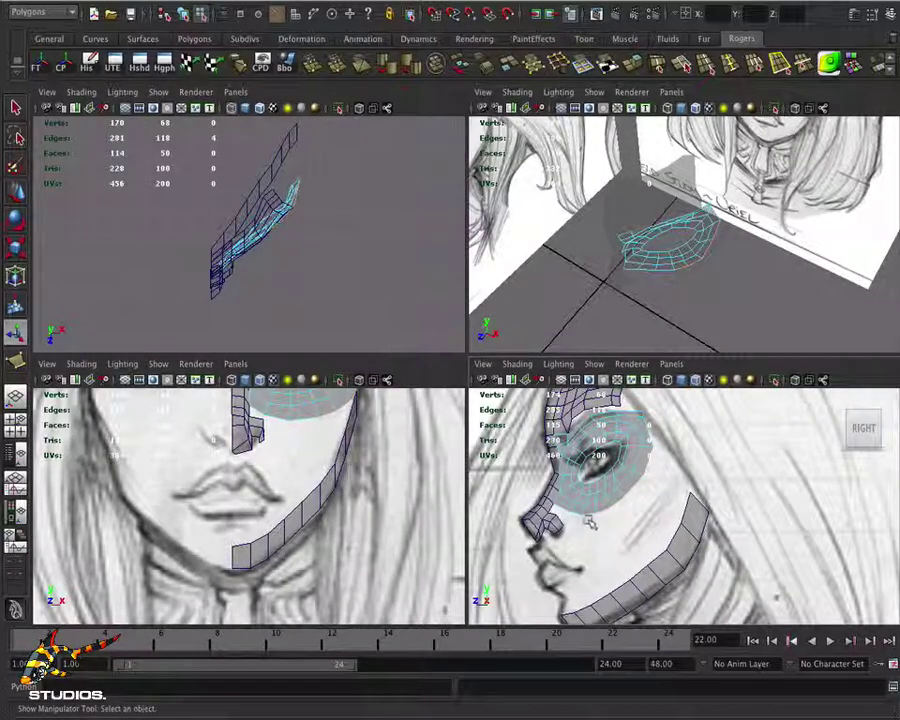
key("ctrl+e")
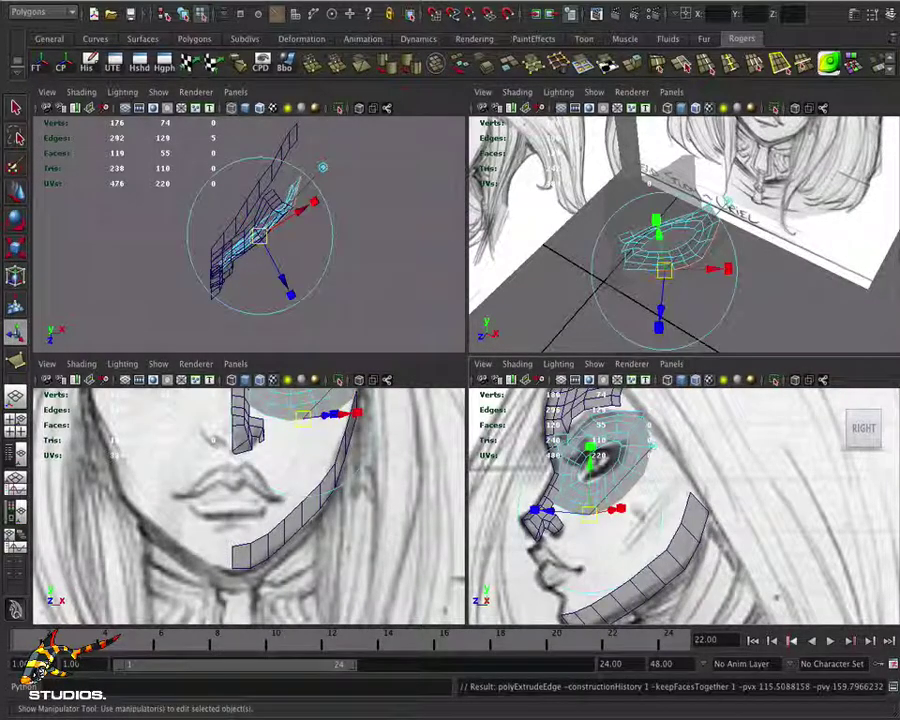
left_click_drag(596, 476, 595, 489)
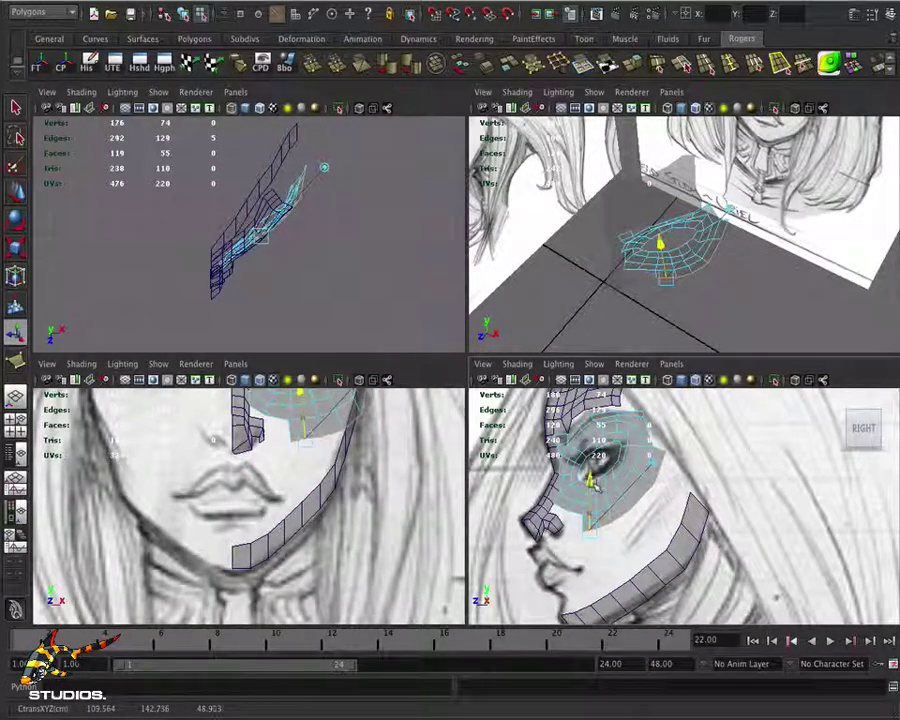
key("t")
Extrude two more rows of cheek faces from the same border and move each one down toward the jaw strip
key("ctrl+e")
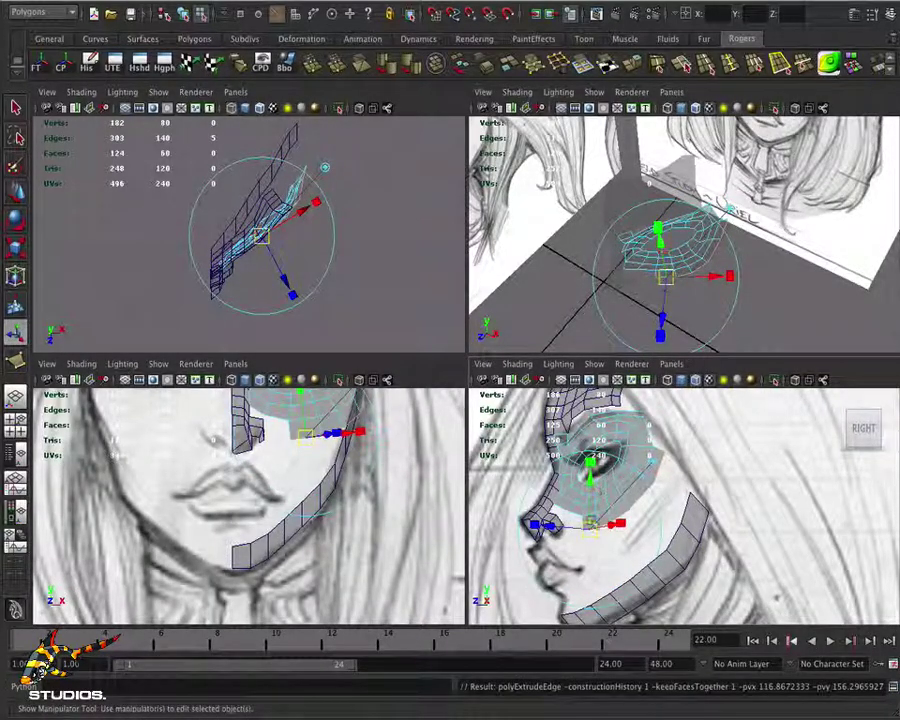
left_click_drag(591, 522, 597, 550)
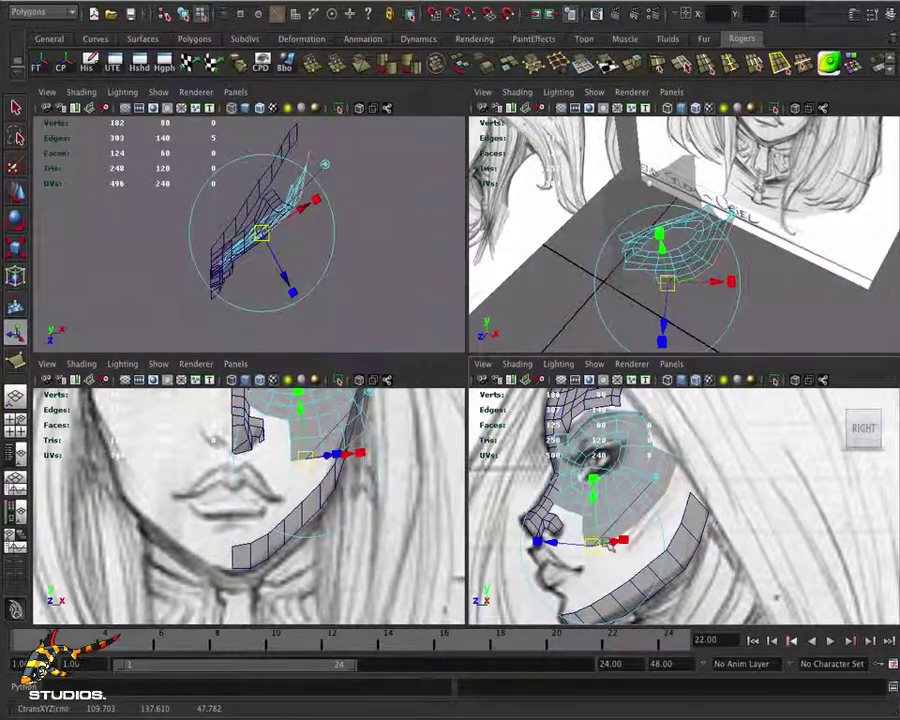
scroll(322, 526, "up", 1)
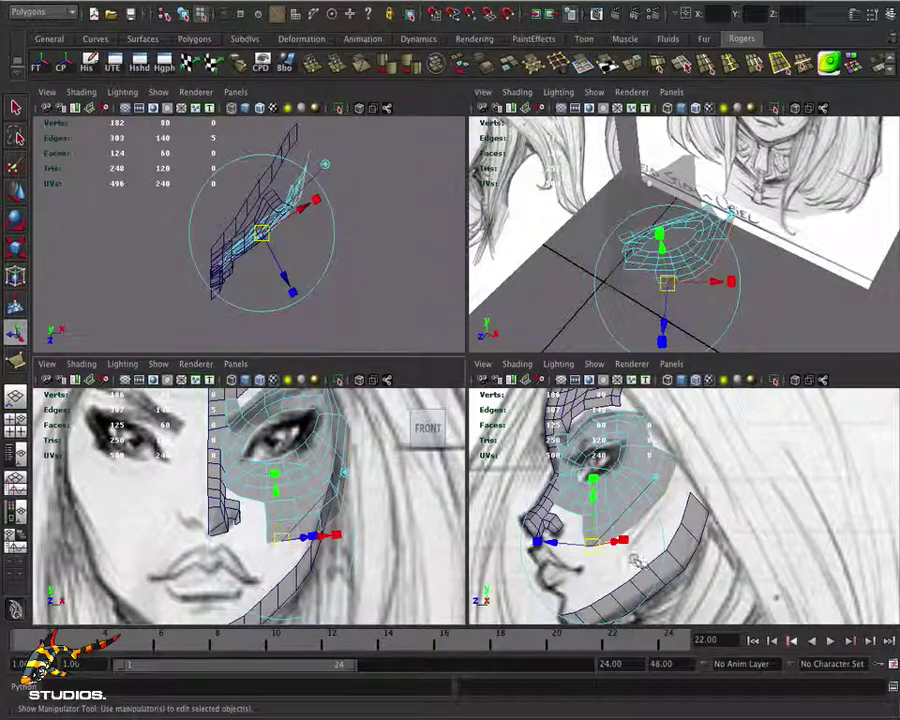
key("ctrl+e")
left_click_drag(628, 558, 600, 553)
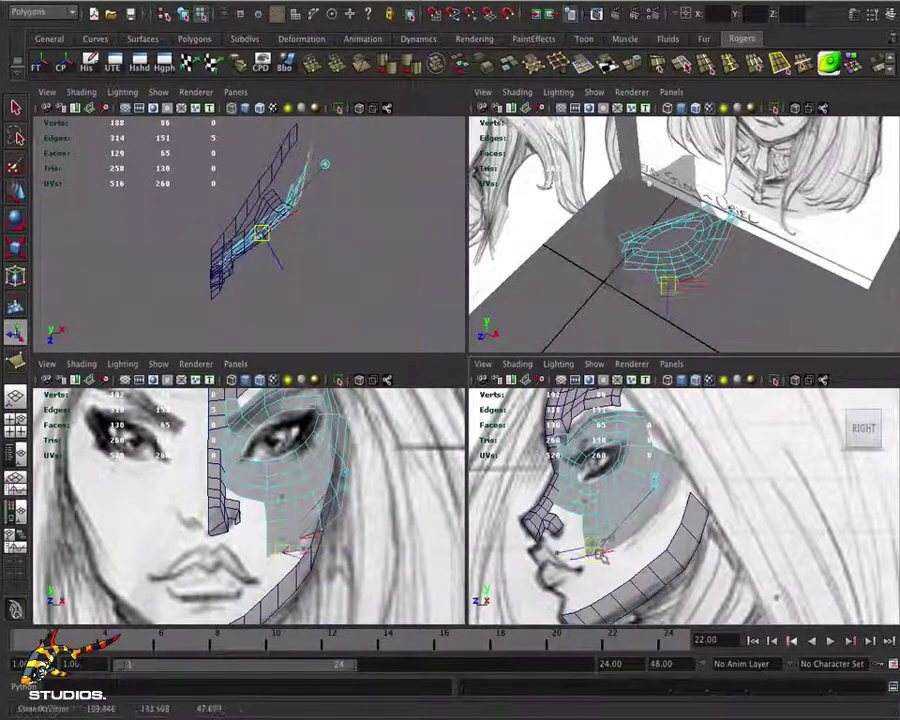
left_click(295, 580)
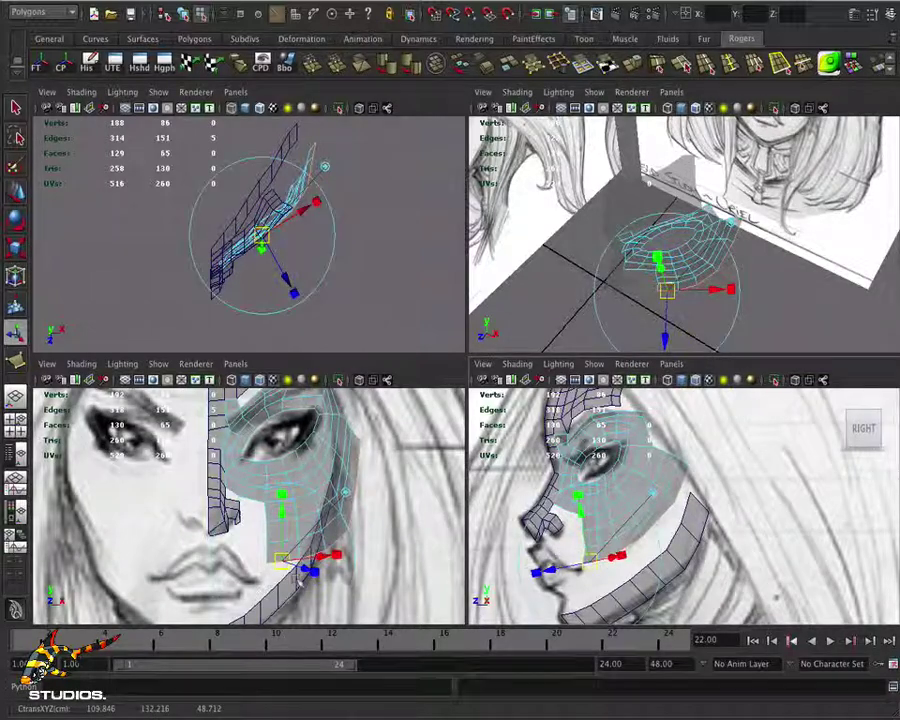
left_click_drag(285, 565, 410, 540)
left_click(410, 540)
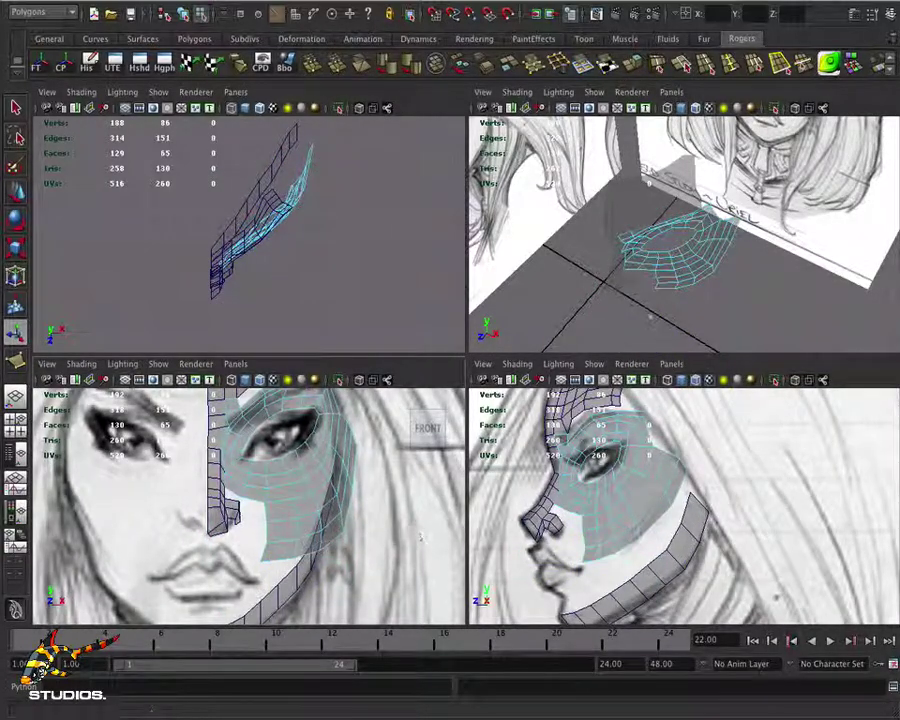
Move the cheek patch's outer corner vertices and the pair below them in the side view to even out its border
mouse_move(632, 314)
left_mouse_down("alt")
mouse_move(690, 316)
mouse_move(720, 250)
left_mouse_up("alt")
right_click_drag(625, 472, 728, 516, "alt")
right_click_drag(665, 450, 575, 460)
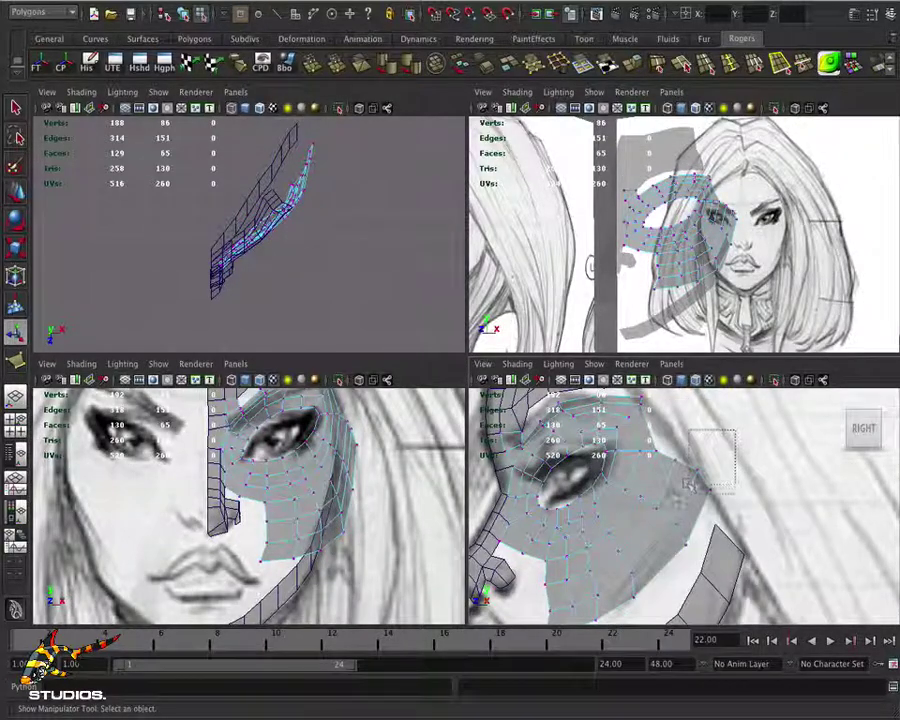
left_click(699, 474)
key("w")
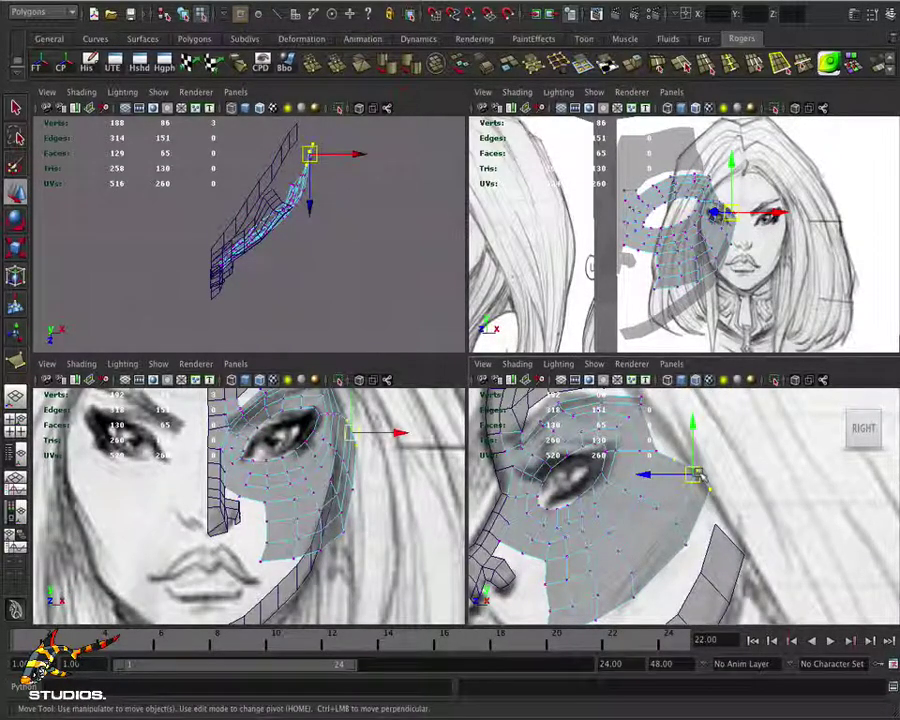
left_click_drag(694, 477, 672, 538)
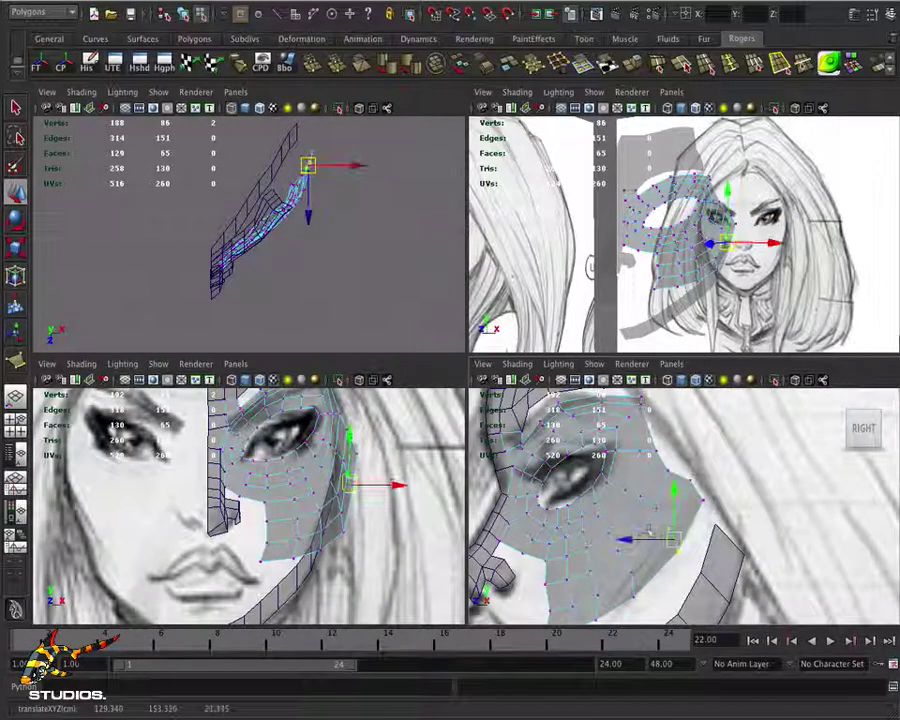
Select the two outermost vertex rows along the cheek patch's lower and outer border and move them inward in the front view
right_click_drag(649, 528, 687, 465, "alt")
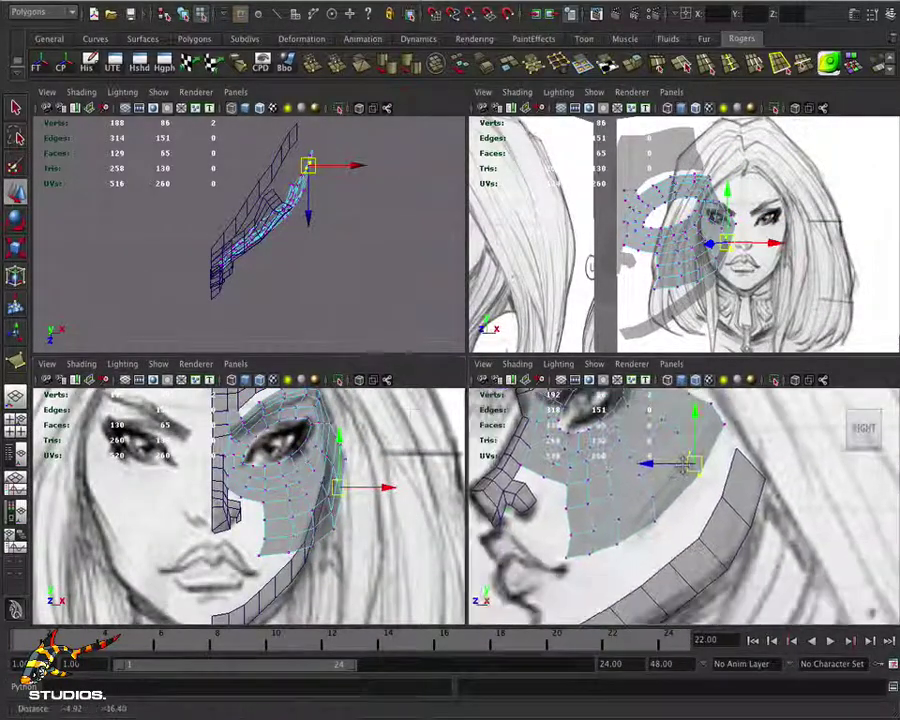
left_click(672, 486)
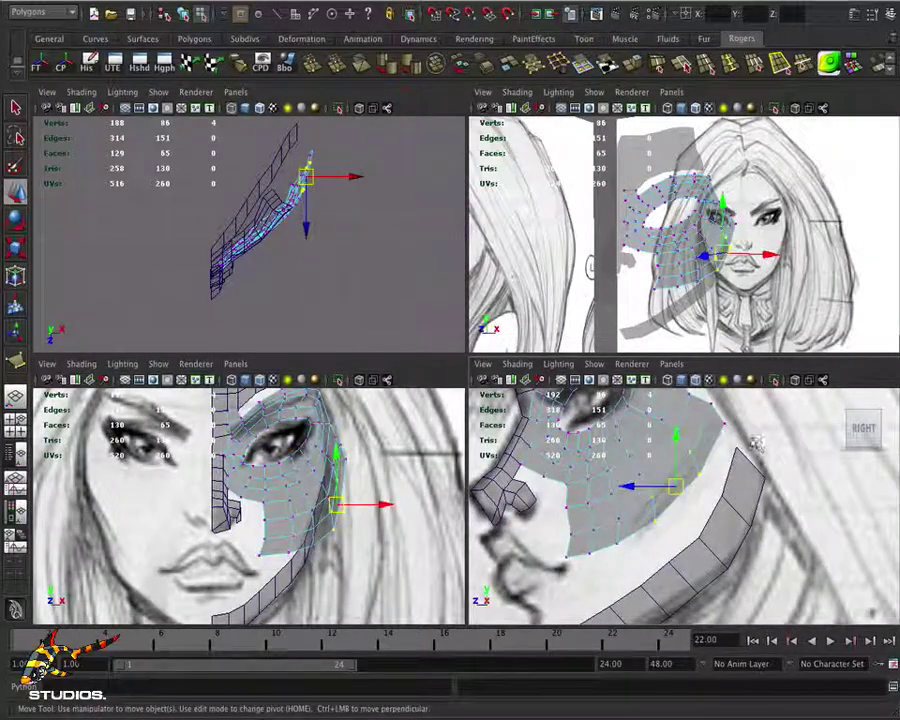
left_click(700, 424, "shift")
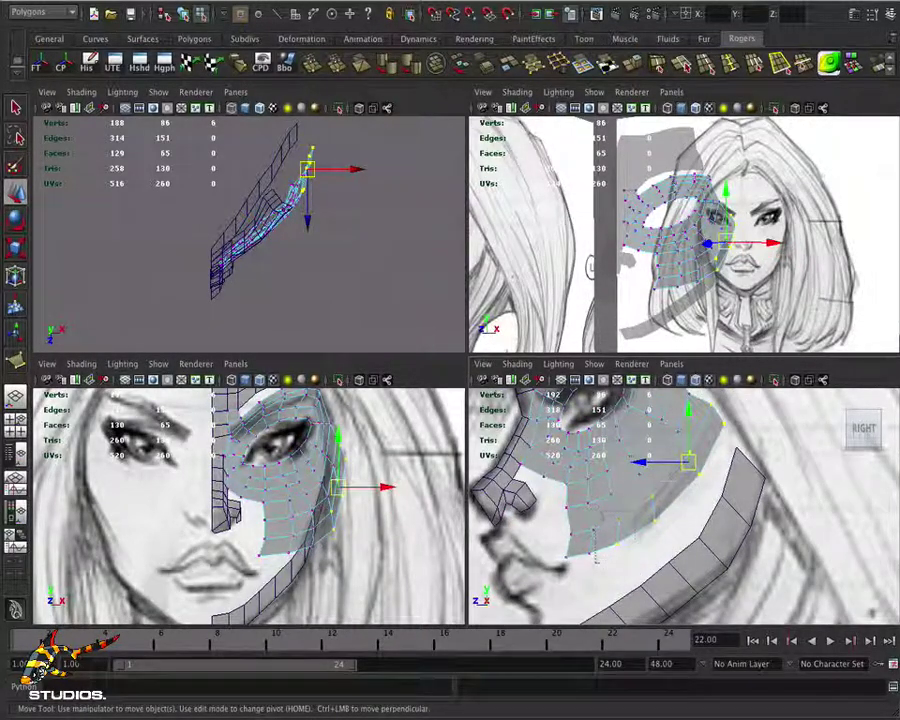
left_click(599, 571, "shift")
left_click(546, 513, "shift")
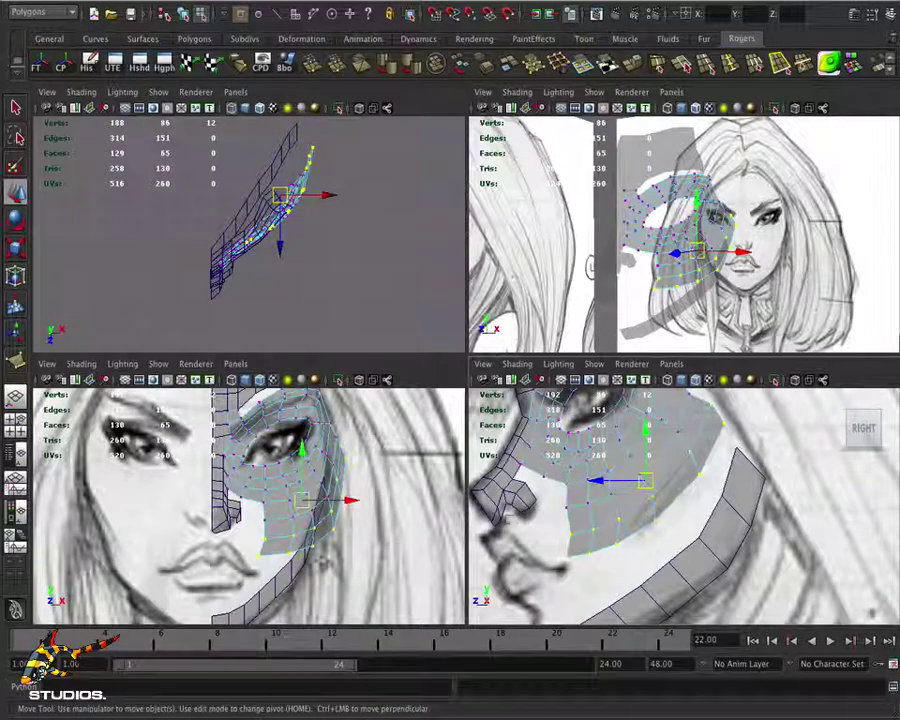
left_click_drag(363, 505, 344, 510)
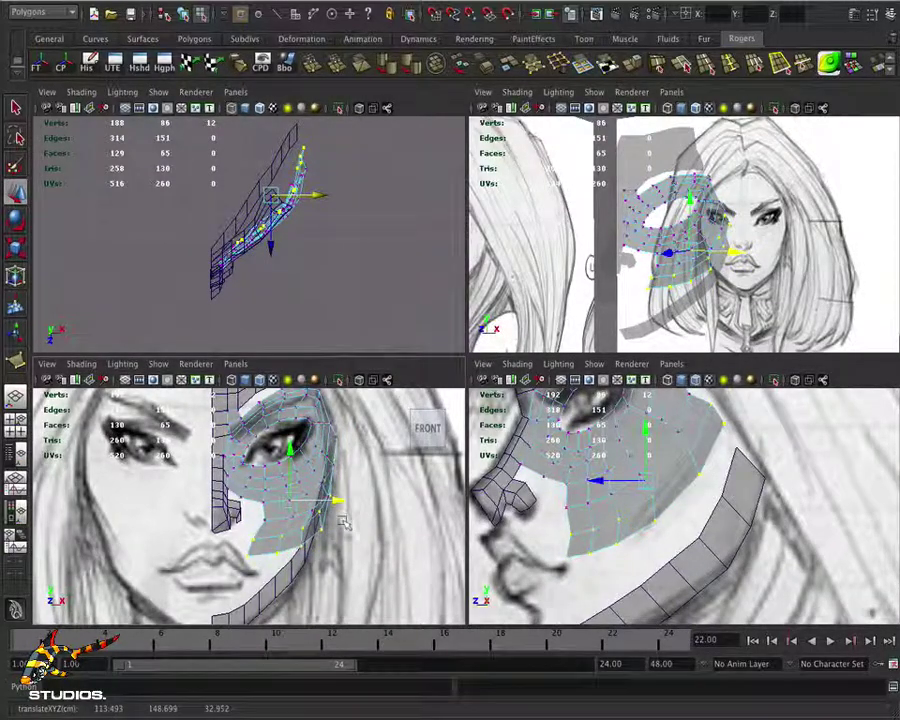
Select the five outermost border vertices of the cheek patch, shift them toward the jaw strip in the side view, and pull them inward in the front view
left_click(617, 550)
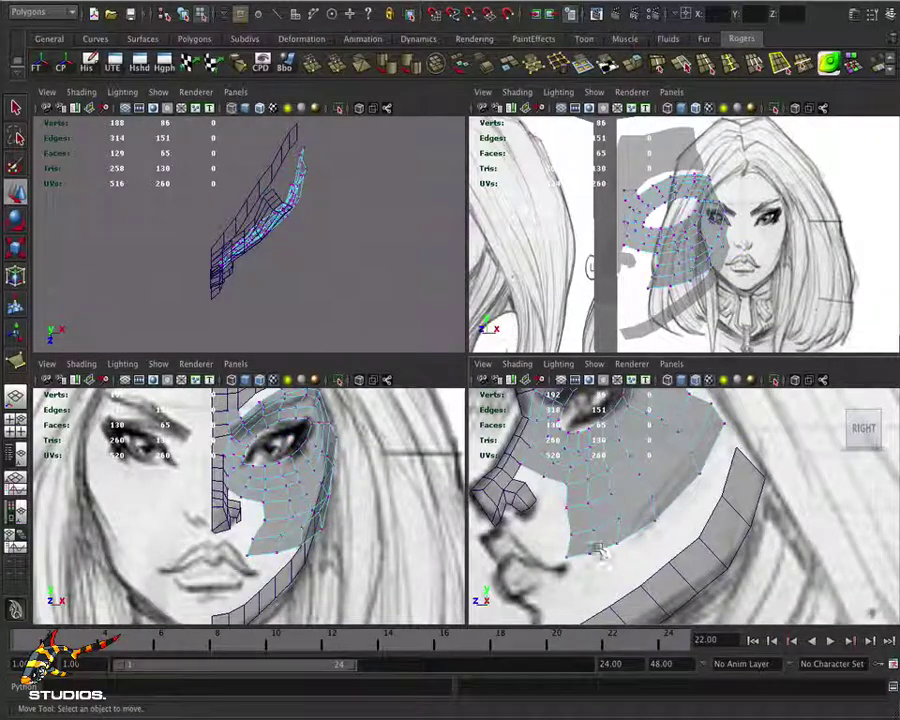
left_click_drag(546, 546, 617, 569)
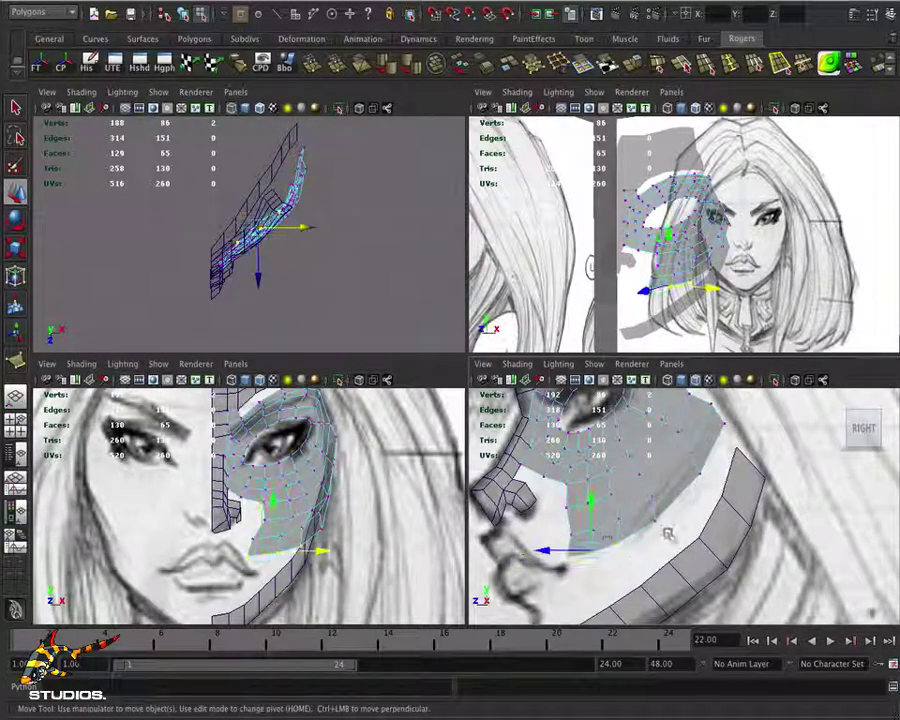
left_click_drag(668, 535, 697, 487, "shift")
left_click(698, 472, "shift")
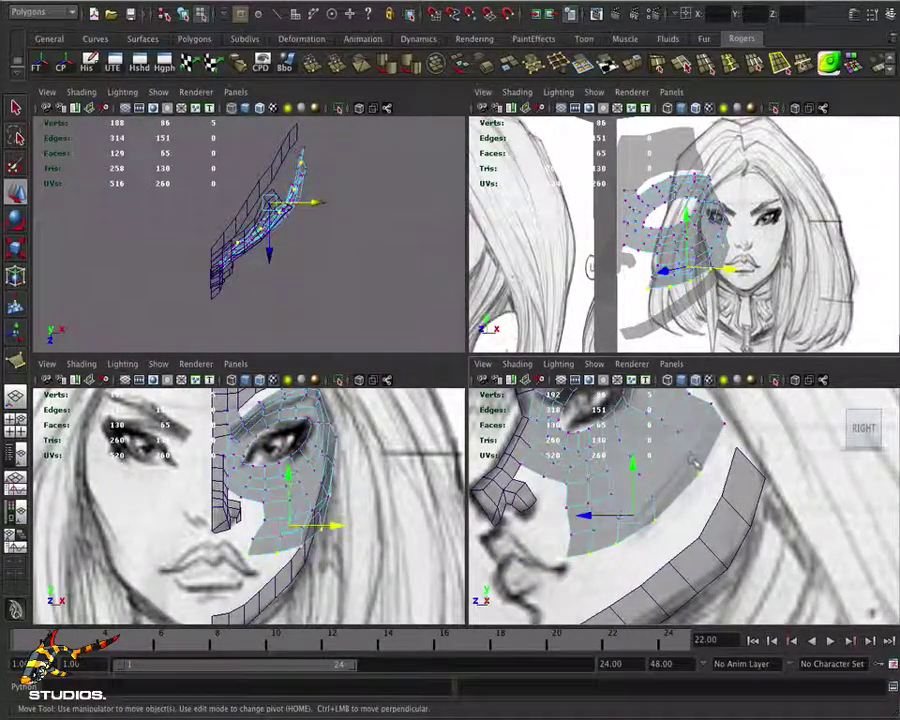
left_click_drag(618, 528, 640, 521)
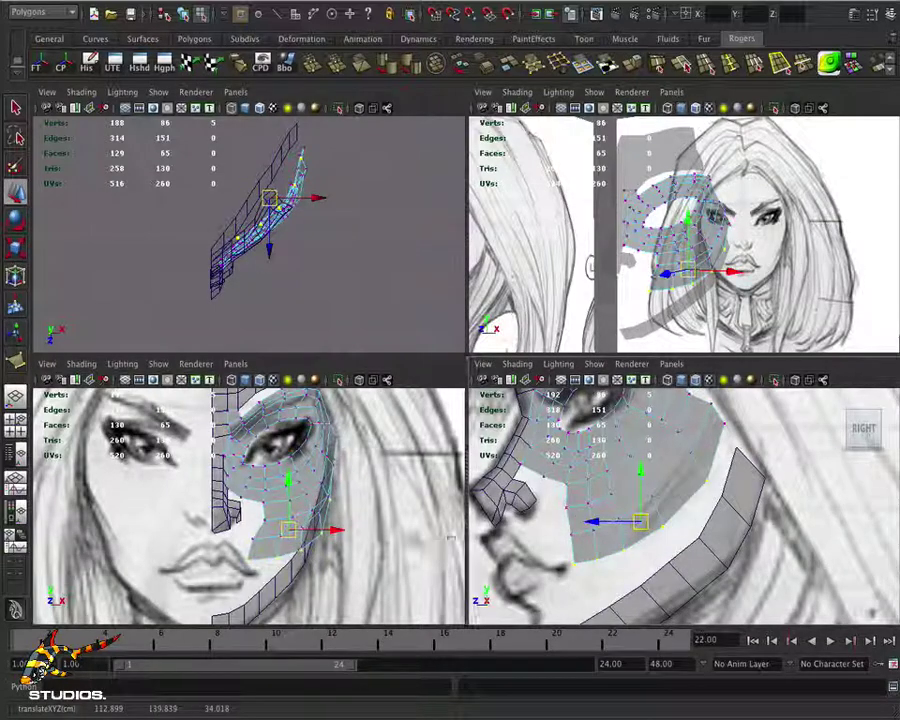
left_click_drag(289, 528, 330, 531)
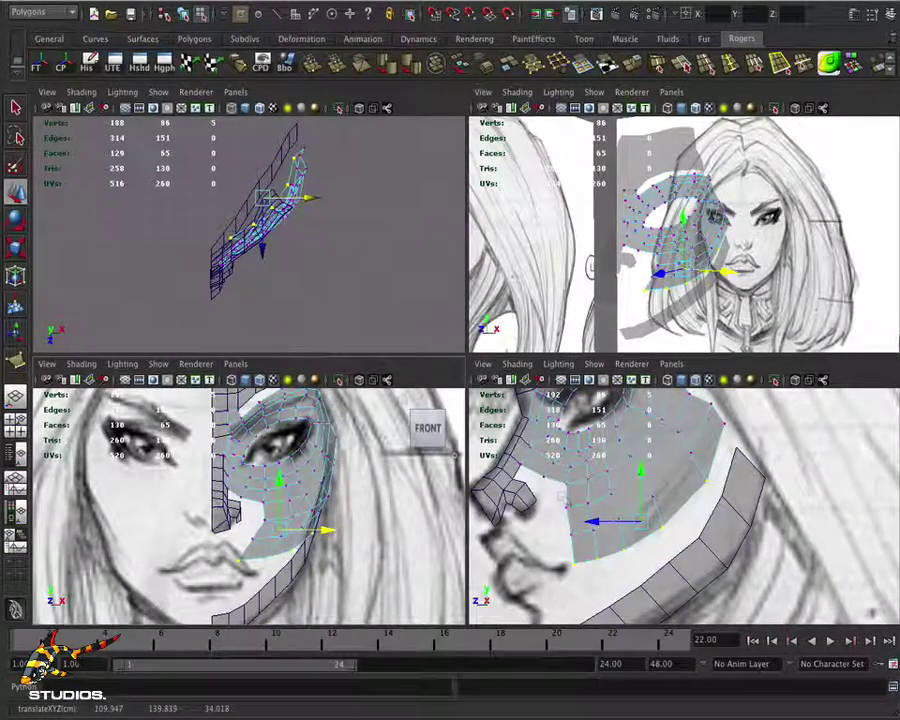
Reposition the vertices between the outer eye corner and the cheek's outer border in the side view to even out their spacing
left_click_drag(690, 458, 673, 517, "alt")
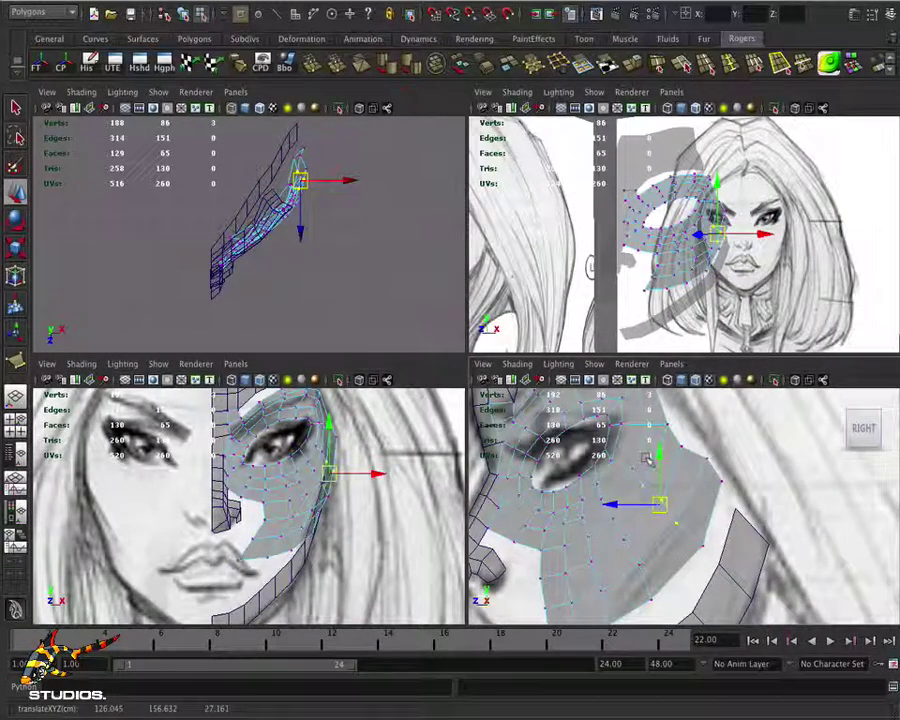
middle_click_drag(647, 458, 616, 429)
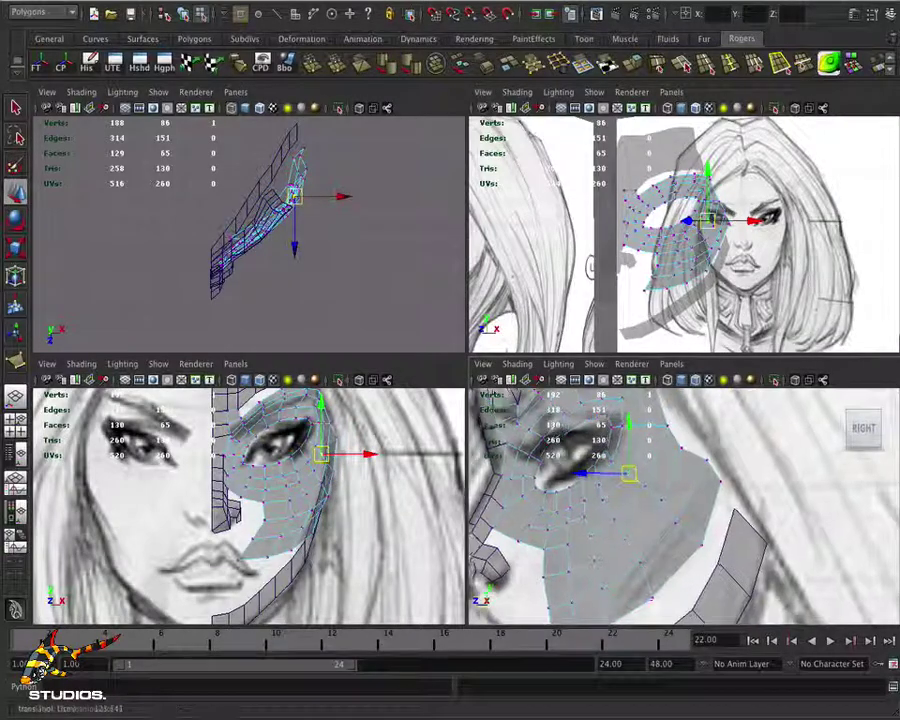
left_click_drag(700, 510, 655, 502, "alt")
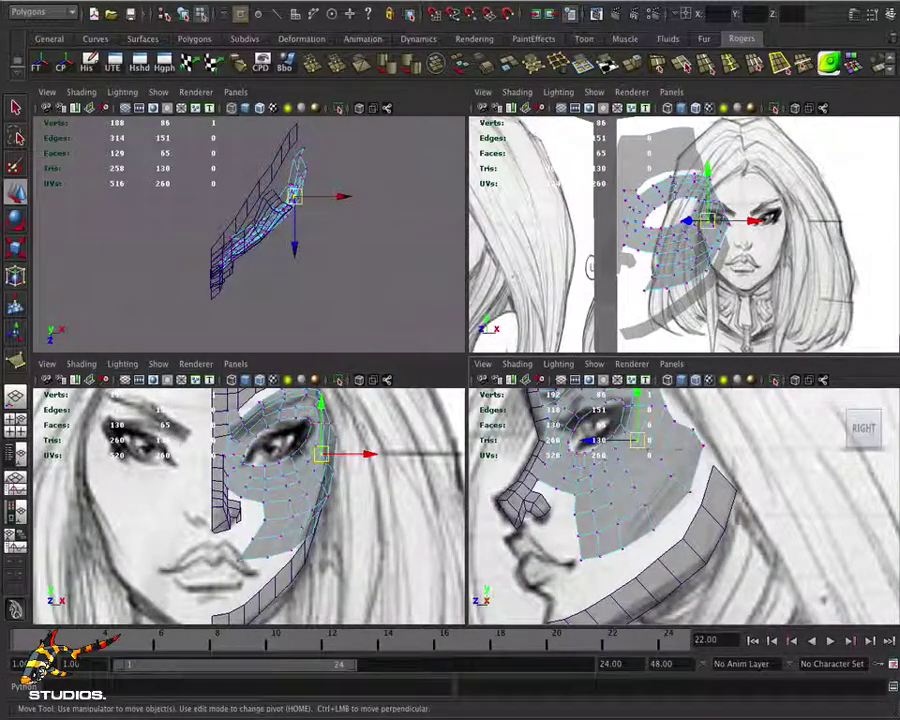
left_click_drag(705, 473, 667, 496, "alt")
left_click_drag(296, 245, 300, 208)
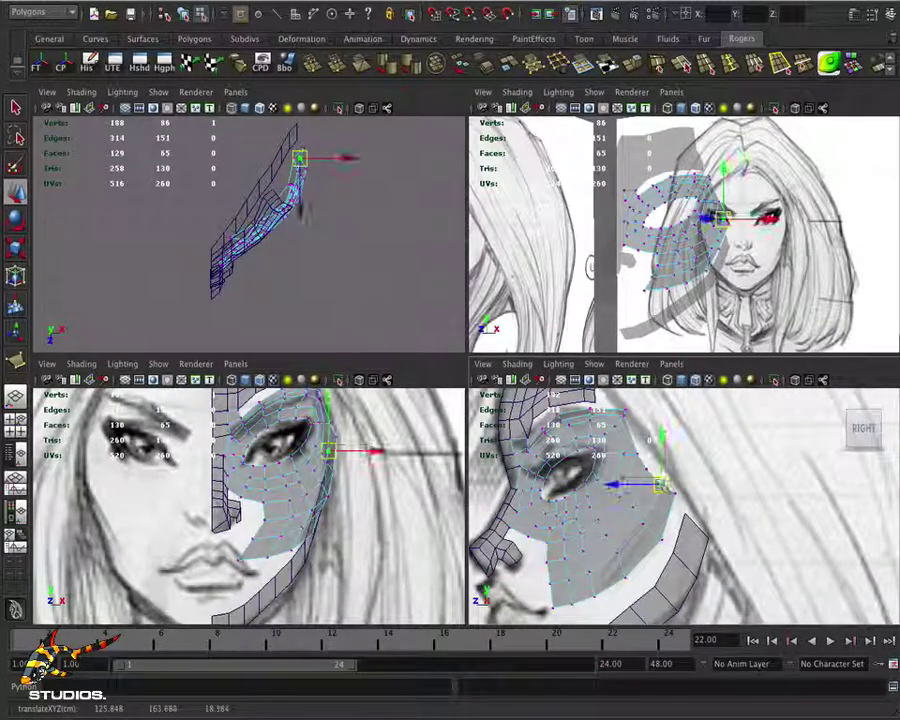
left_click_drag(676, 494, 649, 522)
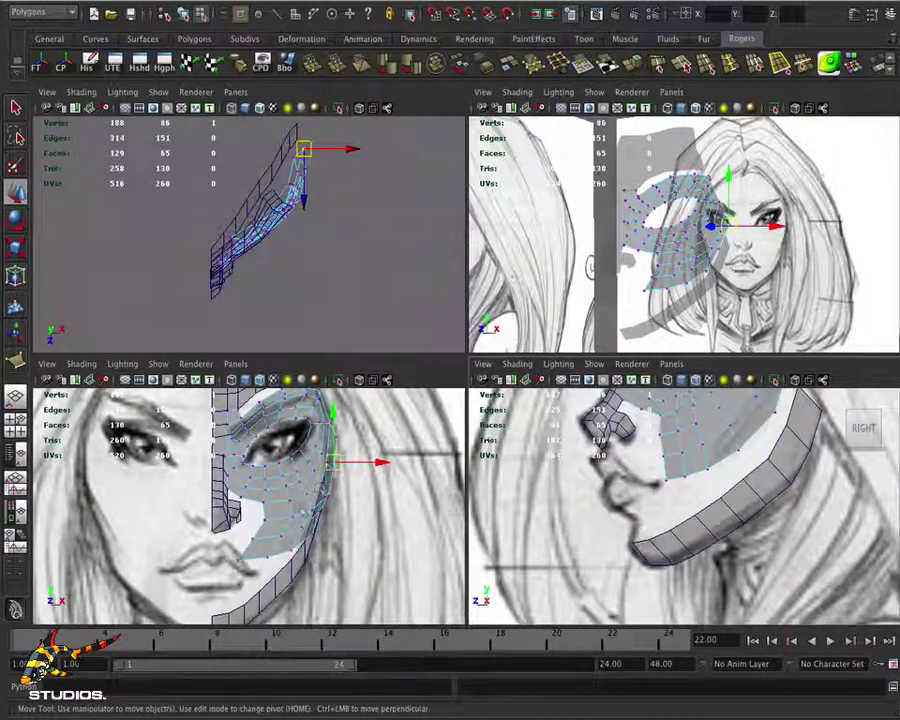
Adjust the vertices at the cheek patch's lower inner corner in the front view, then return to object mode and deselect the mesh
left_click(253, 542)
left_click_drag(253, 542, 255, 560)
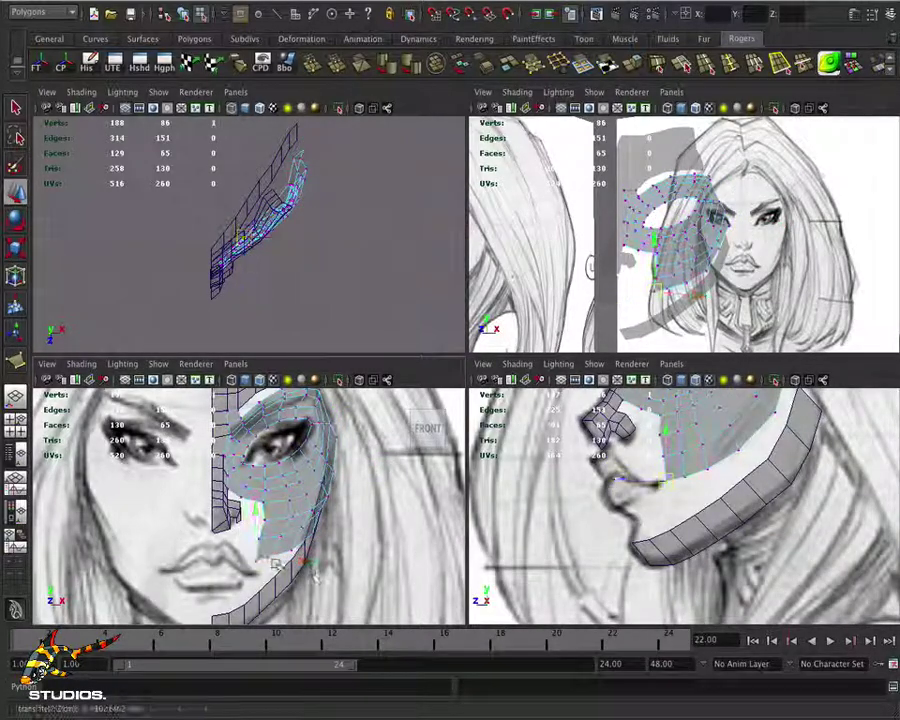
left_click(275, 562)
left_click(271, 552)
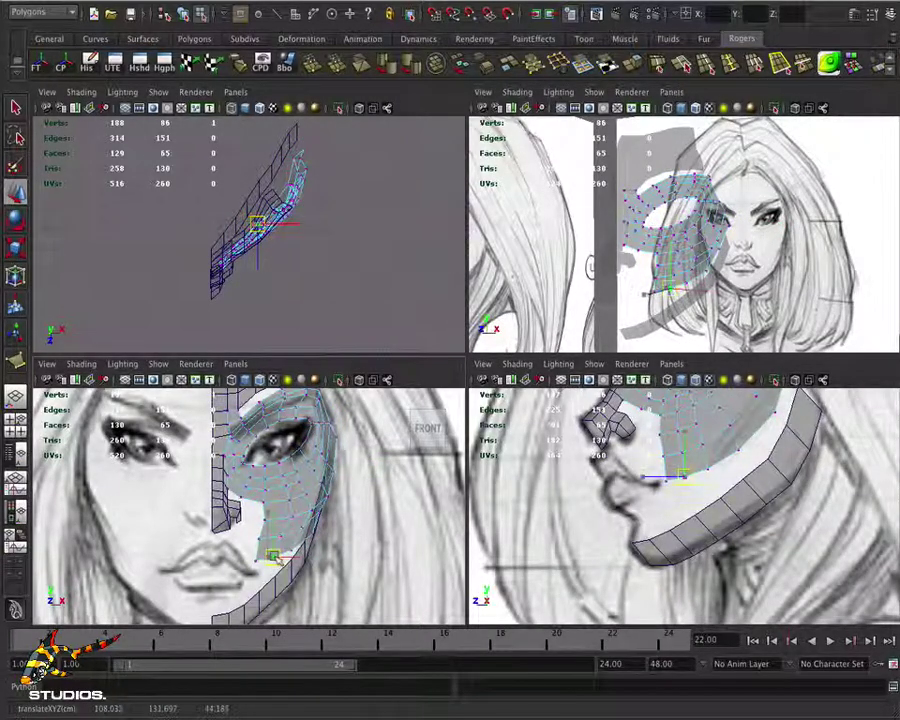
left_click_drag(271, 552, 283, 535)
middle_click_drag(243, 583, 253, 503, "alt")
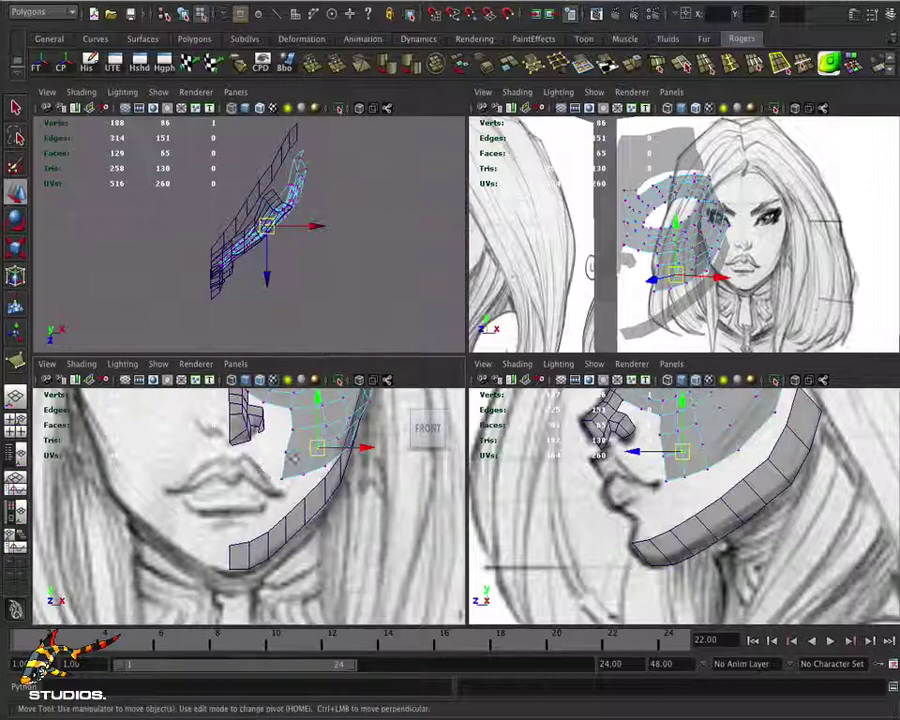
right_click_drag(315, 430, 377, 411)
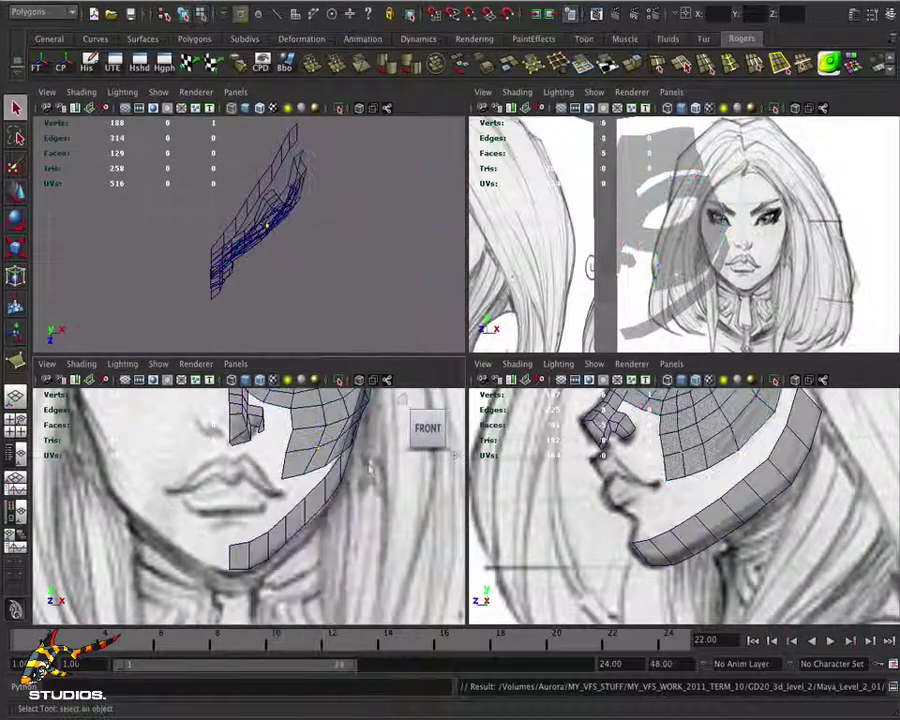
left_click(326, 426)
left_click(230, 172)
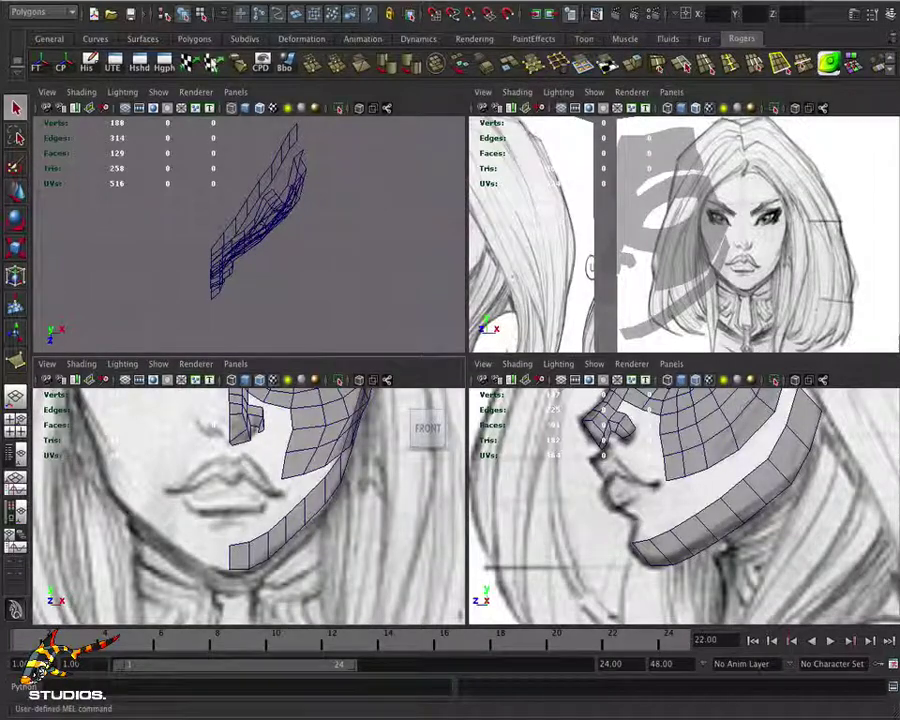
Create a four-sided polygon on the upper lip beside the face's centre line in the front view
scroll(165, 62, "down", 1)
scroll(140, 62, "down", 1)
left_click(61, 64)
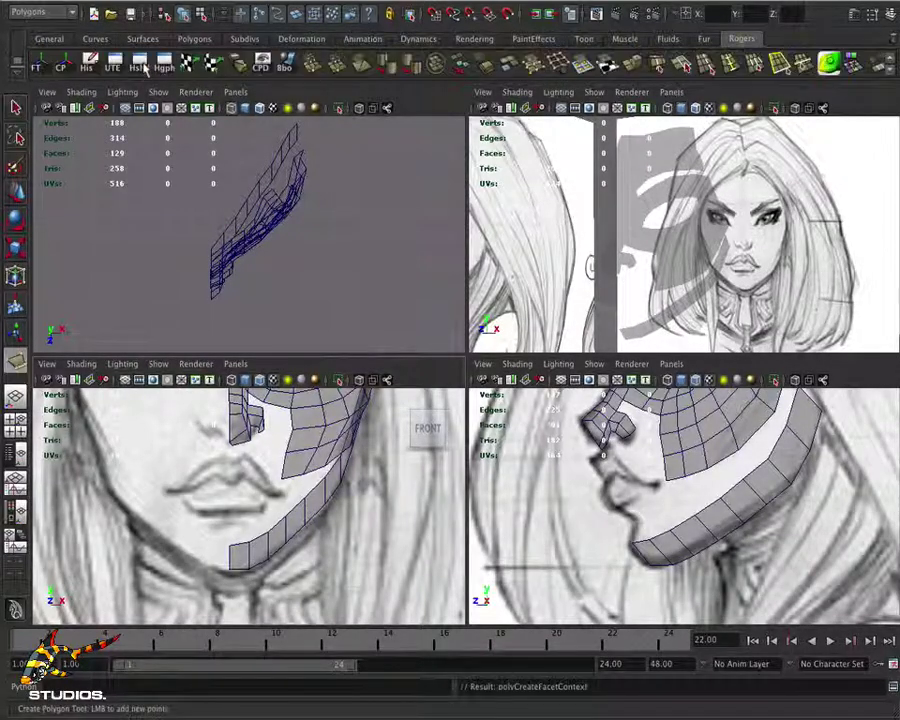
scroll(242, 487, "up", 2)
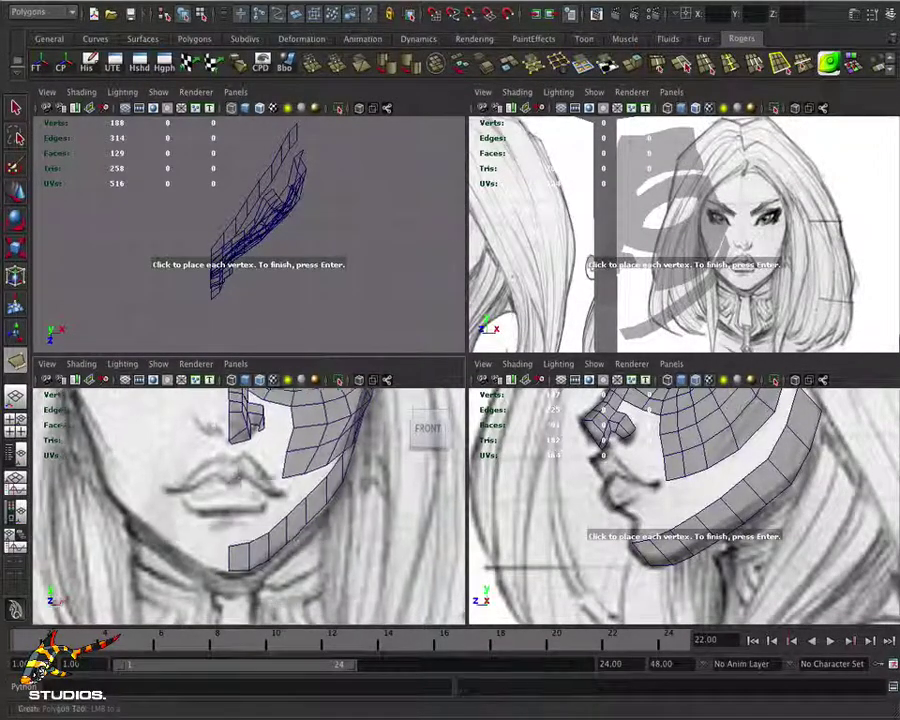
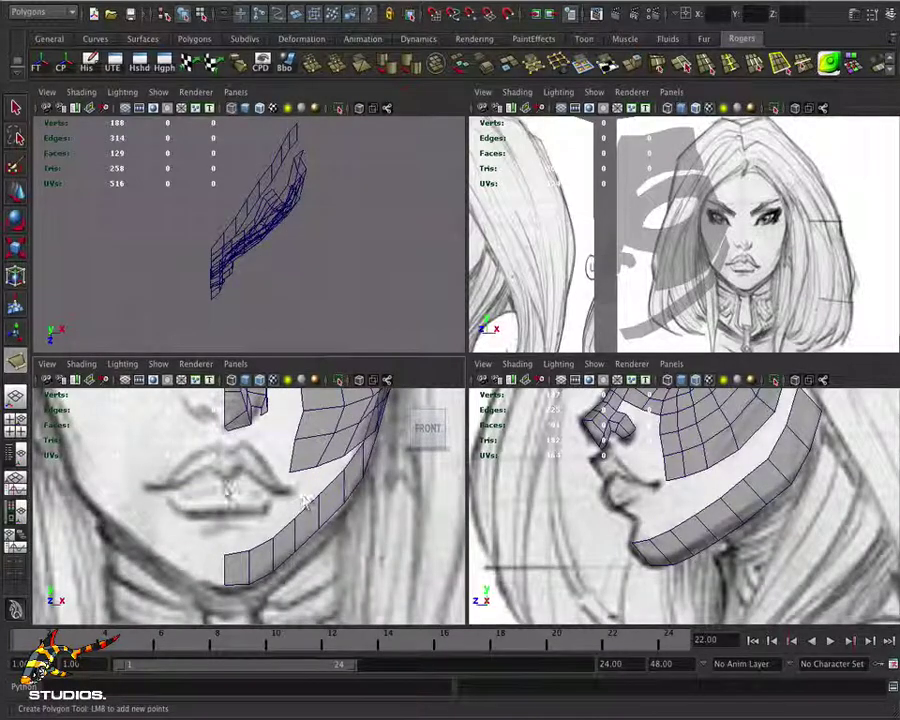
left_click(232, 446)
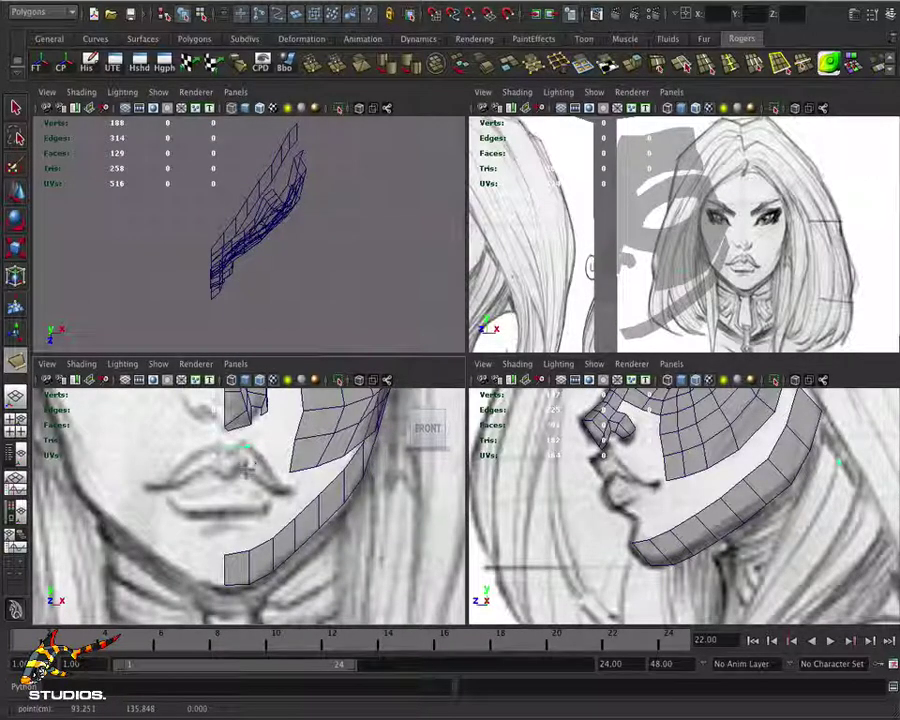
left_click(241, 457)
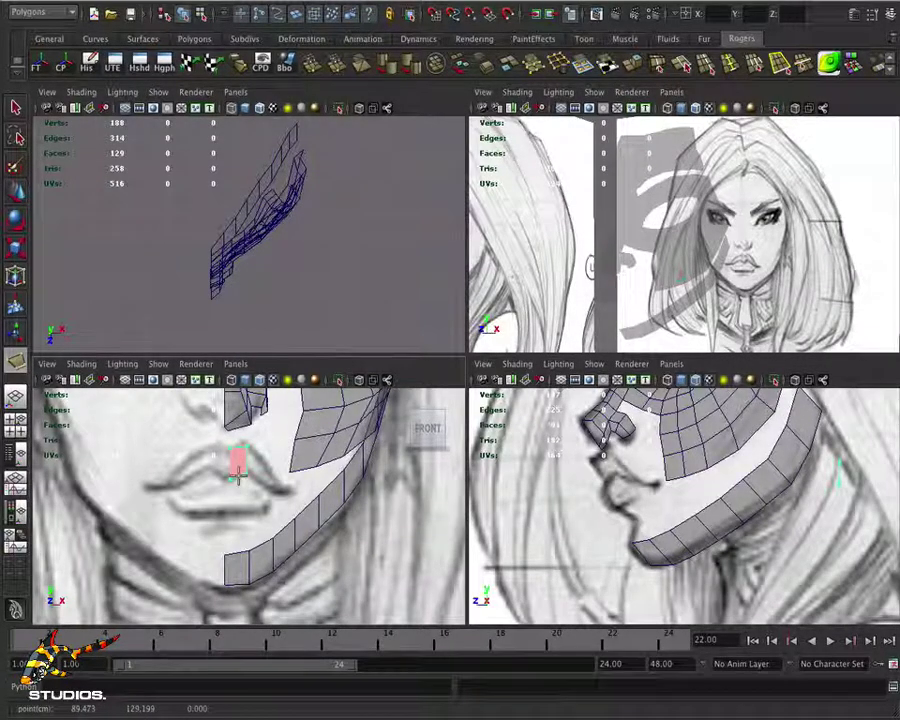
key("Return")
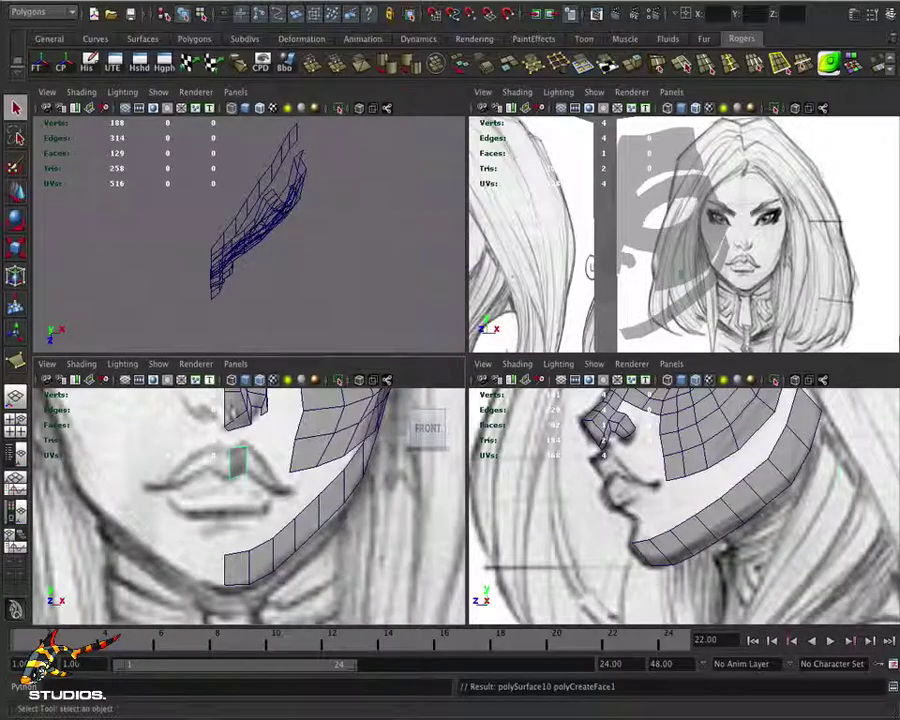
Move the new lip polygon forward to the mouth profile in the side view and rotate it to match the upper lip's slope
scroll(677, 507, "down", 3)
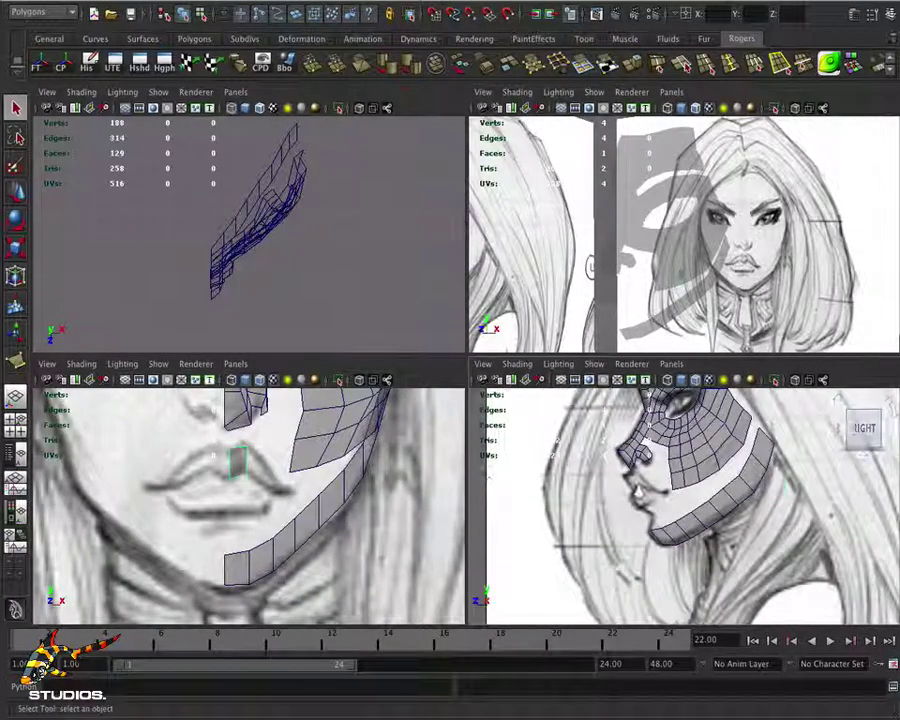
key("w")
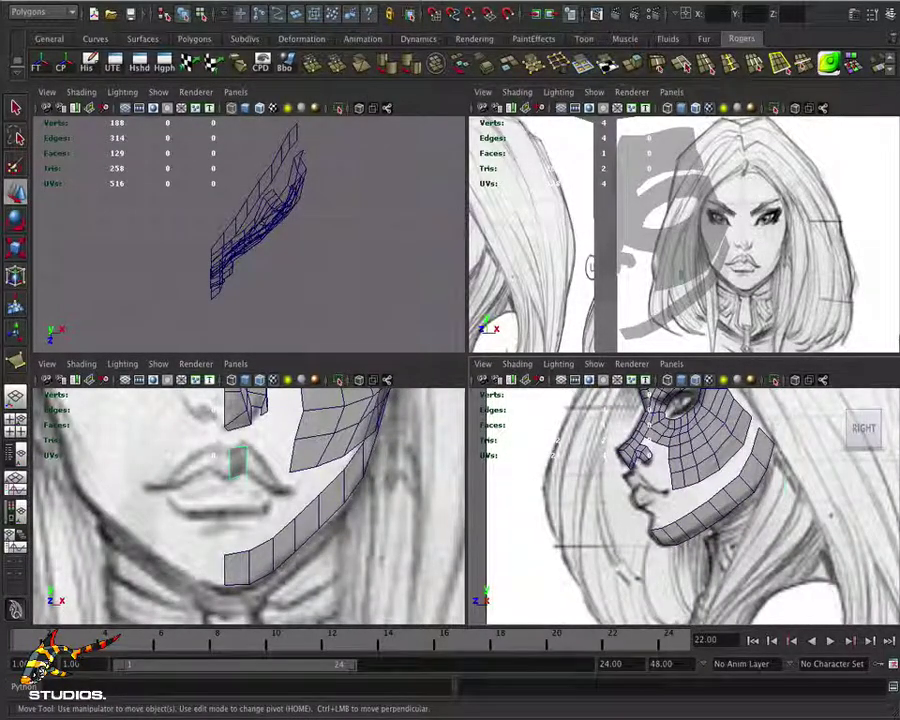
left_click_drag(738, 485, 588, 487)
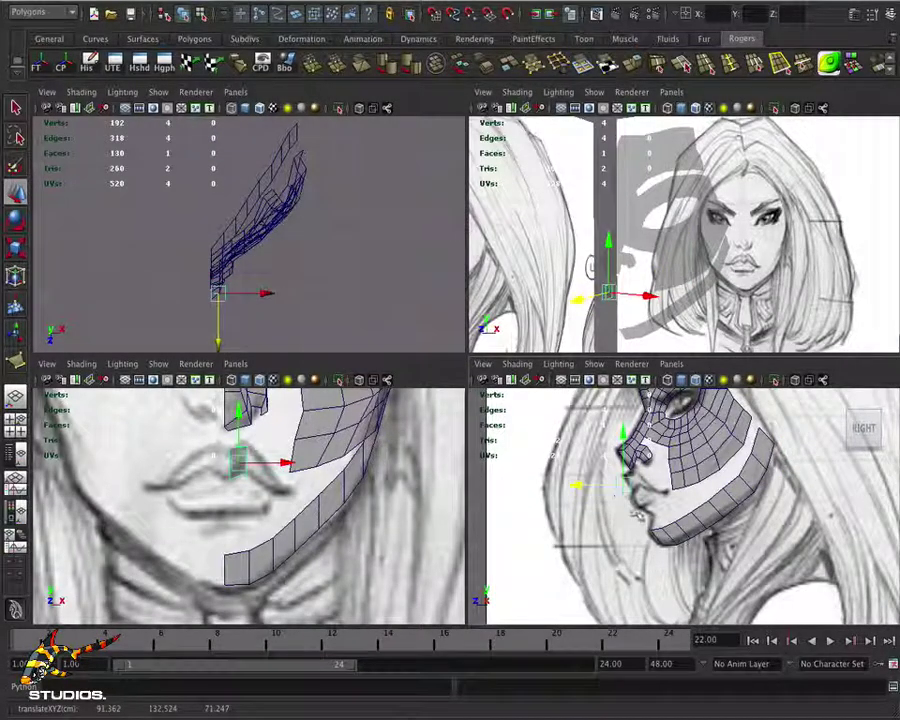
scroll(587, 487, "up", 5)
middle_click_drag(576, 464, 588, 495, "alt")
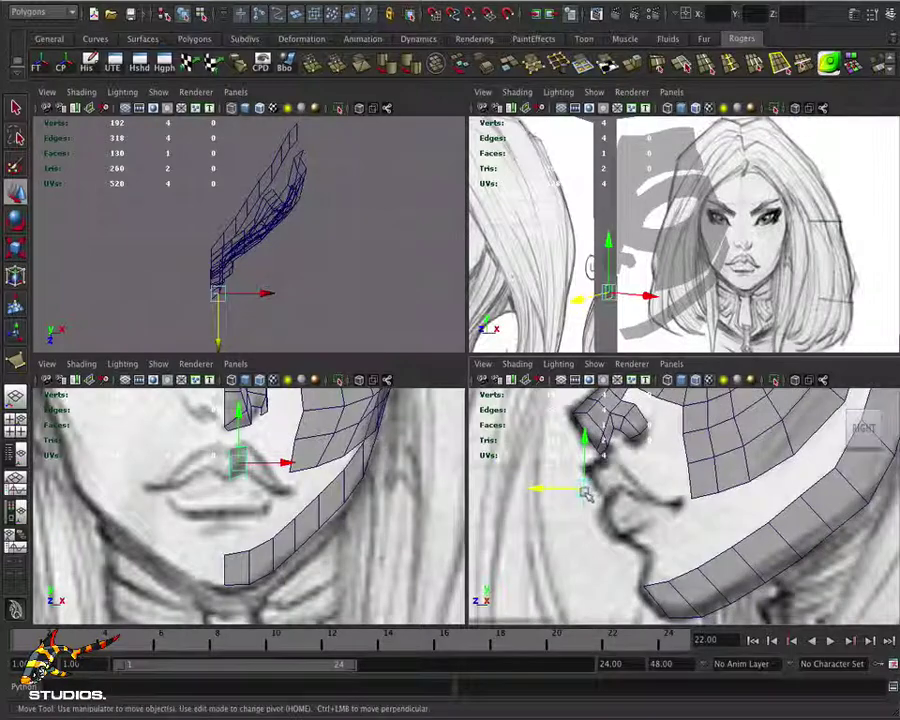
key("e")
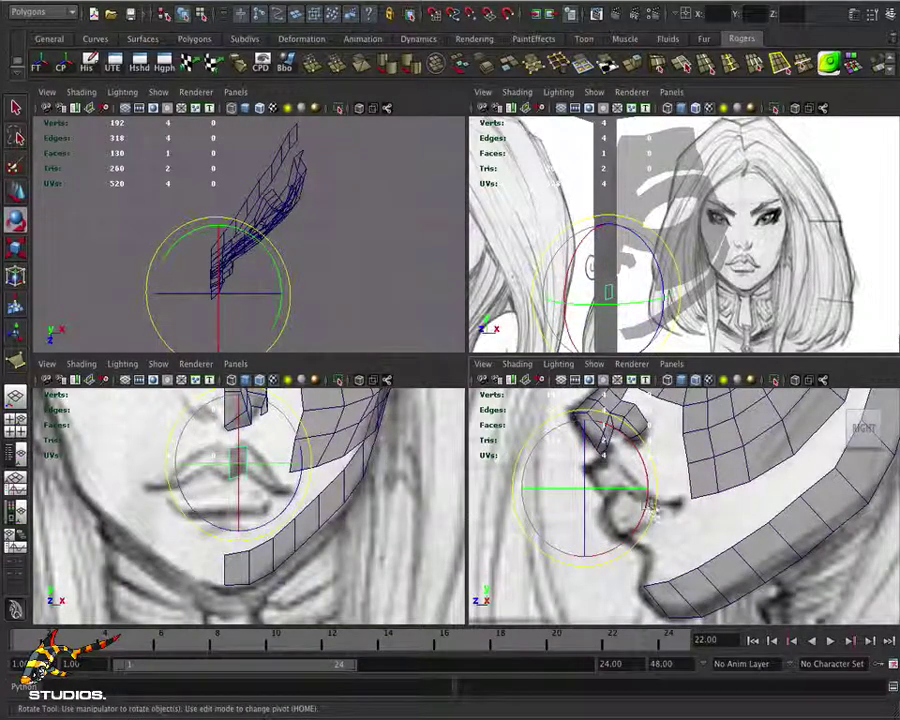
left_click_drag(652, 508, 663, 474)
key("w")
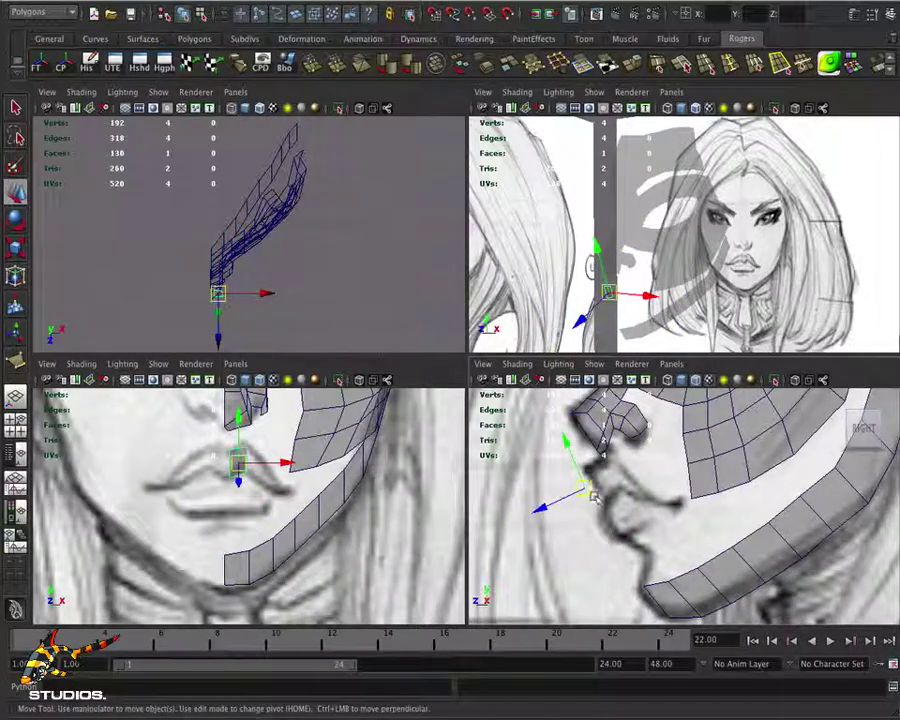
left_click(258, 483)
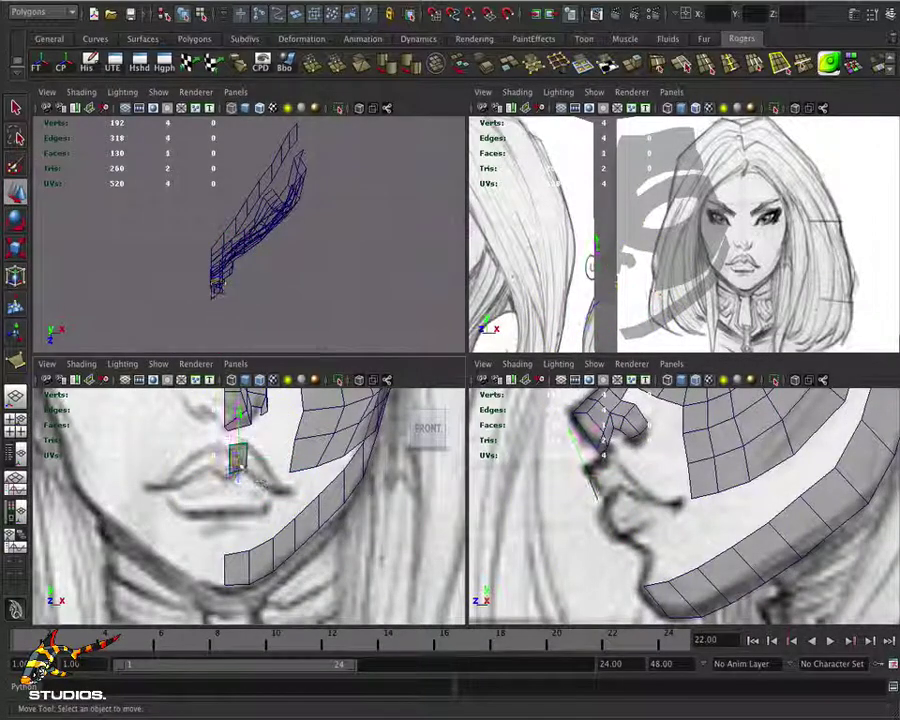
left_click(238, 459)
Fit the lip polygon's outer vertices to the upper lip outline in the front view, and shift them back in the side view
right_click_drag(260, 475, 405, 475, "alt")
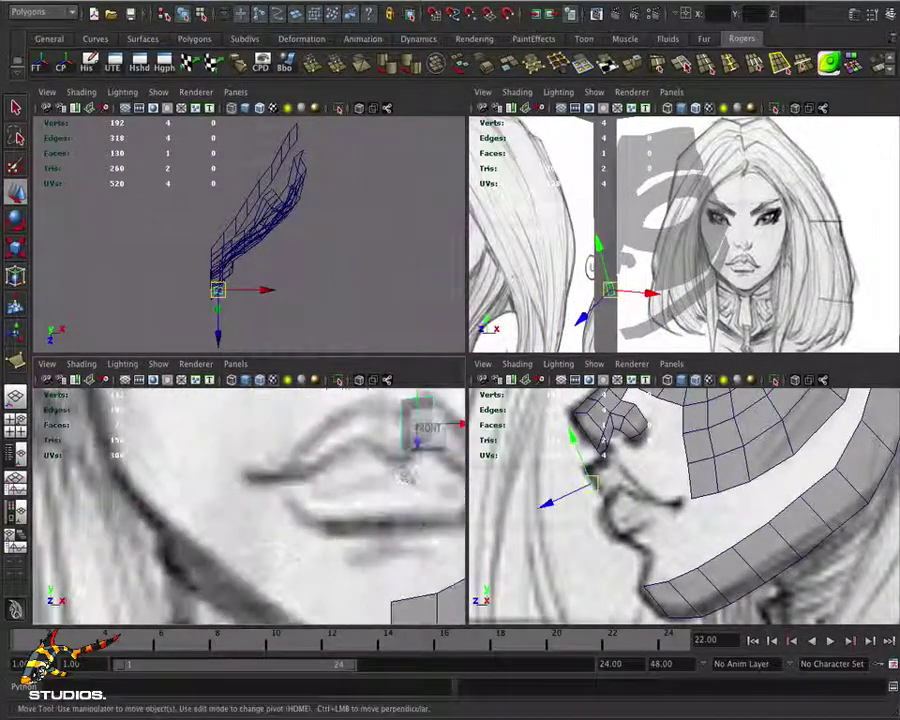
middle_click_drag(405, 473, 277, 506, "alt")
right_click_drag(300, 443, 303, 477)
left_click(301, 472)
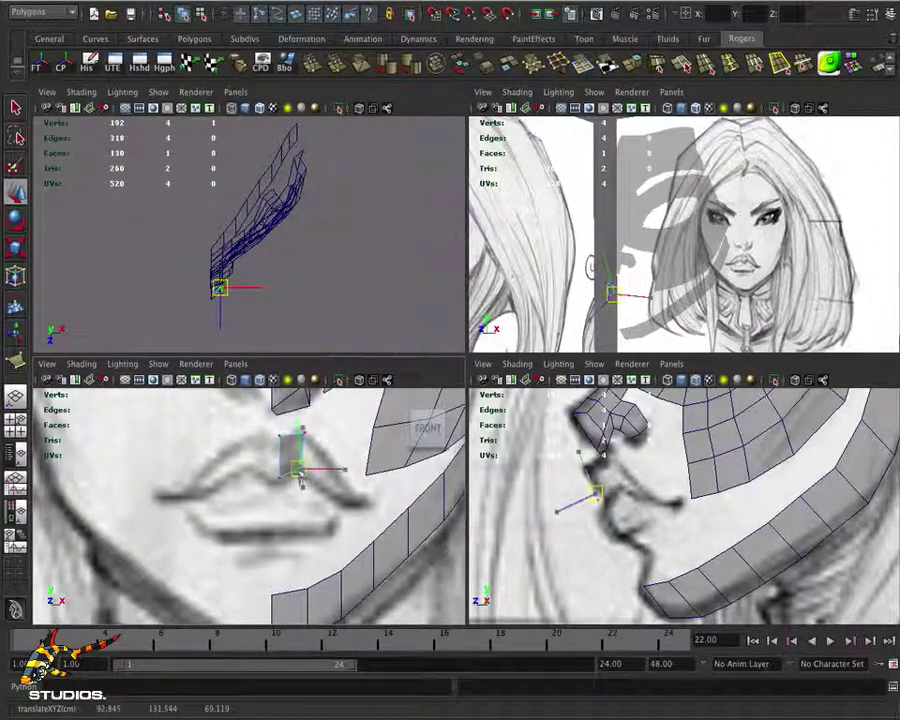
left_click_drag(304, 433, 302, 399)
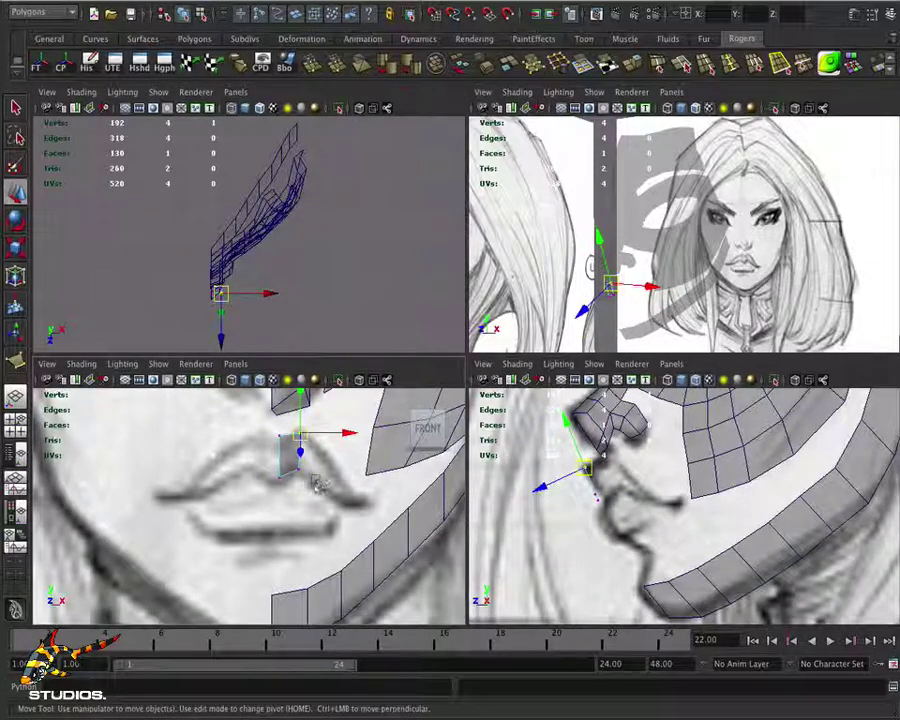
left_click(304, 434)
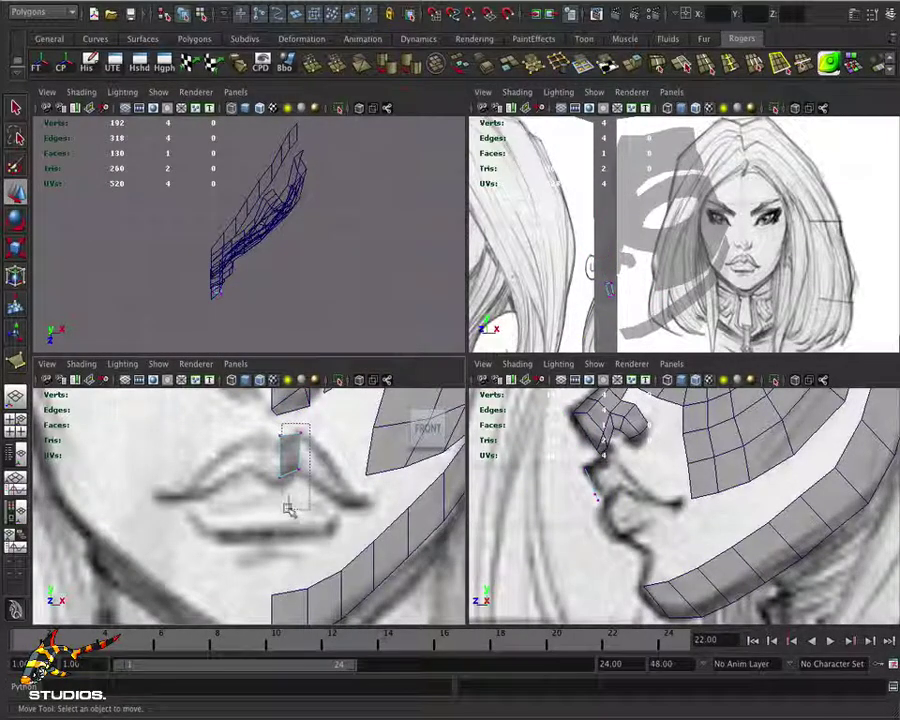
left_click_drag(286, 505, 286, 503)
mouse_move(590, 483)
left_mouse_down()
mouse_move(596, 470)
mouse_move(605, 480)
left_mouse_up()
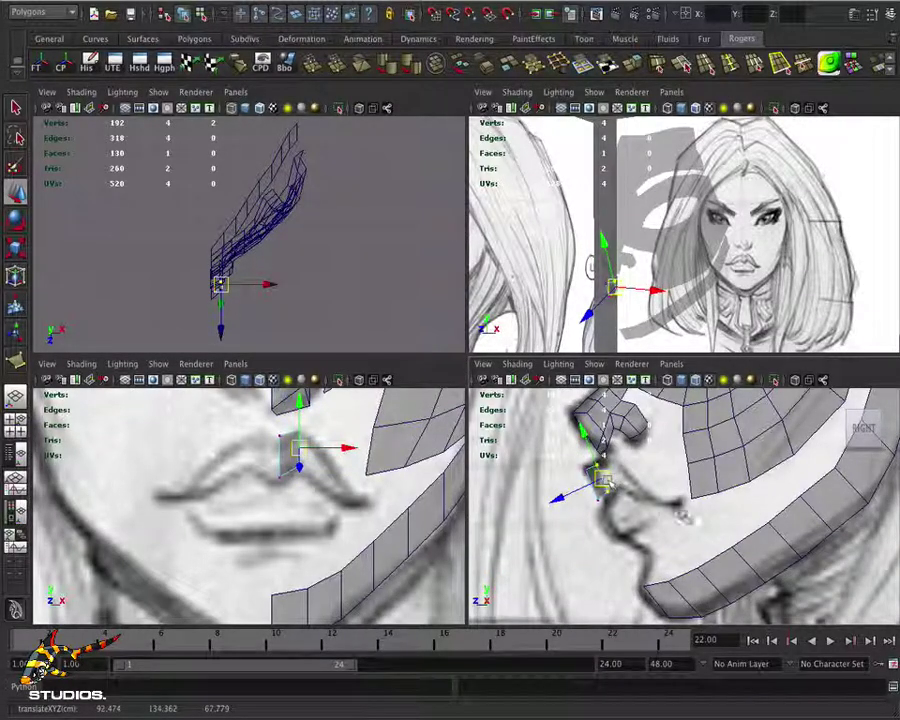
left_click(603, 482)
Extrude the lip polygon's outer edge twice, placing each new edge along the upper lip in the front and side views
mouse_move(601, 478)
right_mouse_down()
mouse_move(600, 442)
mouse_move(598, 468)
right_mouse_up()
left_click(600, 479)
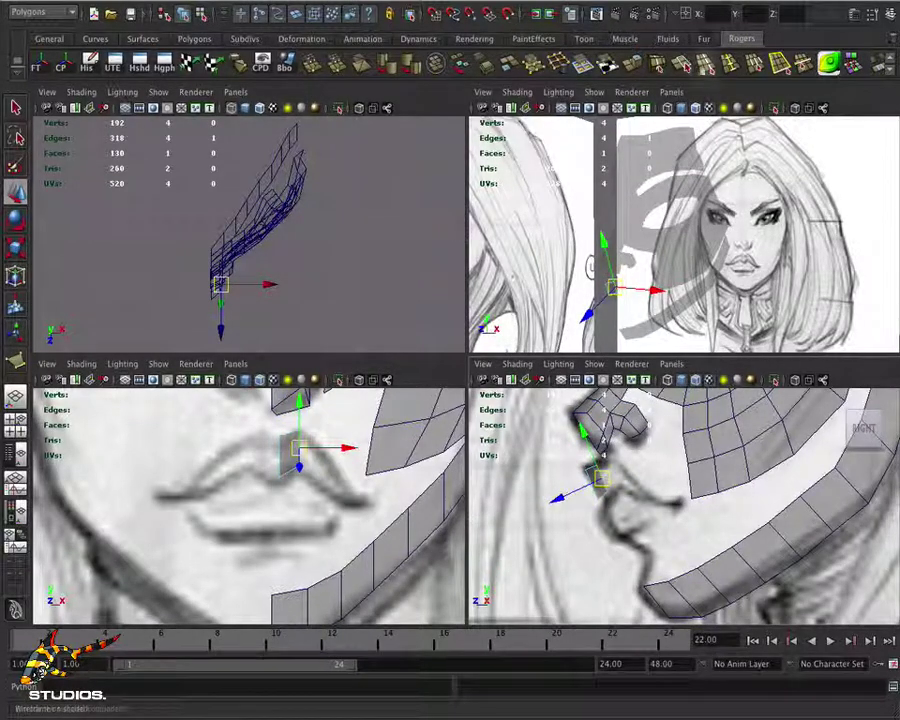
left_click(440, 58)
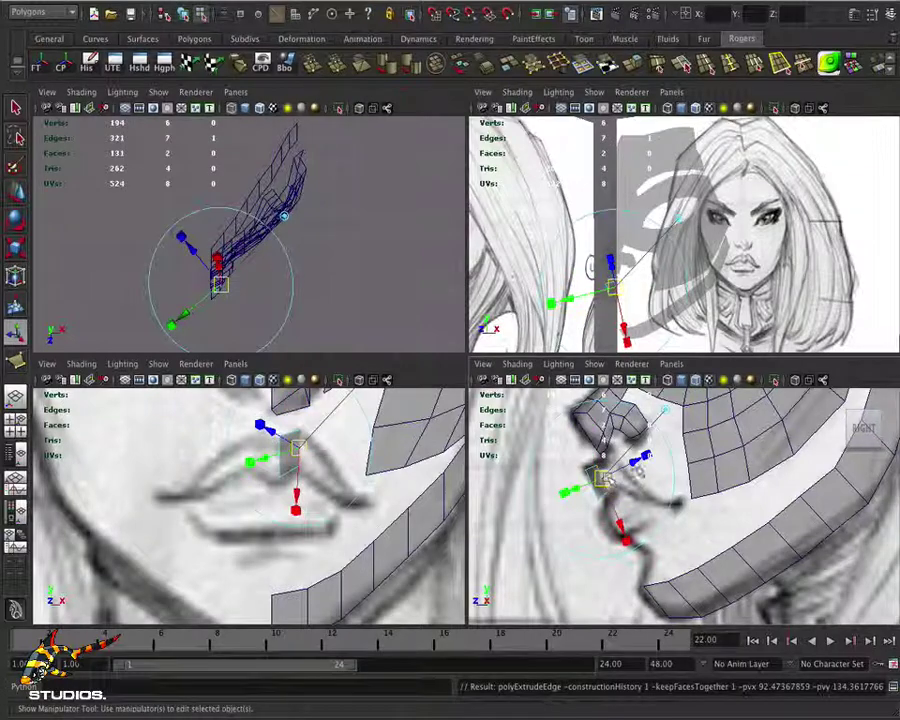
left_click_drag(602, 480, 620, 478)
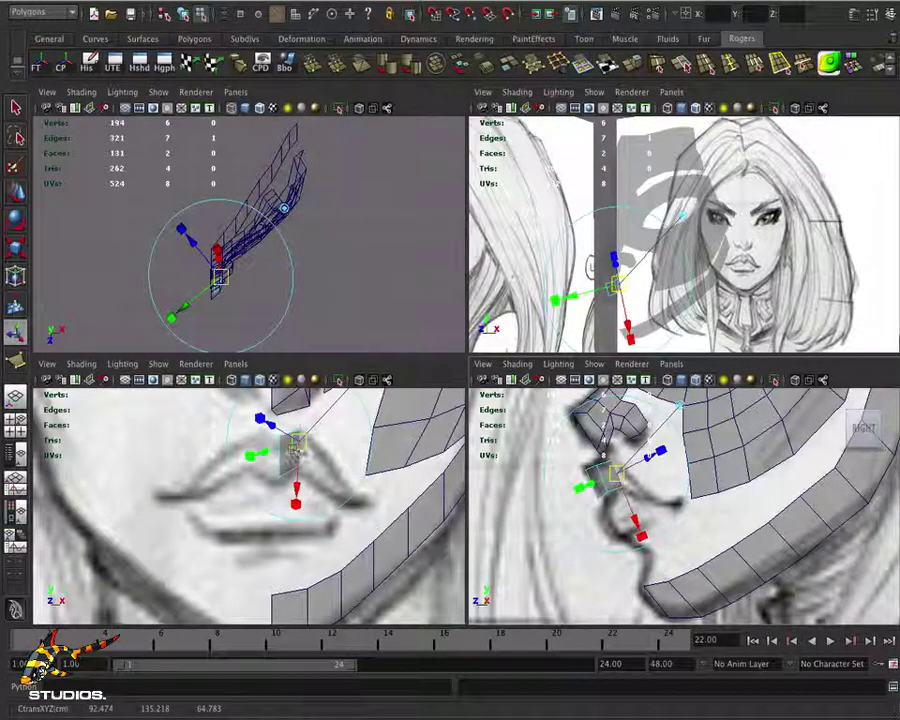
left_click_drag(462, 172, 470, 300)
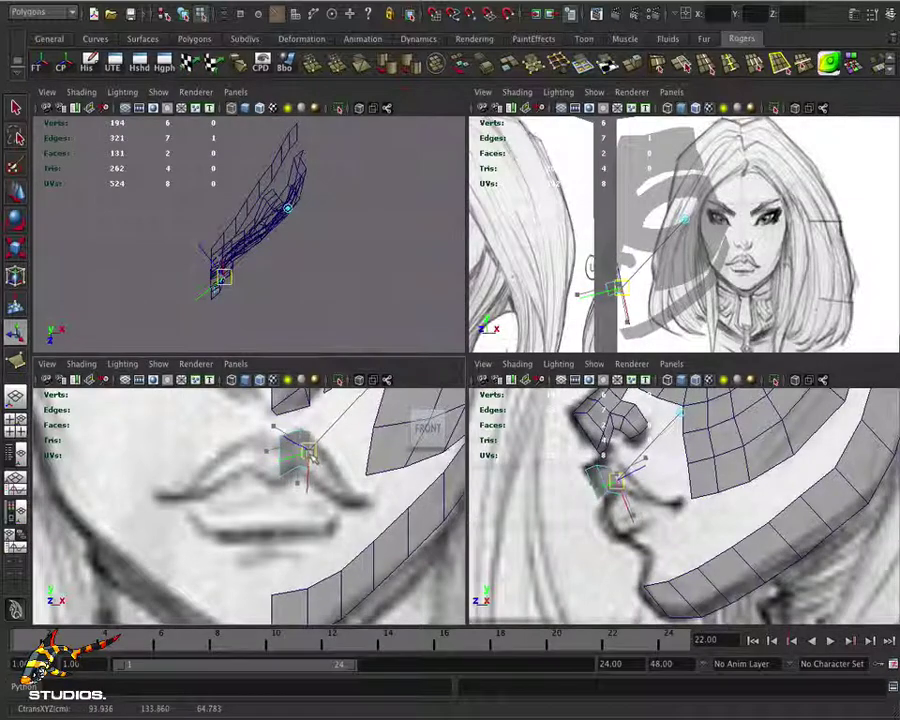
key("ctrl+e")
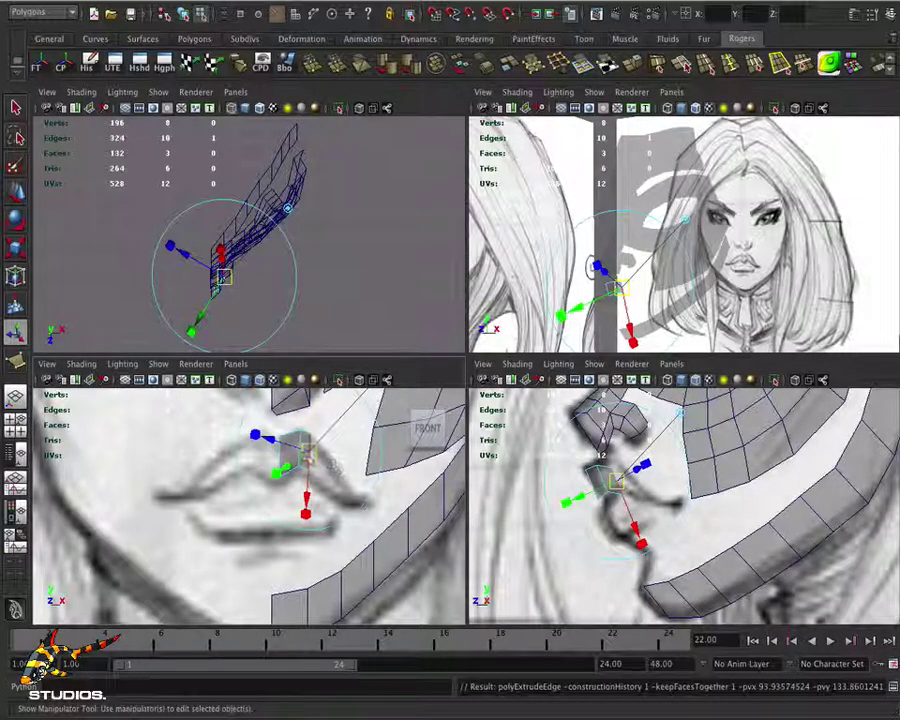
left_click_drag(316, 458, 329, 474)
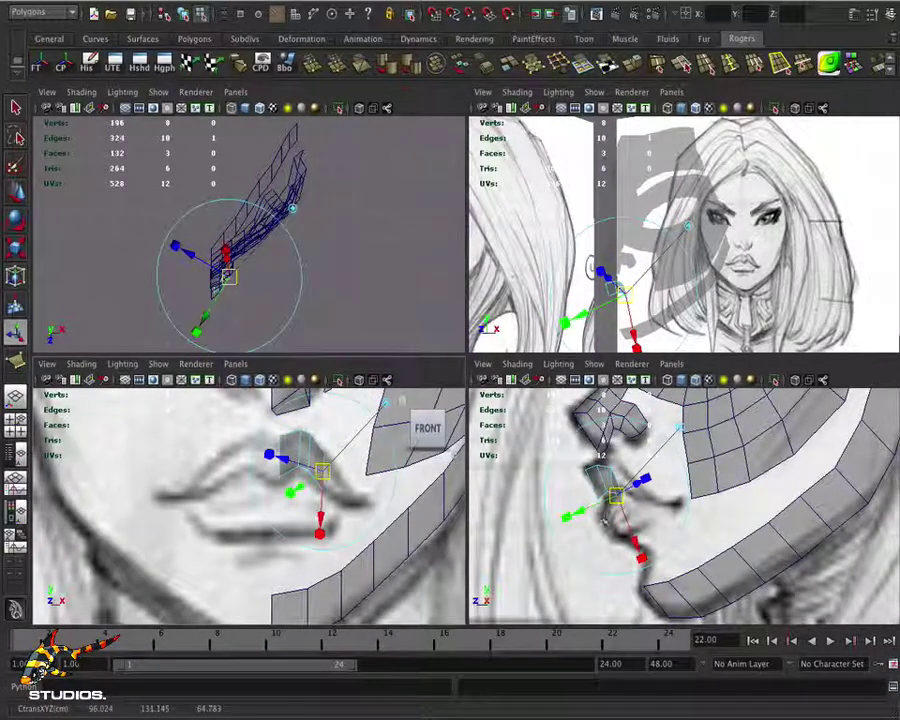
left_click_drag(621, 500, 659, 528)
Extrude the lip strip's end edge twice more toward the mouth corner, aligning it in both views, and deselect it
key("ctrl+e")
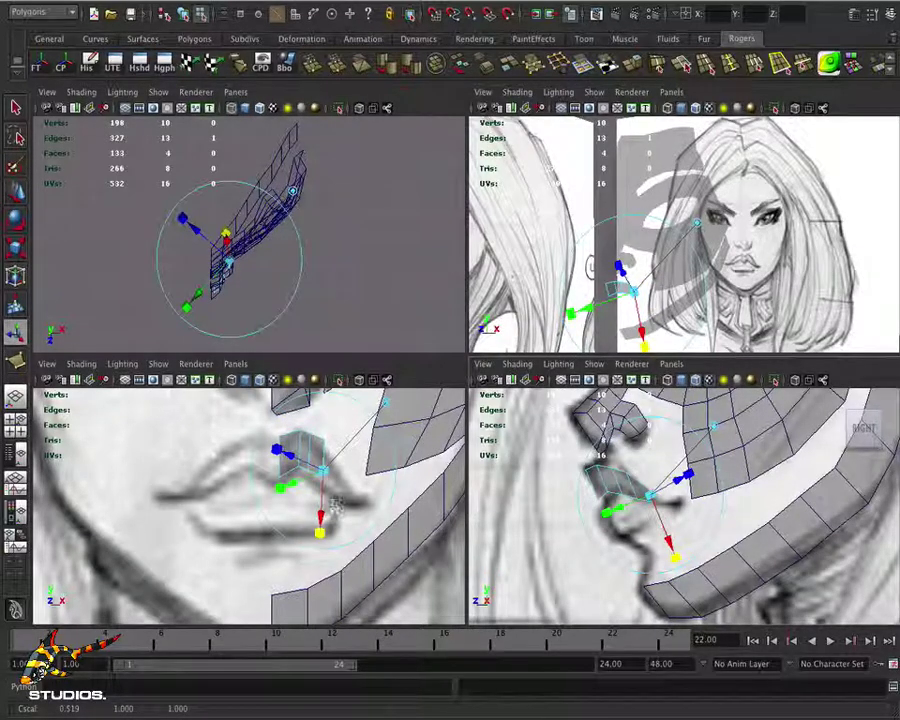
left_click_drag(324, 472, 339, 482)
key("g")
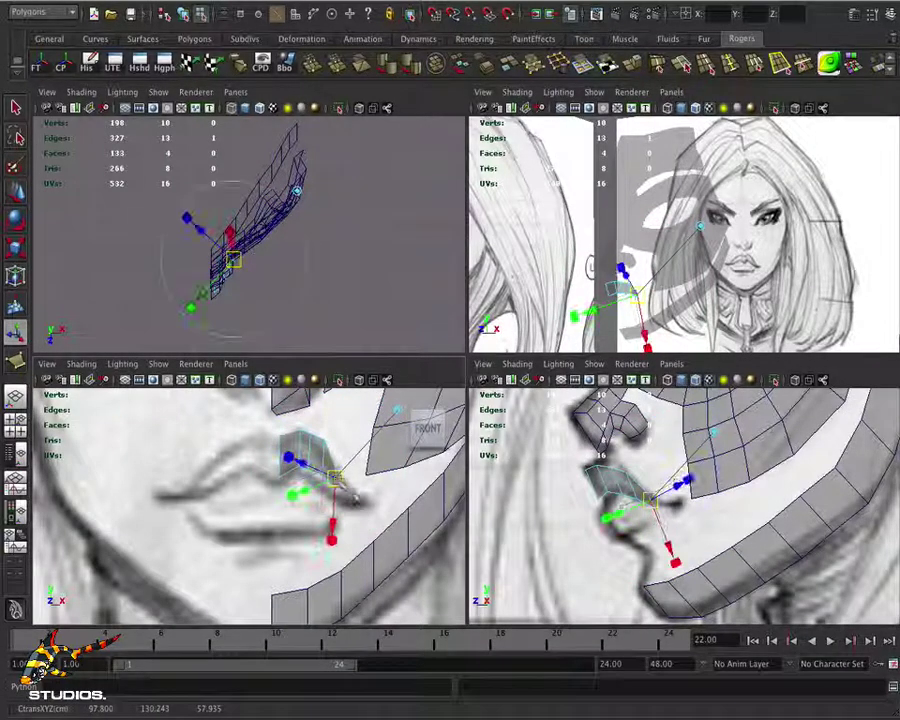
left_click_drag(342, 486, 354, 494)
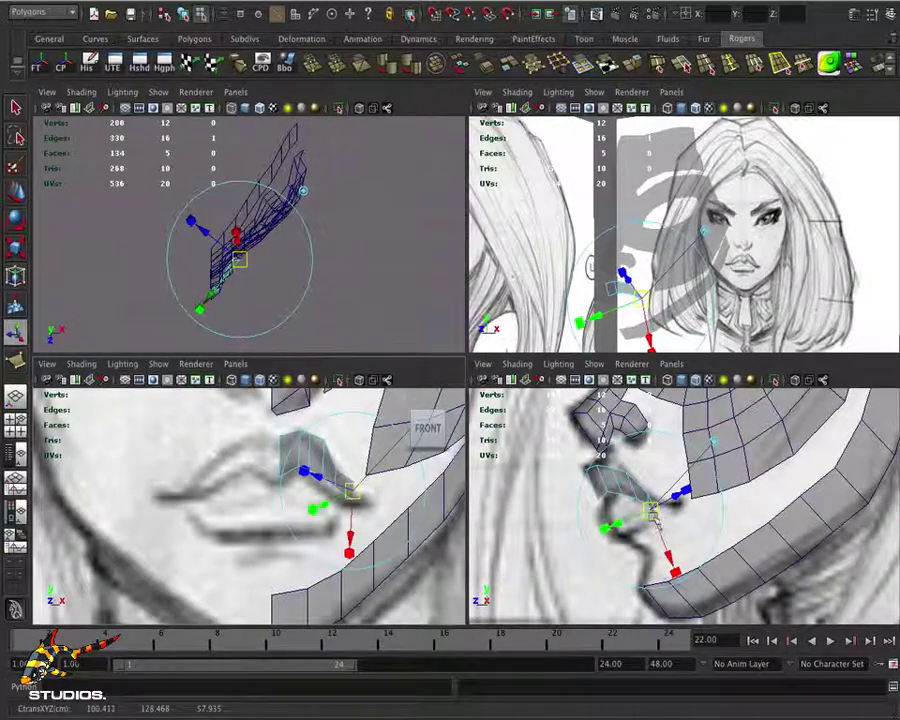
left_click_drag(651, 510, 672, 505)
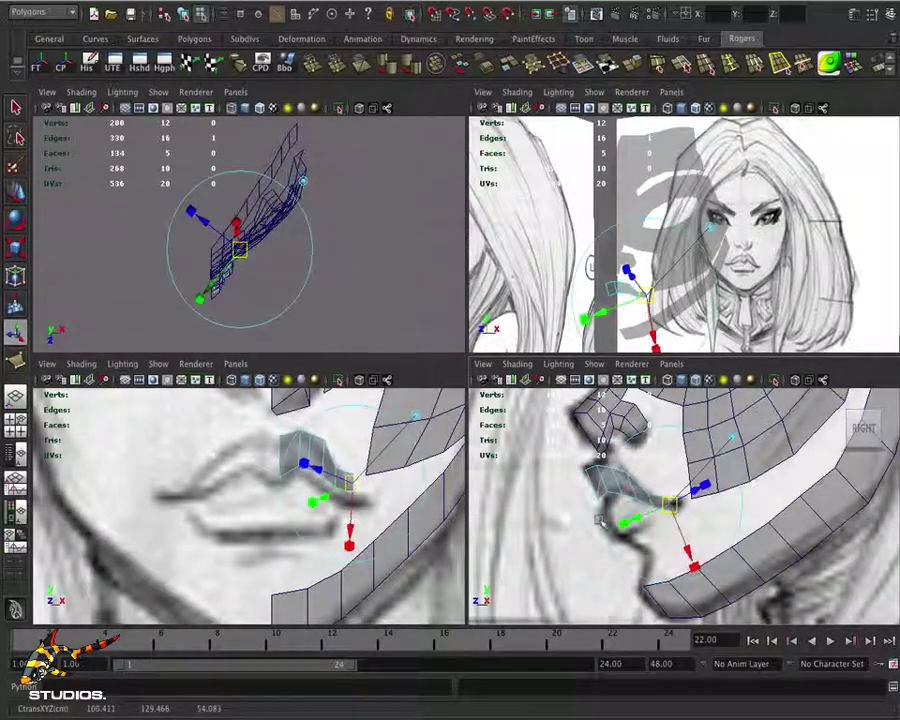
left_click_drag(350, 544, 380, 505)
left_click(380, 505)
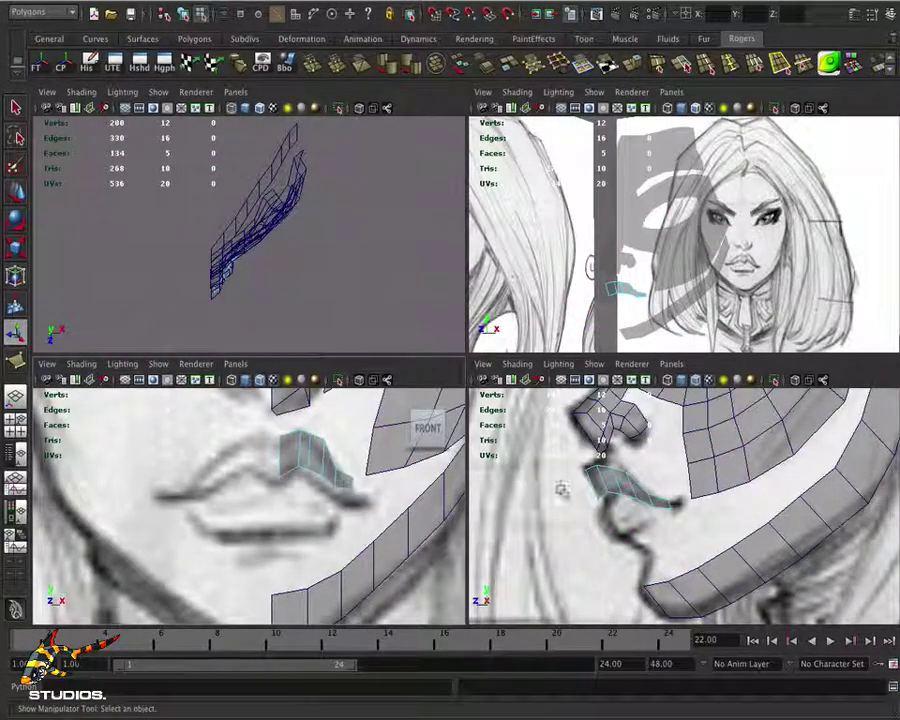
Select the five lower edges of the upper lip strip and extrude them straight down along the world axis
right_click_drag(320, 443, 266, 460)
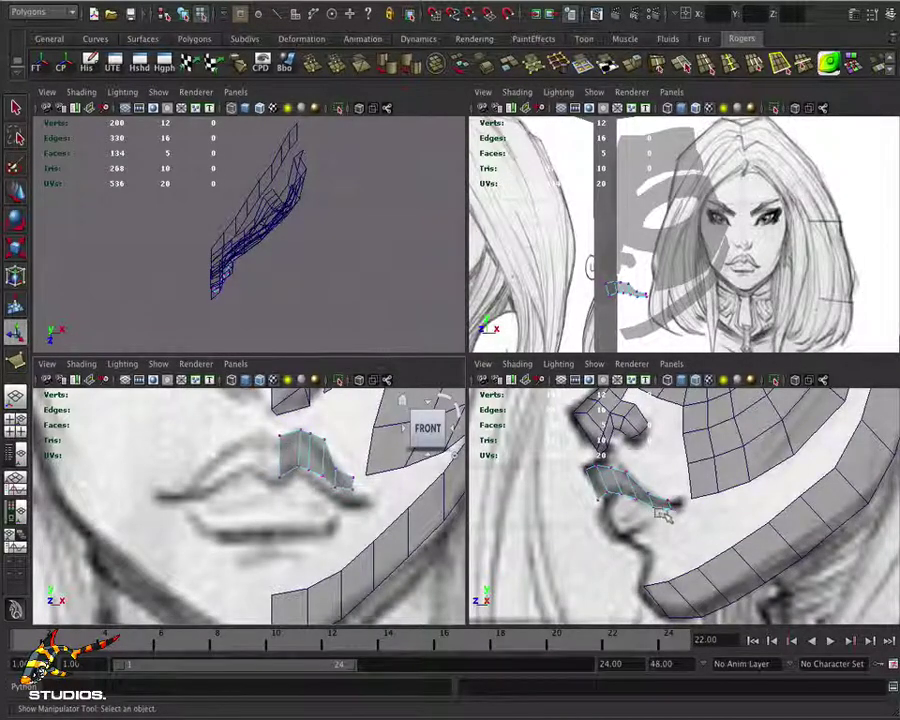
right_click_drag(663, 438, 656, 500)
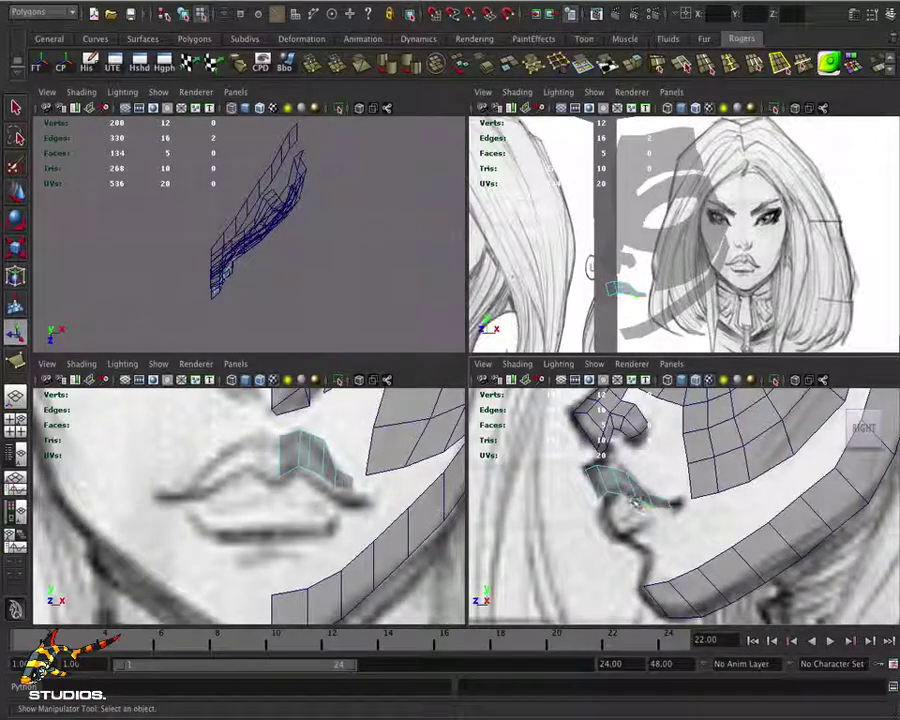
left_click(609, 498)
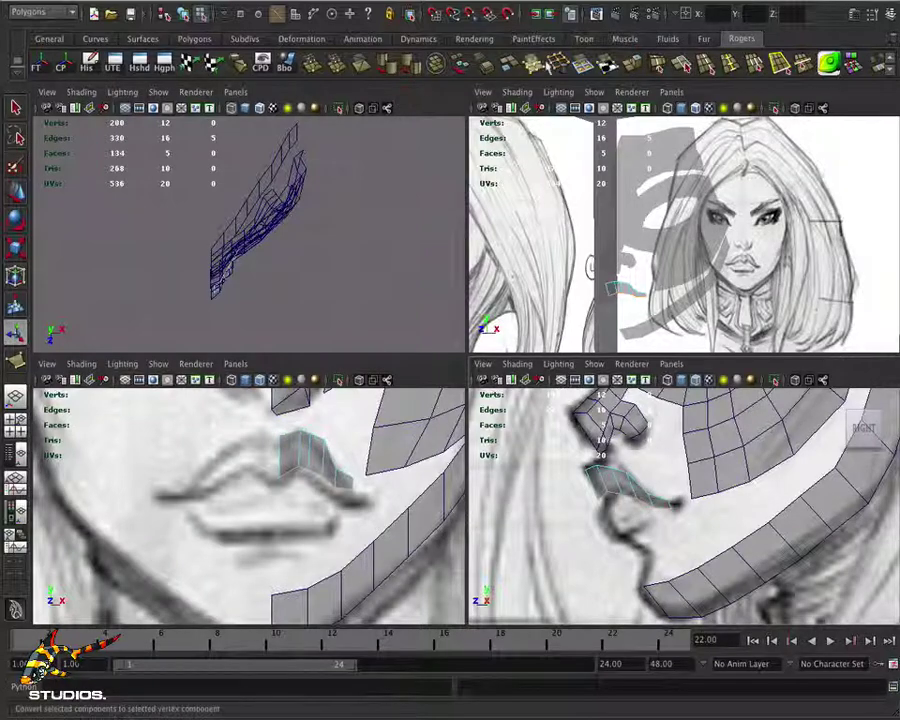
left_click(444, 60)
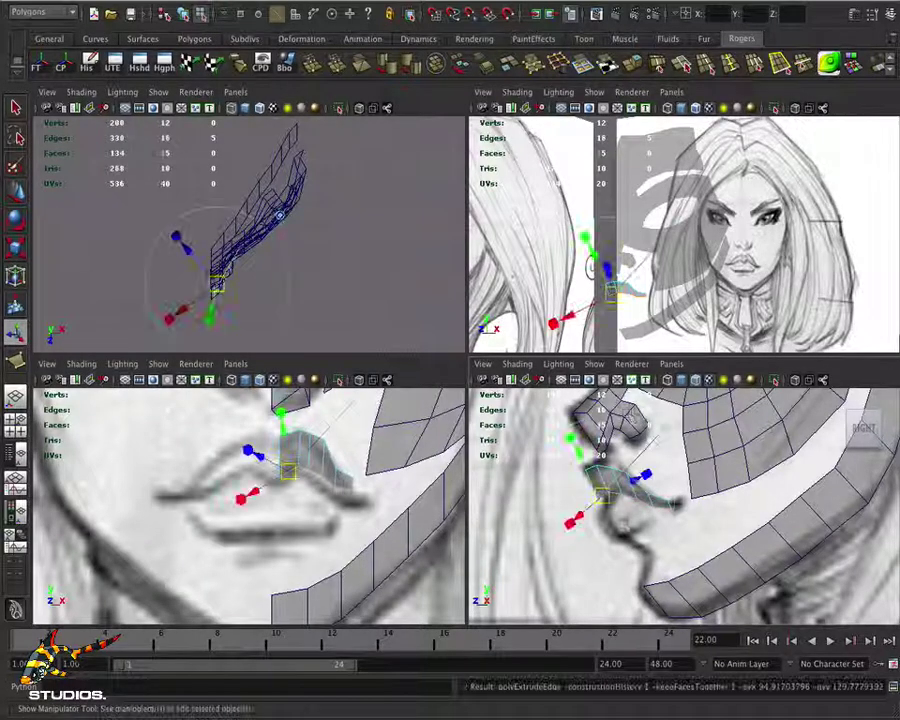
left_click(666, 430)
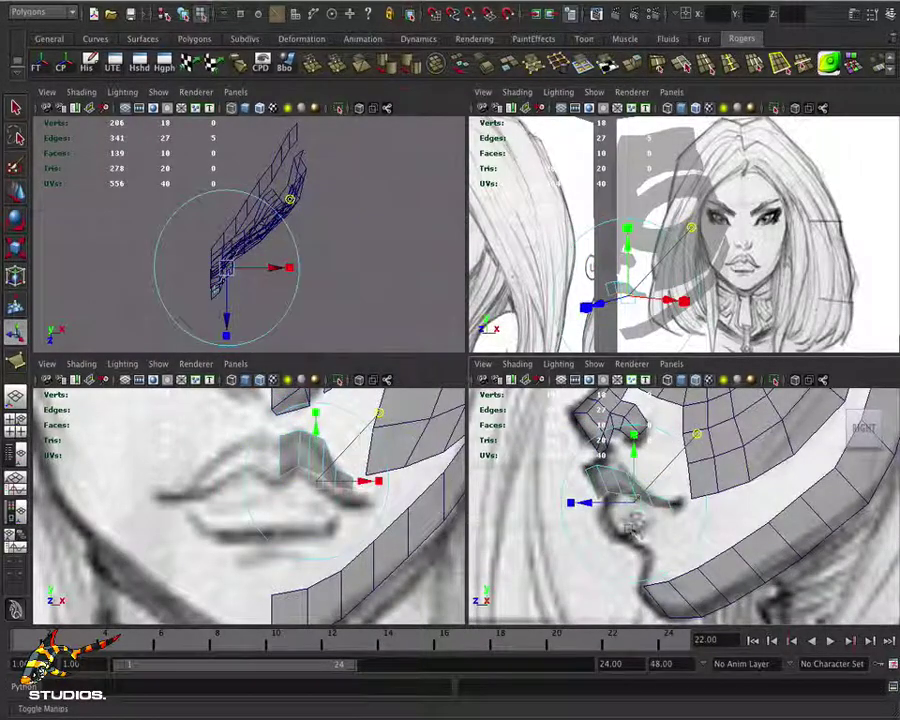
left_click_drag(637, 513, 636, 538)
key("b")
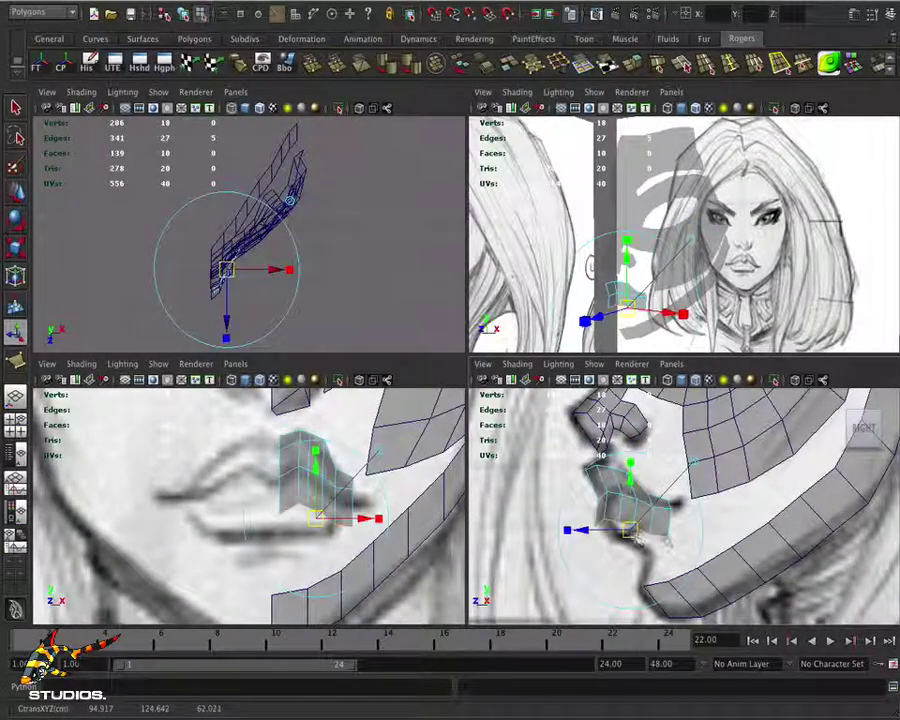
Raise the extruded row's lower vertices from the mouth corner inward to taper the upper lip, adjusting them in both views
right_click(666, 538)
left_click(608, 442)
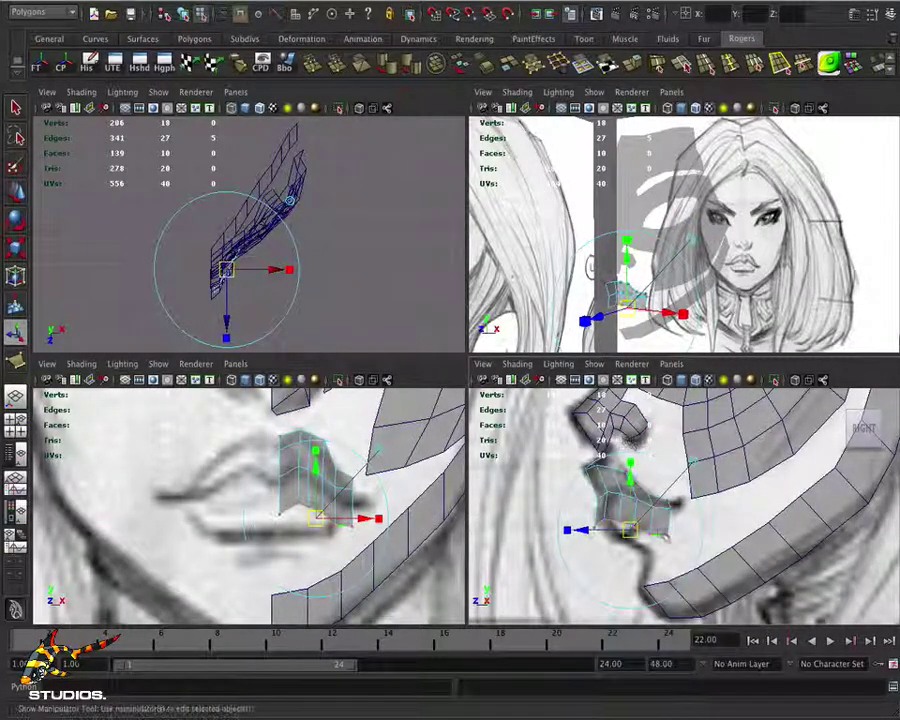
left_click(670, 537)
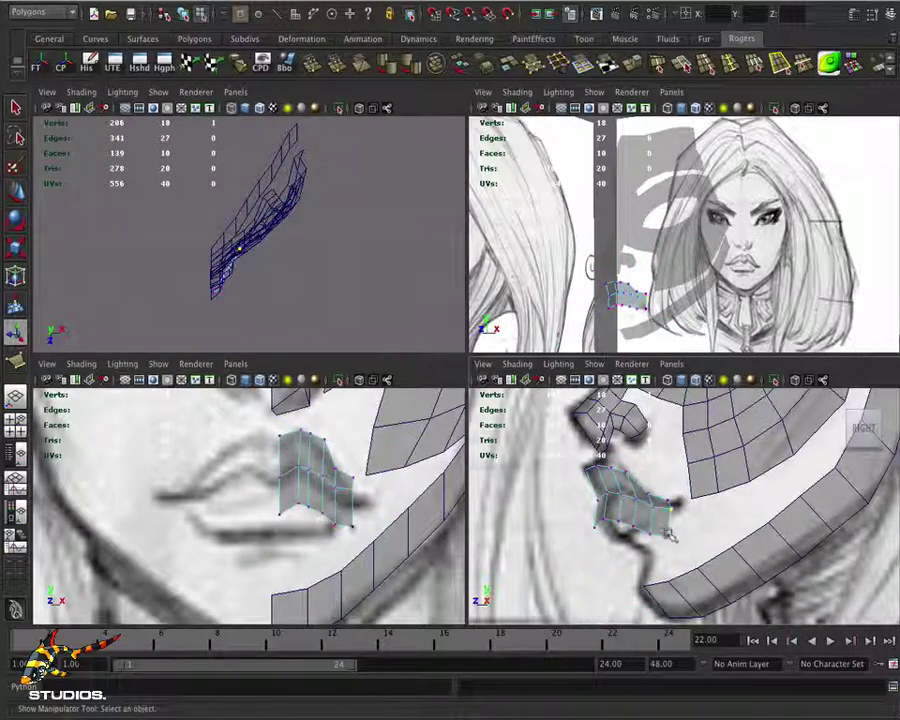
left_click(670, 536)
key("w")
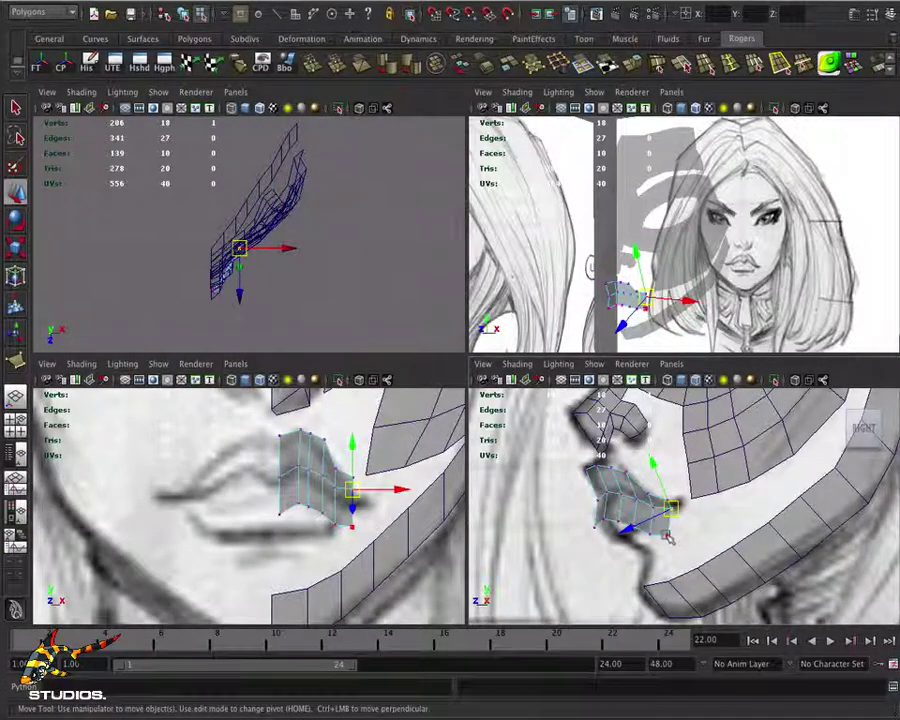
left_click_drag(672, 508, 668, 519)
left_click_drag(352, 503, 336, 522)
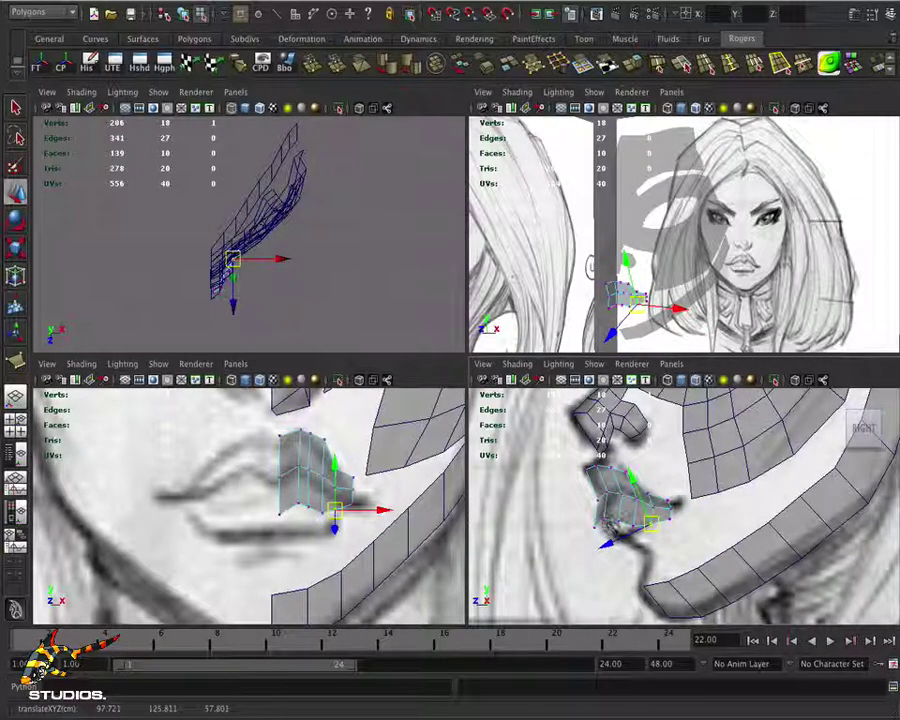
left_click_drag(648, 522, 617, 522)
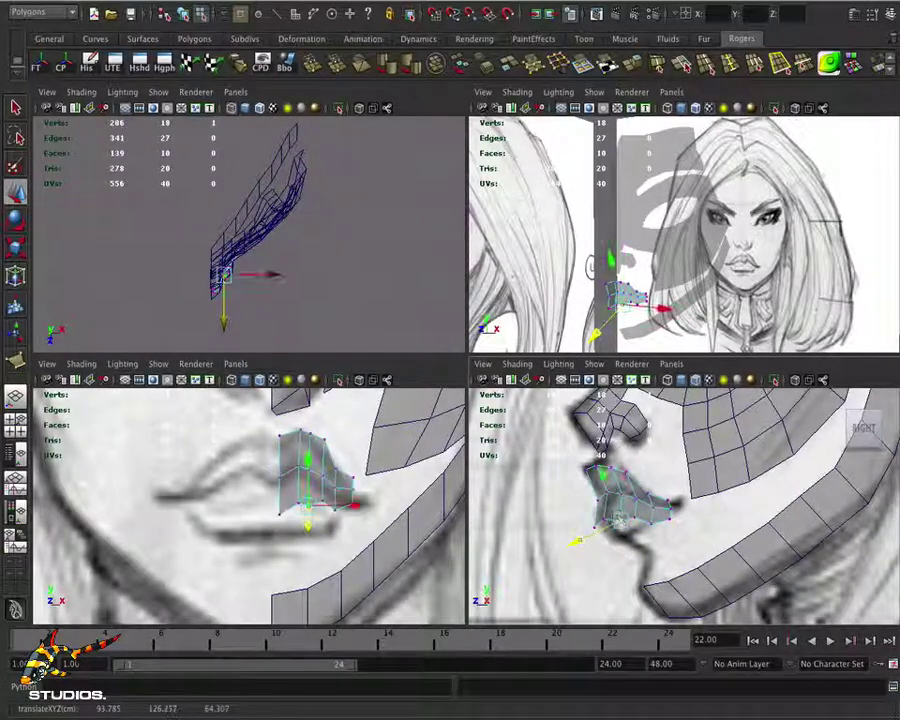
left_click(621, 535)
left_click(620, 527)
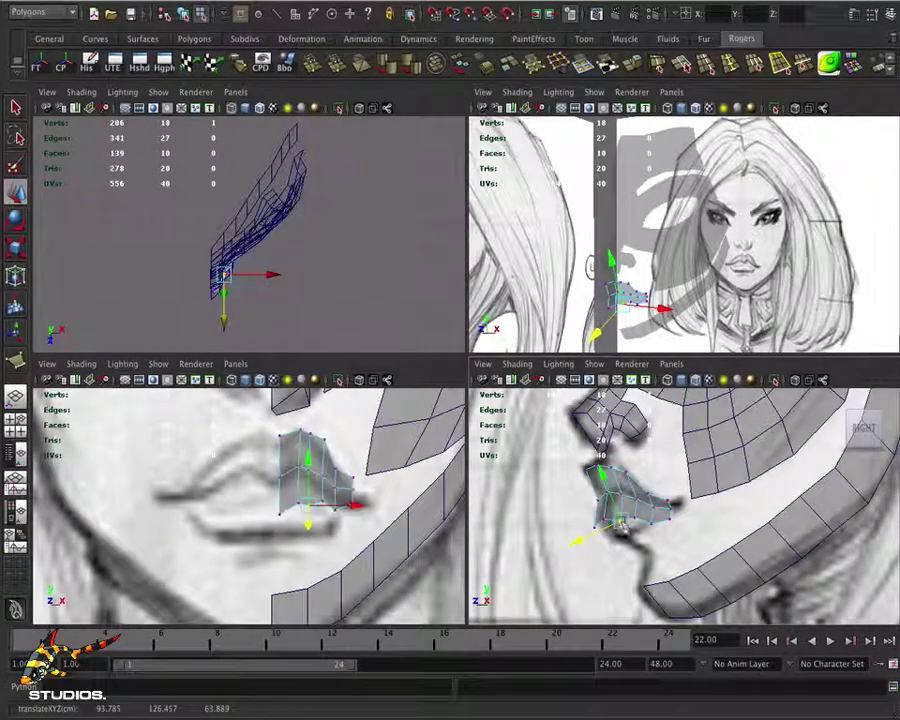
Refine the lip's lower border by moving its centre-line and mouth-corner vertices in both views, and switch to edge selection
left_click(604, 535)
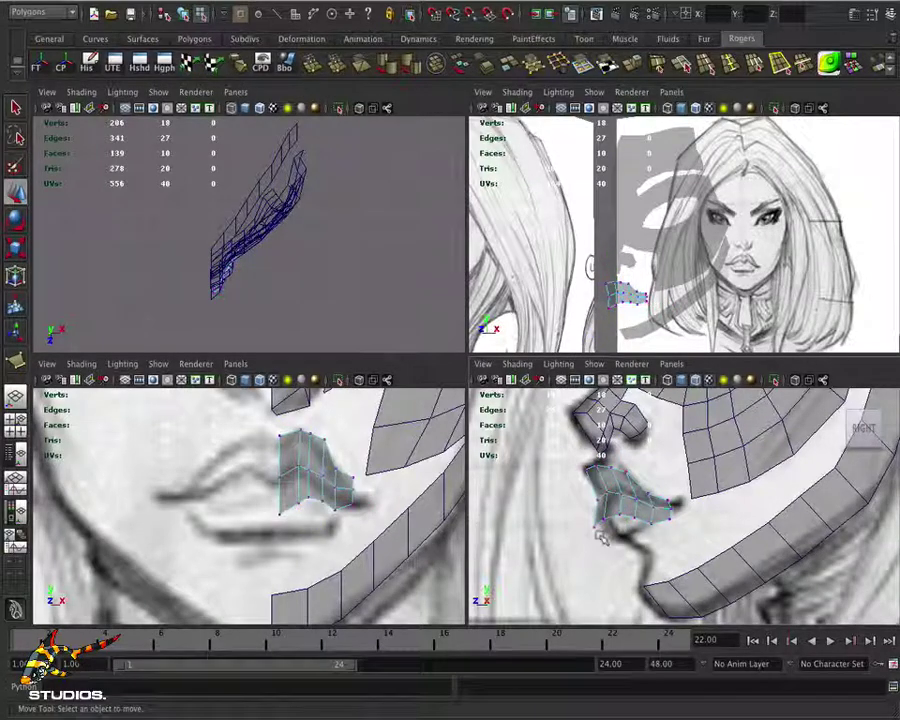
left_click(597, 520)
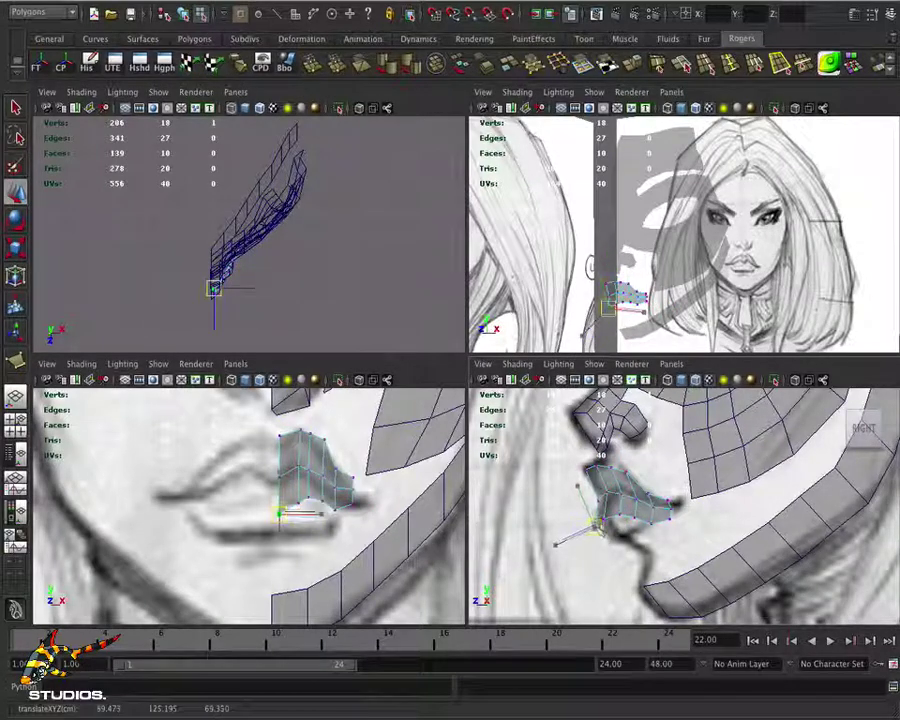
left_click(644, 527)
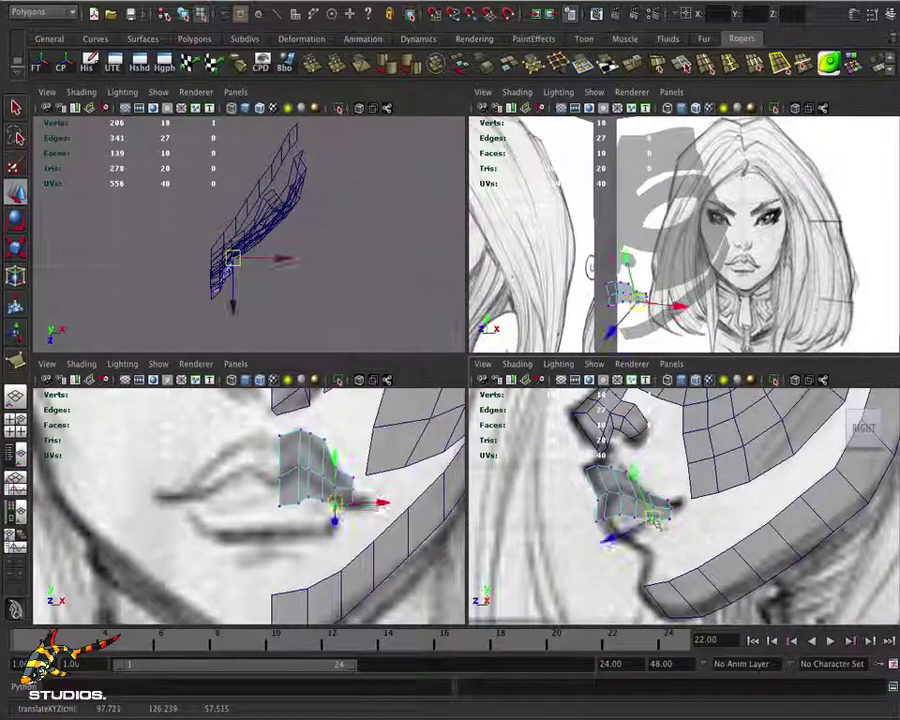
left_click(672, 507)
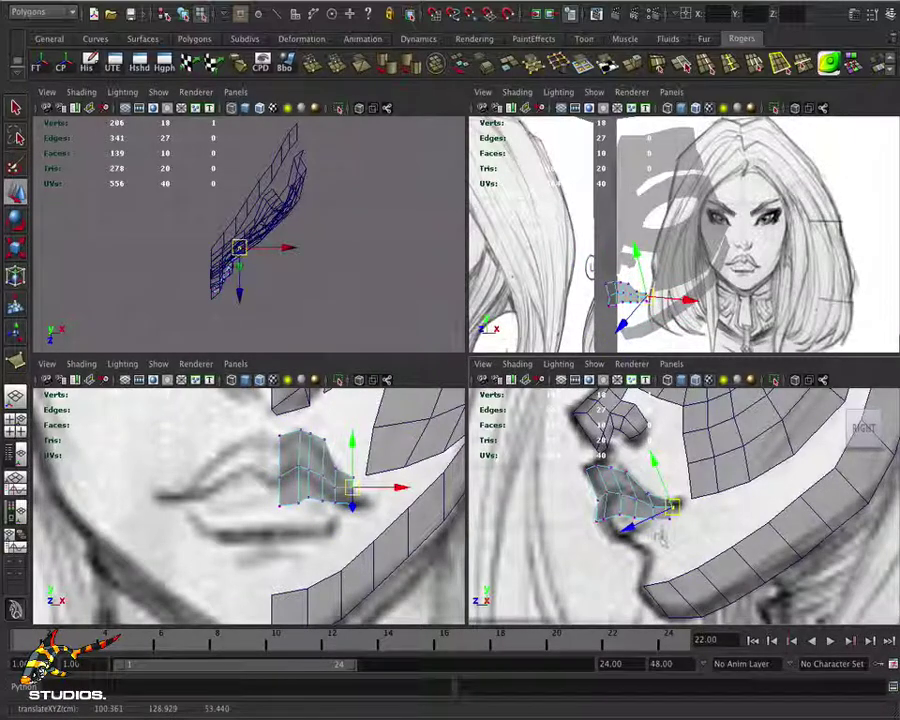
left_click(295, 494)
left_click(280, 503)
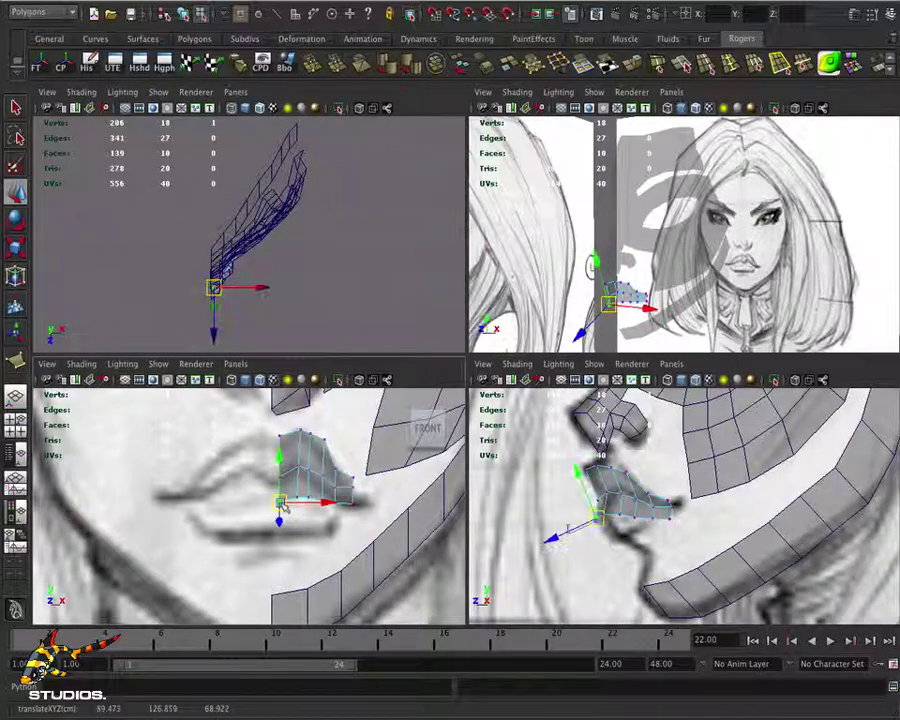
right_click(632, 522)
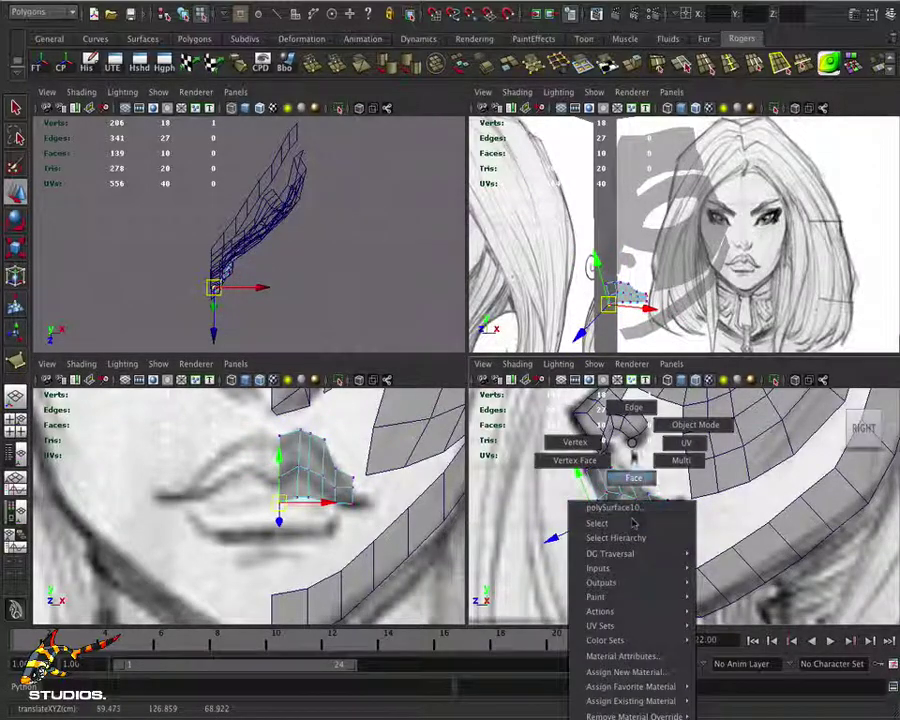
left_click(598, 523)
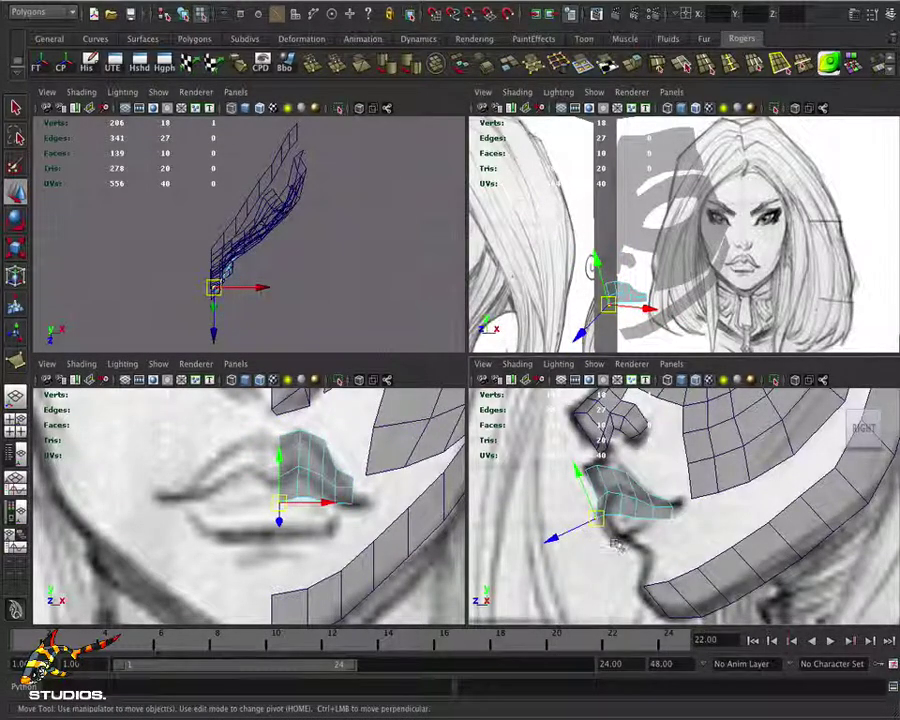
Select the five lower border edges of the upper lip mesh and extrude them downward along the world axes
key("F9")
left_click(601, 516)
left_click_drag(612, 517, 633, 517)
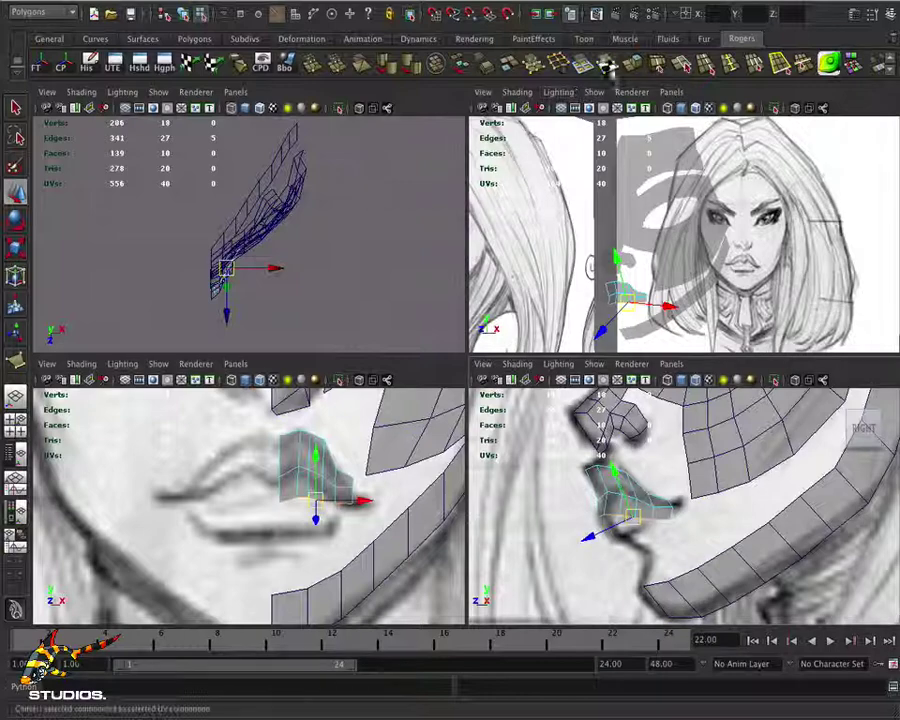
left_click(632, 72)
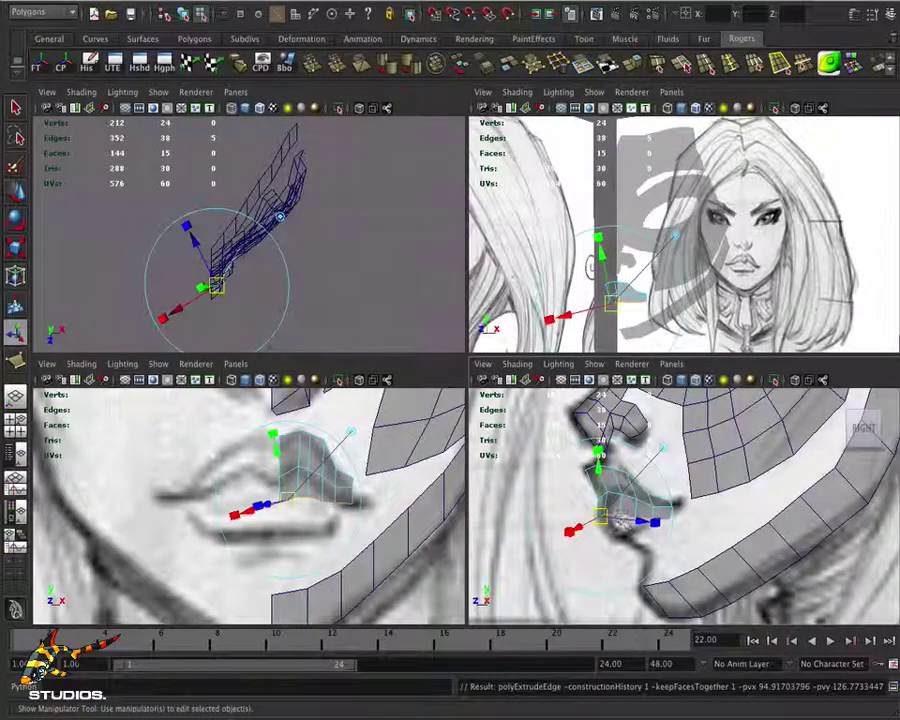
key("ctrl+z")
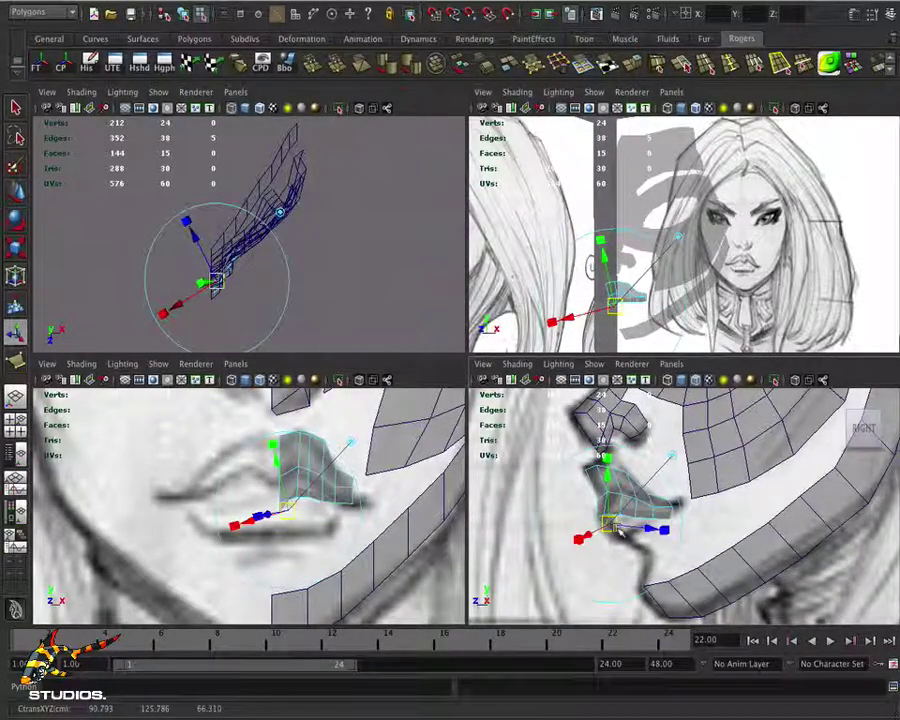
key("t")
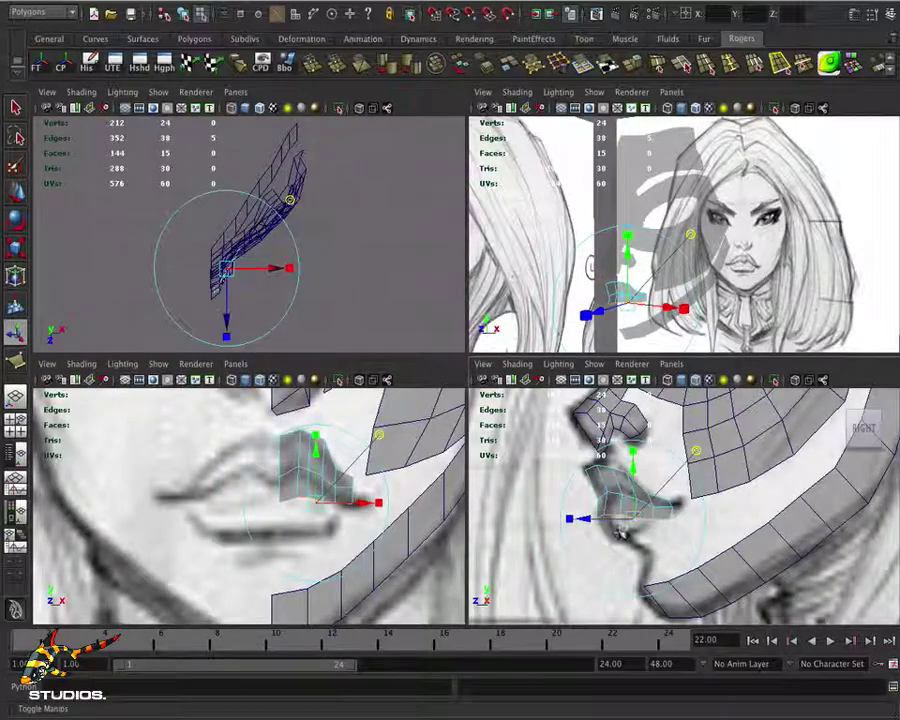
left_click_drag(630, 530, 647, 541)
left_click(698, 521)
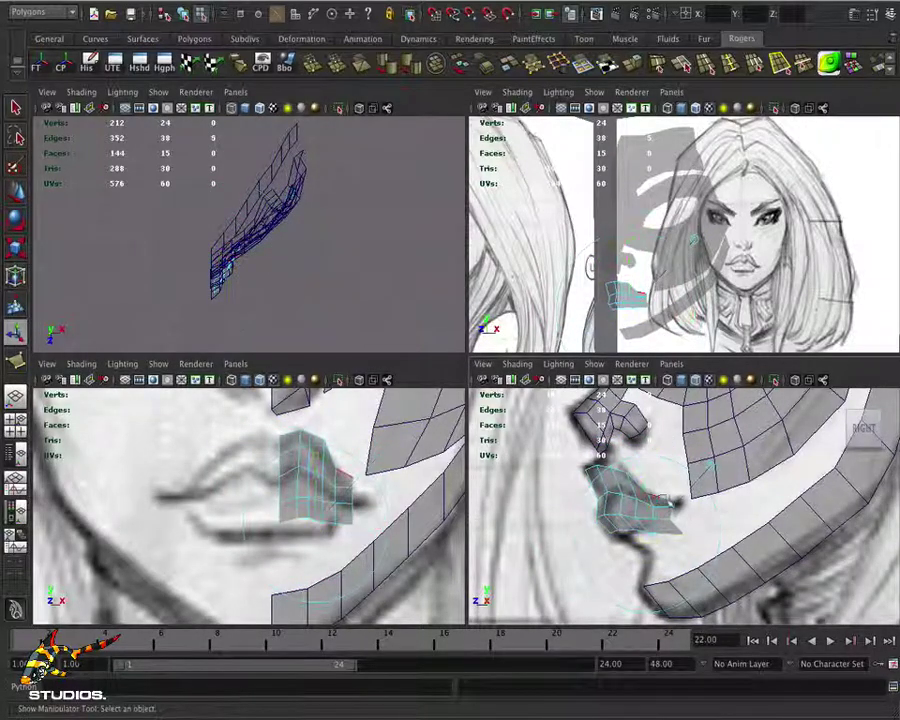
Shape the lip's new lower row by moving its vertices from the centre line to the mouth corner in both reference views
right_click_drag(352, 442, 293, 440)
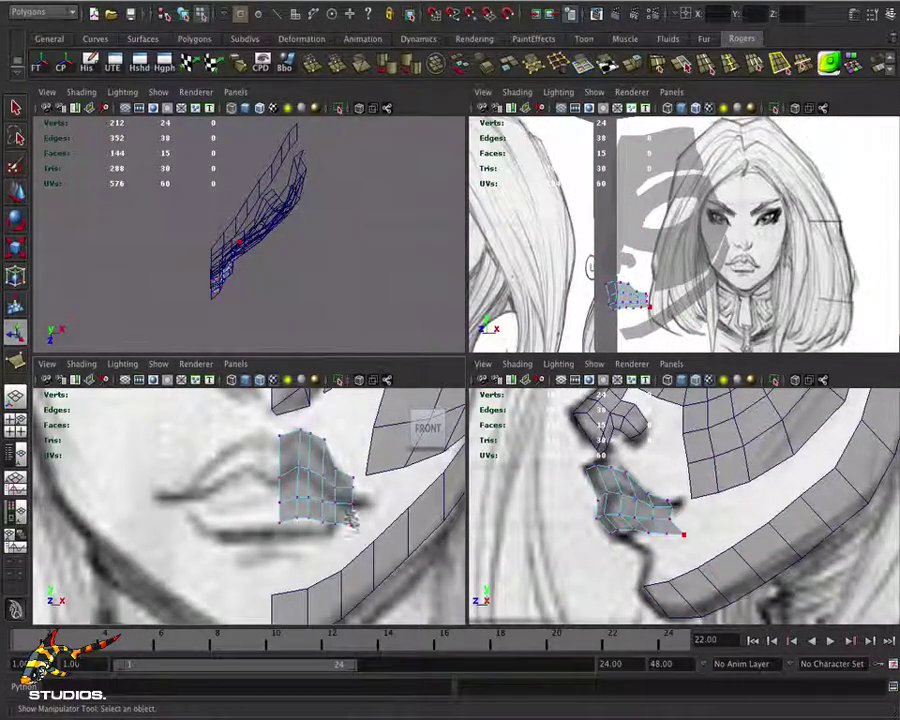
left_click(352, 533)
key("w")
left_click_drag(351, 530, 349, 516)
left_click(300, 521)
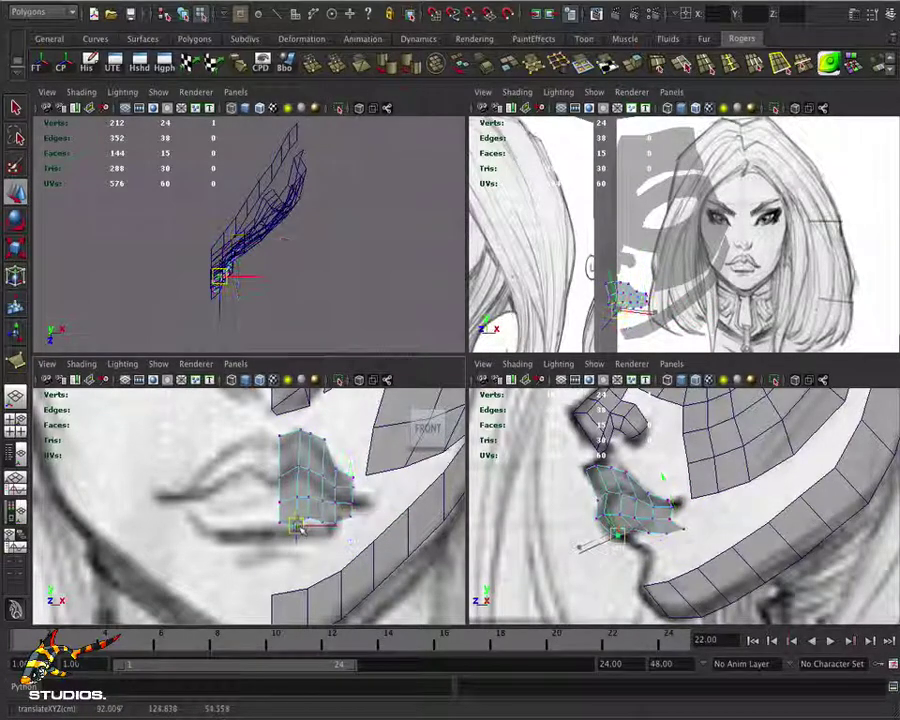
left_click_drag(296, 526, 350, 512)
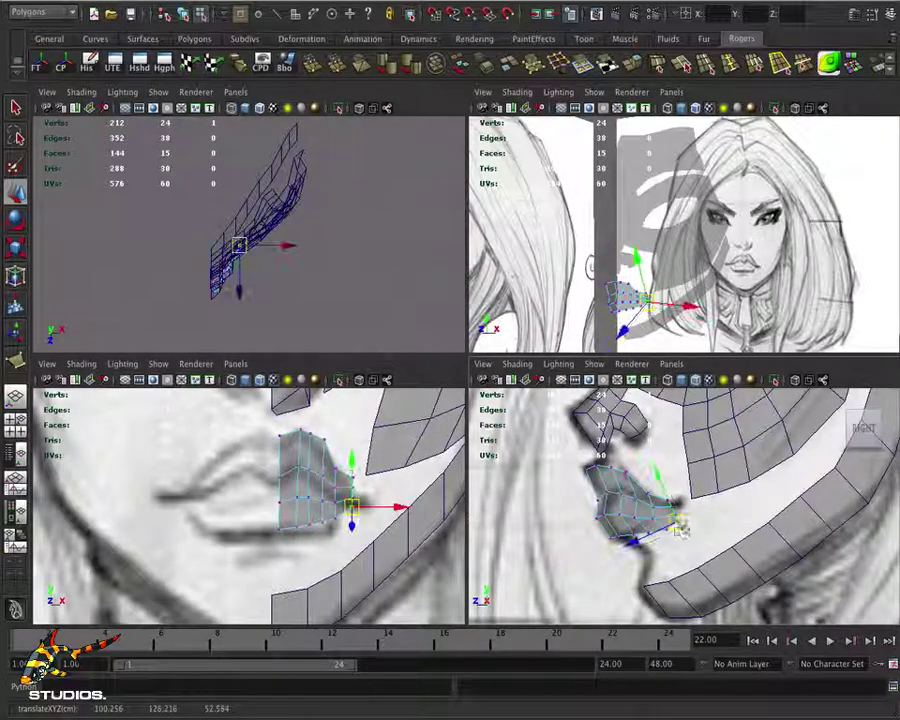
left_click(624, 538)
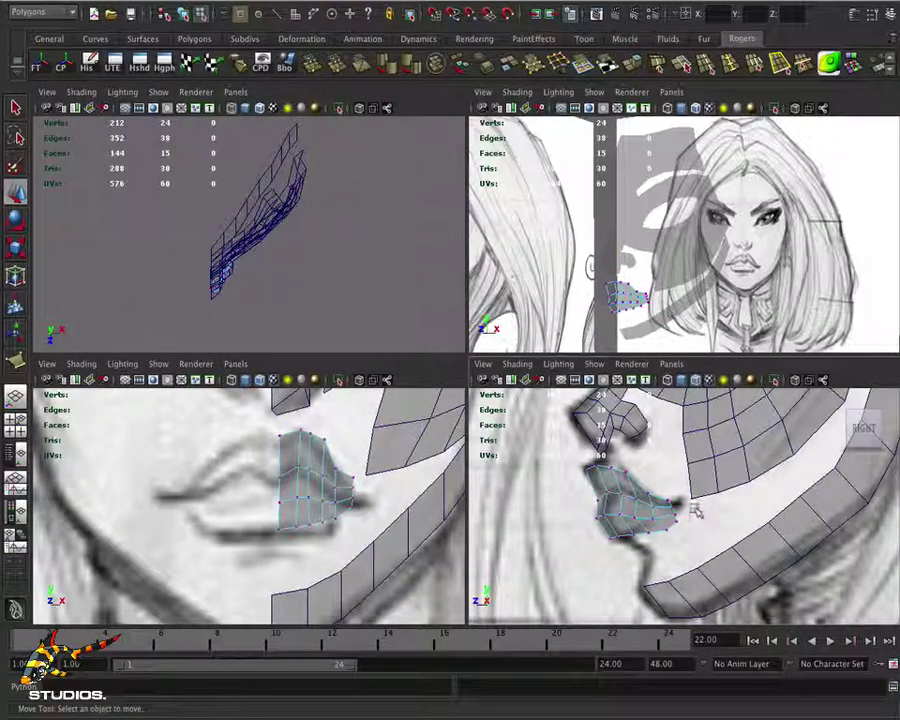
Adjust two vertices at the jaw strip's rear bend and insert an edge loop through the cheek mesh from the eye's outer corner outward
left_click_drag(690, 510, 660, 546, "alt")
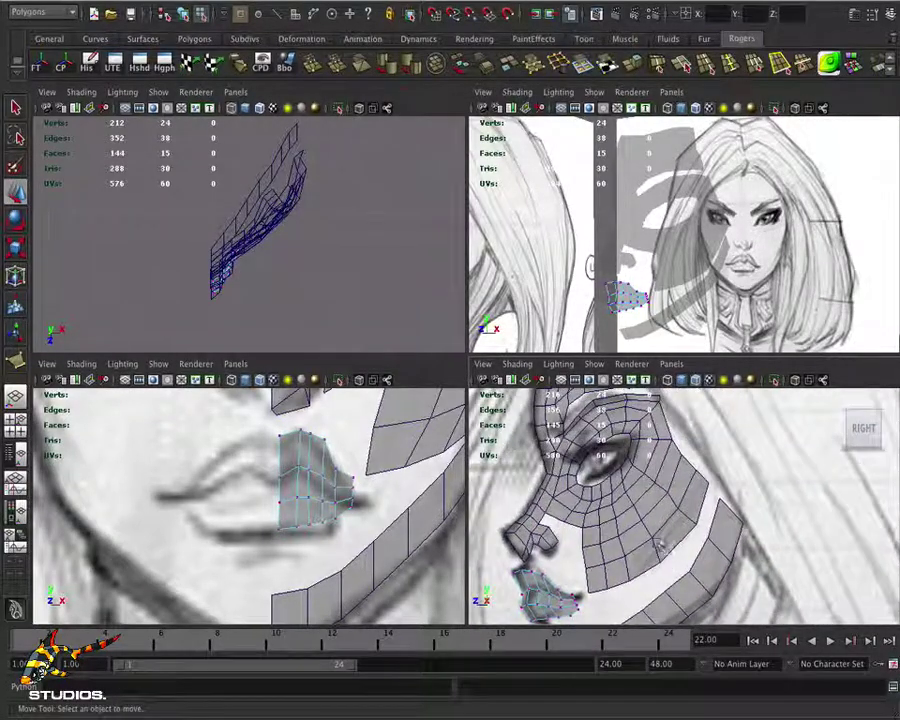
mouse_move(700, 578)
left_mouse_down("alt")
mouse_move(710, 590)
mouse_move(712, 580)
left_mouse_up("alt")
left_click(710, 590)
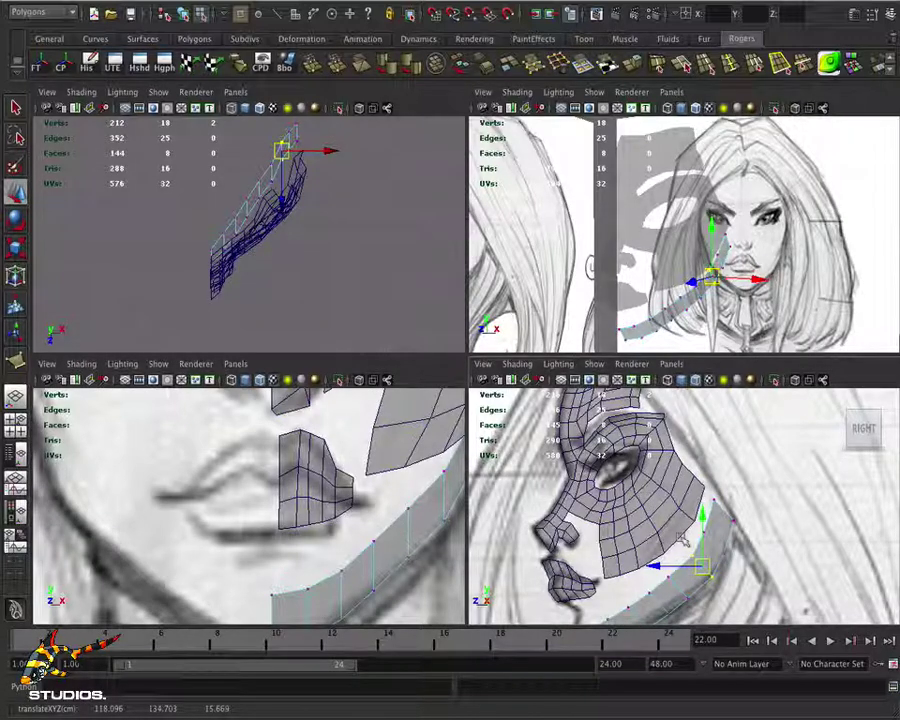
left_click(686, 540)
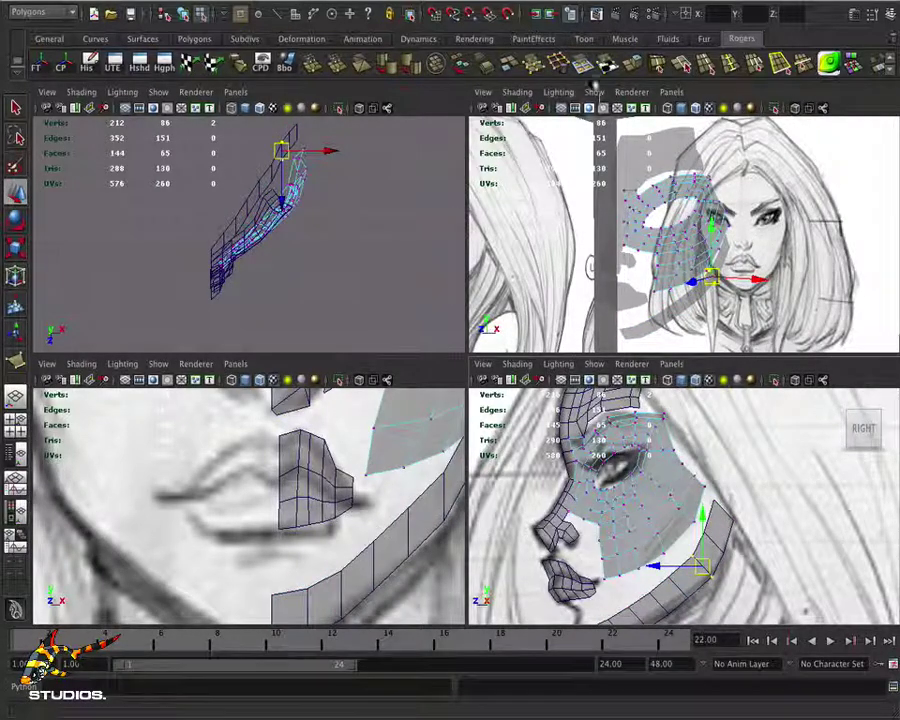
left_click(495, 62)
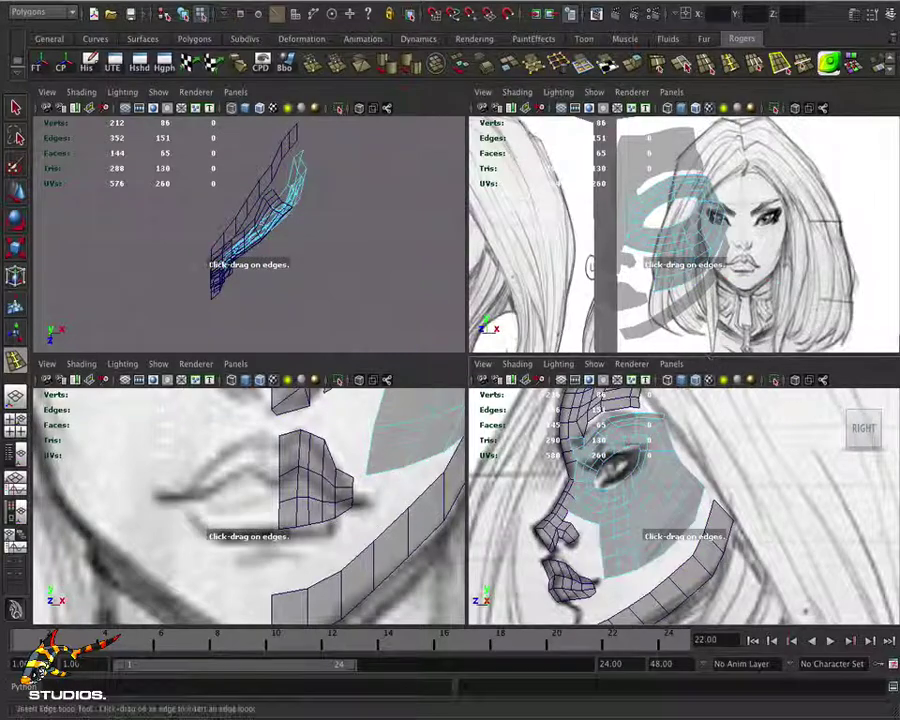
left_click(638, 472)
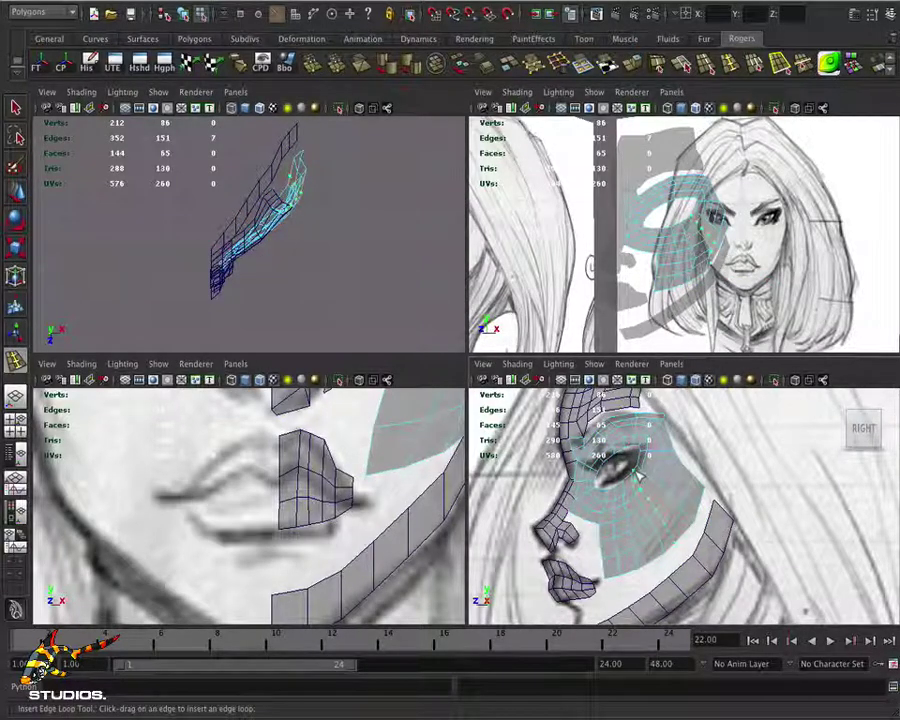
Select the eight upper border edges of the jaw strip and extrude them along the world axes up toward the cheek
middle_click_drag(638, 472, 641, 403, "alt")
scroll(706, 506, "up", 3)
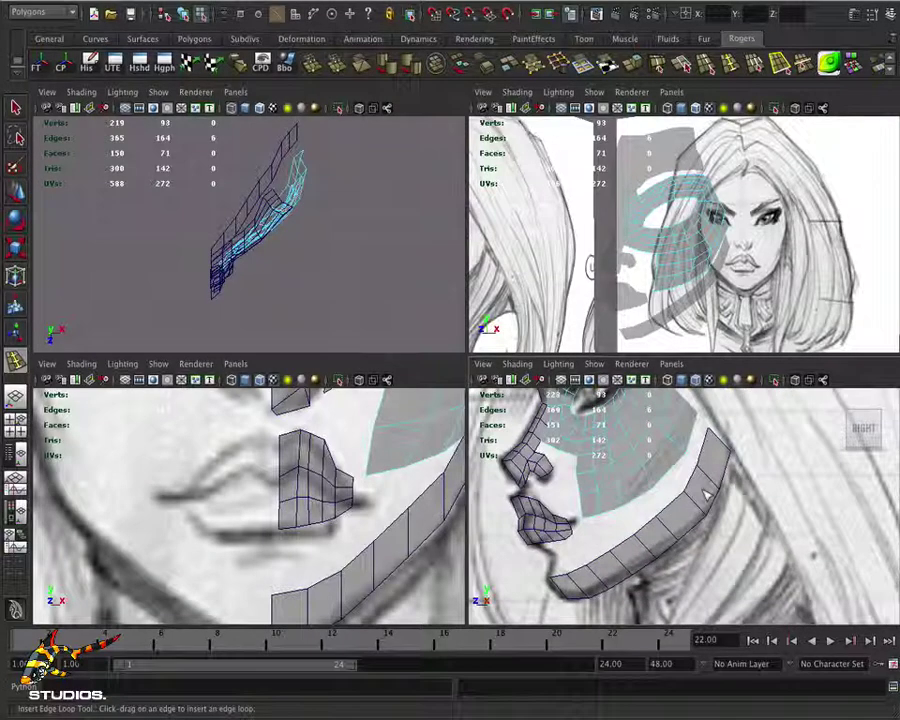
key("w")
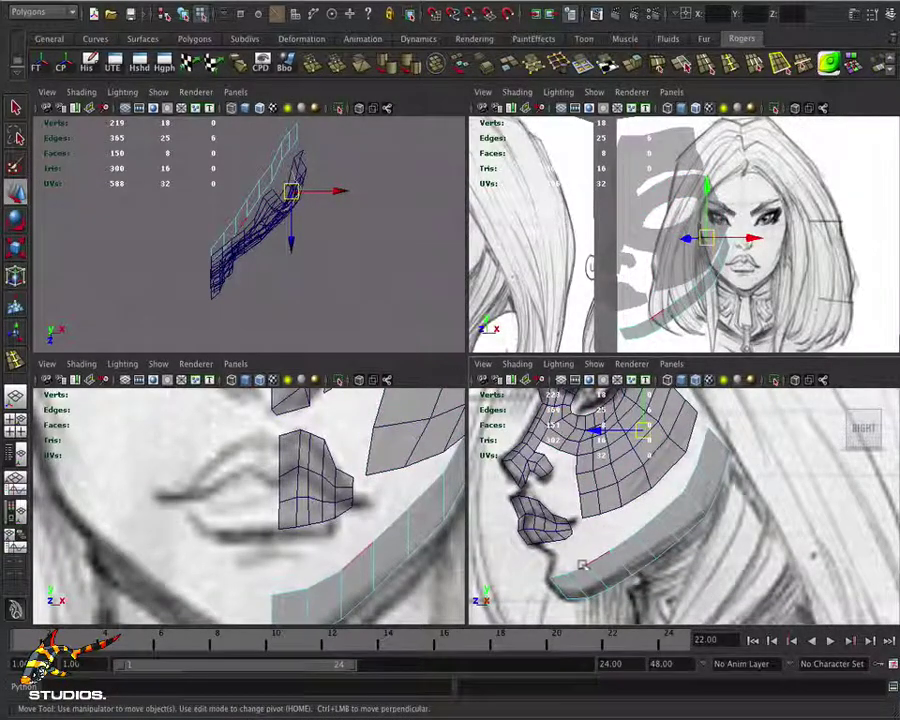
right_click_drag(583, 443, 587, 416)
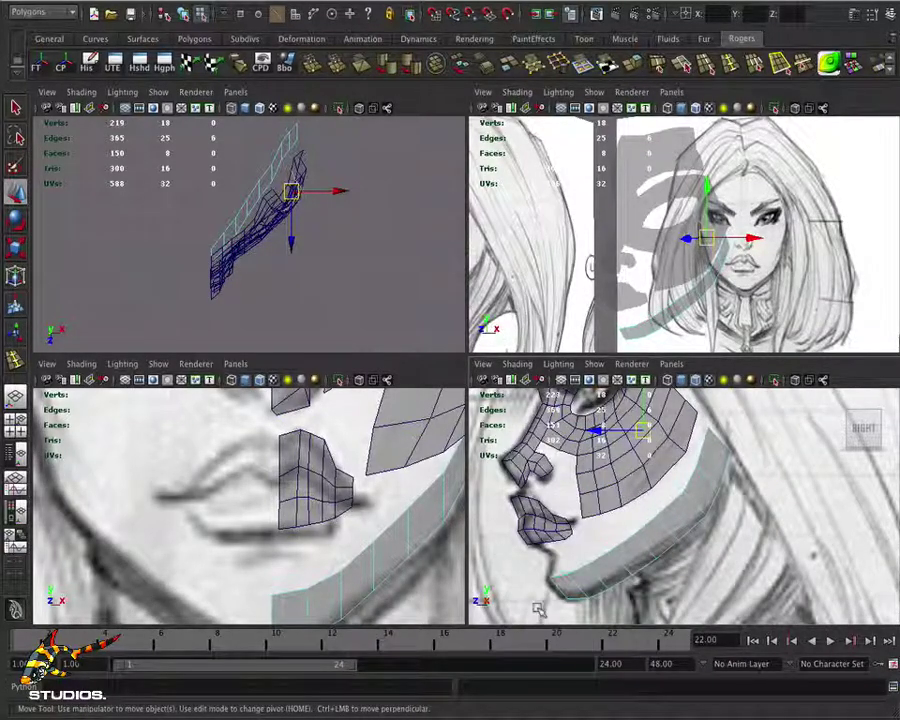
left_click(562, 576)
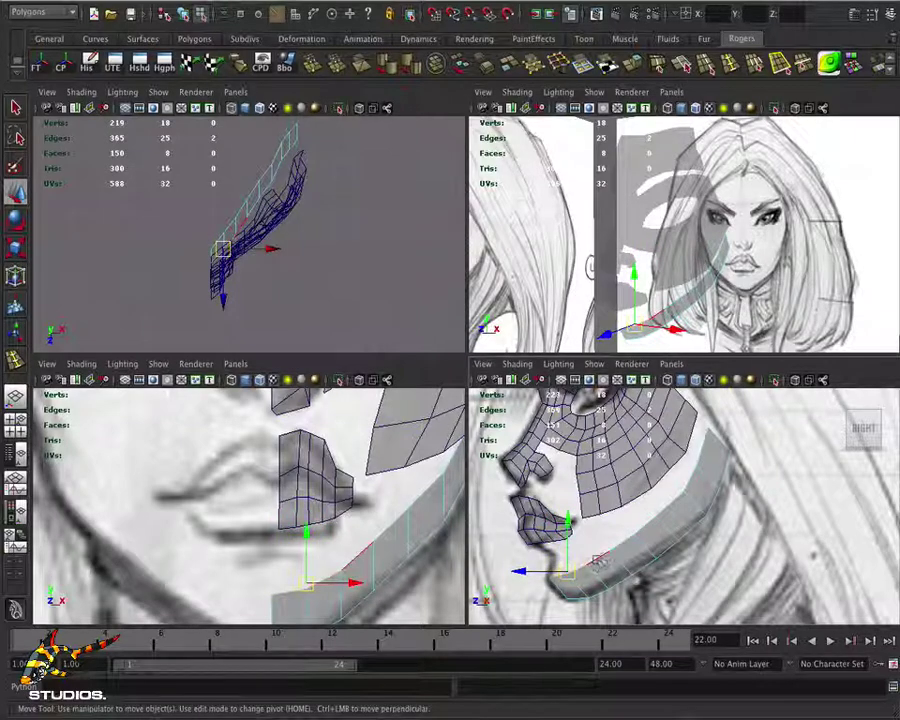
middle_click_drag(618, 548, 709, 434)
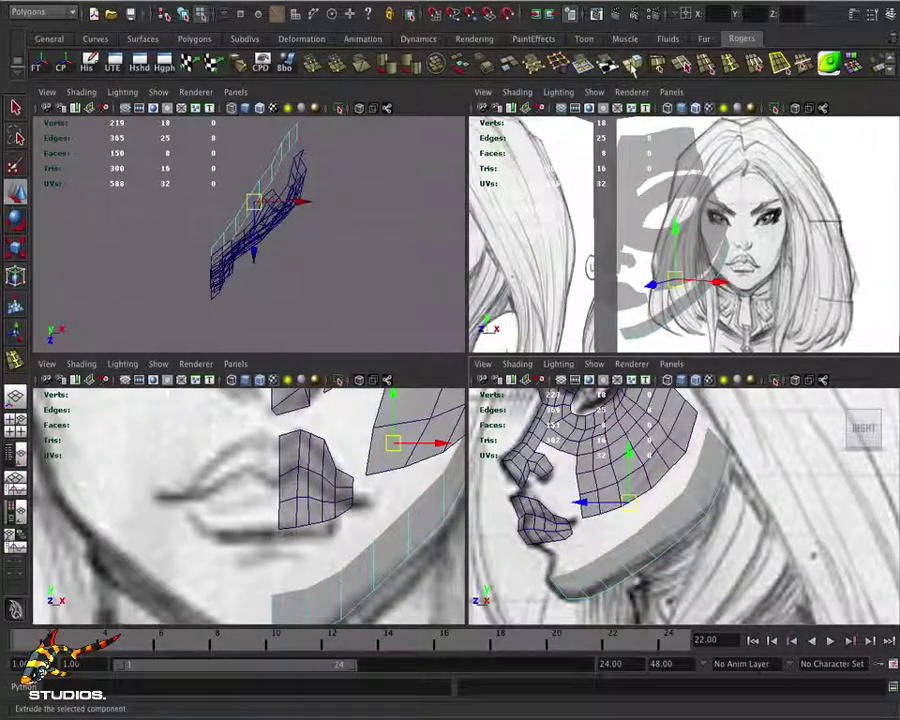
key("ctrl+e")
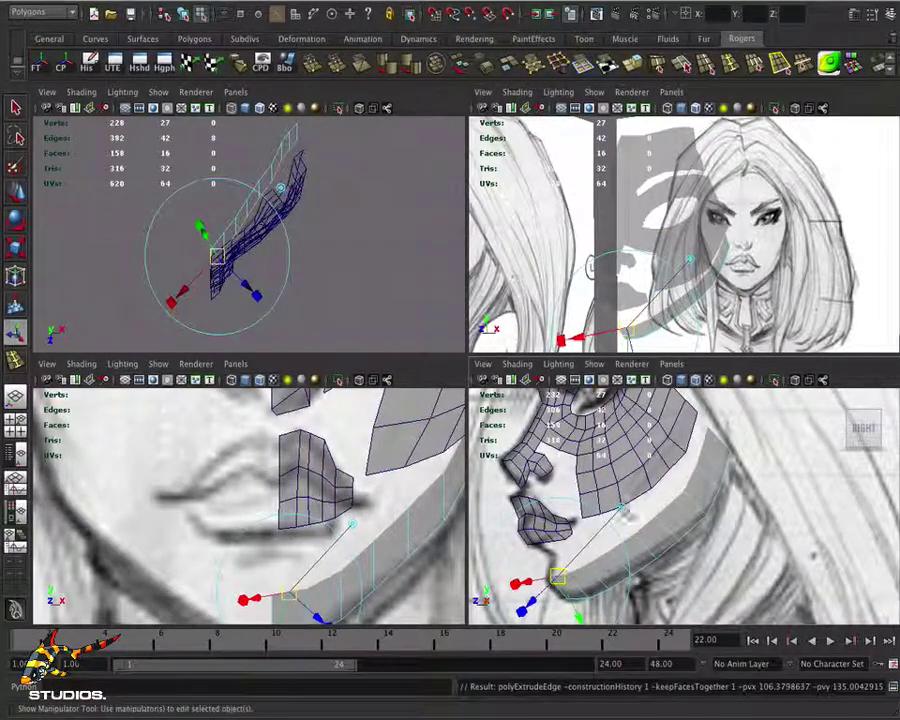
key("Insert")
middle_click_drag(636, 503, 625, 490)
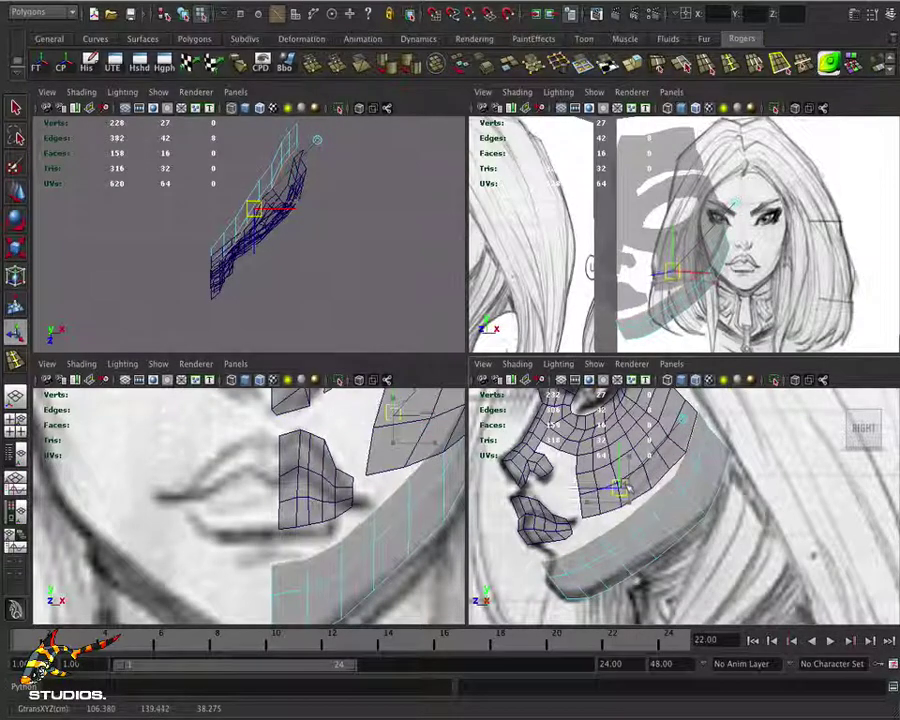
key("t")
scroll(250, 505, "down", 3)
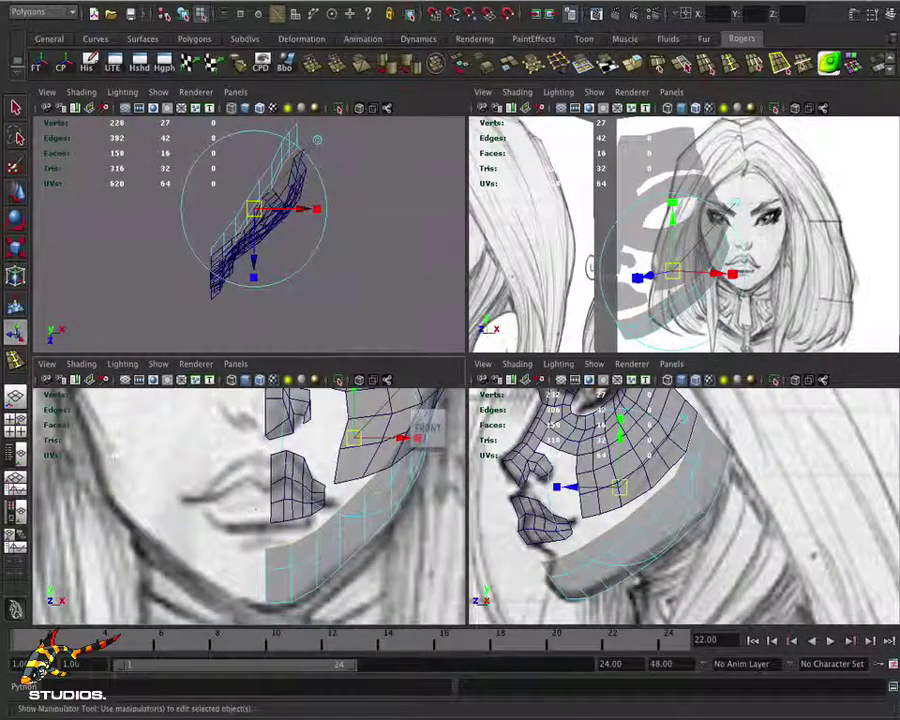
Reposition the jaw strip's new upper vertices from the chin profile to below the mouth corner, and return to object selection
right_click_drag(558, 446, 506, 440)
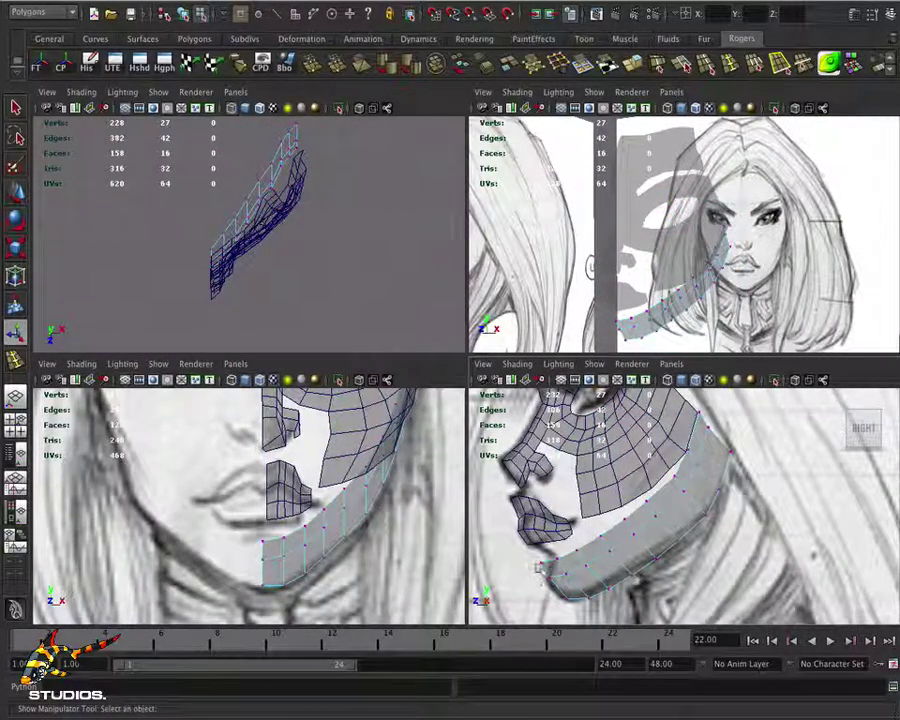
key("w")
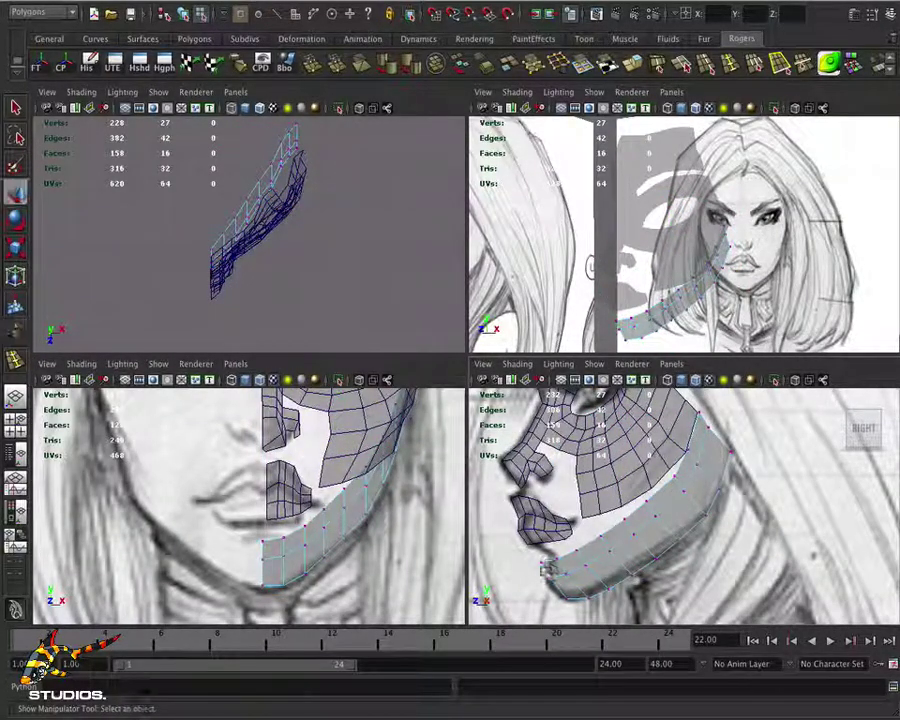
left_click(545, 566)
left_click_drag(552, 562, 601, 536)
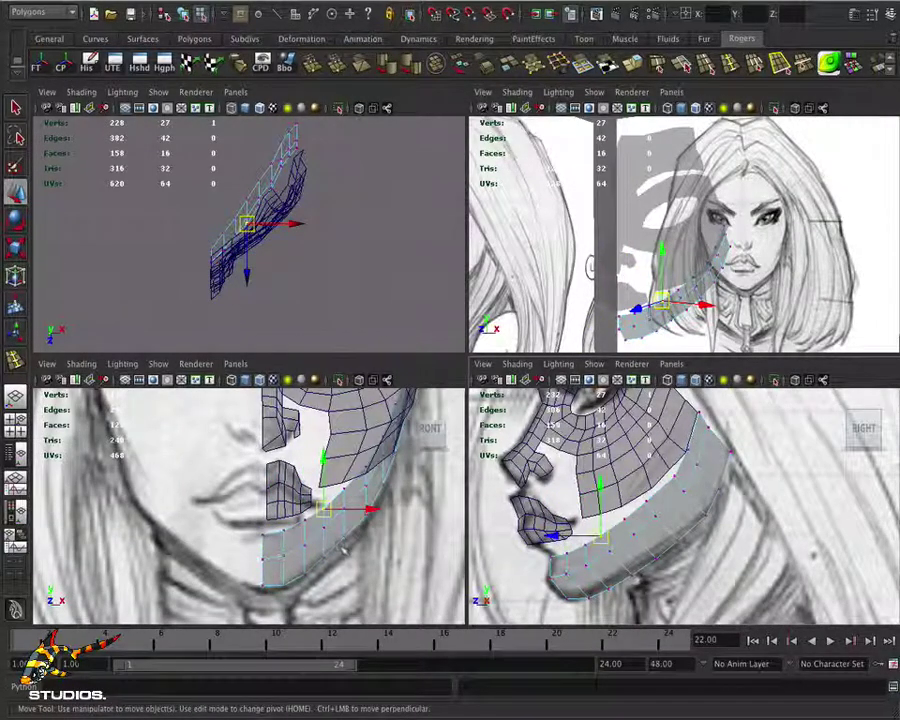
scroll(343, 548, "down", 2)
scroll(567, 528, "down", 4)
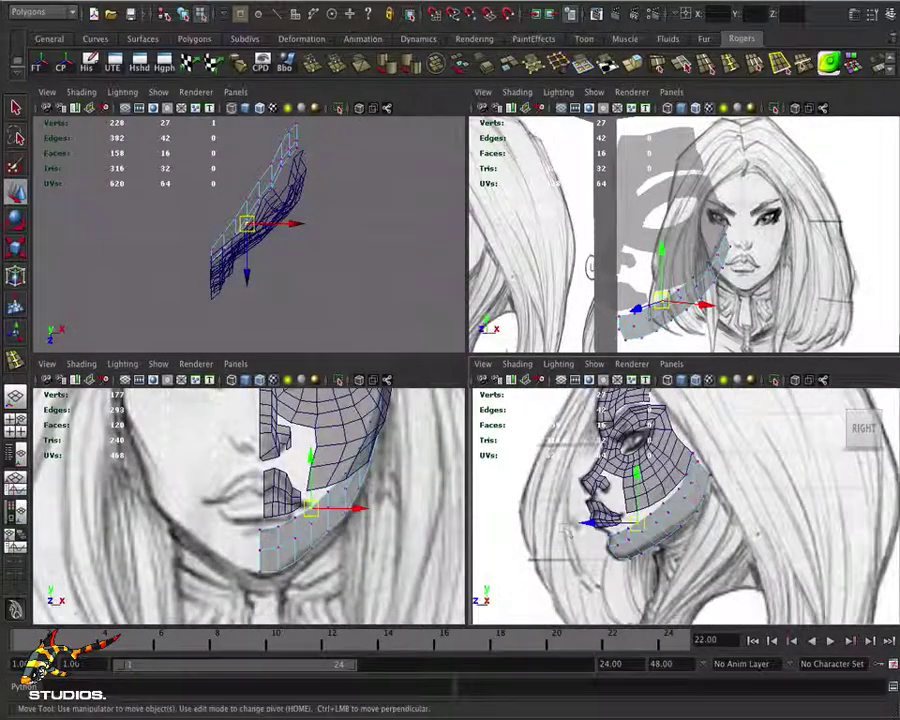
scroll(605, 300, "down", 4)
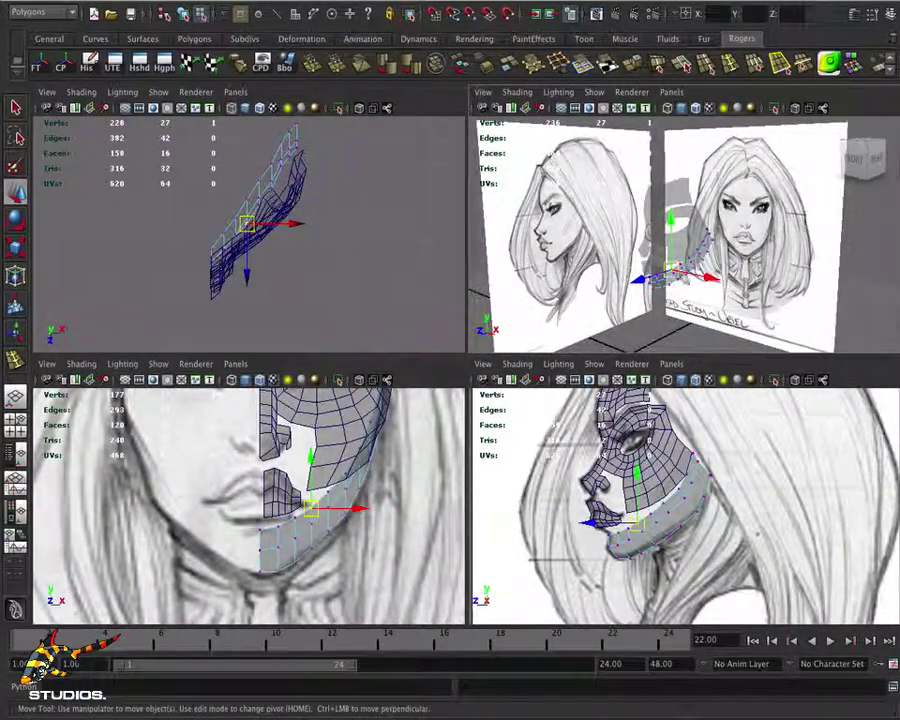
right_click_drag(693, 261, 755, 243)
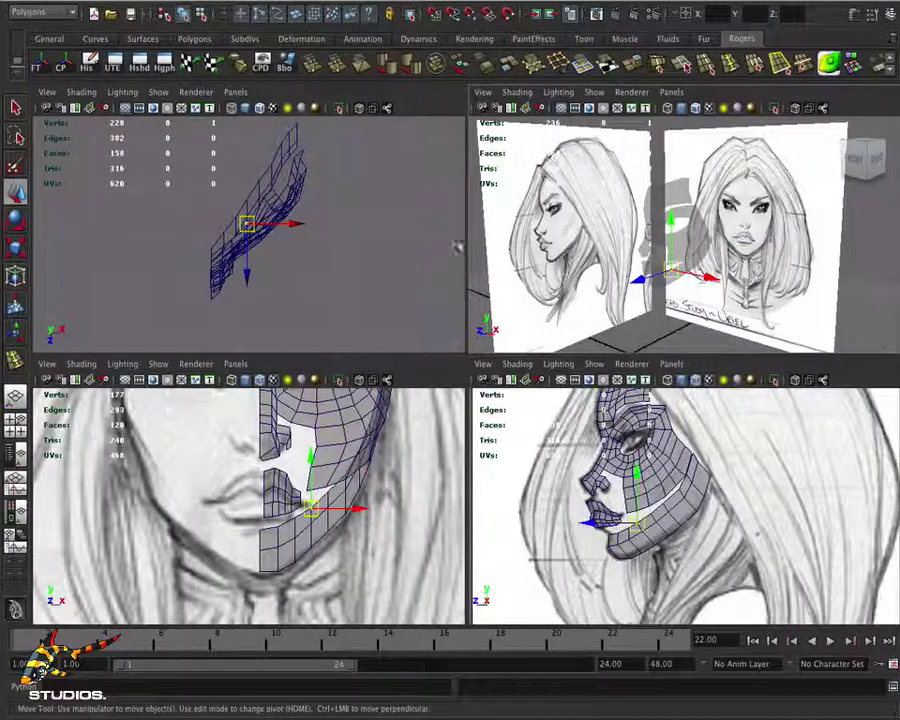
Save the scene as a new Maya ASCII version, basing its file name on head_build_03.ma with a changed version number
left_click(75, 0)
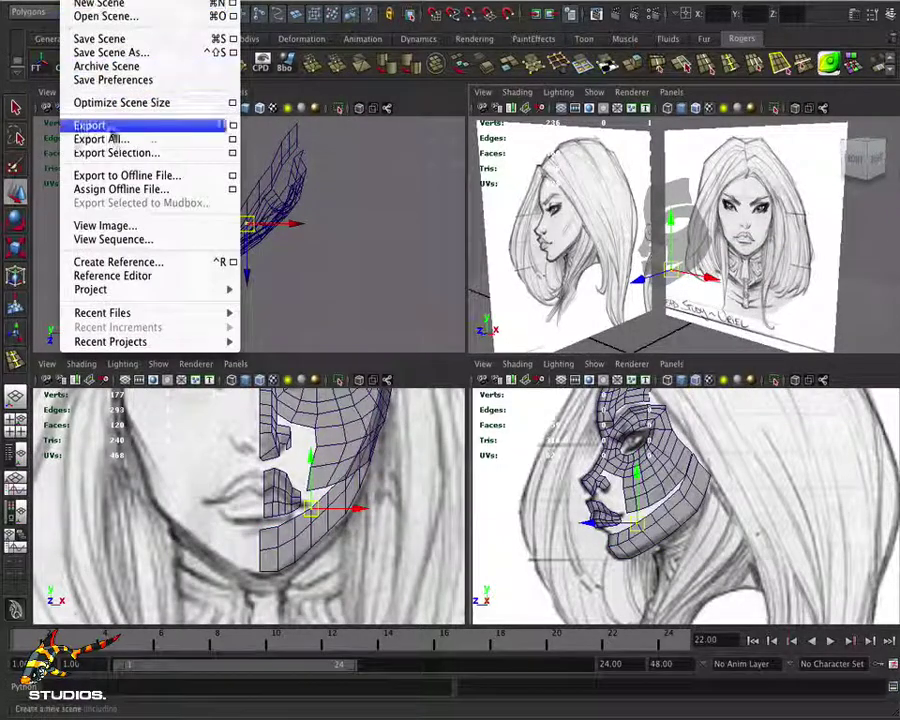
left_click(110, 52)
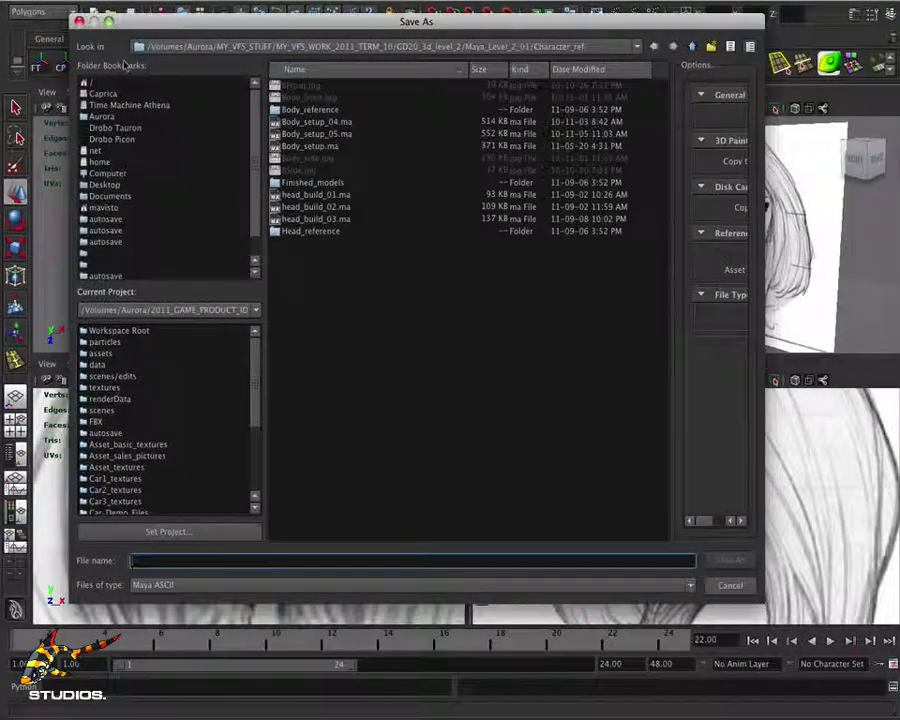
left_click(340, 219)
left_click(208, 560)
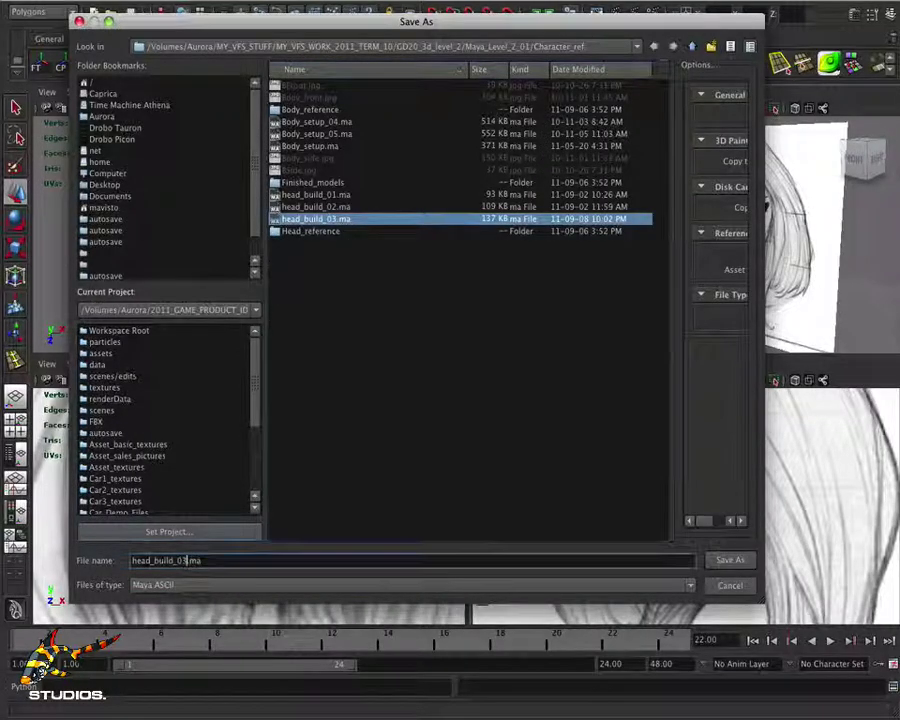
key("Return")
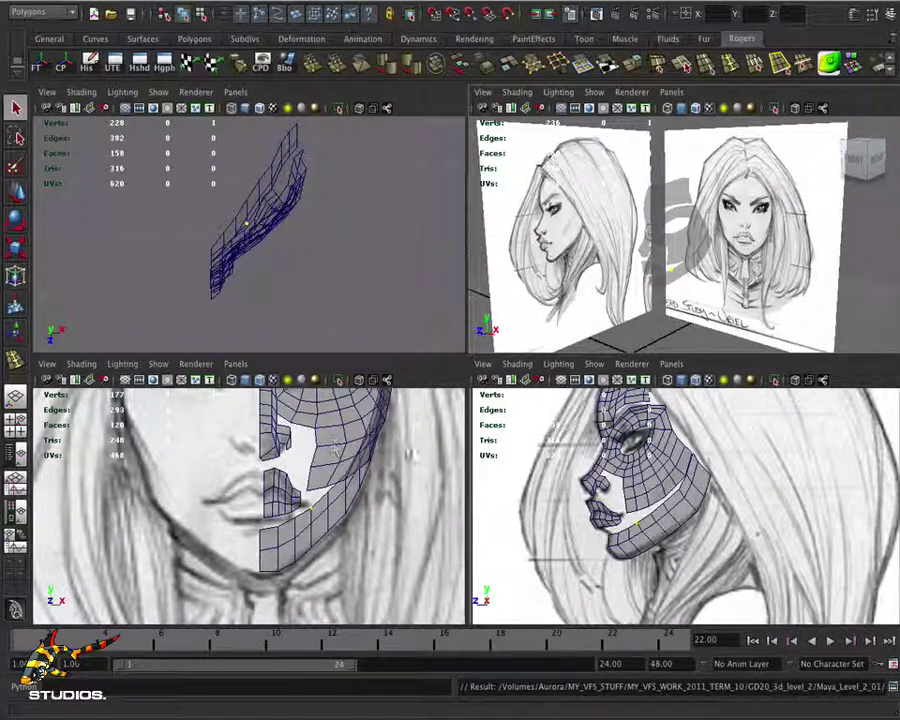
Enable wireframe on shaded in the enlarged perspective view and examine the face mesh from the side
left_click_drag(627, 341, 570, 340, "alt")
scroll(605, 345, "up", 3)
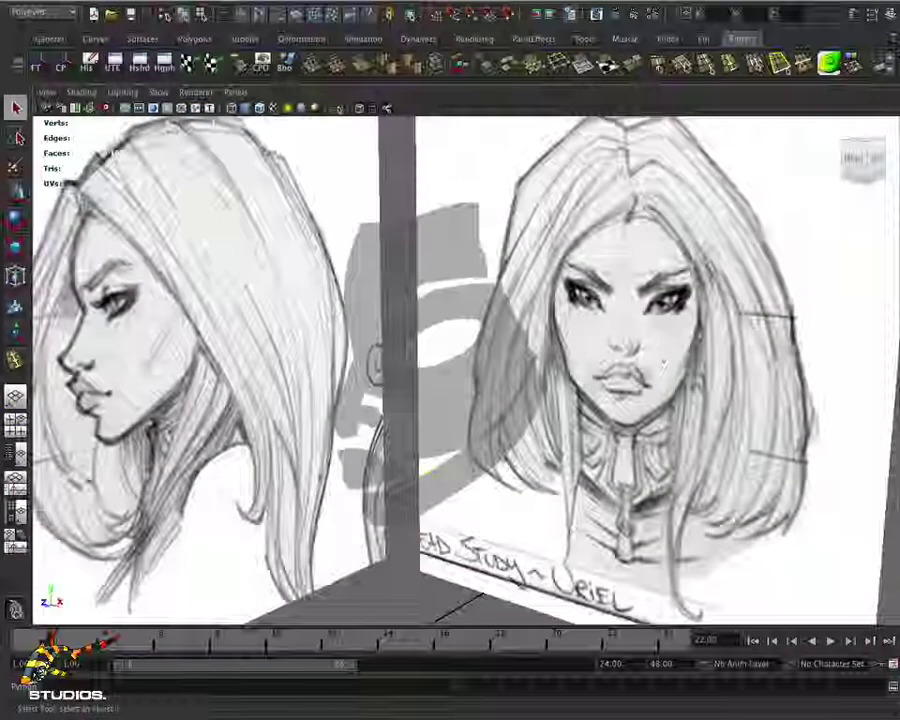
mouse_move(427, 268)
left_mouse_down("alt")
mouse_move(462, 385)
mouse_move(428, 432)
mouse_move(440, 436)
left_mouse_up("alt")
left_click(86, 93)
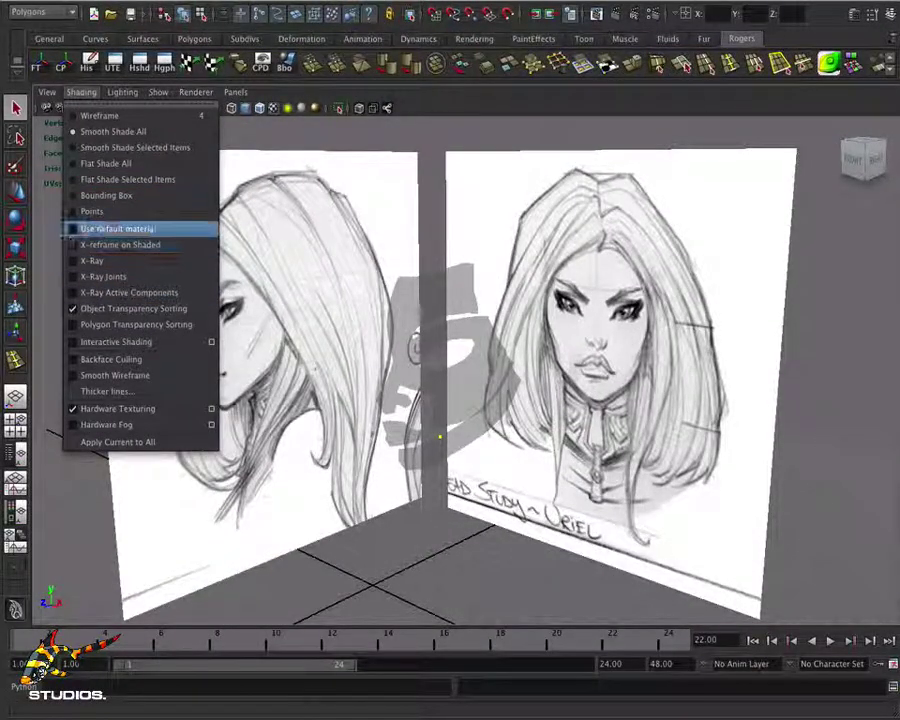
left_click(120, 245)
mouse_move(450, 400)
left_mouse_down("alt")
mouse_move(520, 390)
mouse_move(430, 400)
mouse_move(470, 390)
mouse_move(495, 420)
mouse_move(455, 453)
mouse_move(504, 391)
mouse_move(592, 411)
left_mouse_up("alt")
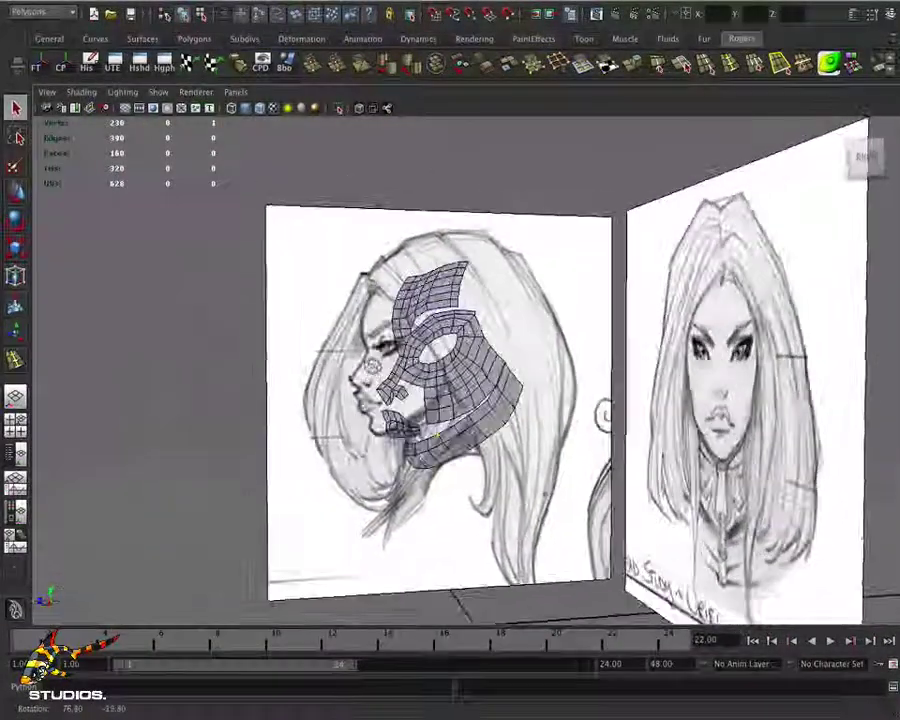
mouse_move(438, 435)
left_mouse_down("alt")
mouse_move(478, 396)
mouse_move(440, 440)
mouse_move(410, 432)
mouse_move(470, 425)
mouse_move(395, 436)
mouse_move(430, 432)
mouse_move(430, 460)
mouse_move(492, 455)
mouse_move(530, 520)
mouse_move(487, 600)
mouse_move(462, 596)
mouse_move(520, 585)
mouse_move(285, 608)
mouse_move(215, 588)
mouse_move(230, 585)
mouse_move(505, 345)
left_mouse_up("alt")
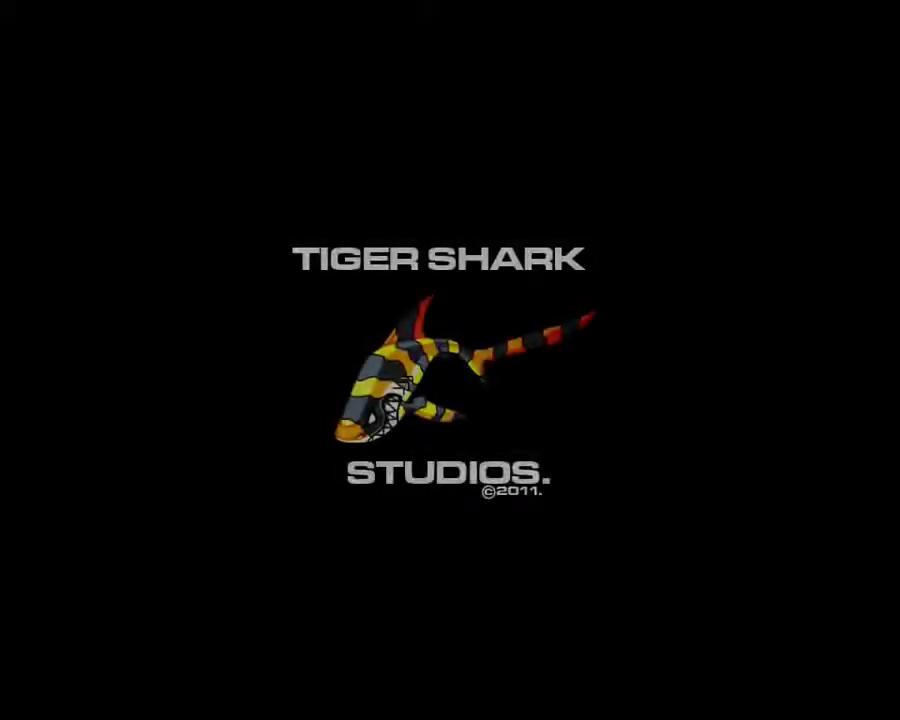